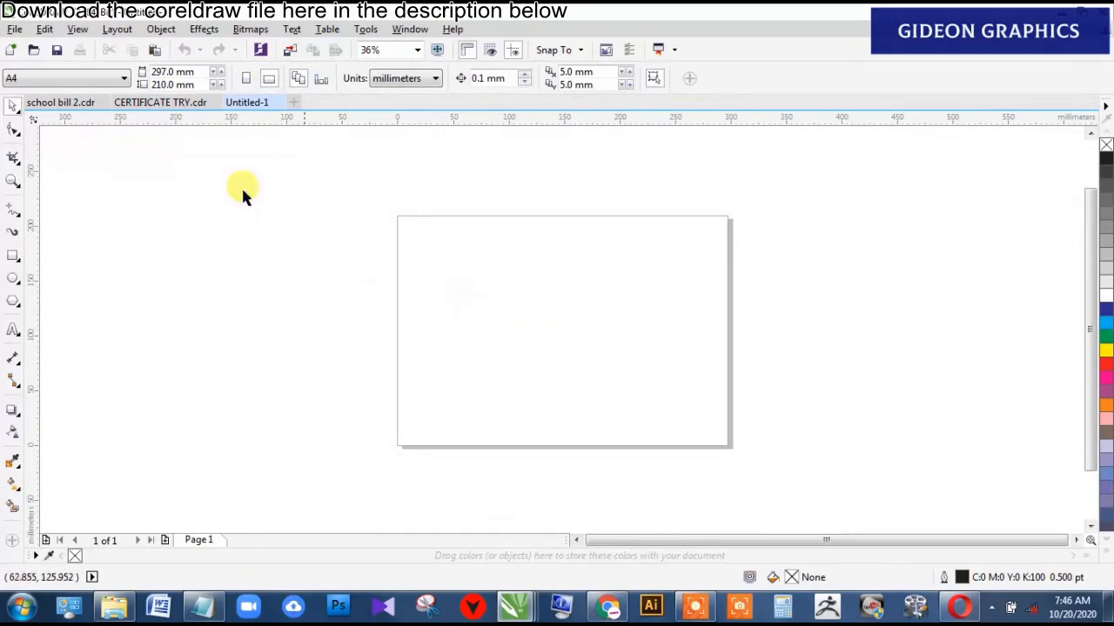
Step: Add a rectangle that covers the whole A4 landscape page
{"action": "double_click", "coordinate": [9, 261]}
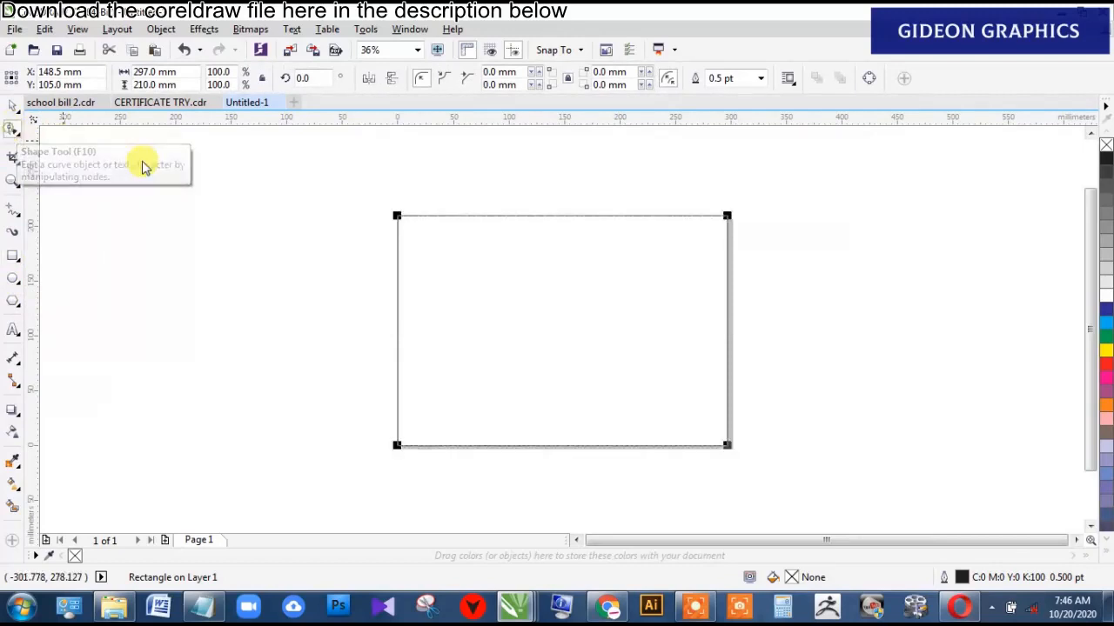
{"action": "left_click", "coordinate": [16, 105]}
{"action": "left_click", "coordinate": [253, 224]}
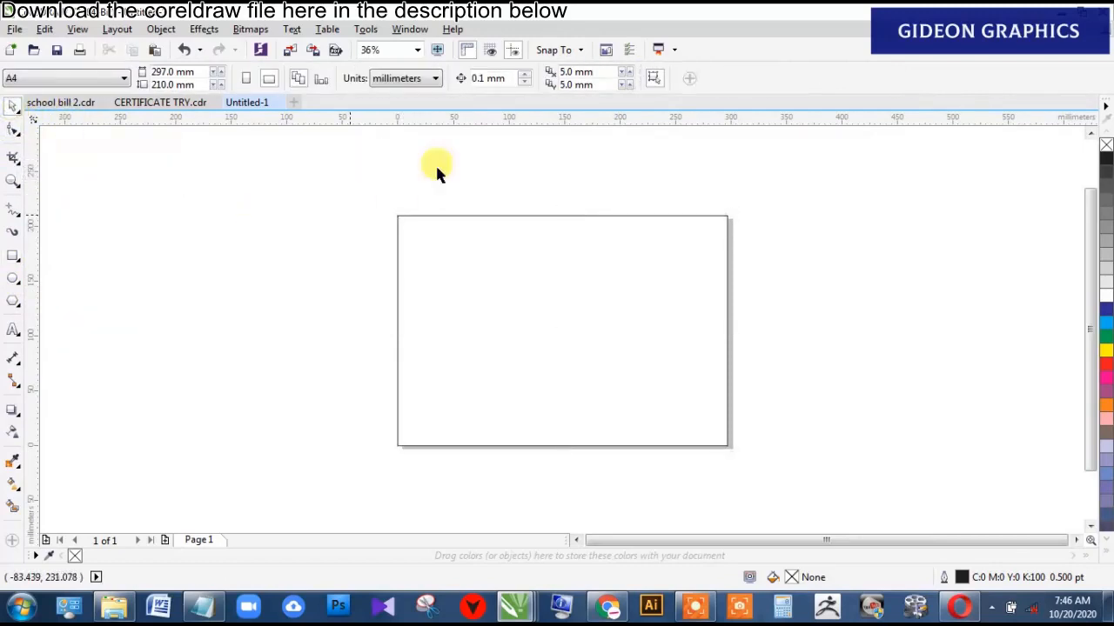
Step: Switch the document units to inches and set the page rectangle's size to 11.69 by 8.27 inches
{"action": "left_click", "coordinate": [398, 78]}
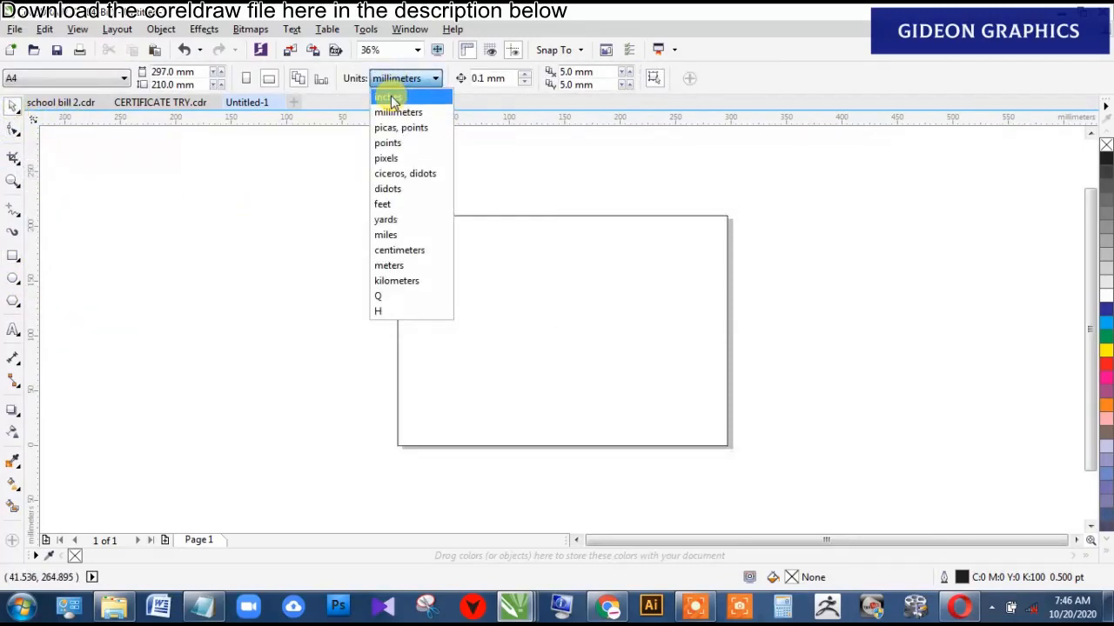
{"action": "left_click", "coordinate": [385, 97]}
{"action": "left_click", "coordinate": [480, 302]}
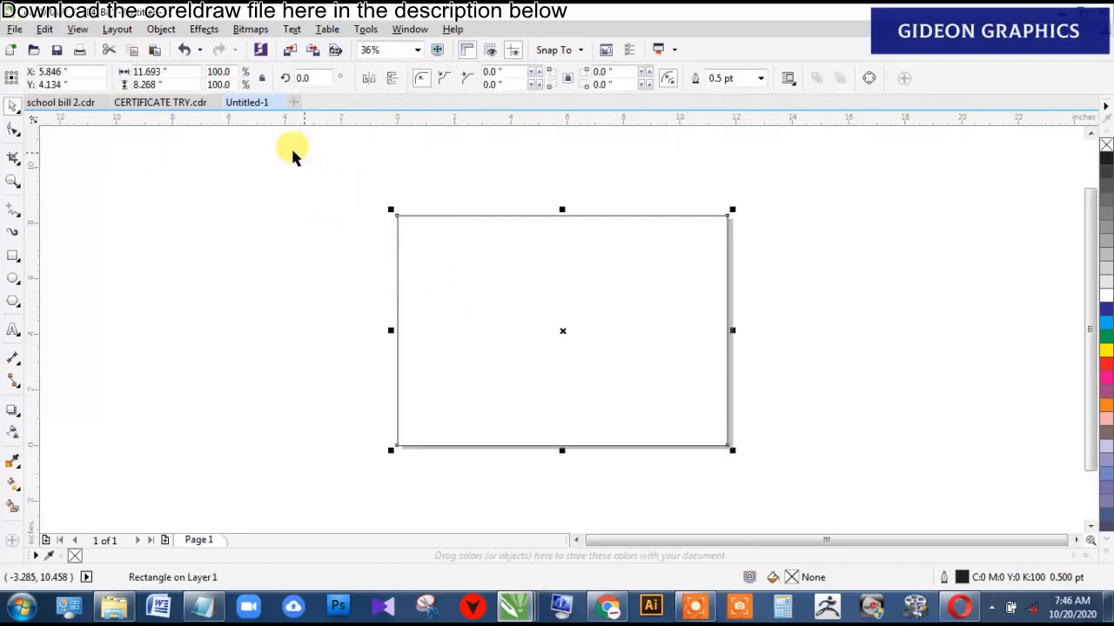
{"action": "left_click", "coordinate": [163, 71]}
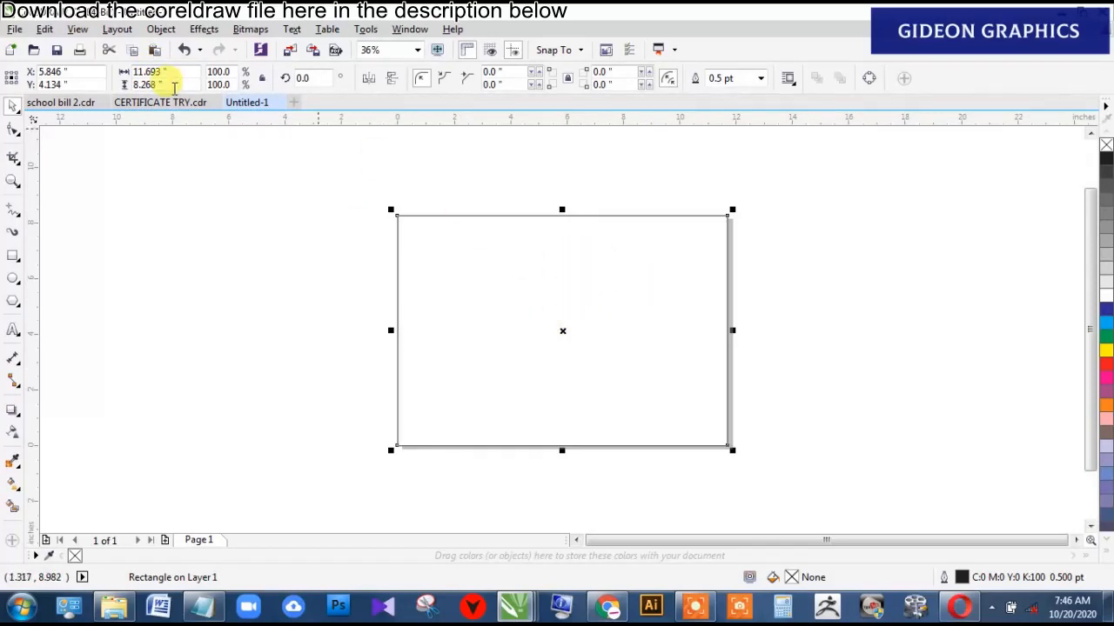
{"action": "left_click_drag", "start_coordinate": [156, 84], "coordinate": [146, 82]}
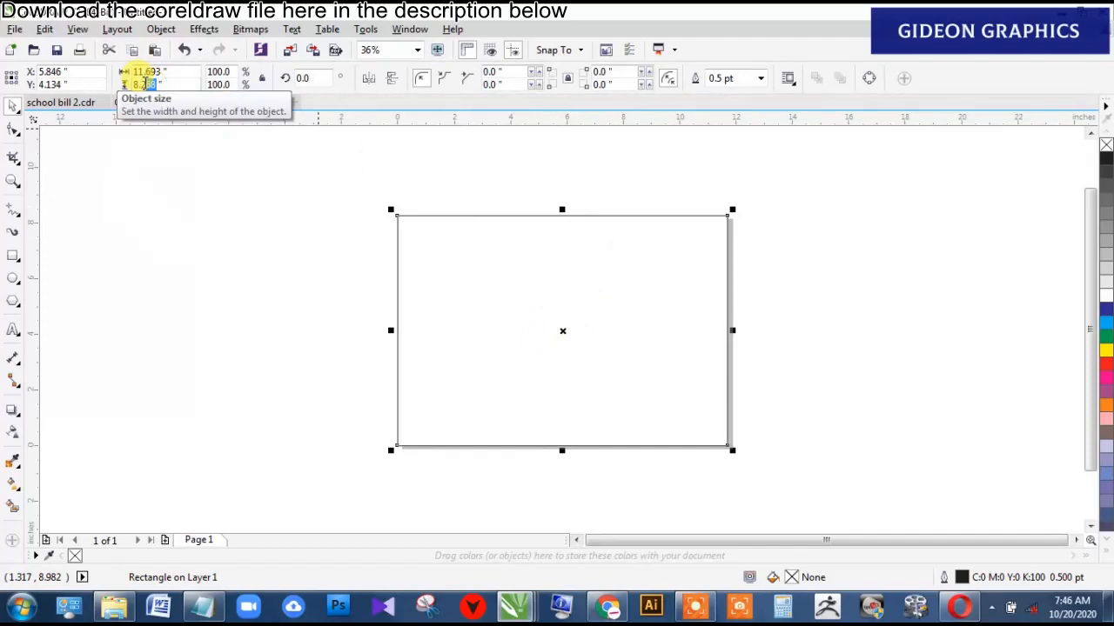
{"action": "type", "text": "7"}
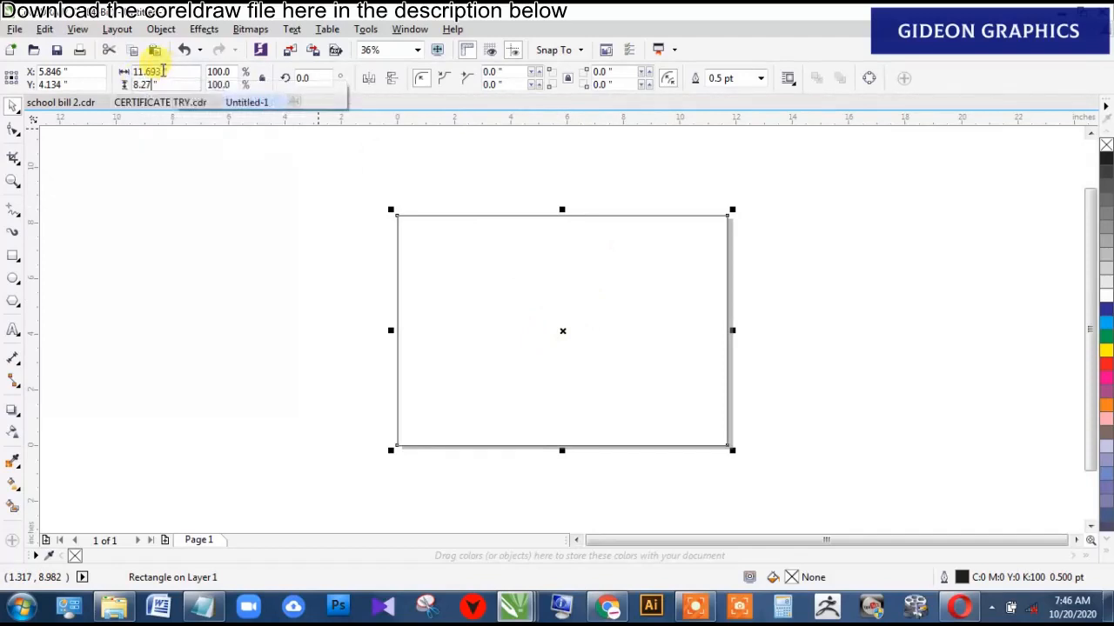
{"action": "left_click_drag", "start_coordinate": [164, 72], "coordinate": [156, 71]}
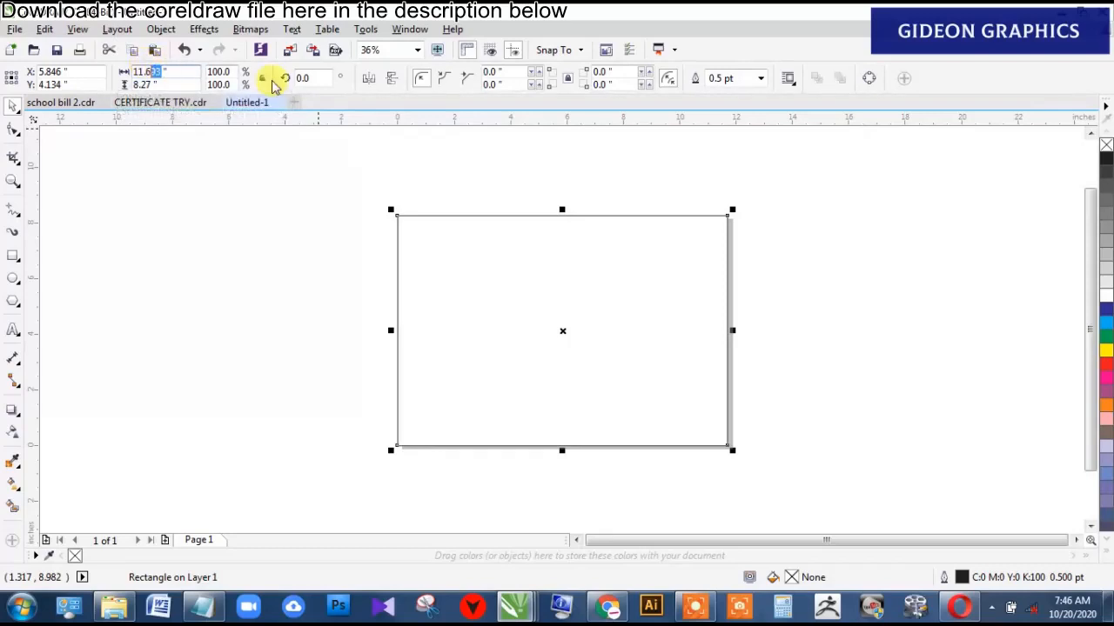
{"action": "type", "text": "9"}
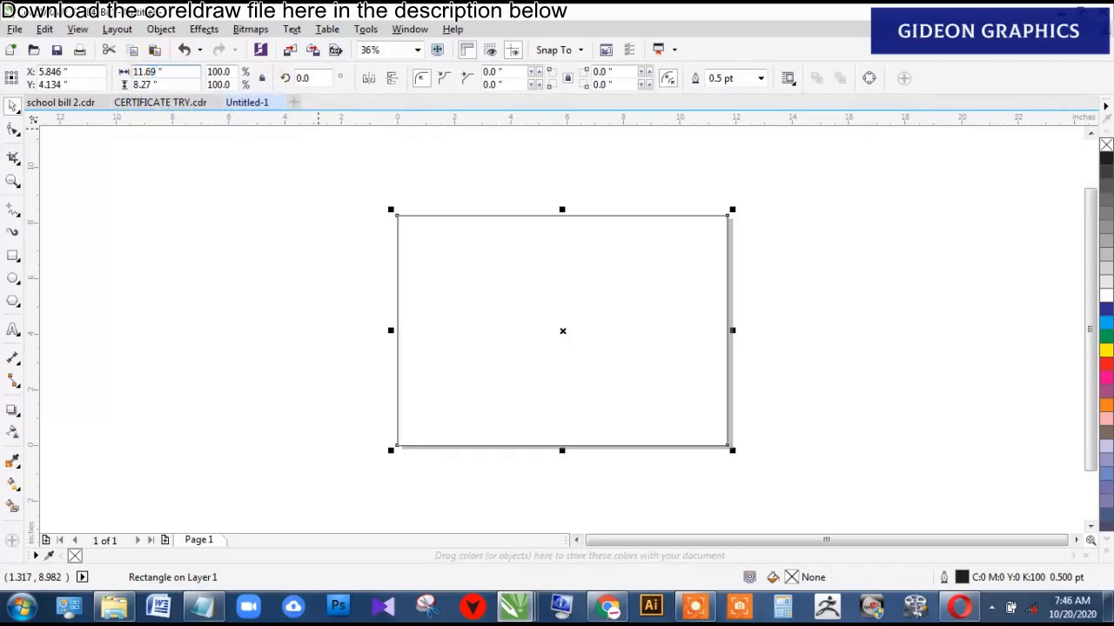
{"action": "key", "text": "Return"}
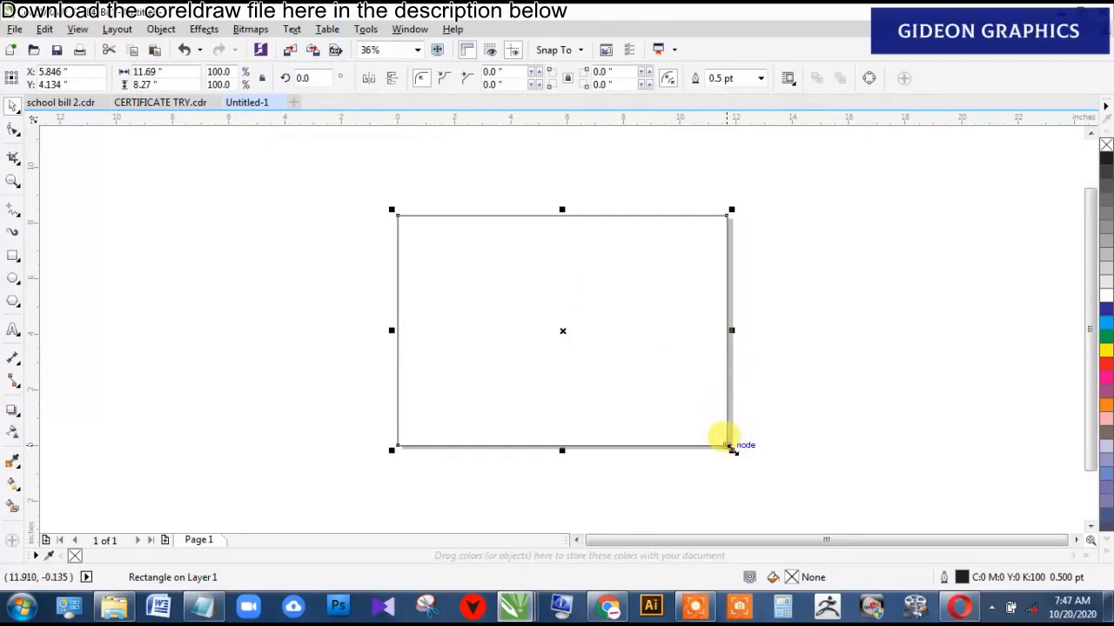
Step: Create a smaller concentric copy of the page rectangle, about 10.02 by 7.09 inches
{"action": "left_click_drag", "start_coordinate": [734, 450], "coordinate": [705, 426]}
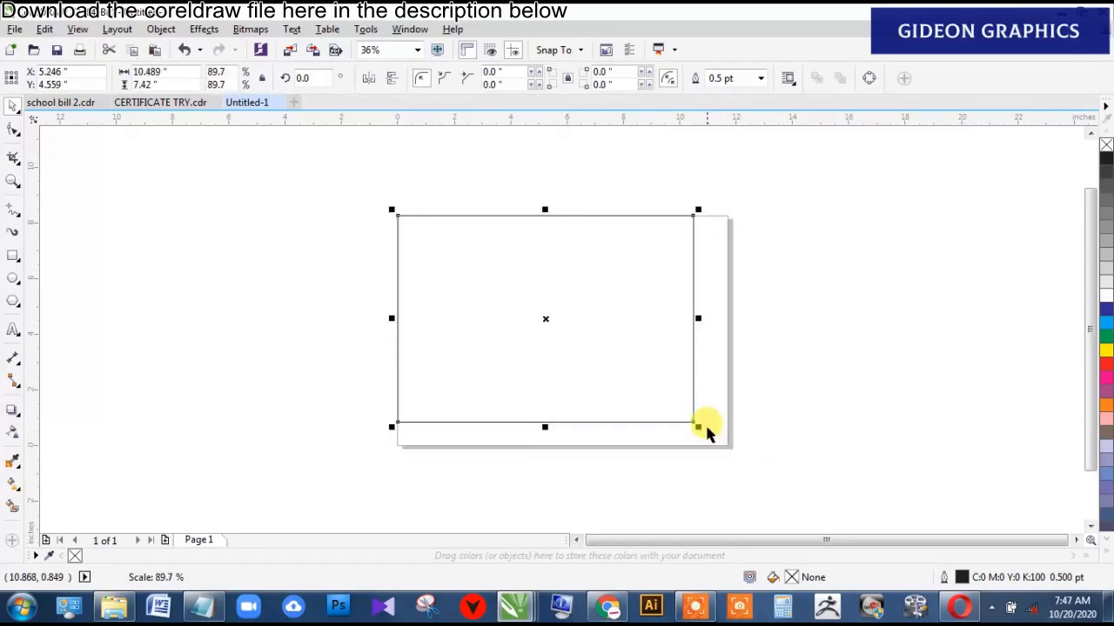
{"action": "key", "text": "ctrl+z"}
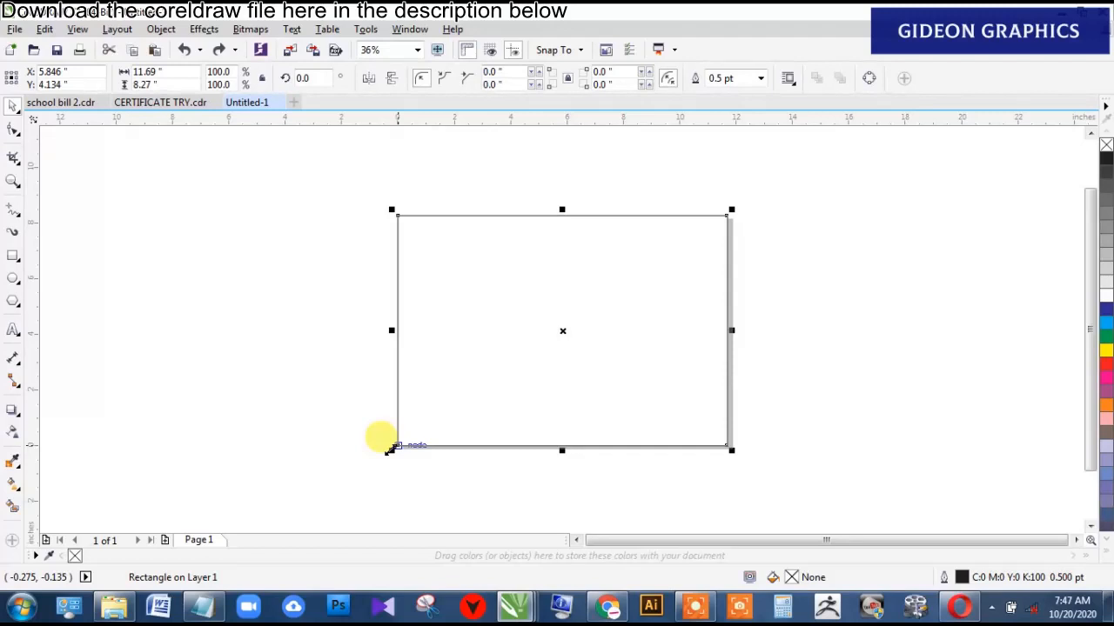
{"action": "left_click_drag", "start_coordinate": [388, 451], "coordinate": [408, 434]}
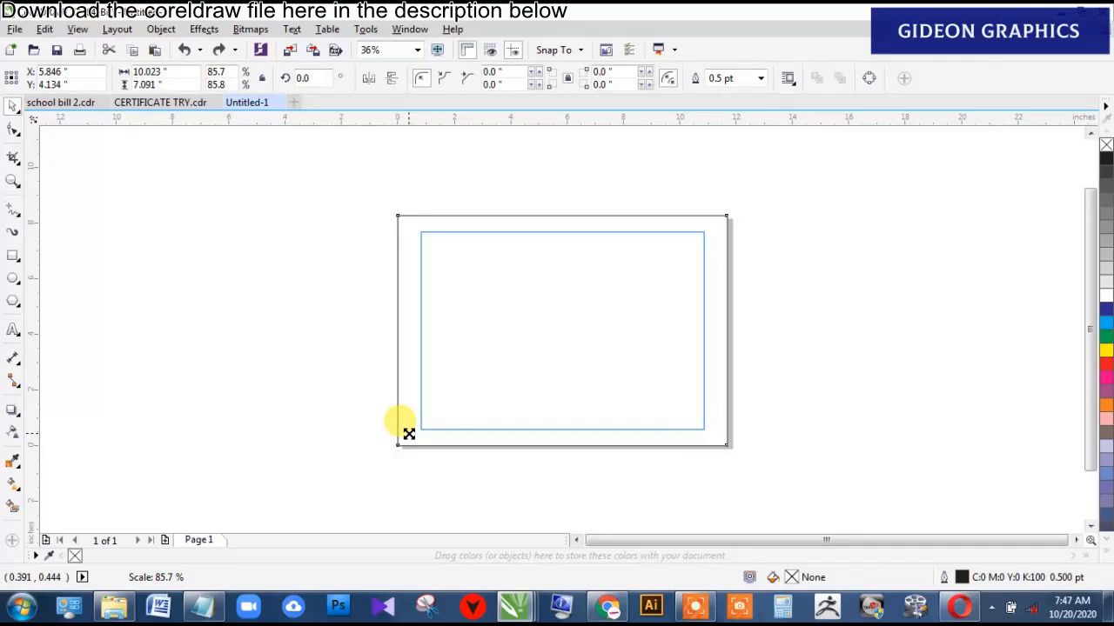
{"action": "left_click_drag", "start_coordinate": [409, 433], "coordinate": [406, 434]}
{"action": "left_click_drag", "start_coordinate": [407, 434], "coordinate": [406, 433]}
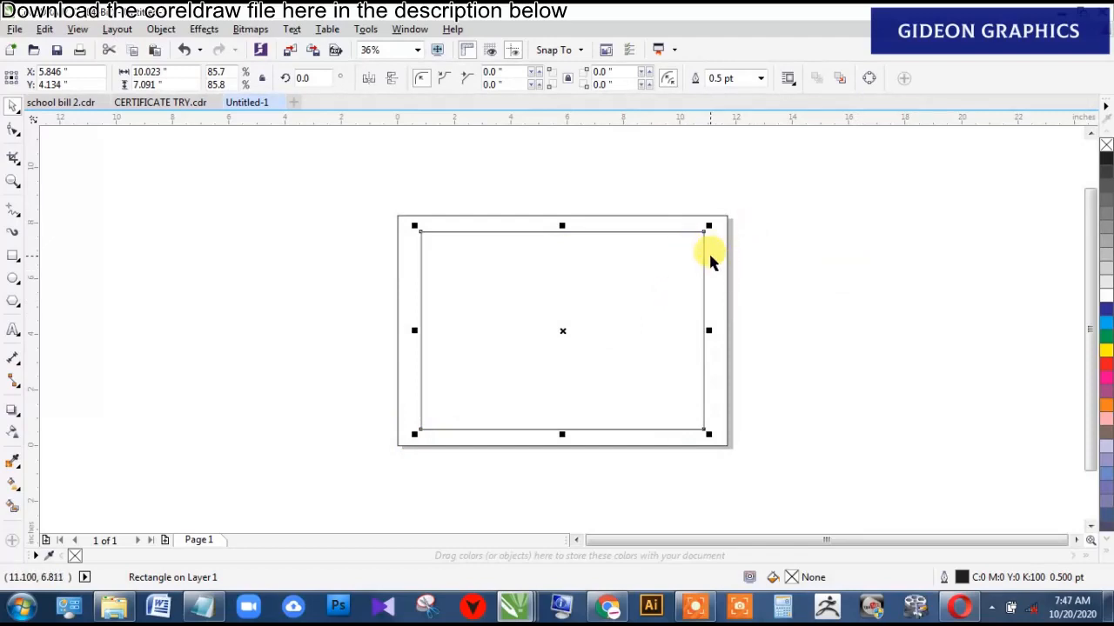
Step: Set the inner rectangle's width to 10.45 inches and its height to 7.21 inches
{"action": "left_click", "coordinate": [725, 265]}
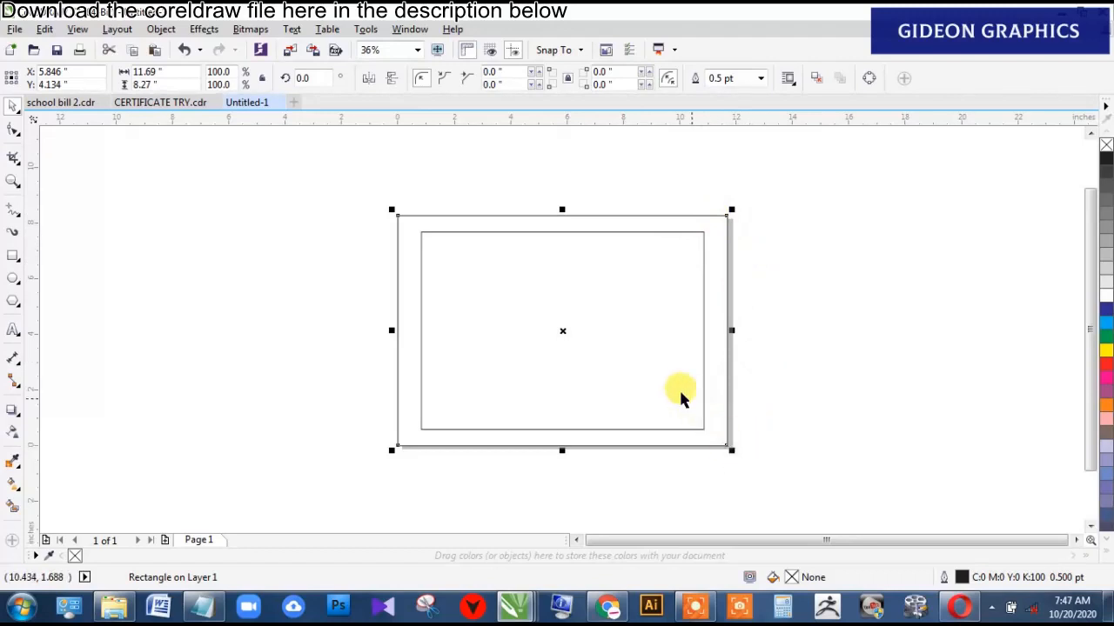
{"action": "left_click", "coordinate": [606, 343]}
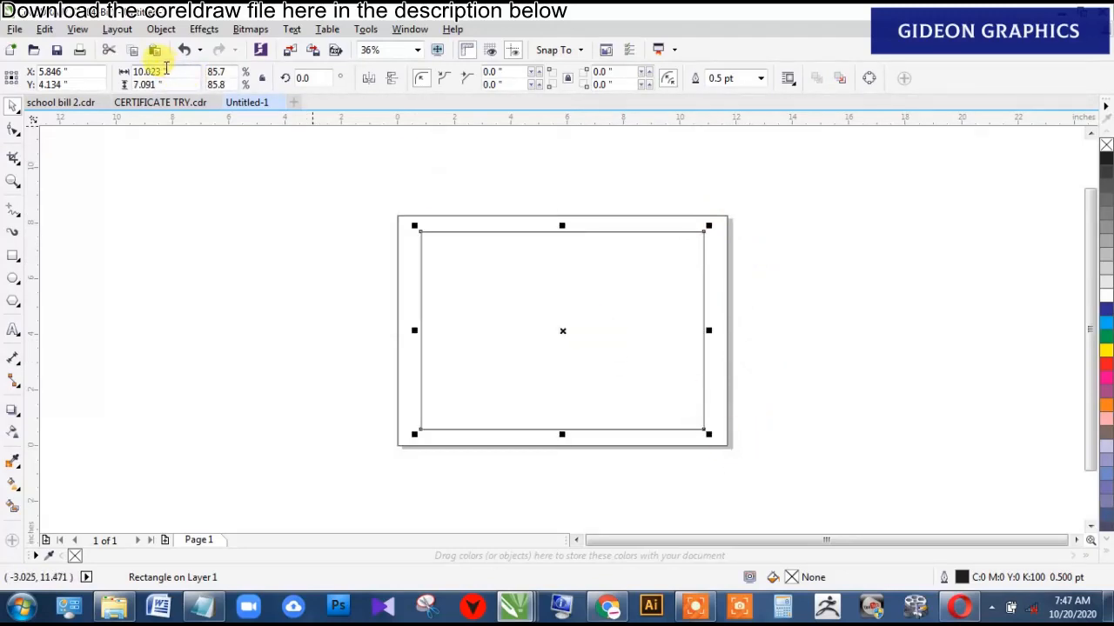
{"action": "double_click", "coordinate": [148, 71]}
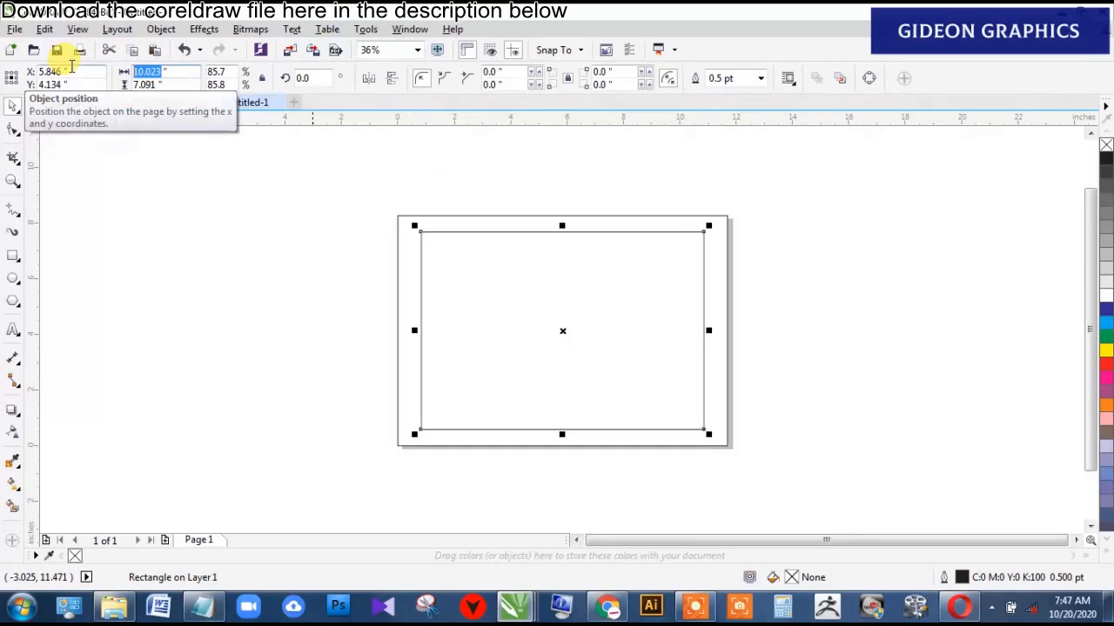
{"action": "type", "text": "1"}
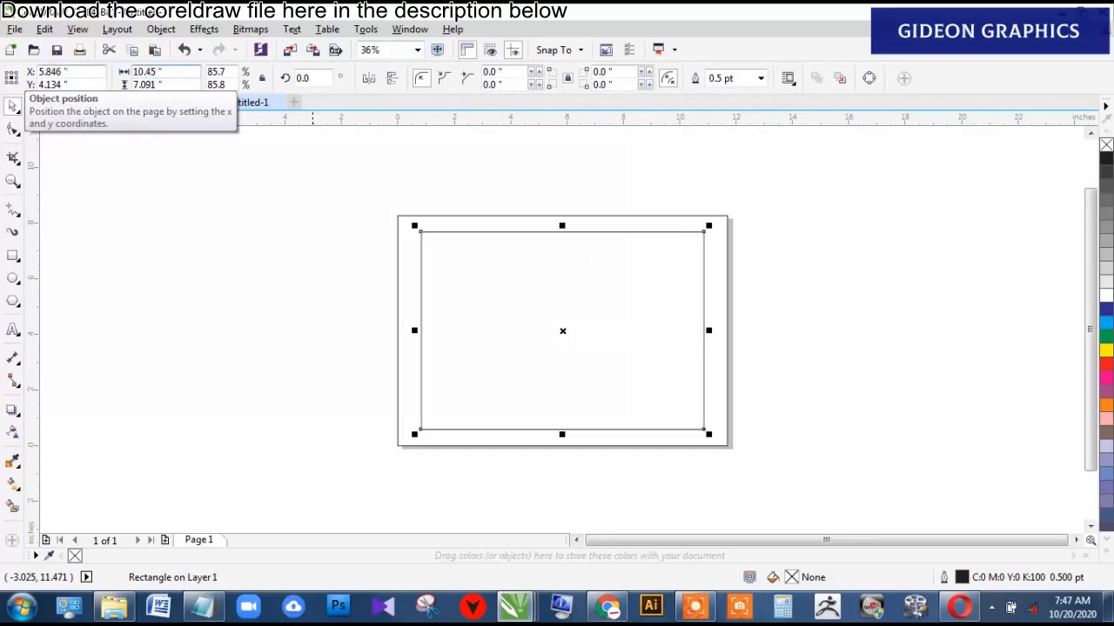
{"action": "key", "text": "Tab"}
{"action": "type", "text": "7"}
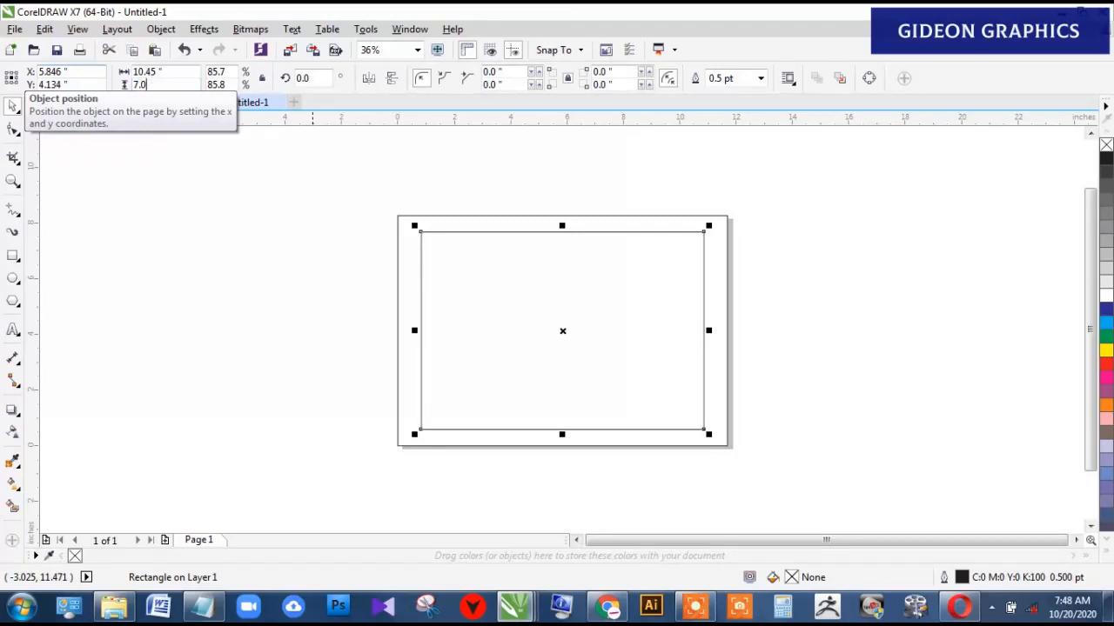
{"action": "type", "text": ".21"}
{"action": "key", "text": "Return"}
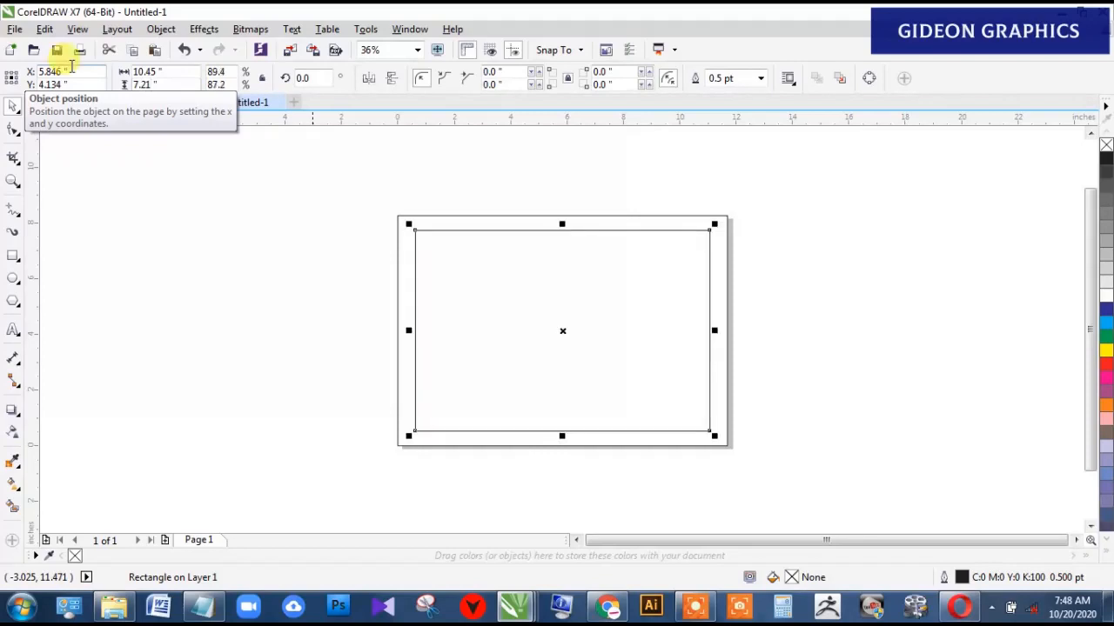
Step: Fill the inner rectangle with white
{"action": "left_click", "coordinate": [717, 287], "text": "shift"}
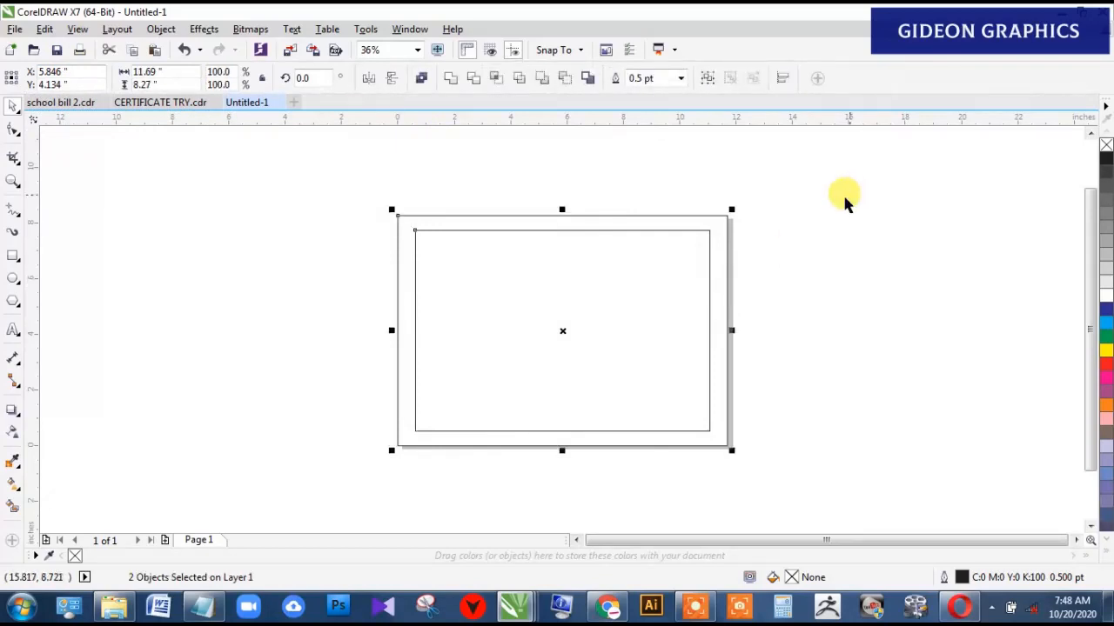
{"action": "left_click", "coordinate": [793, 254]}
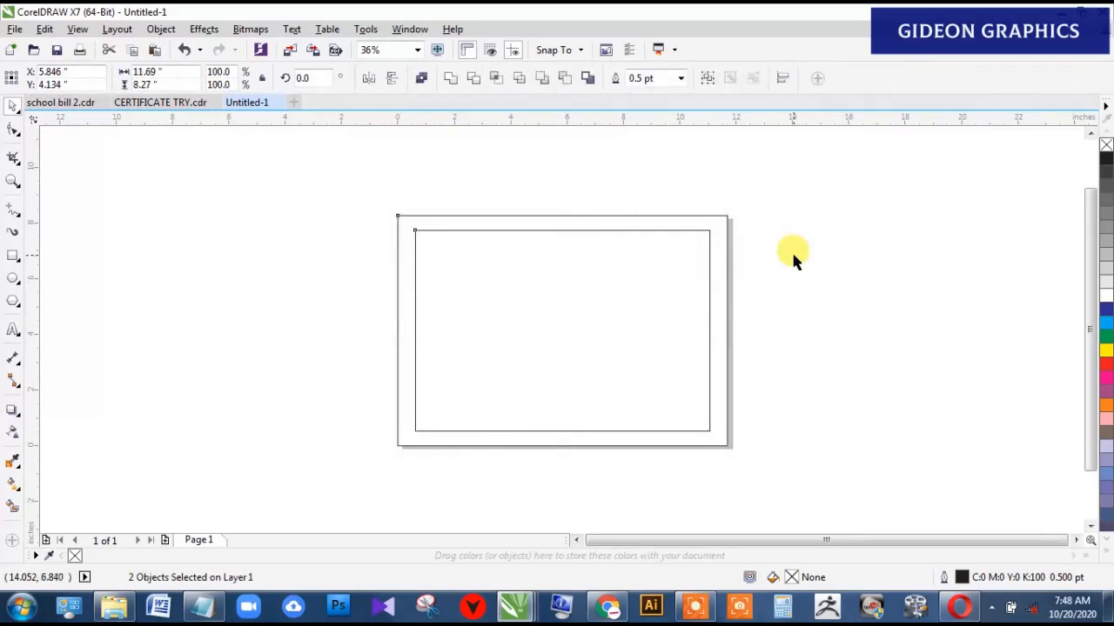
{"action": "left_click", "coordinate": [666, 279]}
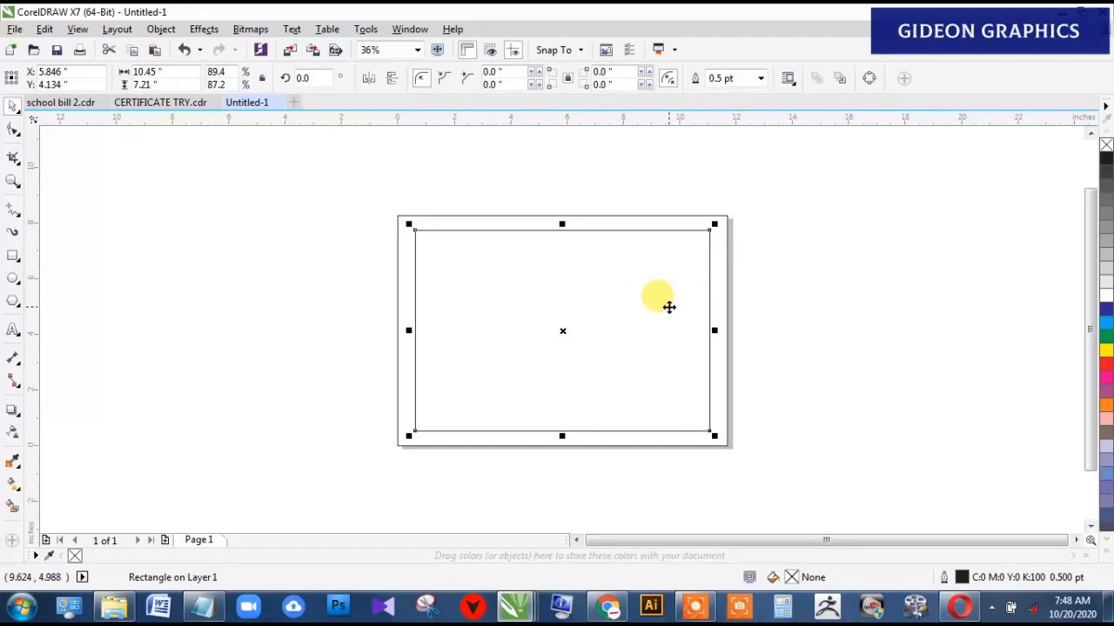
{"action": "key", "text": "shift+F4"}
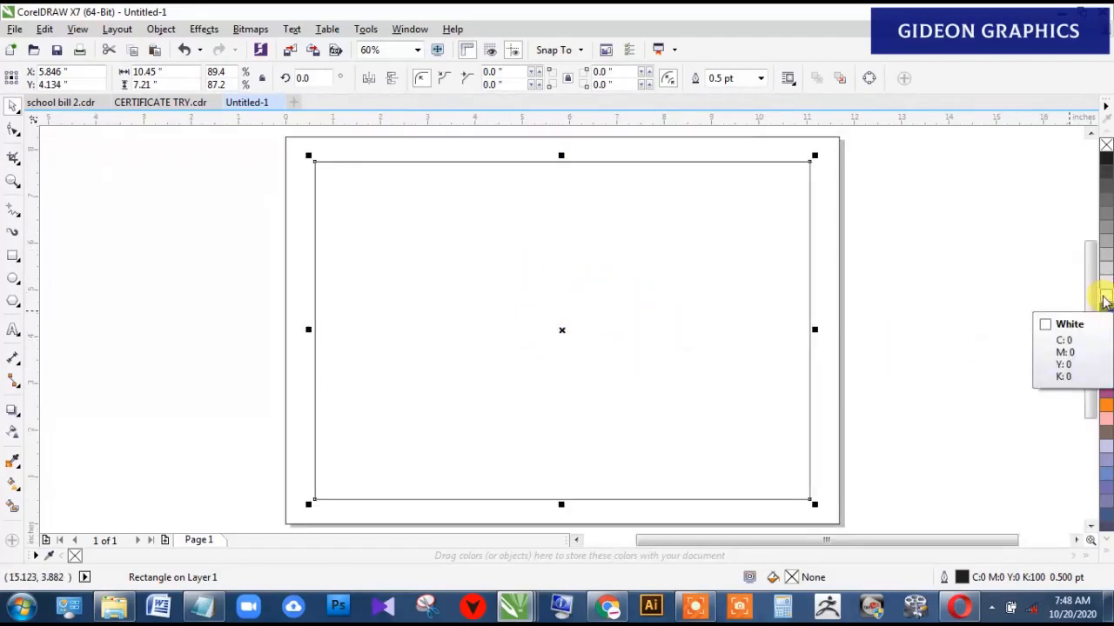
{"action": "left_click", "coordinate": [1106, 299]}
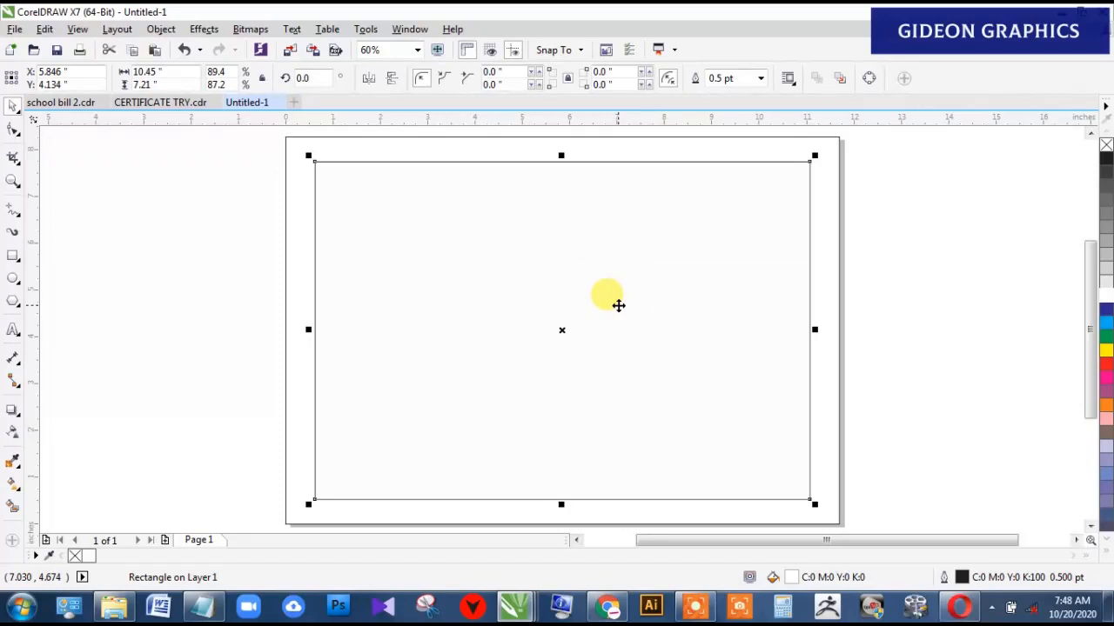
Step: Examine the stacking order options of the inner rectangle and of the outer page rectangle
{"action": "right_click", "coordinate": [618, 306]}
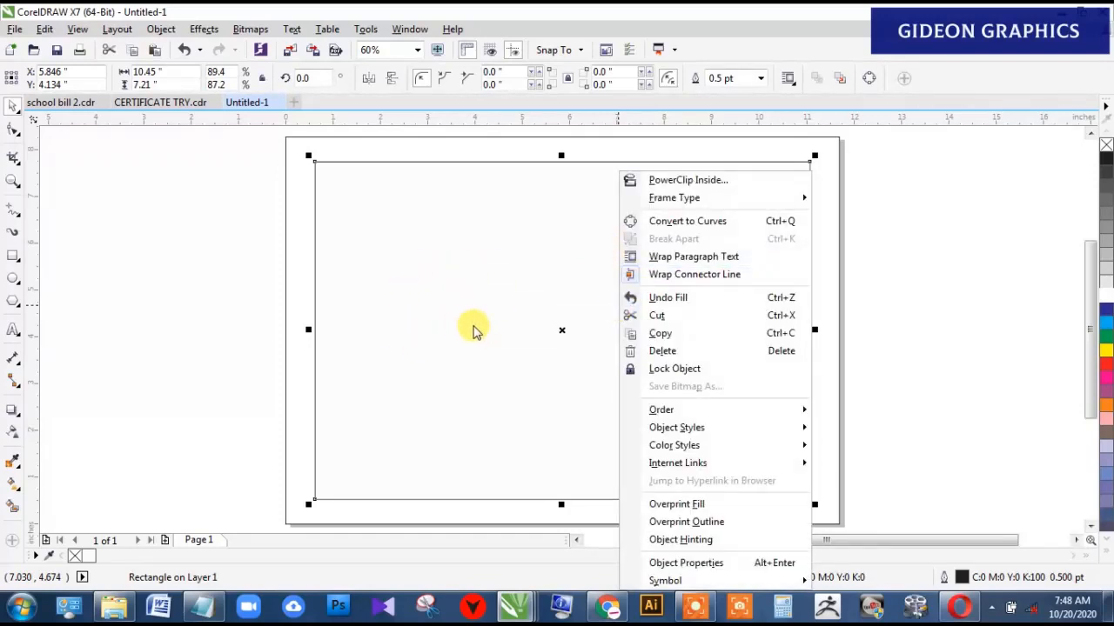
{"action": "left_click", "coordinate": [469, 269]}
{"action": "right_click", "coordinate": [469, 269]}
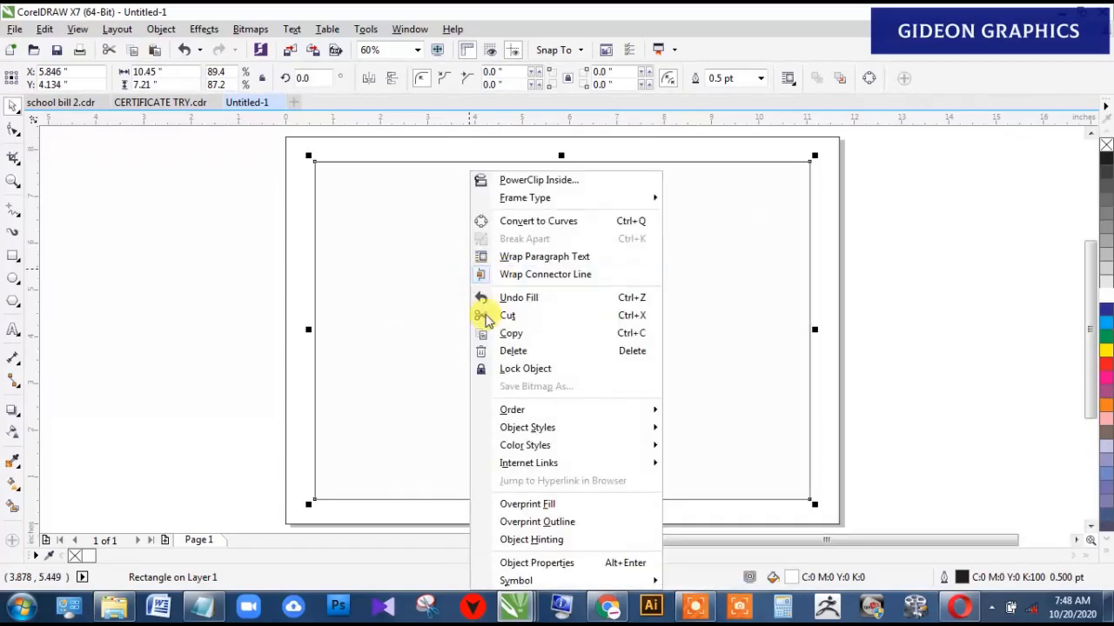
{"action": "mouse_move", "coordinate": [580, 409]}
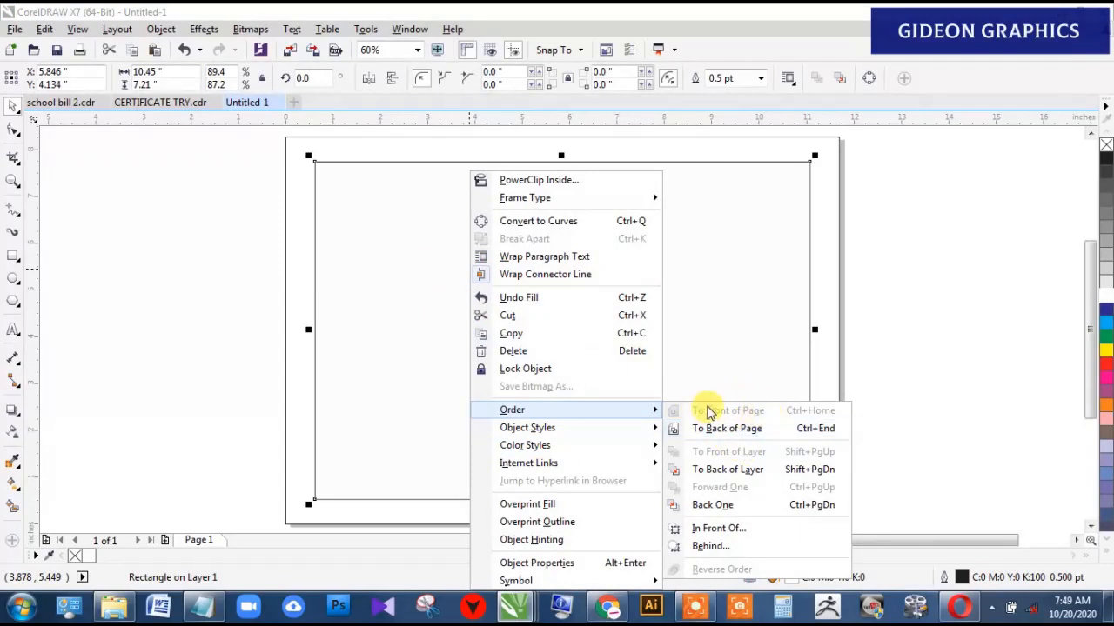
{"action": "left_click", "coordinate": [833, 264]}
{"action": "left_click", "coordinate": [828, 256]}
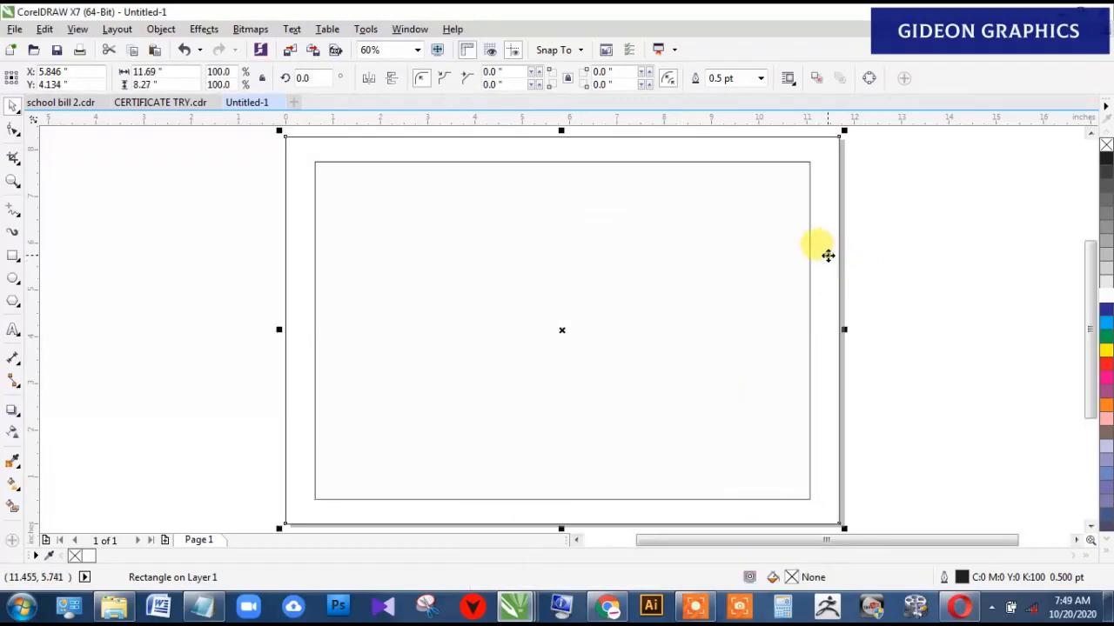
{"action": "right_click", "coordinate": [826, 253]}
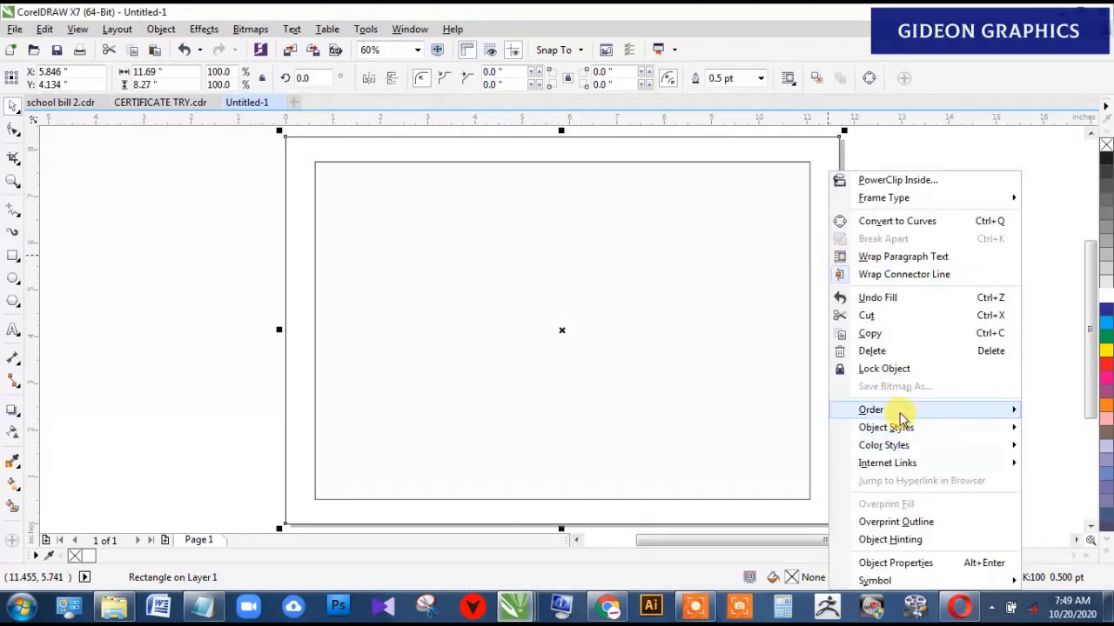
{"action": "mouse_move", "coordinate": [905, 416]}
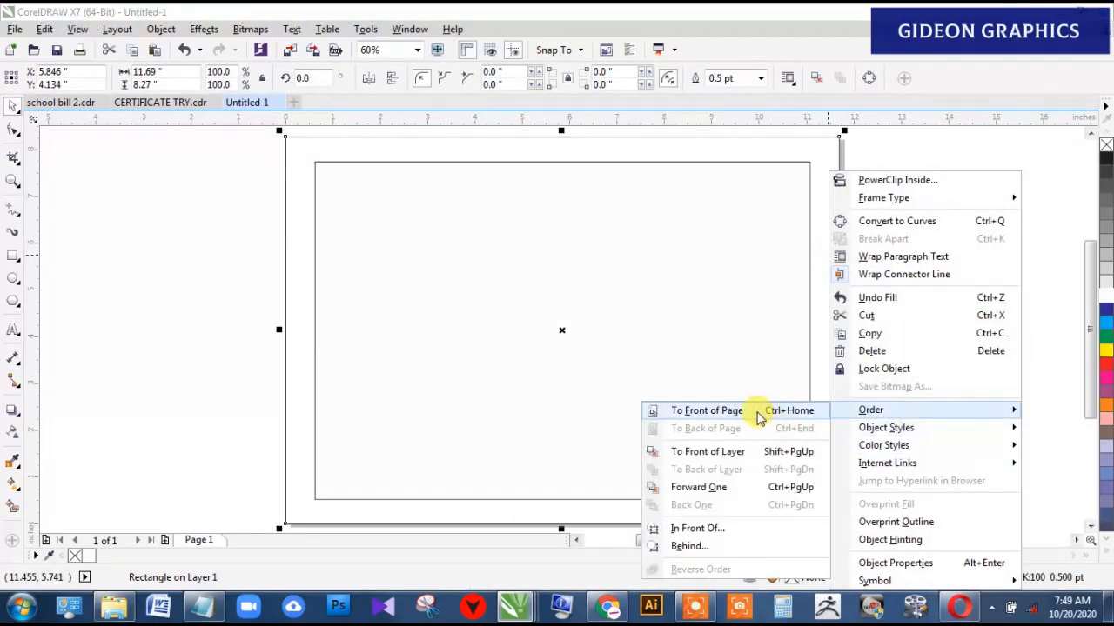
{"action": "left_click", "coordinate": [248, 236]}
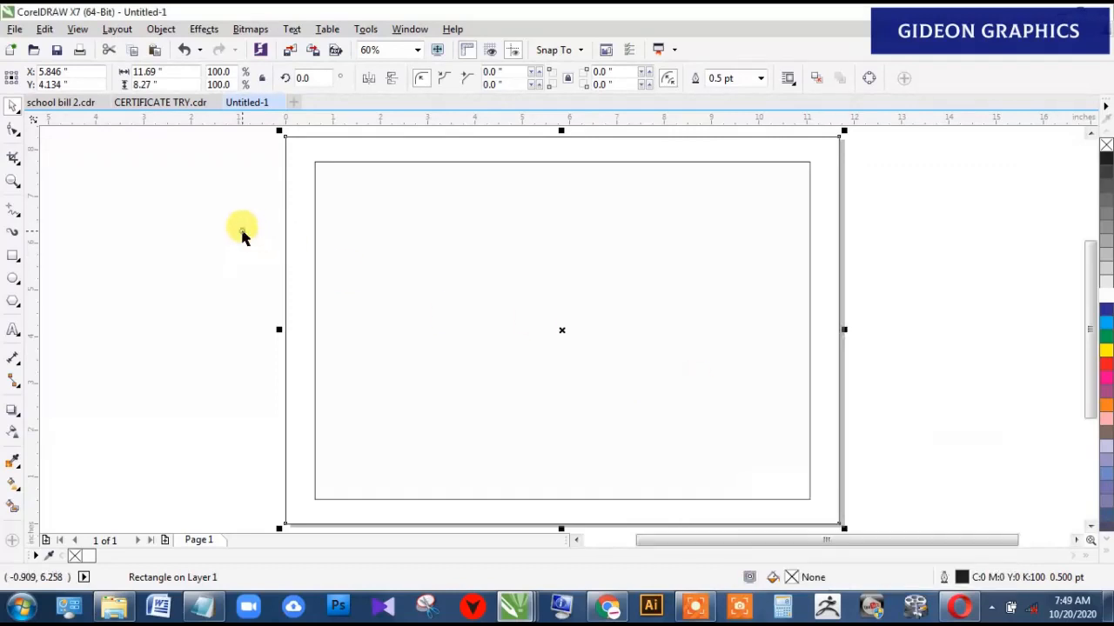
Step: Remove the outline from the inner rectangle and select the outer page rectangle
{"action": "left_click", "coordinate": [430, 247]}
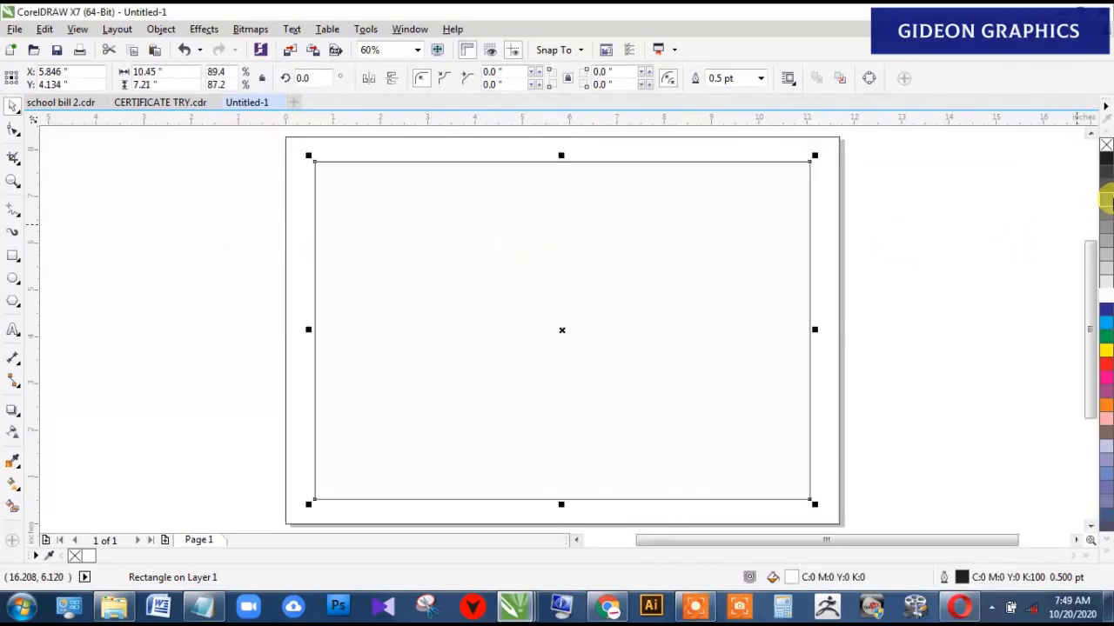
{"action": "right_click", "coordinate": [1105, 145]}
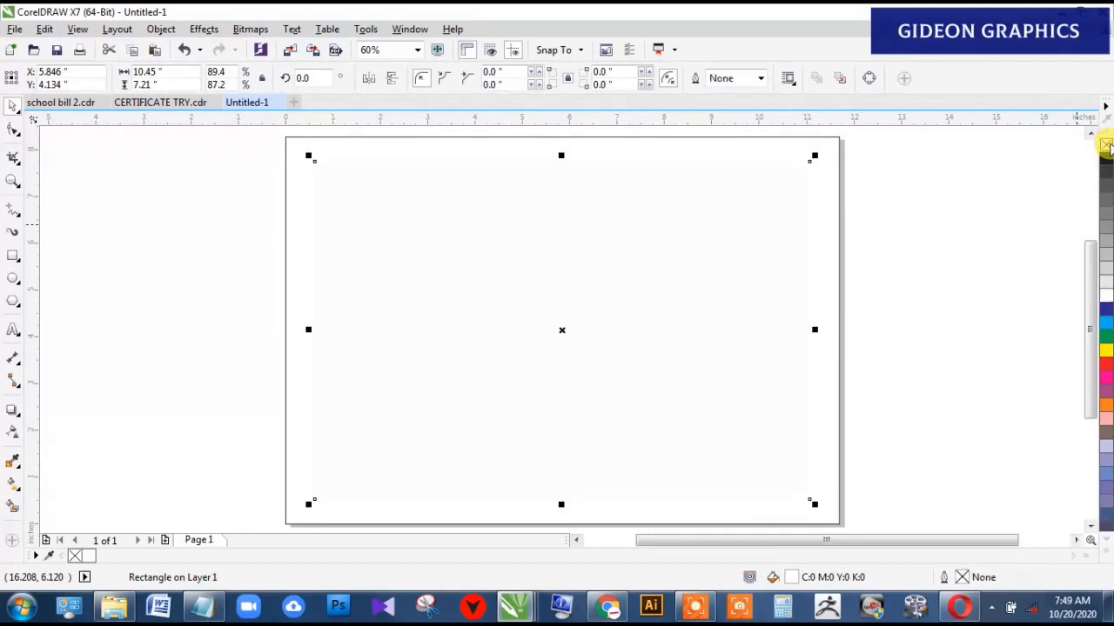
{"action": "left_click", "coordinate": [833, 148]}
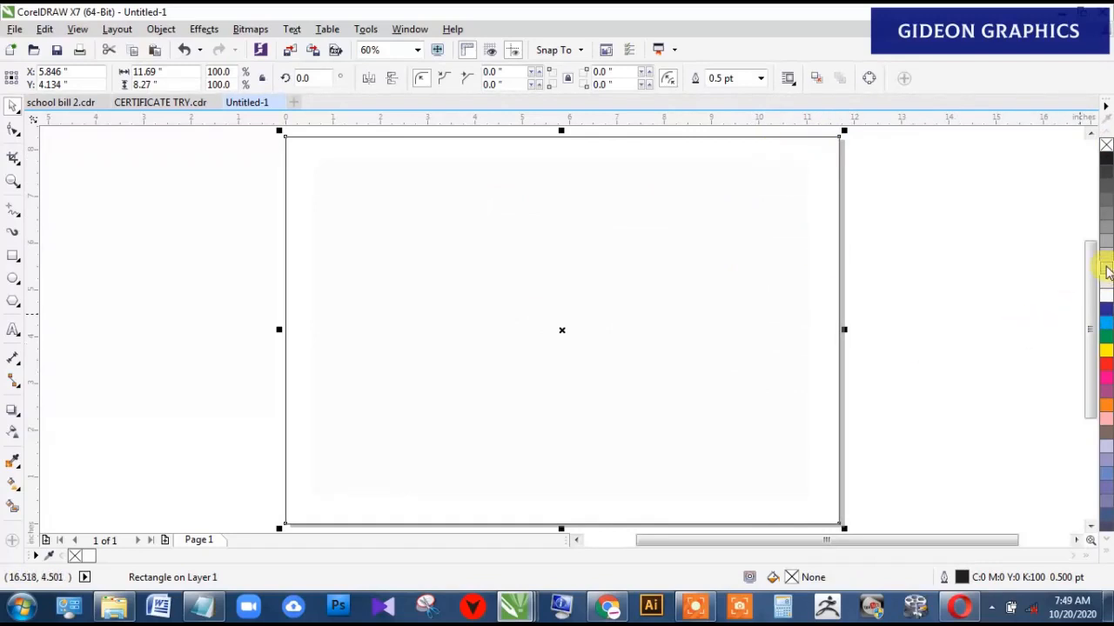
Step: Fill the outer page rectangle with 50% black and remove its outline
{"action": "left_click", "coordinate": [1103, 218]}
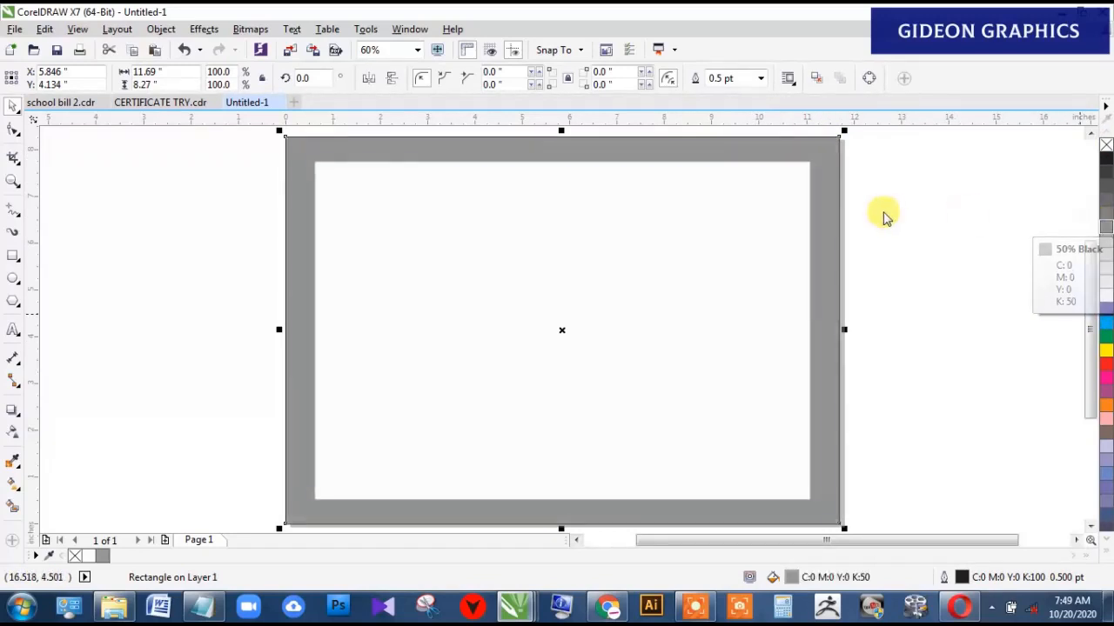
{"action": "right_click", "coordinate": [1106, 145]}
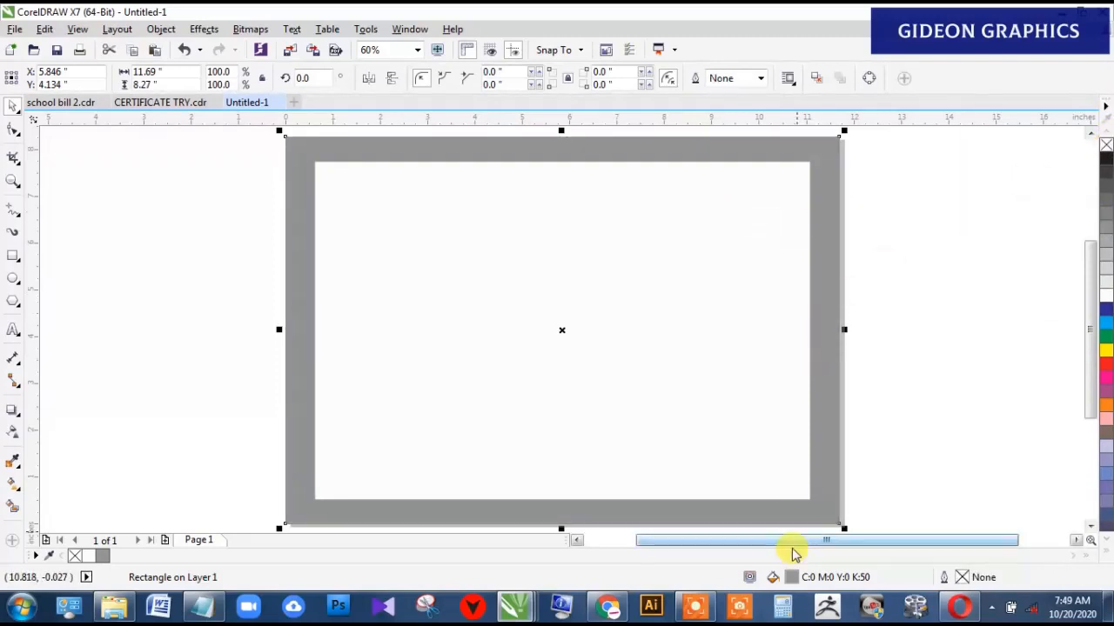
Step: Recolour the outer rectangle's uniform fill in the RGB model to R 21, G 61, B 1
{"action": "double_click", "coordinate": [789, 578]}
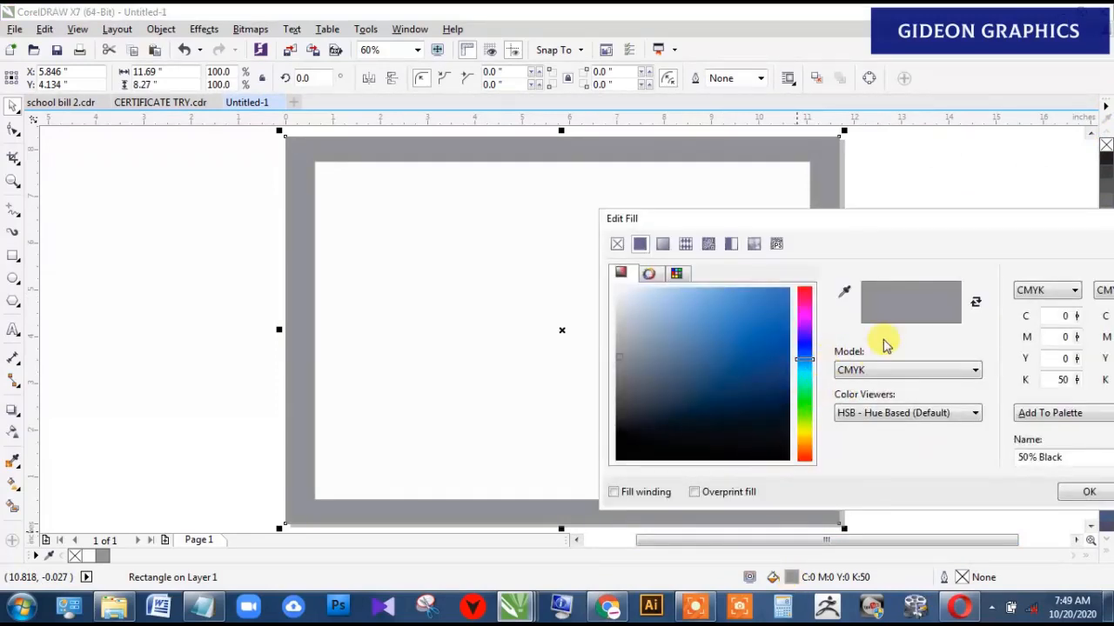
{"action": "left_click_drag", "start_coordinate": [958, 221], "coordinate": [787, 193]}
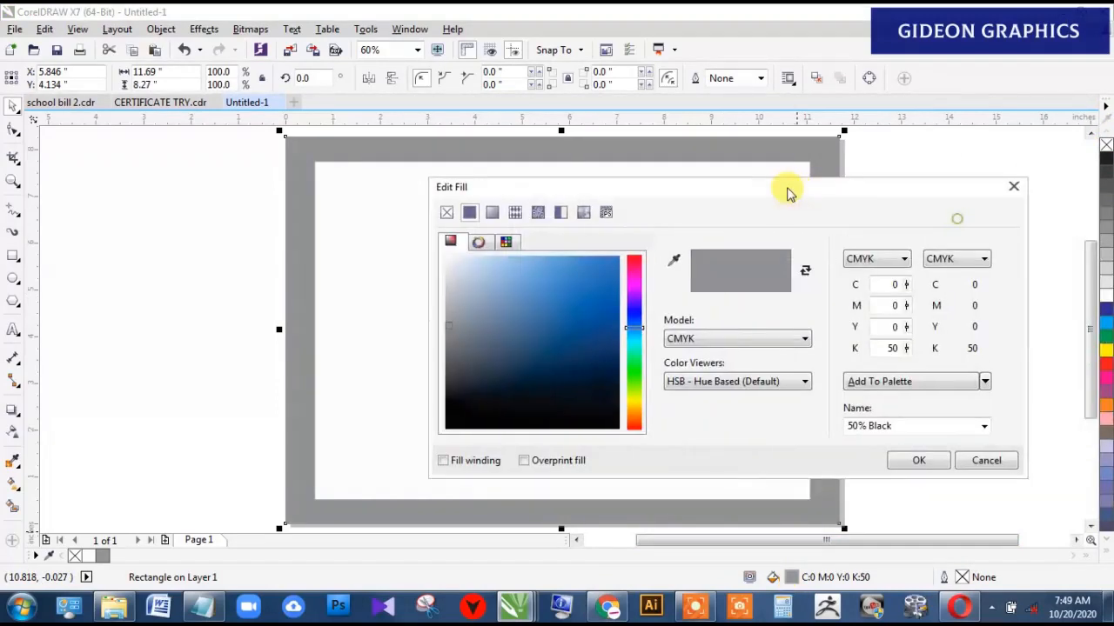
{"action": "left_click", "coordinate": [885, 265]}
{"action": "left_click", "coordinate": [853, 303]}
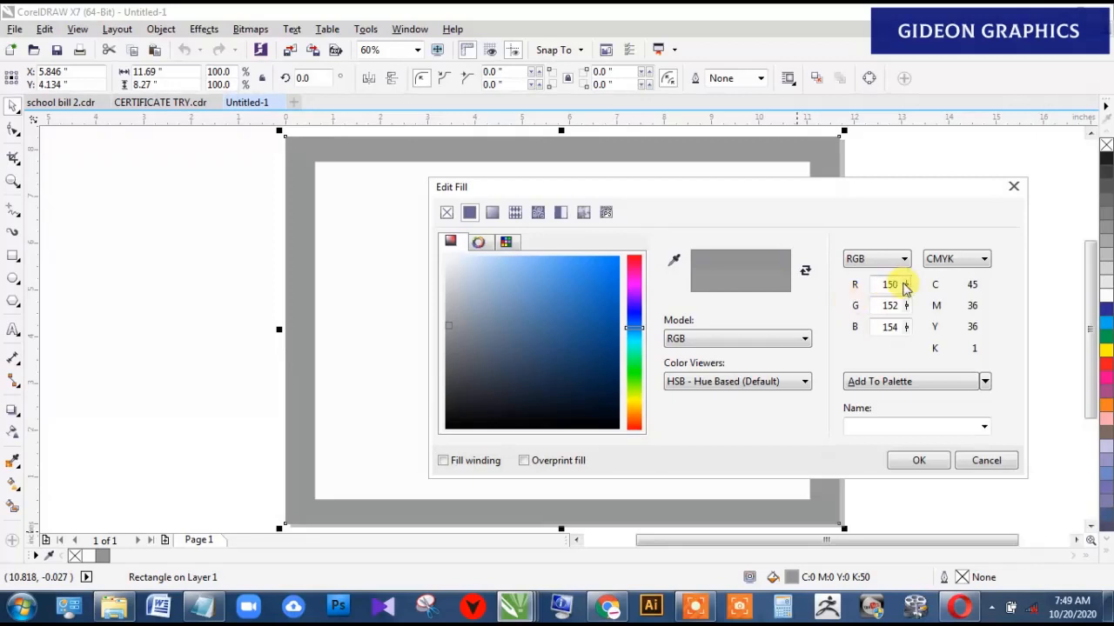
{"action": "double_click", "coordinate": [888, 285]}
{"action": "type", "text": "21"}
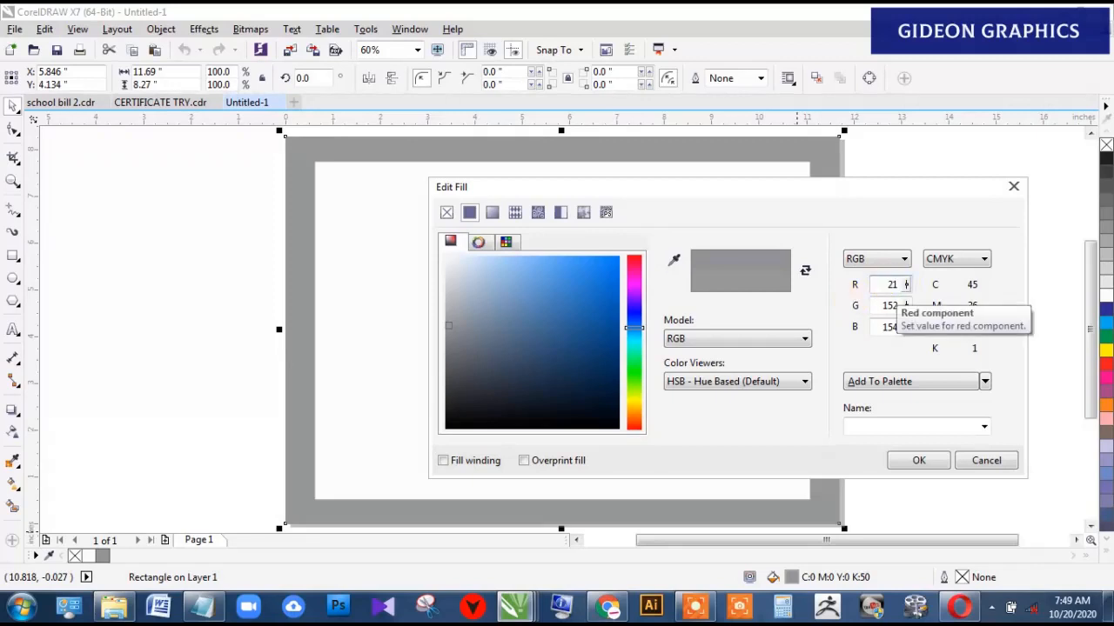
{"action": "double_click", "coordinate": [889, 305]}
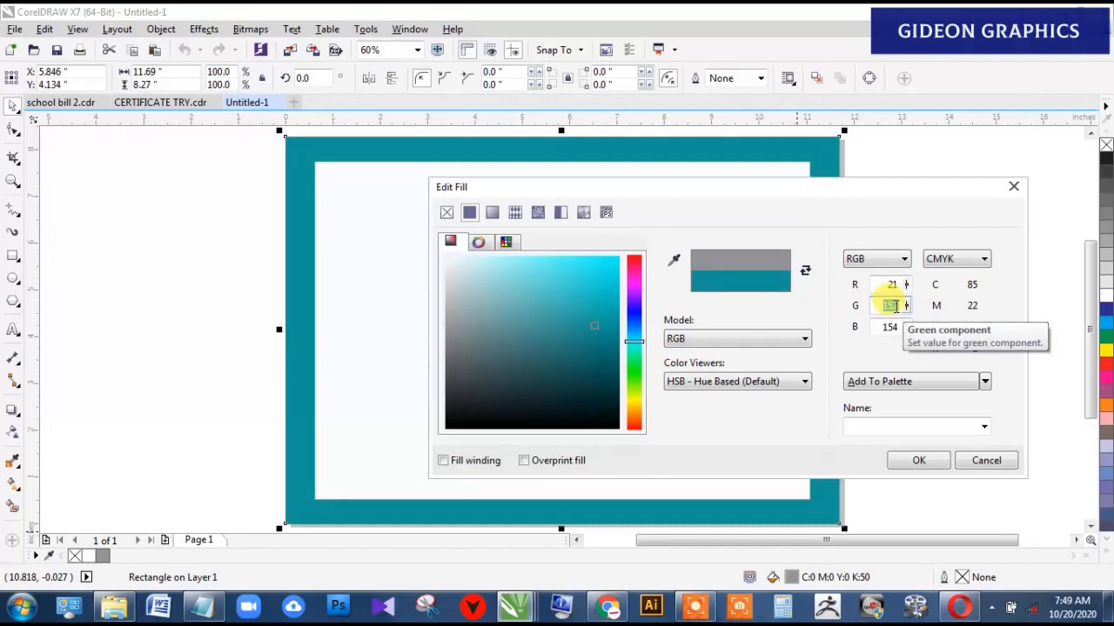
{"action": "type", "text": "61"}
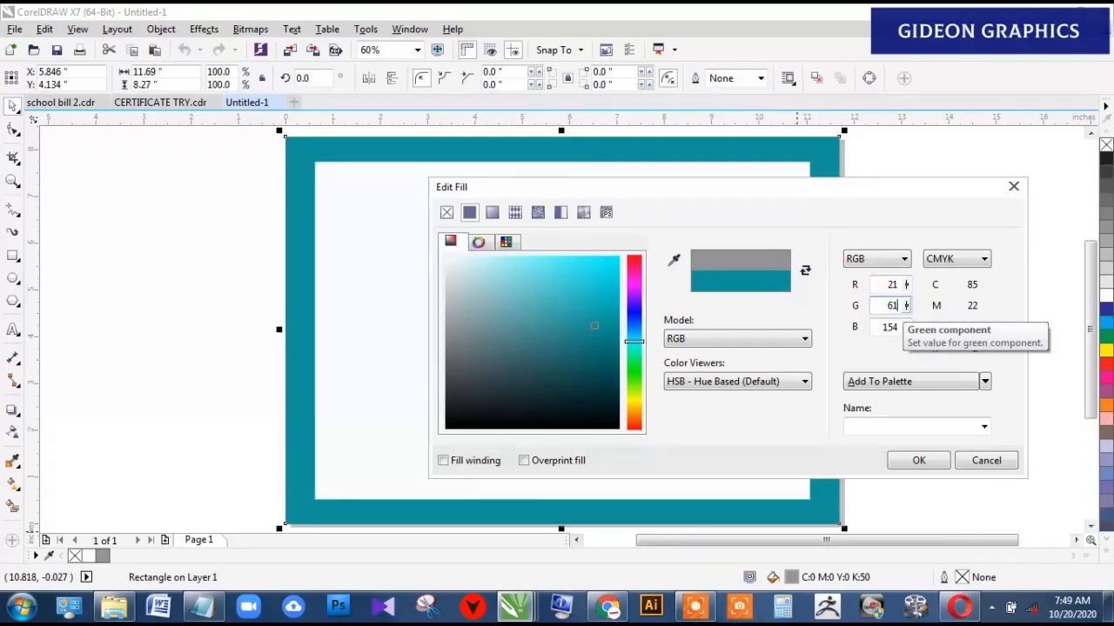
{"action": "double_click", "coordinate": [889, 327]}
{"action": "type", "text": "1"}
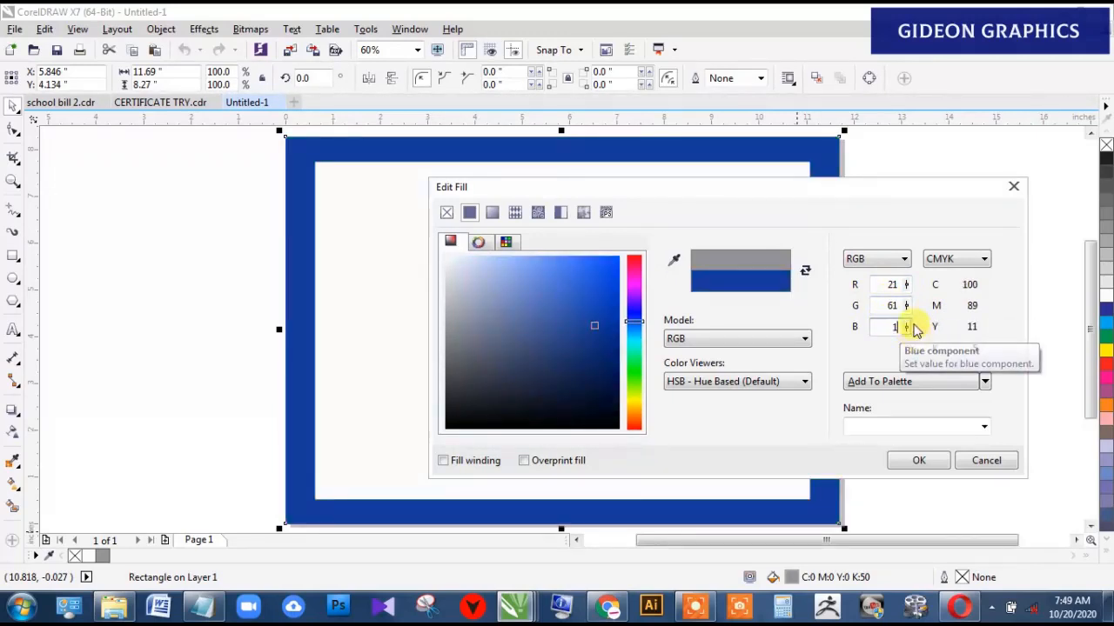
{"action": "double_click", "coordinate": [890, 304]}
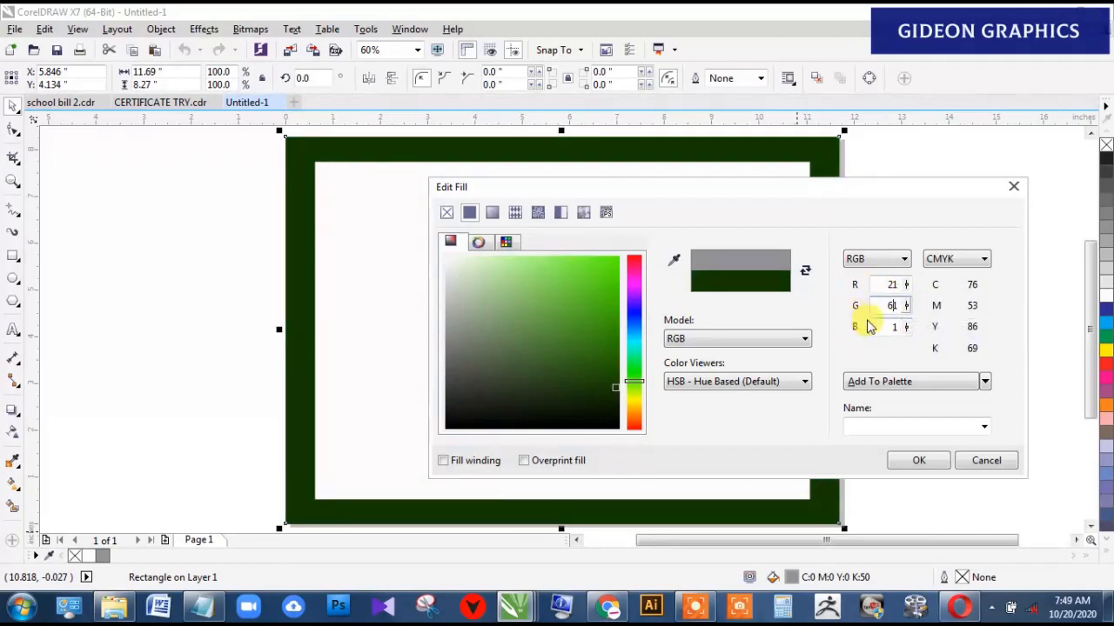
{"action": "left_click", "coordinate": [913, 462]}
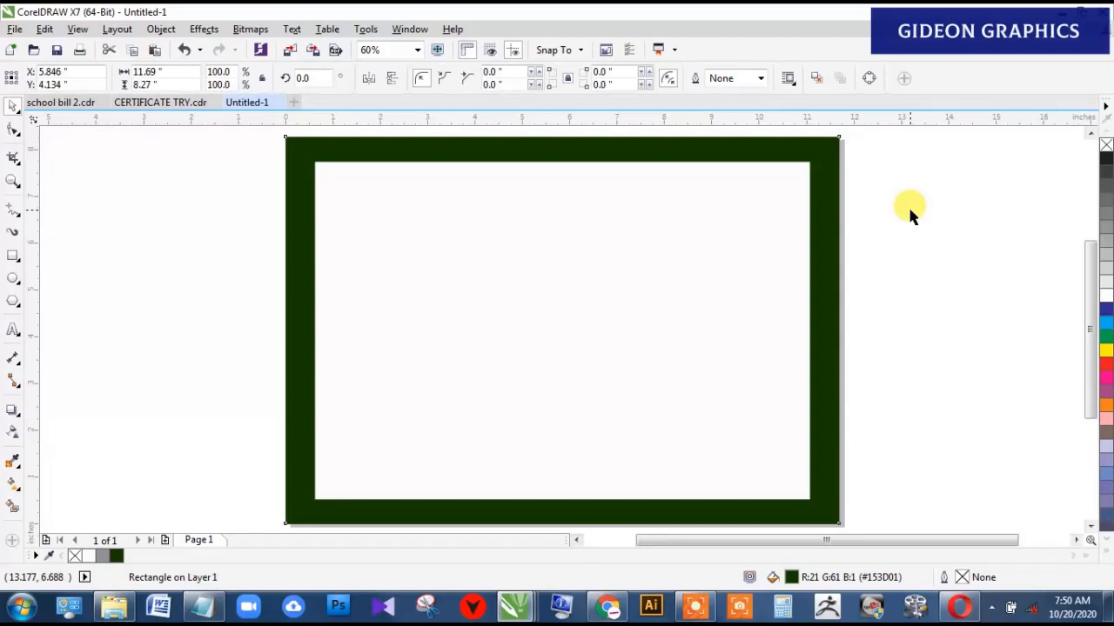
Step: Insert the four-diamond Wingdings character as an object in the empty area left of the page
{"action": "key", "text": "ctrl+F11"}
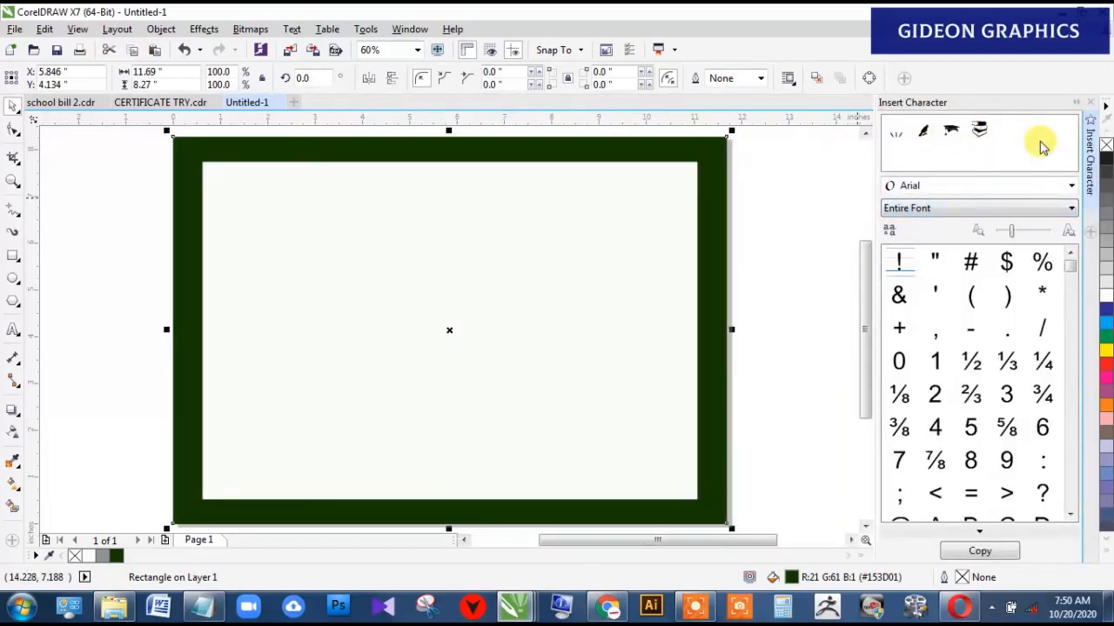
{"action": "left_click", "coordinate": [1070, 187]}
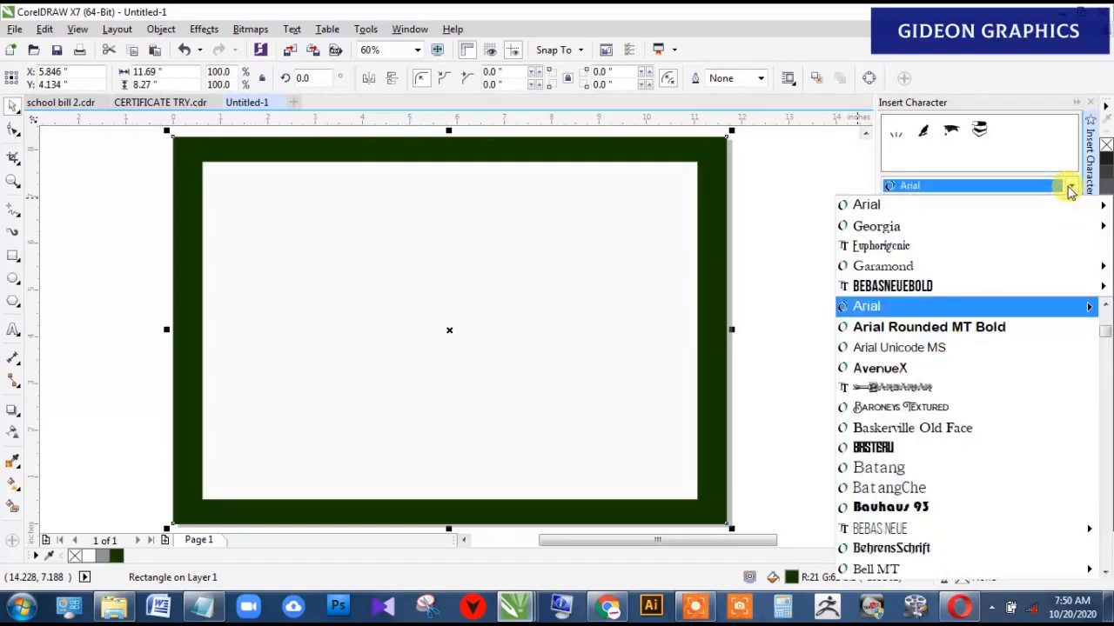
{"action": "type", "text": "Wingdings"}
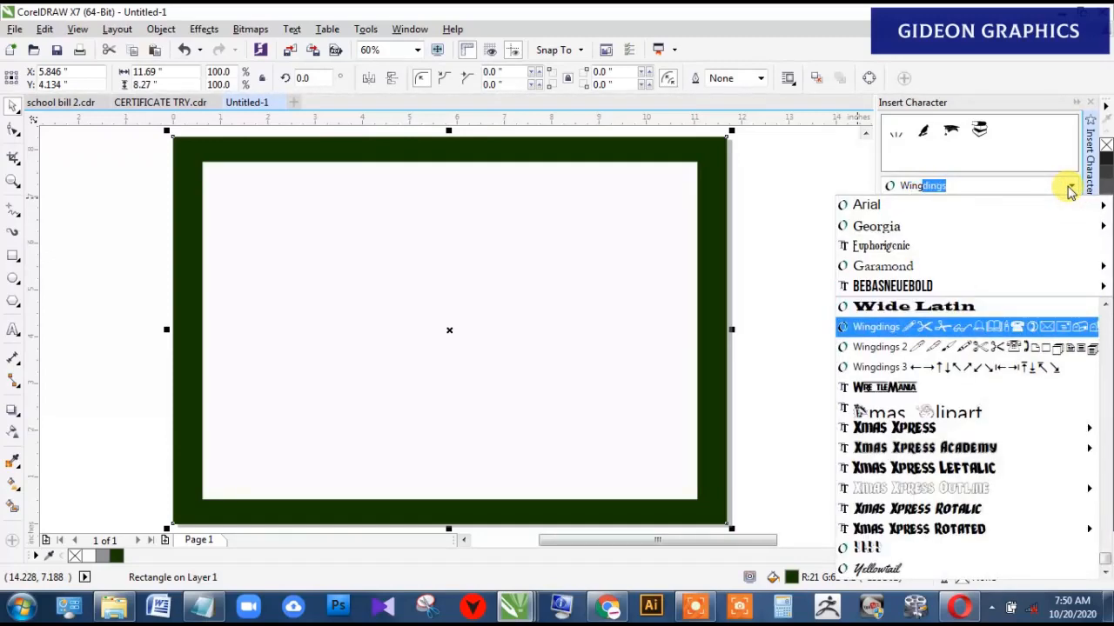
{"action": "key", "text": "Return"}
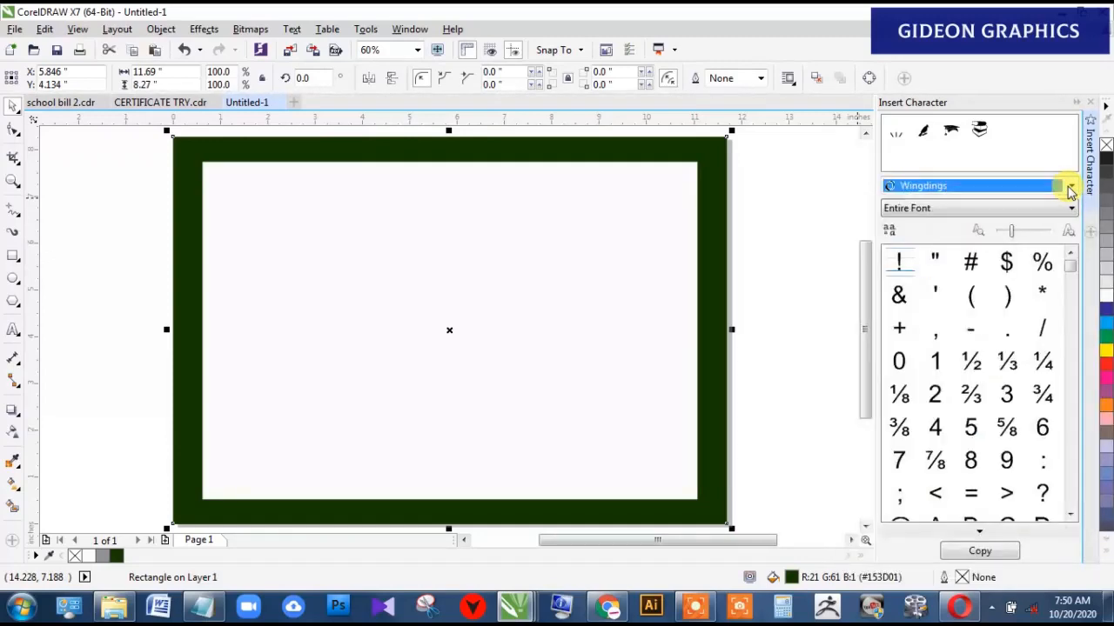
{"action": "left_click_drag", "start_coordinate": [1071, 277], "coordinate": [1056, 343]}
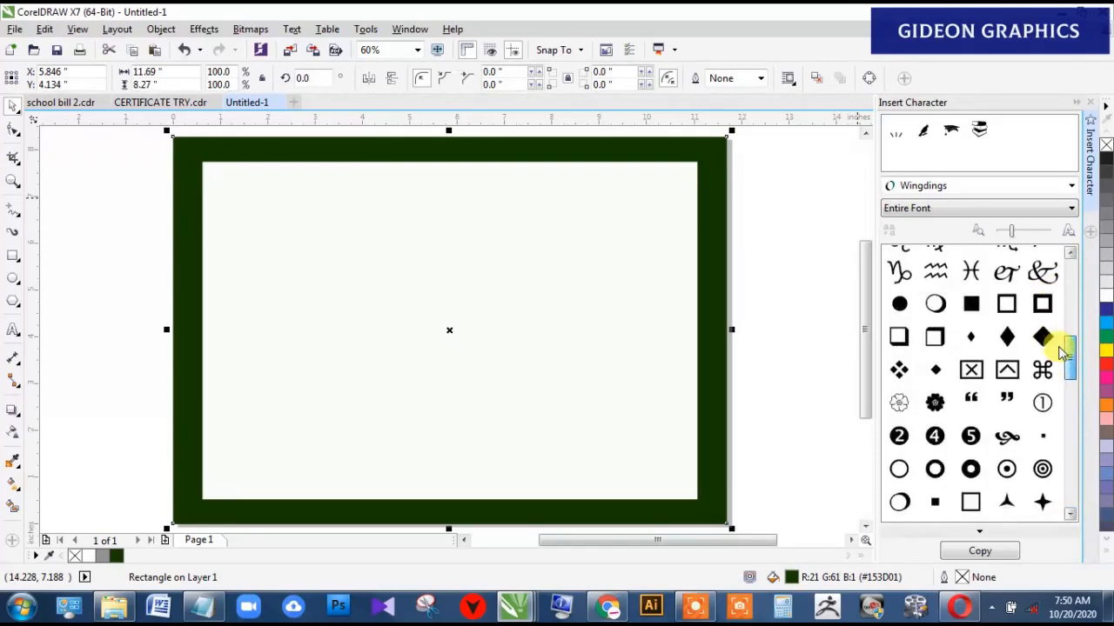
{"action": "left_click_drag", "start_coordinate": [897, 371], "coordinate": [125, 281]}
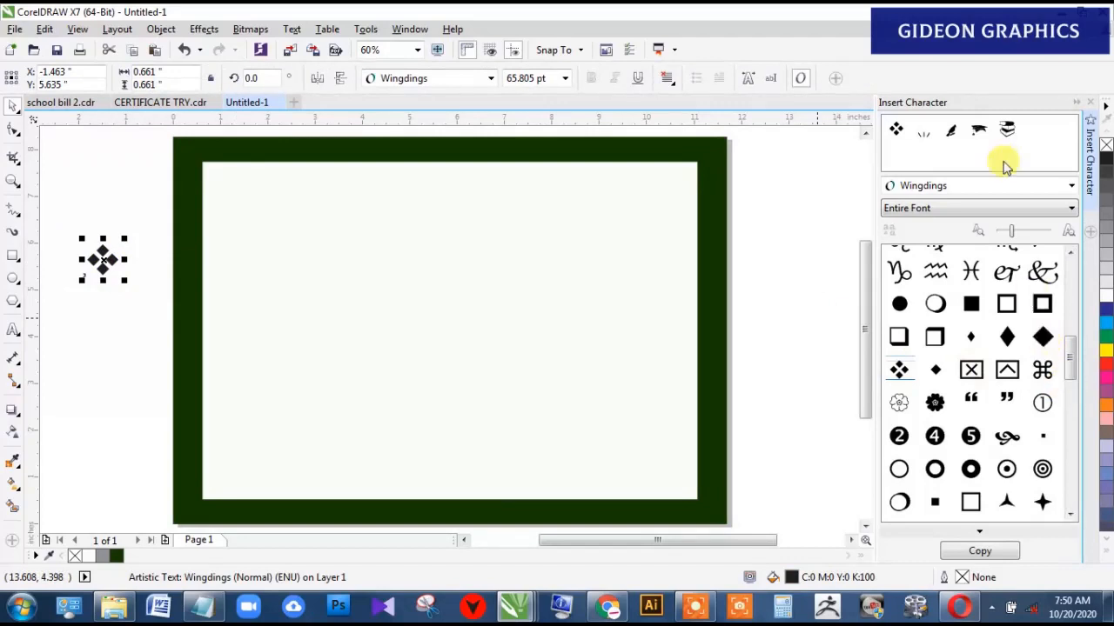
Step: Insert the concentric diamond character from Wingdings 2 beside the page, below the four-diamond symbol
{"action": "left_click", "coordinate": [998, 191]}
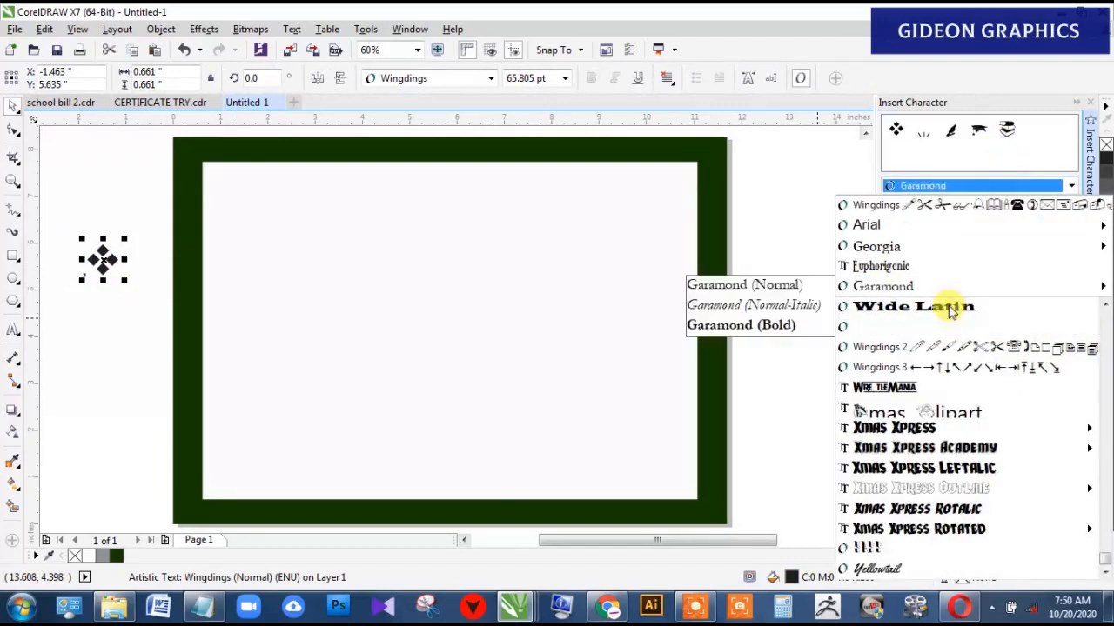
{"action": "left_click", "coordinate": [922, 350]}
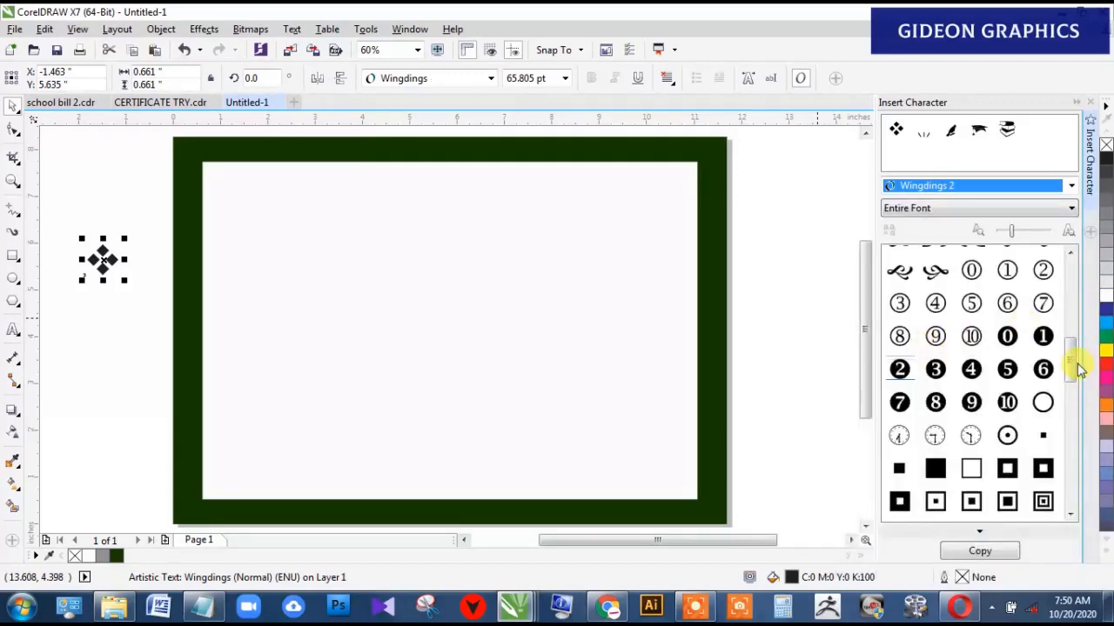
{"action": "left_click", "coordinate": [1072, 424]}
{"action": "scroll", "coordinate": [1073, 424], "scroll_direction": "down", "scroll_amount": 2}
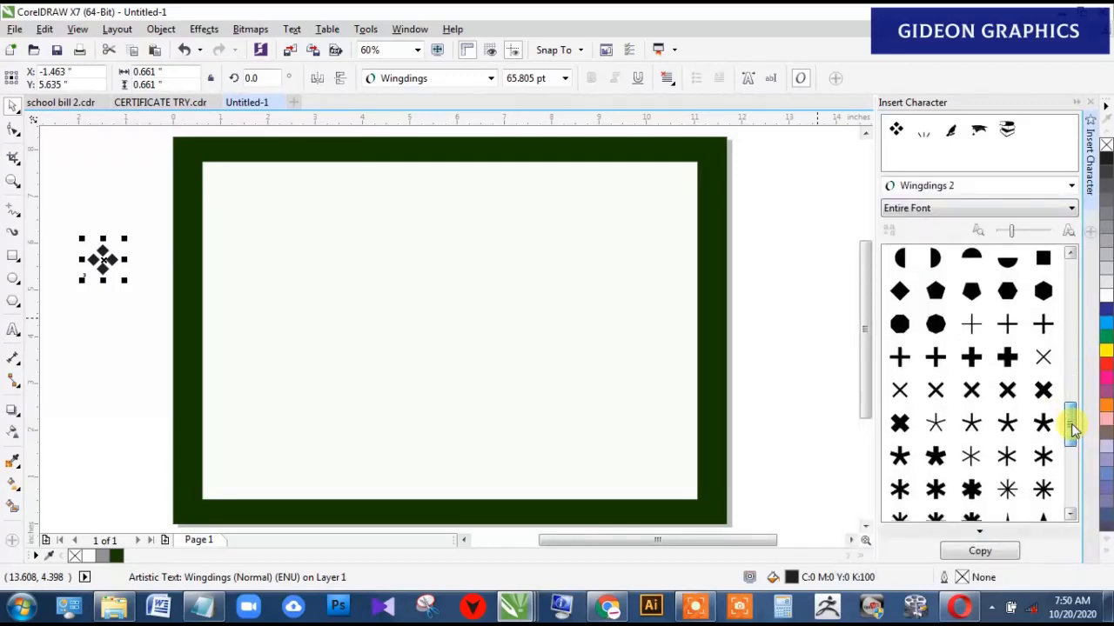
{"action": "scroll", "coordinate": [1072, 443], "scroll_direction": "down", "scroll_amount": 2}
{"action": "left_click_drag", "start_coordinate": [1073, 453], "coordinate": [1044, 373]}
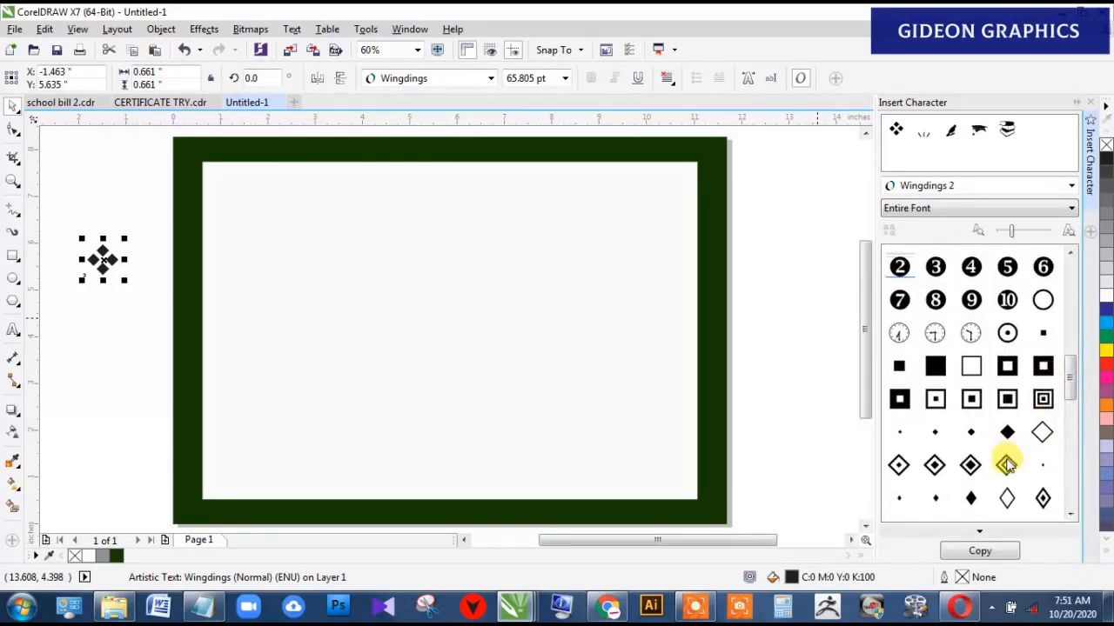
{"action": "left_click_drag", "start_coordinate": [1007, 469], "coordinate": [119, 354]}
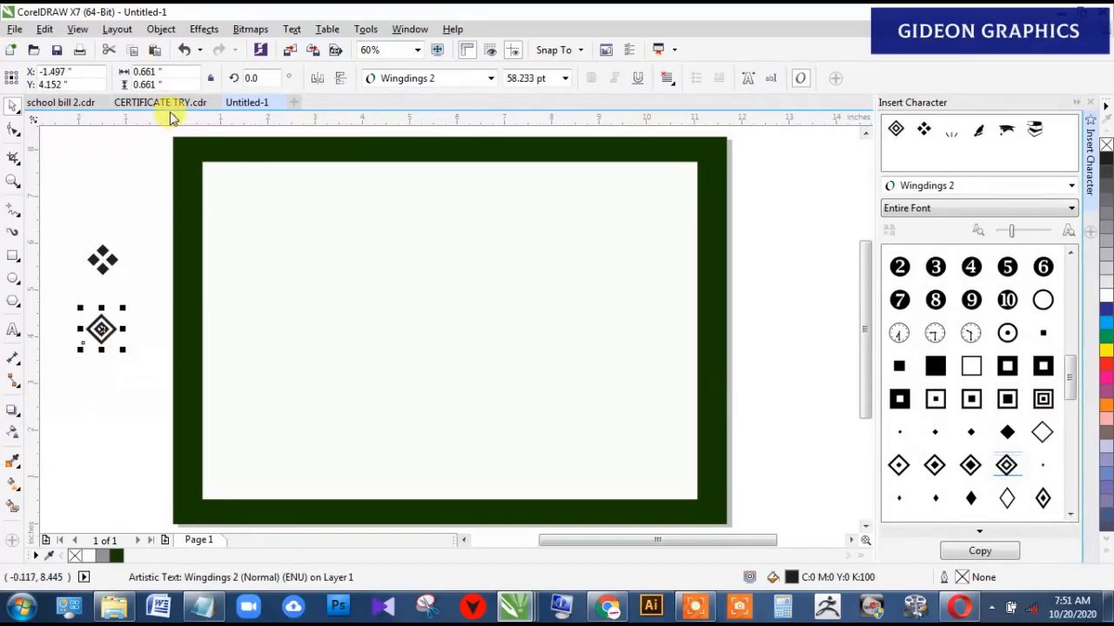
Step: Set the concentric diamond's width and height to 0.438 inches each
{"action": "left_click", "coordinate": [149, 72]}
{"action": "left_click_drag", "start_coordinate": [155, 71], "coordinate": [82, 61]}
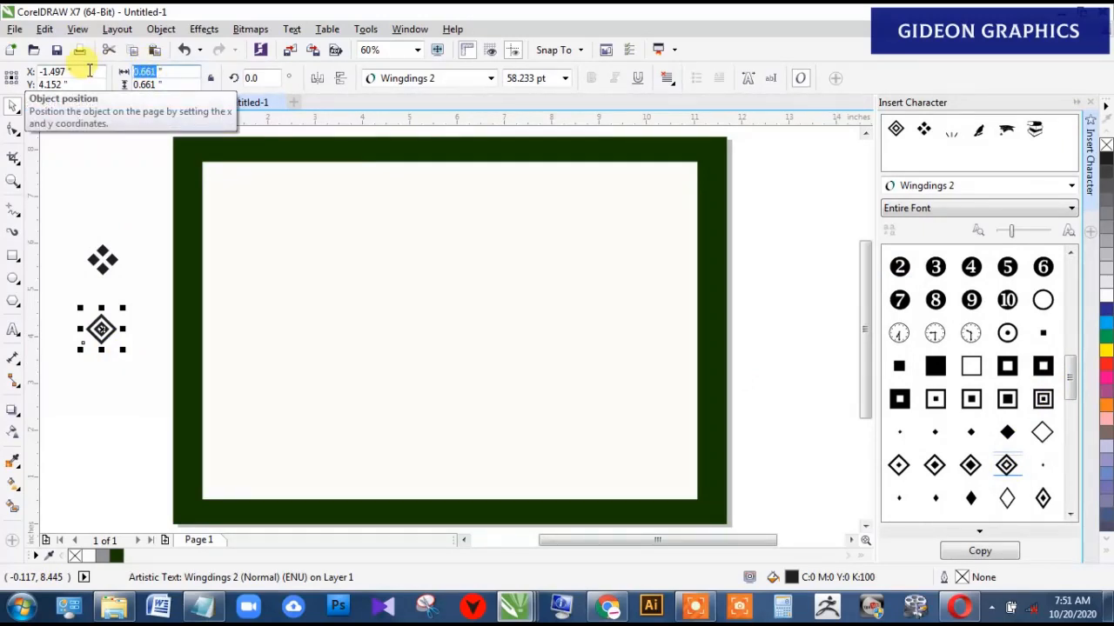
{"action": "type", "text": "0.4"}
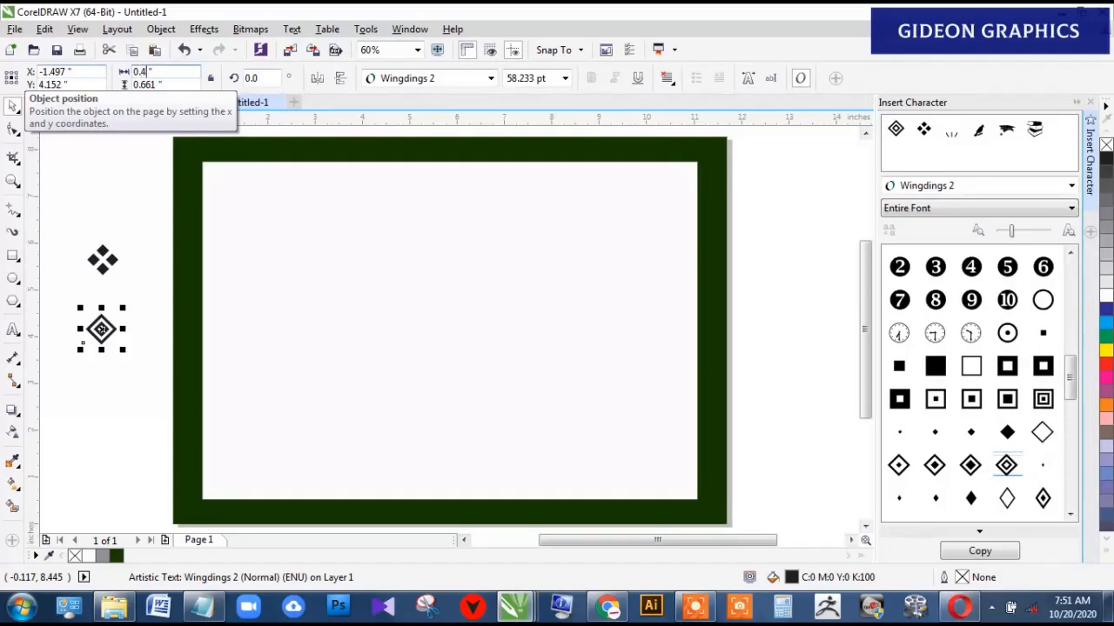
{"action": "type", "text": "38"}
{"action": "key", "text": "Return"}
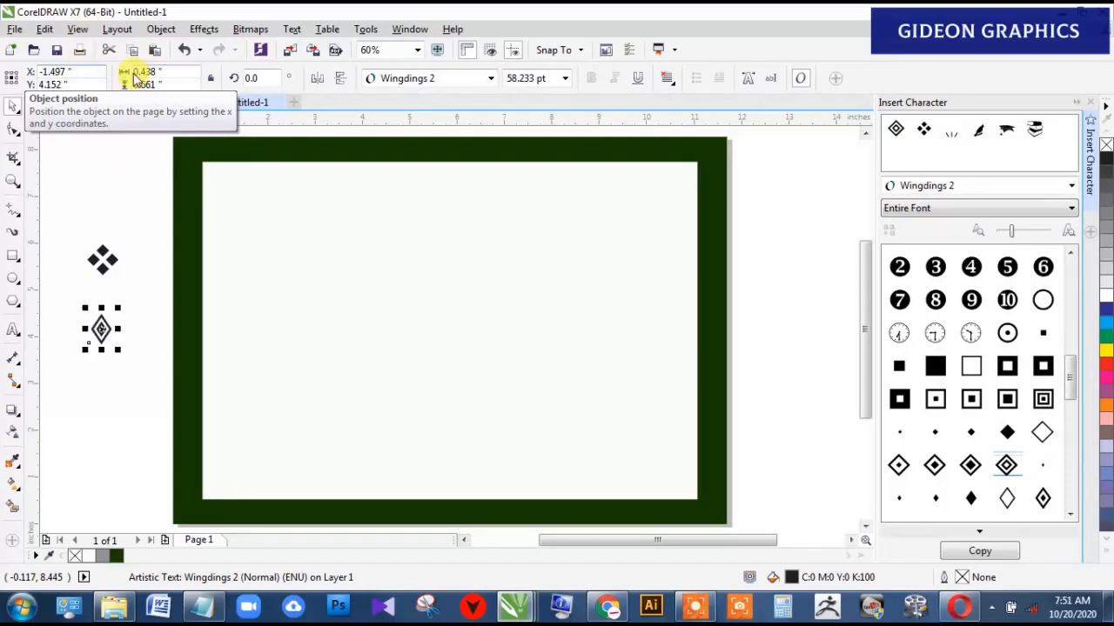
{"action": "left_click_drag", "start_coordinate": [161, 84], "coordinate": [113, 84]}
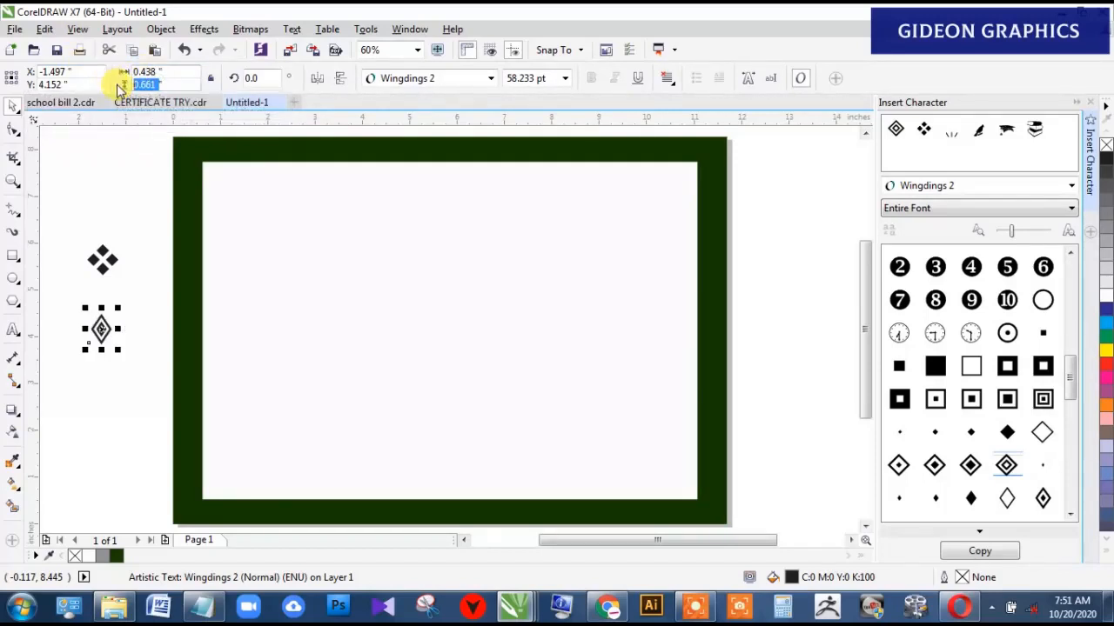
{"action": "type", "text": "0.43"}
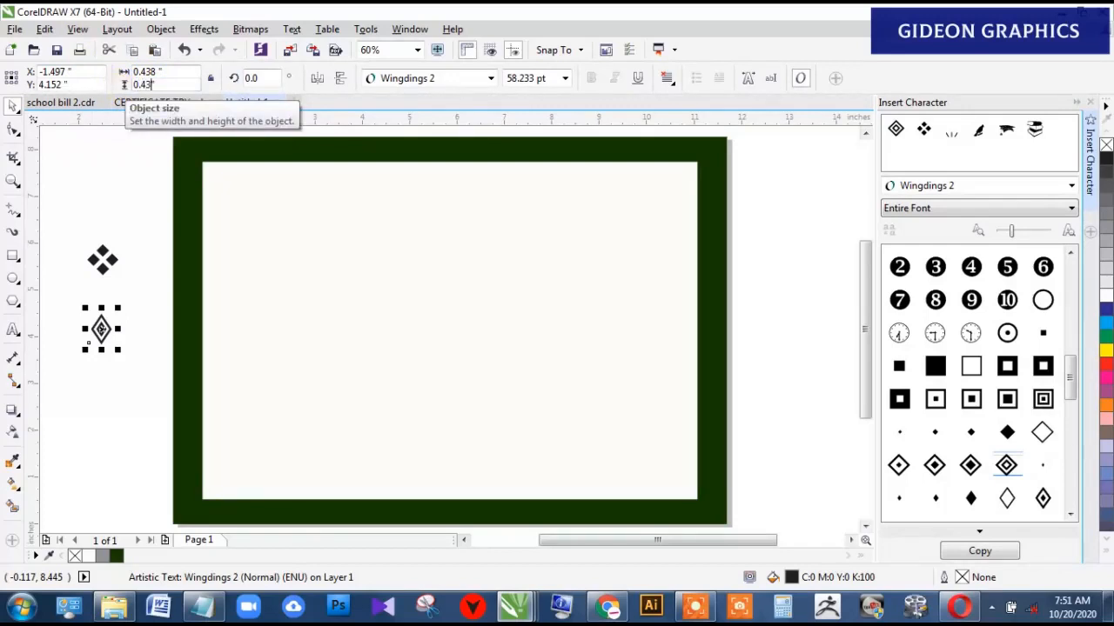
{"action": "type", "text": "8"}
{"action": "key", "text": "Return"}
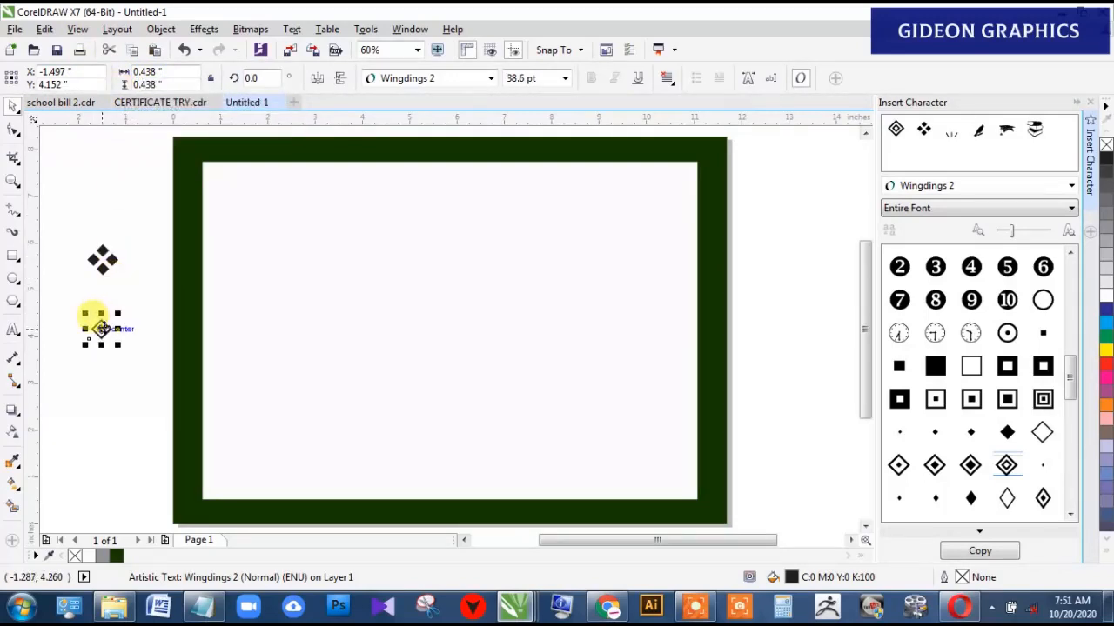
Step: Place the concentric diamond near the top of the left green band and repeat it downward as an evenly spaced column of 13 diamonds
{"action": "left_click_drag", "start_coordinate": [101, 328], "coordinate": [186, 172]}
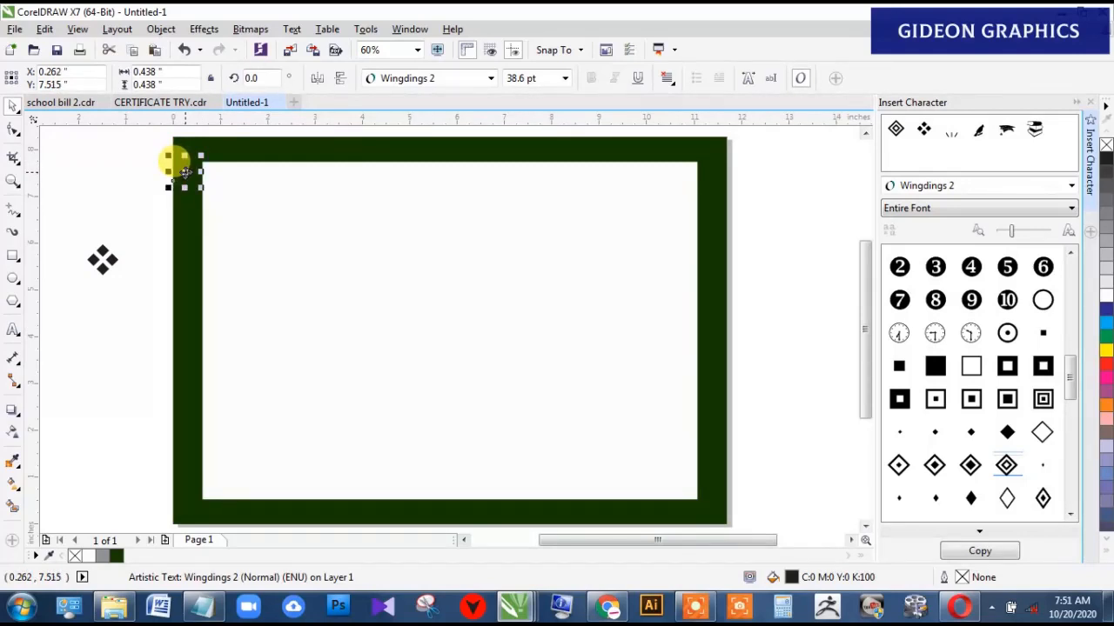
{"action": "left_click_drag", "start_coordinate": [184, 172], "coordinate": [184, 199]}
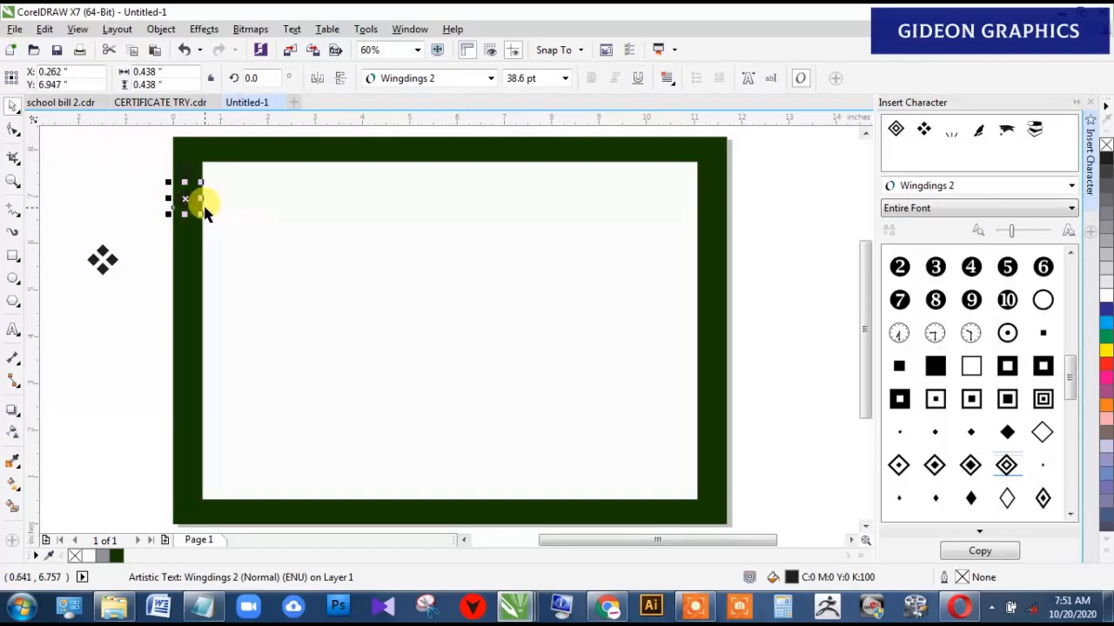
{"action": "key", "text": "Down"}
{"action": "key", "text": "Down"}
{"action": "key", "text": "Down"}
{"action": "key", "text": "Down"}
{"action": "key", "text": "Down"}
{"action": "key", "text": "Down"}
{"action": "key", "text": "Down"}
{"action": "key", "text": "Down"}
{"action": "key", "text": "Down"}
{"action": "key", "text": "Down"}
{"action": "key", "text": "Down"}
{"action": "key", "text": "Down"}
{"action": "key", "text": "Down"}
{"action": "key", "text": "Down"}
{"action": "key", "text": "Down"}
{"action": "key", "text": "Down"}
{"action": "key", "text": "Down"}
{"action": "key", "text": "Down"}
{"action": "key", "text": "Down"}
{"action": "key", "text": "Down"}
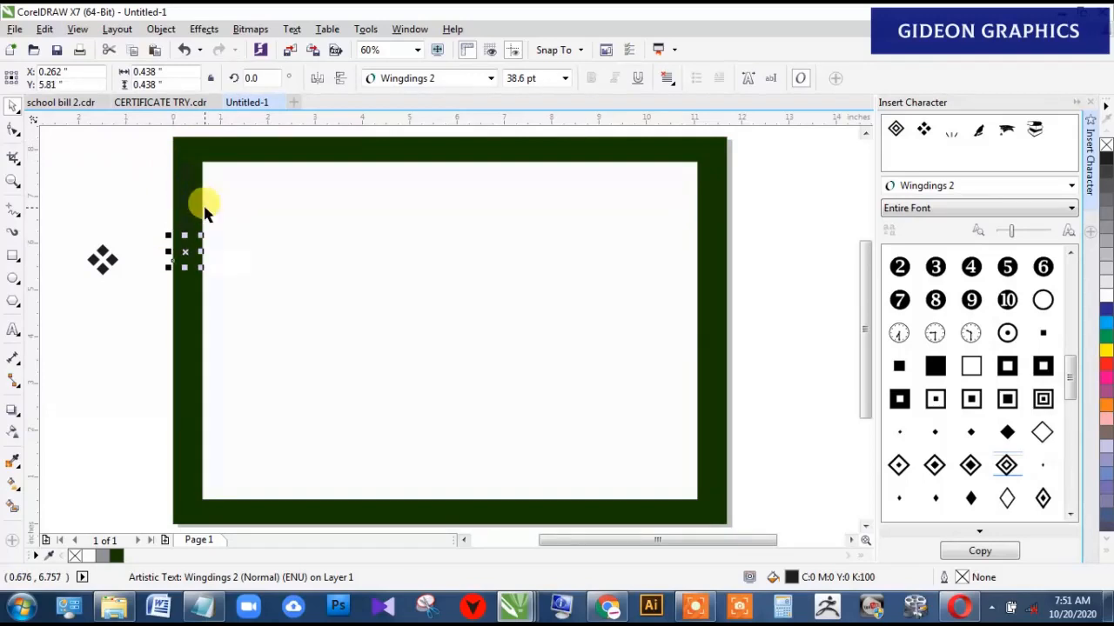
{"action": "key", "text": "Down"}
{"action": "key", "text": "Down"}
{"action": "key", "text": "Down"}
{"action": "key", "text": "Down"}
{"action": "key", "text": "Down"}
{"action": "key", "text": "Down"}
{"action": "key", "text": "Down"}
{"action": "key", "text": "Down"}
{"action": "key", "text": "Down"}
{"action": "key", "text": "Down"}
{"action": "key", "text": "Down"}
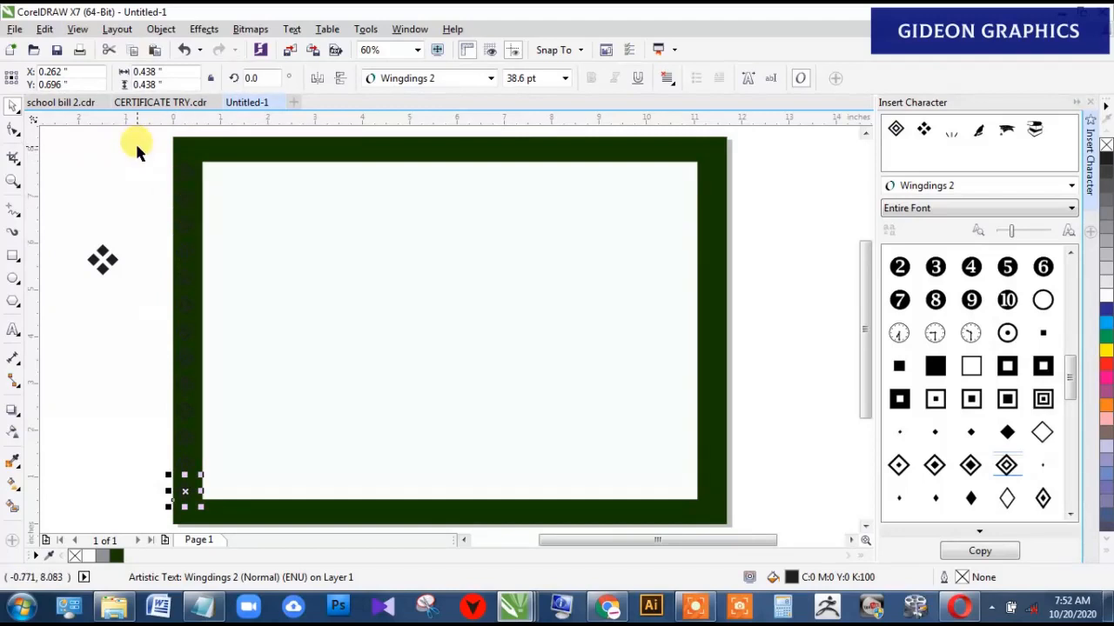
Step: Select all 13 diamonds in the left band and nudge them slightly right to centre them in the band
{"action": "left_click_drag", "start_coordinate": [136, 146], "coordinate": [246, 512]}
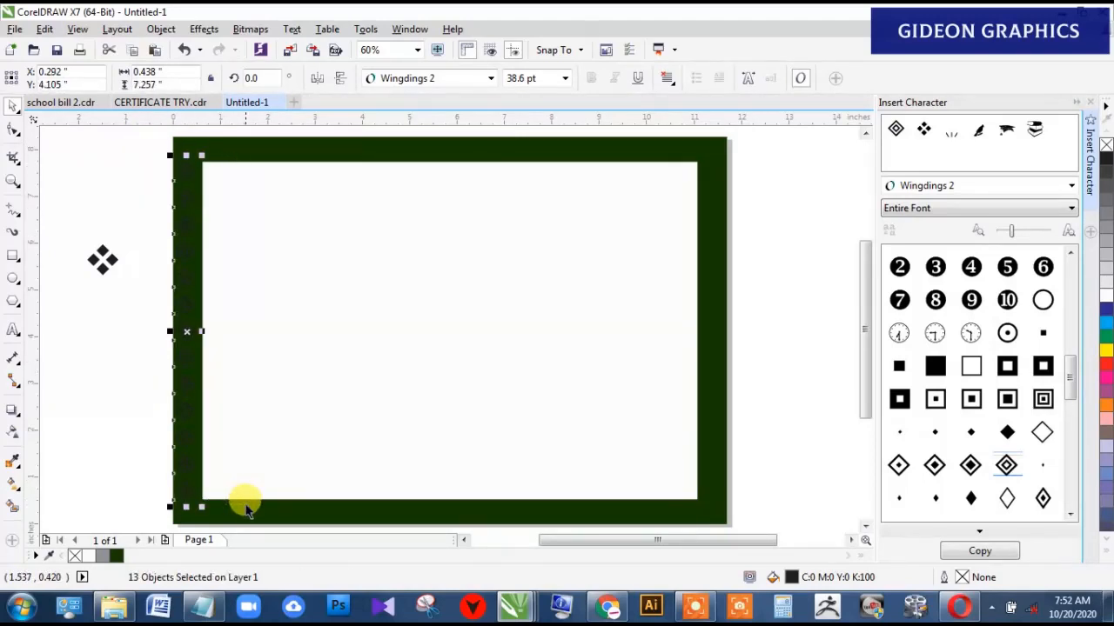
{"action": "key", "text": "ctrl+Right"}
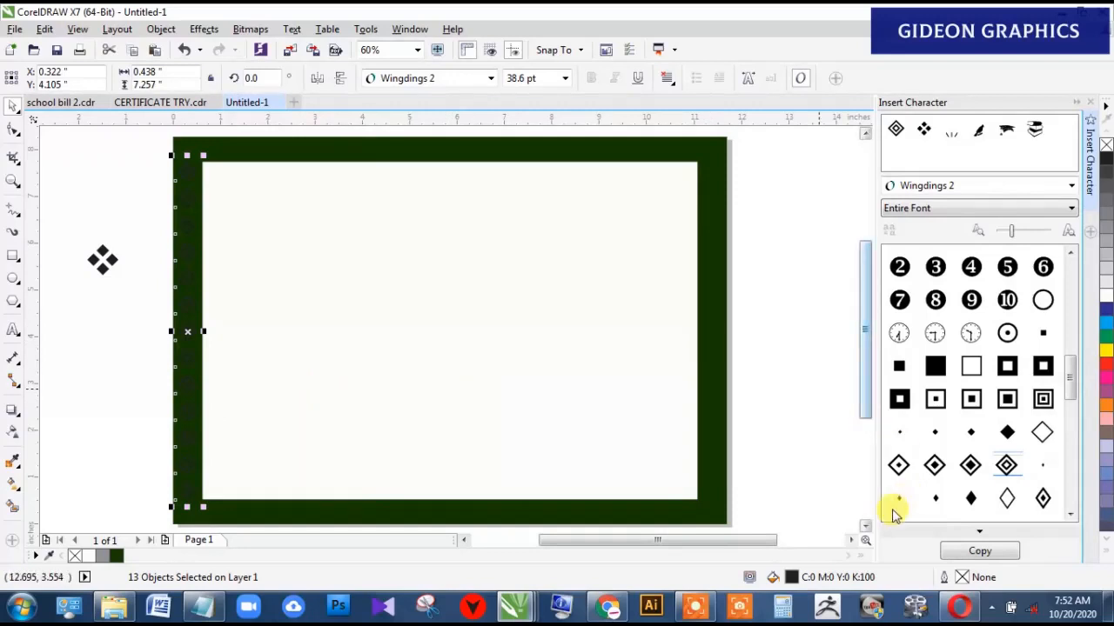
{"action": "double_click", "coordinate": [790, 577]}
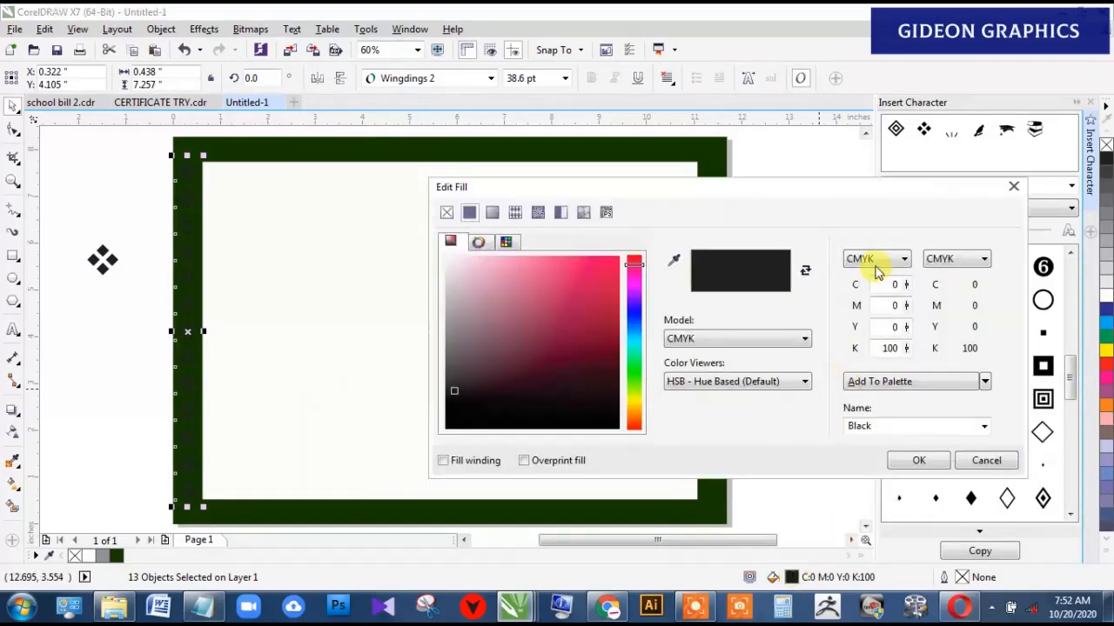
{"action": "left_click", "coordinate": [870, 261]}
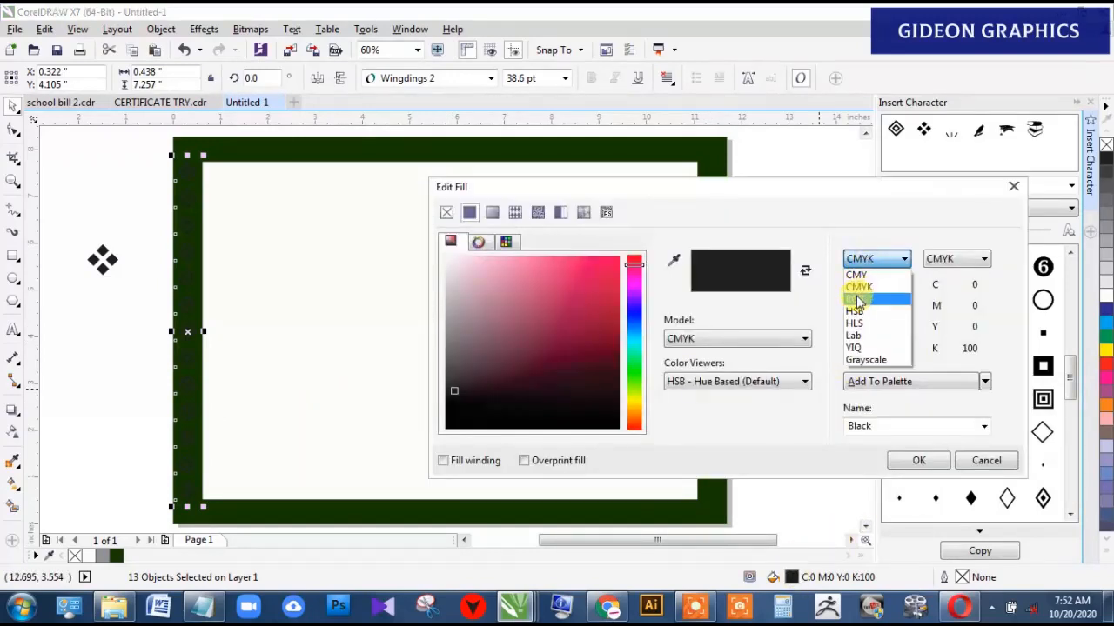
{"action": "left_click", "coordinate": [857, 298]}
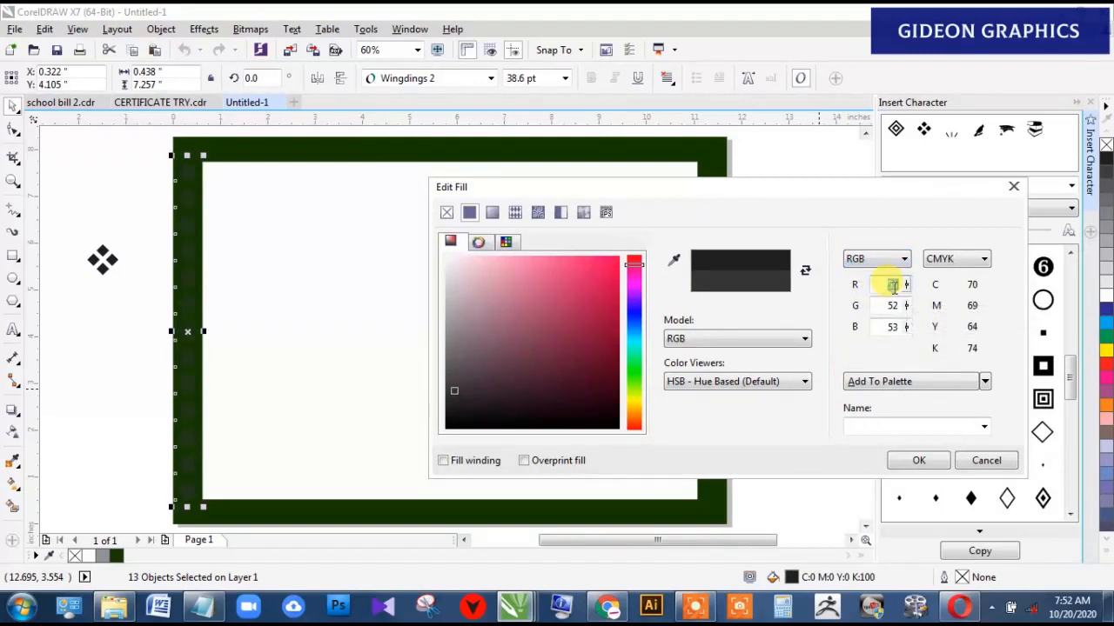
{"action": "double_click", "coordinate": [893, 287]}
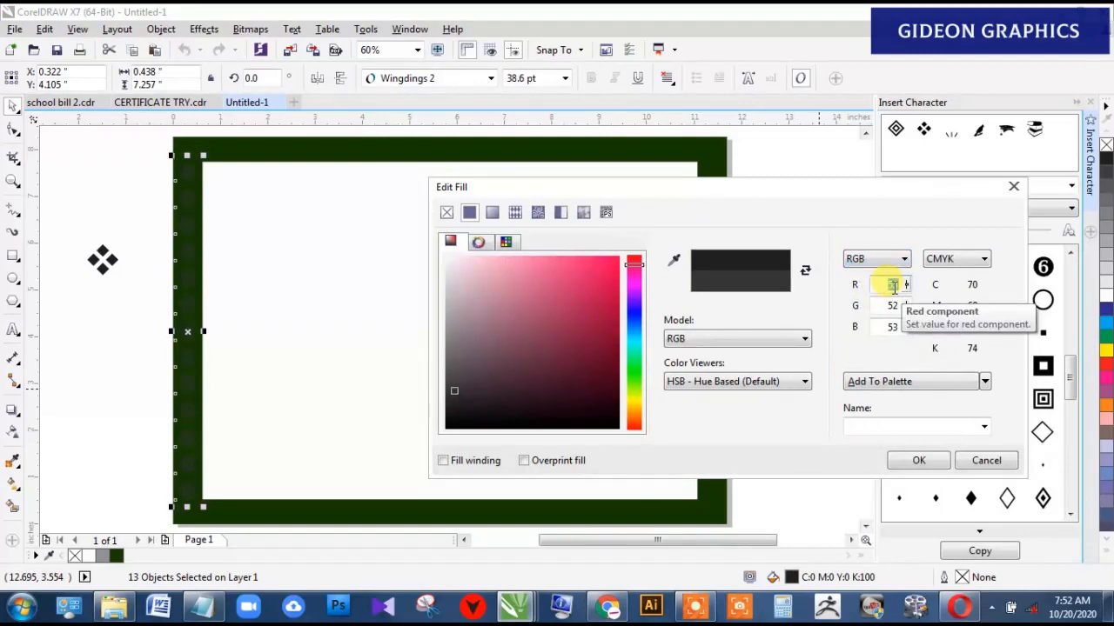
{"action": "type", "text": "56"}
{"action": "double_click", "coordinate": [893, 303]}
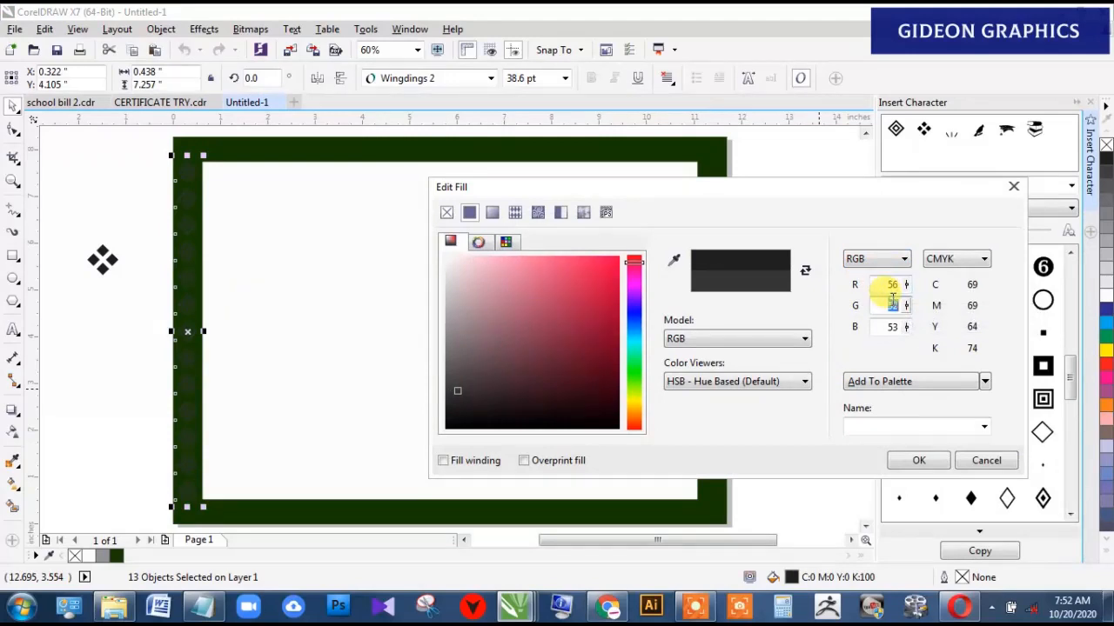
{"action": "type", "text": "45"}
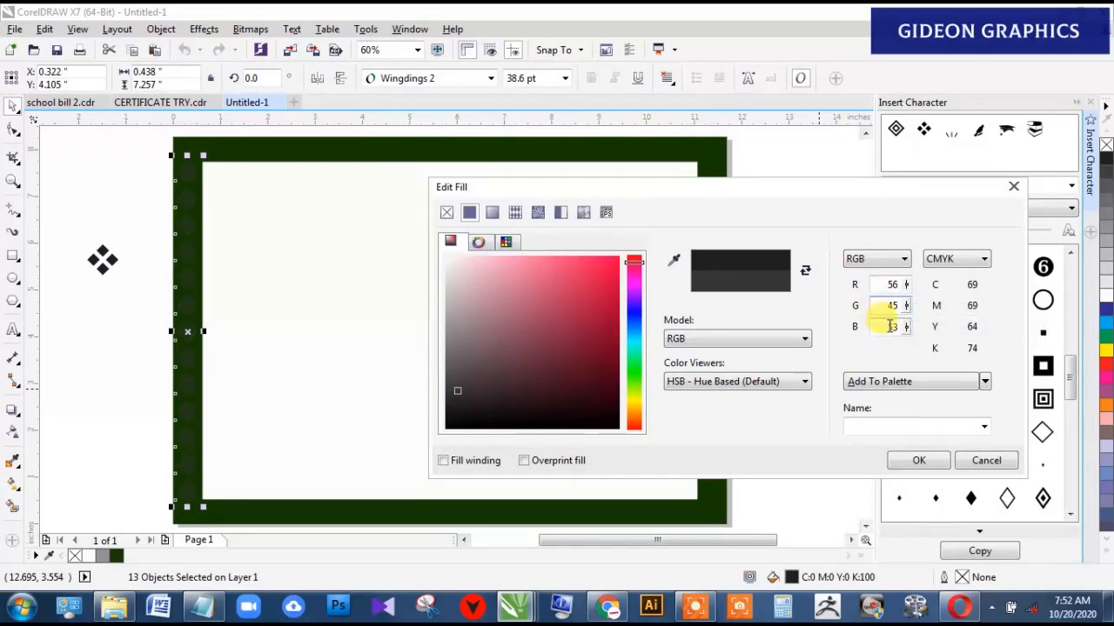
{"action": "double_click", "coordinate": [889, 326]}
{"action": "type", "text": "11"}
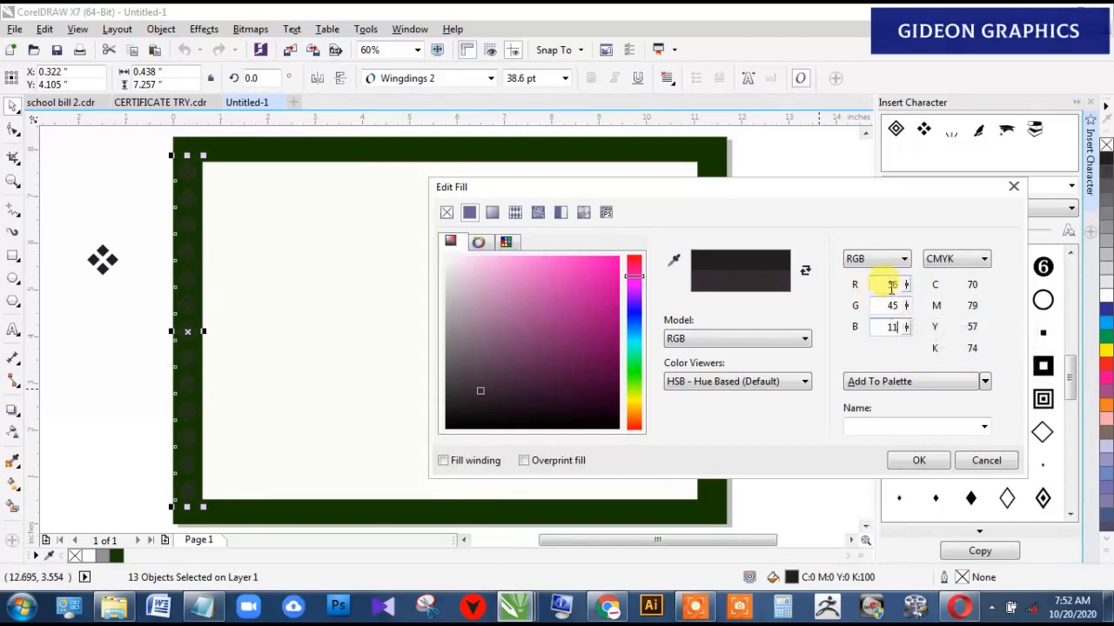
{"action": "left_click", "coordinate": [892, 287]}
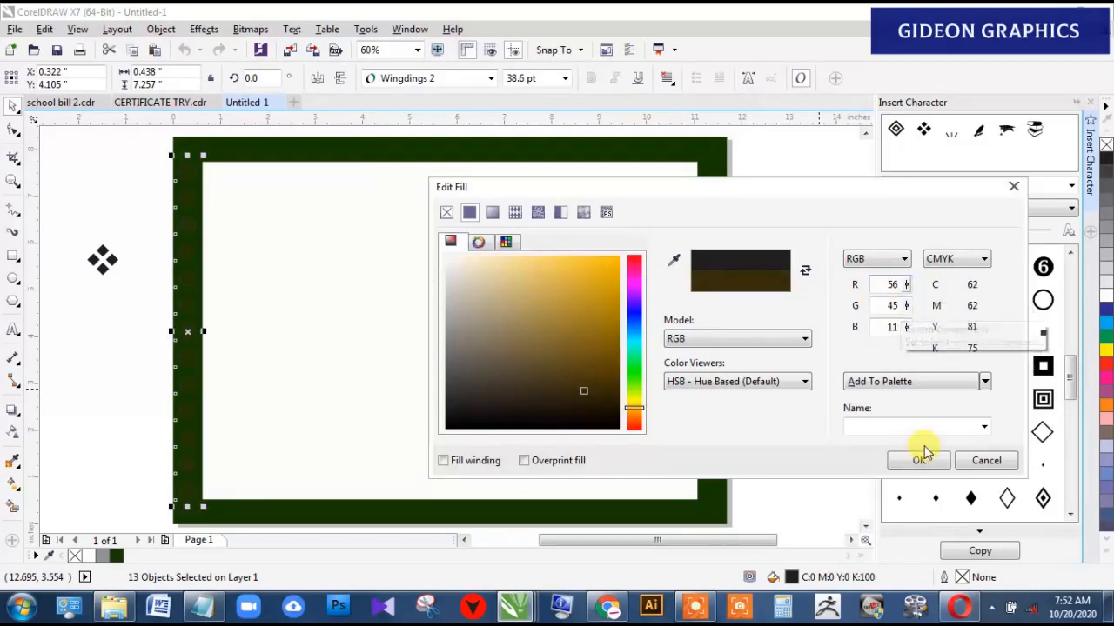
{"action": "left_click", "coordinate": [986, 462]}
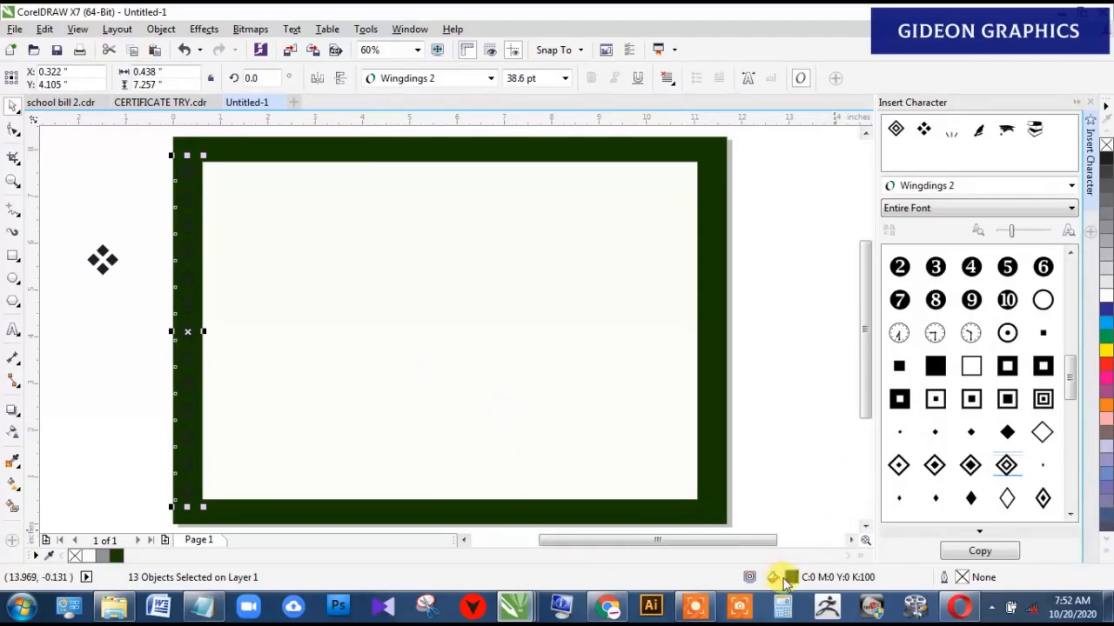
Step: Fill the 13 diamonds in the left band with dark green C66 M0 Y98 K76
{"action": "key", "text": "shift+F11"}
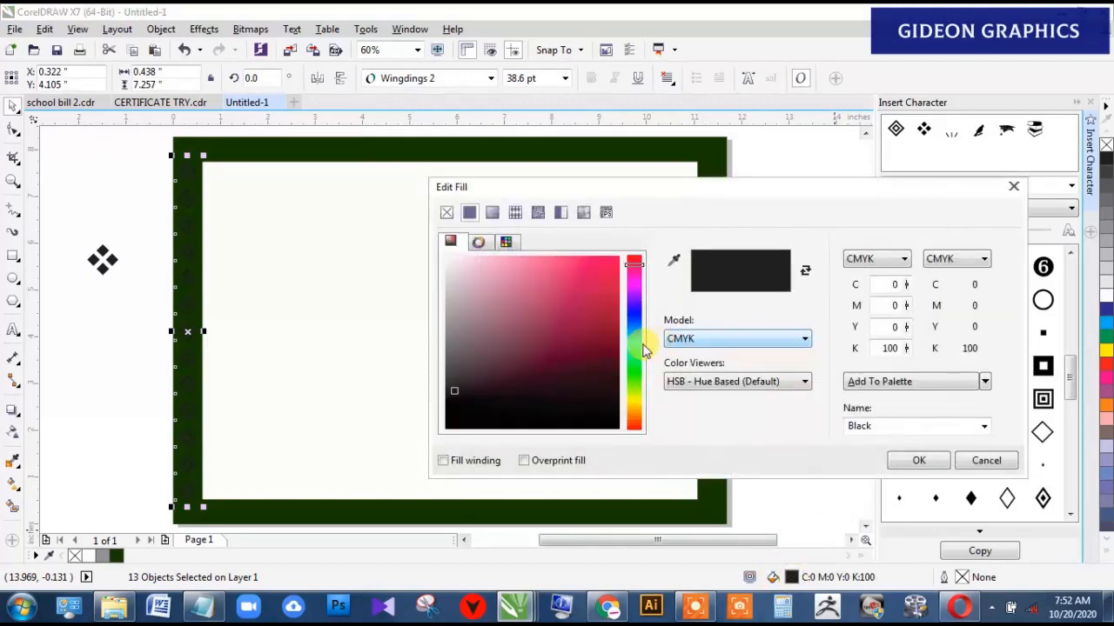
{"action": "left_click", "coordinate": [635, 375]}
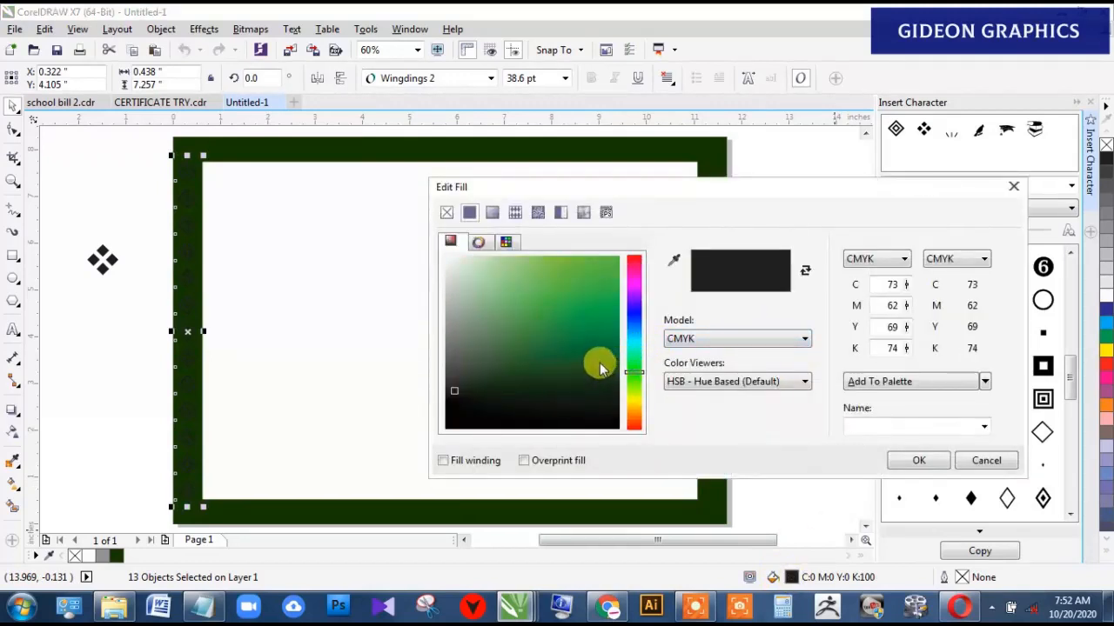
{"action": "left_click", "coordinate": [595, 357]}
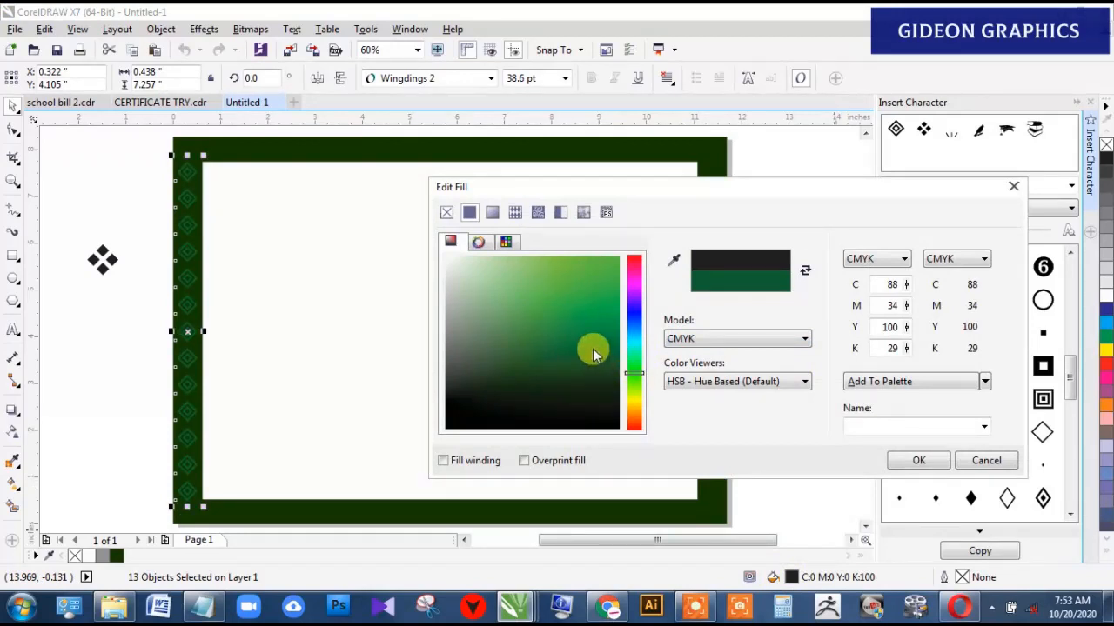
{"action": "mouse_move", "coordinate": [593, 354]}
{"action": "left_mouse_down"}
{"action": "mouse_move", "coordinate": [580, 302]}
{"action": "mouse_move", "coordinate": [601, 292]}
{"action": "mouse_move", "coordinate": [605, 304]}
{"action": "mouse_move", "coordinate": [594, 252]}
{"action": "mouse_move", "coordinate": [605, 264]}
{"action": "left_mouse_up"}
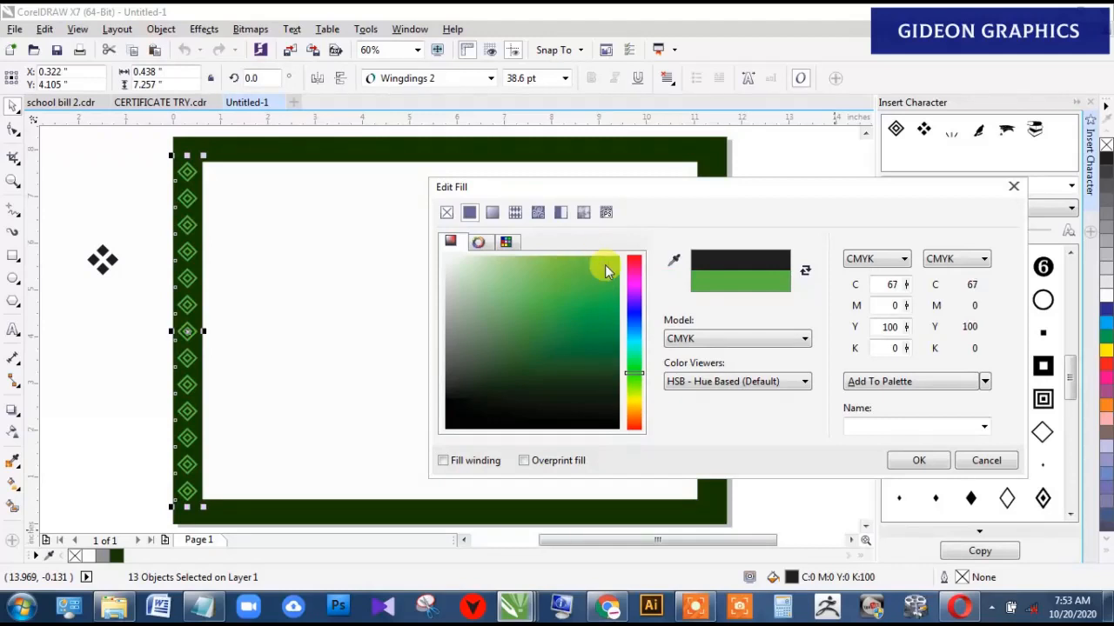
{"action": "left_click", "coordinate": [889, 284]}
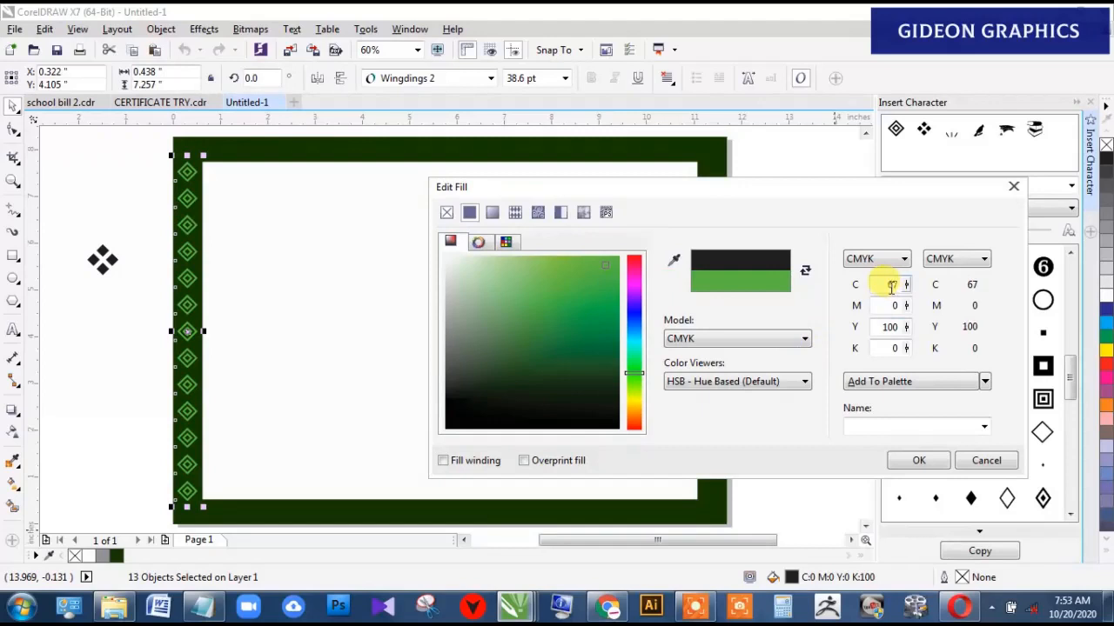
{"action": "left_click_drag", "start_coordinate": [885, 286], "coordinate": [909, 287]}
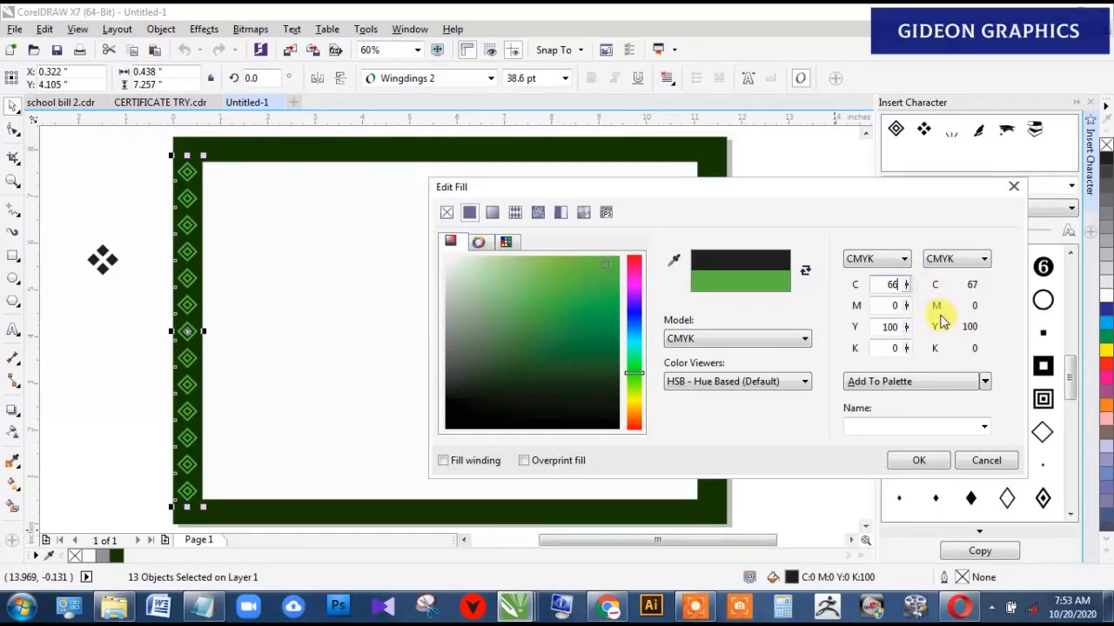
{"action": "double_click", "coordinate": [886, 328]}
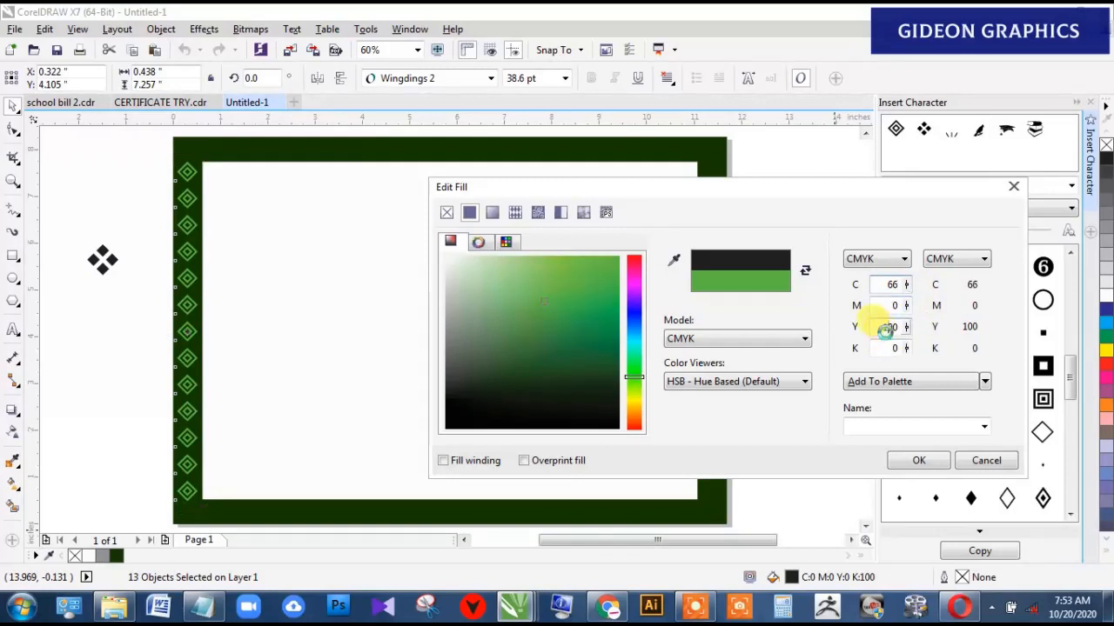
{"action": "type", "text": "98"}
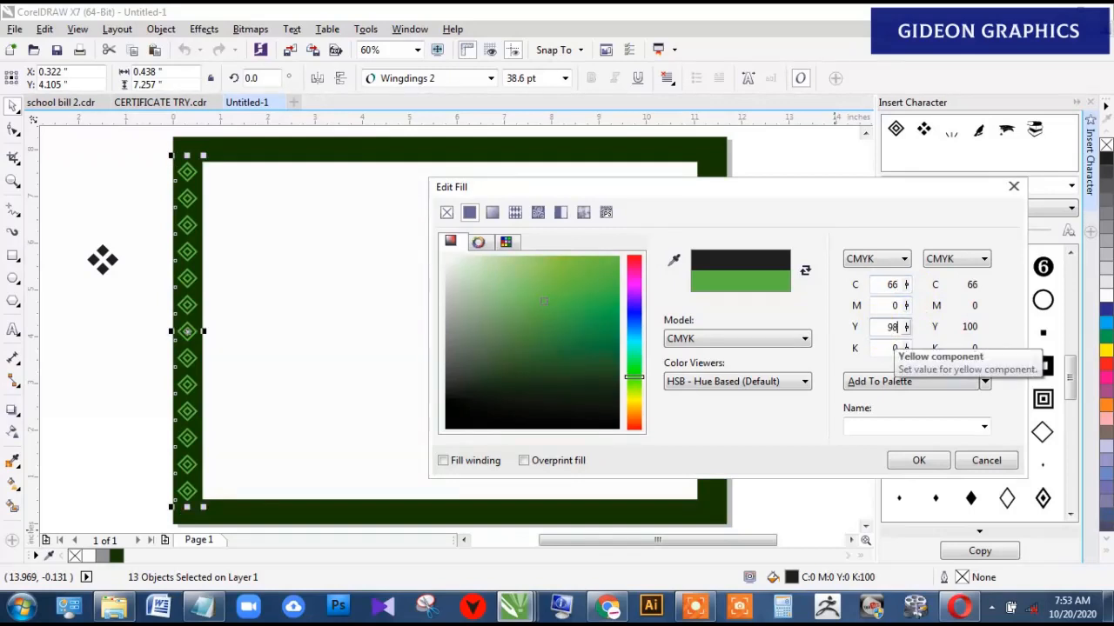
{"action": "left_click", "coordinate": [889, 348]}
{"action": "double_click", "coordinate": [899, 348]}
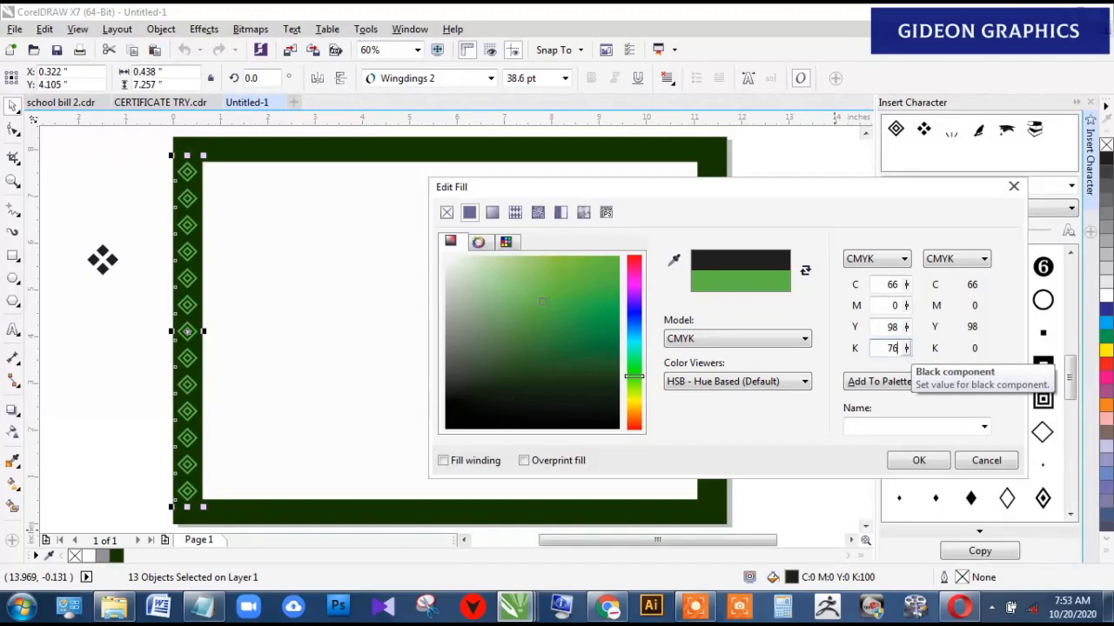
{"action": "left_click", "coordinate": [888, 328]}
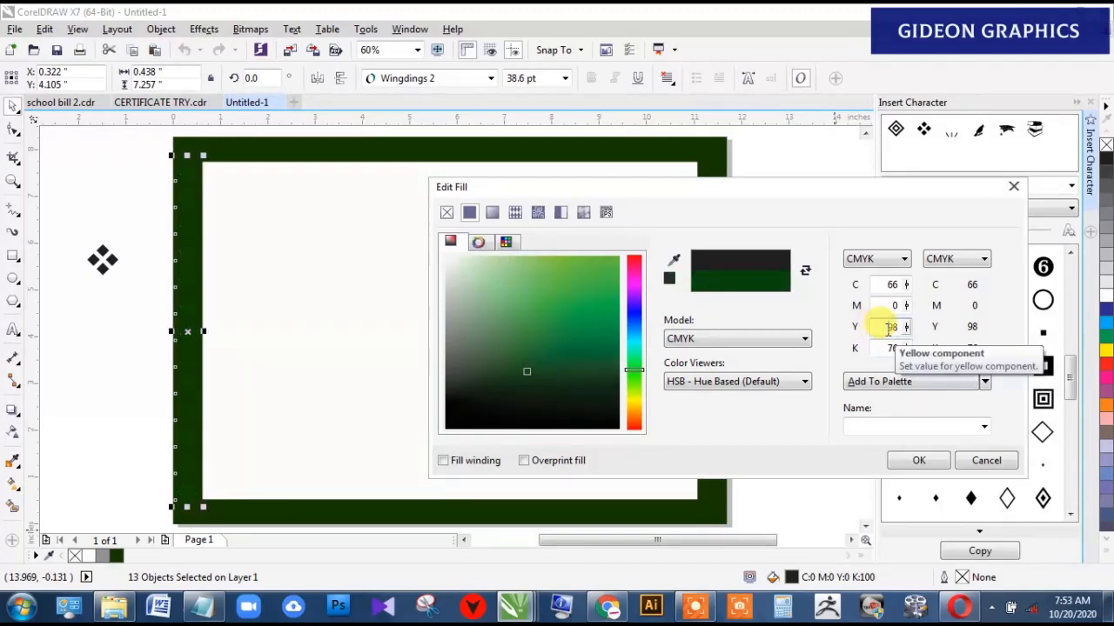
{"action": "left_click", "coordinate": [918, 464]}
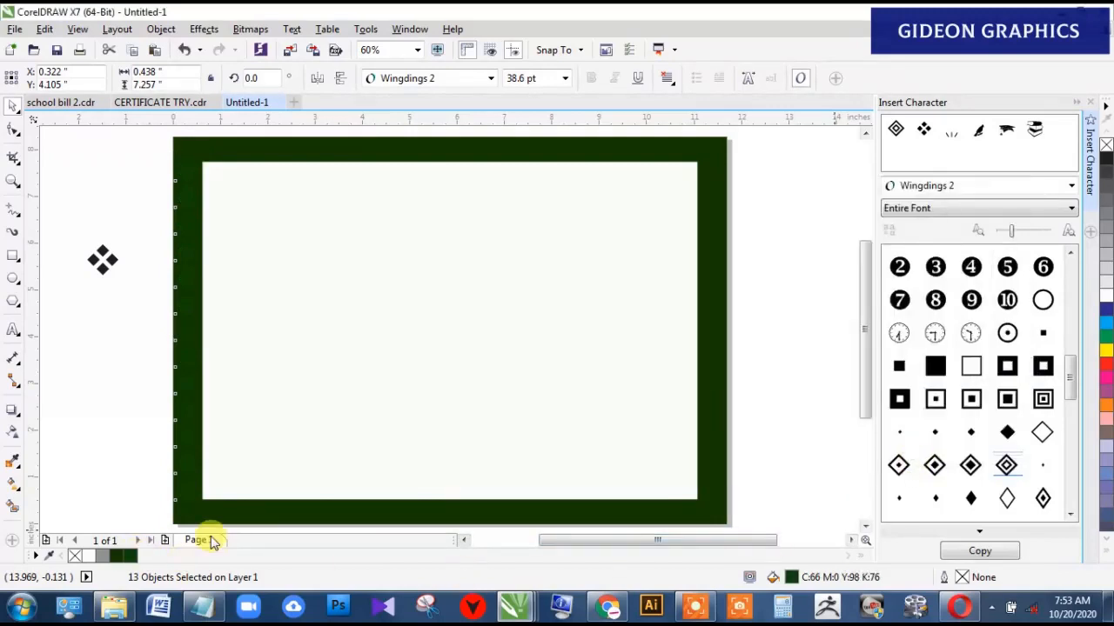
Step: Change the fill of the 13 left-band diamonds to a brighter green, C75 M0 Y100 K0
{"action": "double_click", "coordinate": [791, 577]}
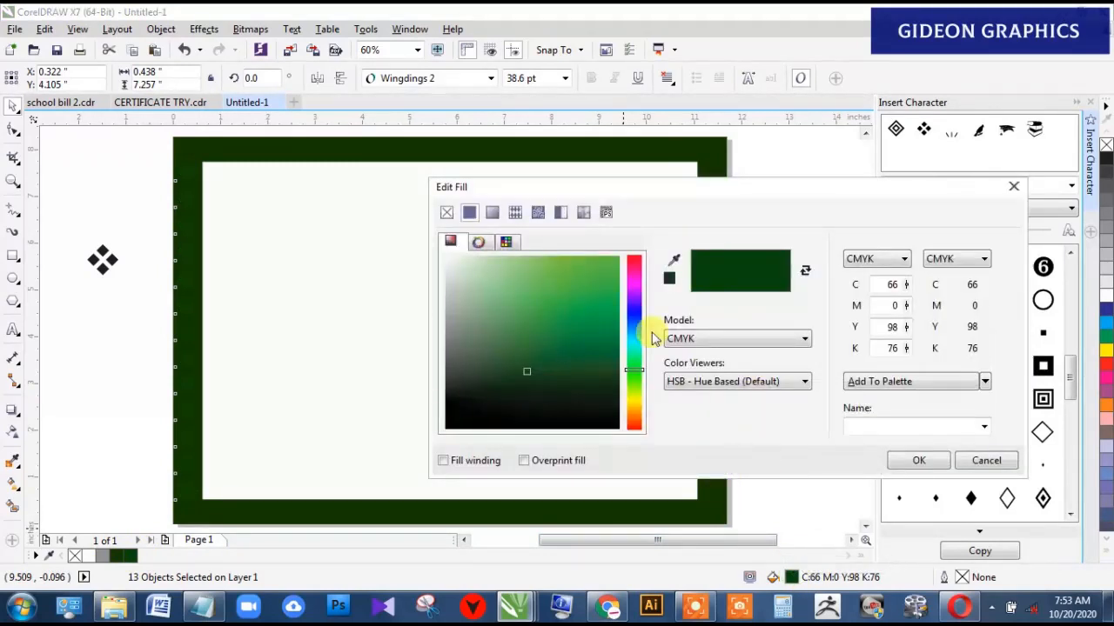
{"action": "mouse_move", "coordinate": [552, 359]}
{"action": "left_mouse_down"}
{"action": "mouse_move", "coordinate": [567, 295]}
{"action": "mouse_move", "coordinate": [591, 305]}
{"action": "mouse_move", "coordinate": [602, 286]}
{"action": "left_mouse_up"}
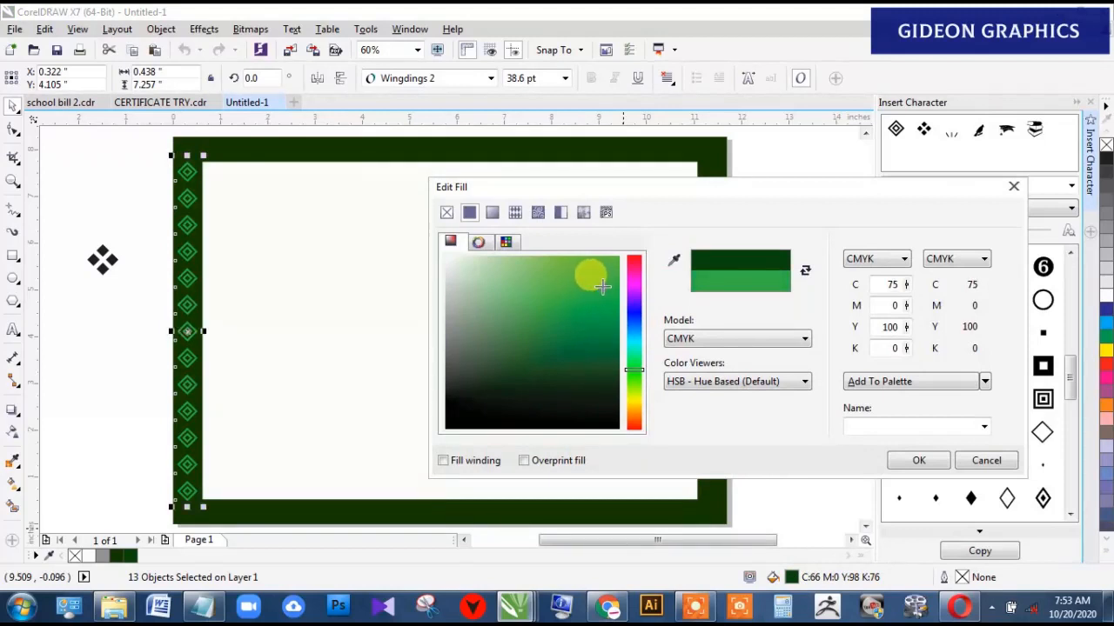
{"action": "left_click", "coordinate": [922, 462]}
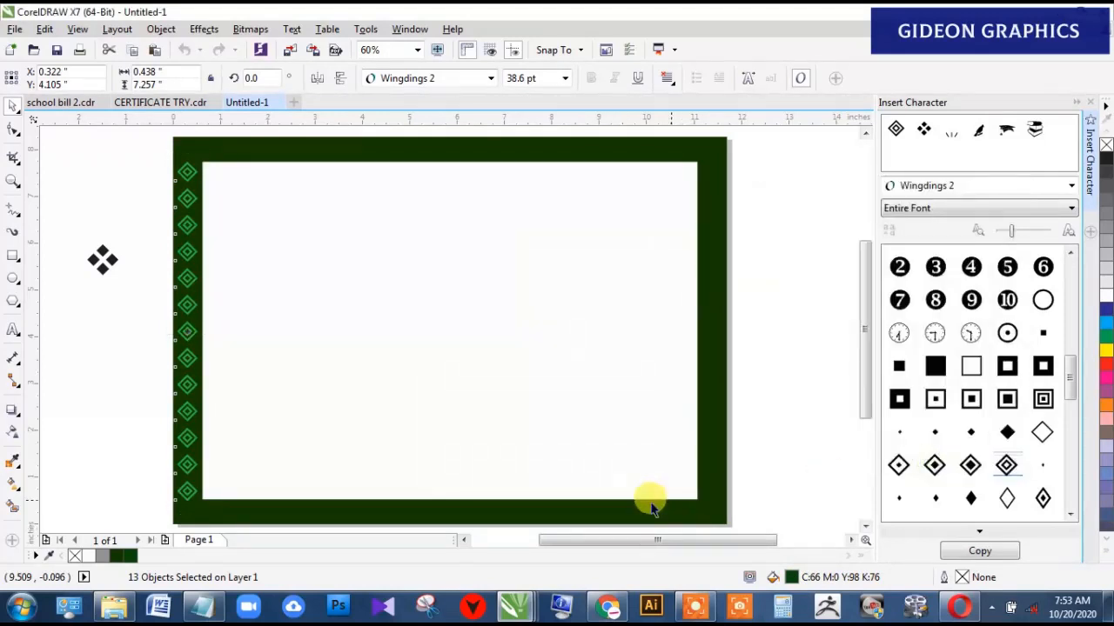
Step: Select the whole column of 13 diamonds and place a copy of it, level with the original, in the right green band
{"action": "left_click", "coordinate": [133, 403]}
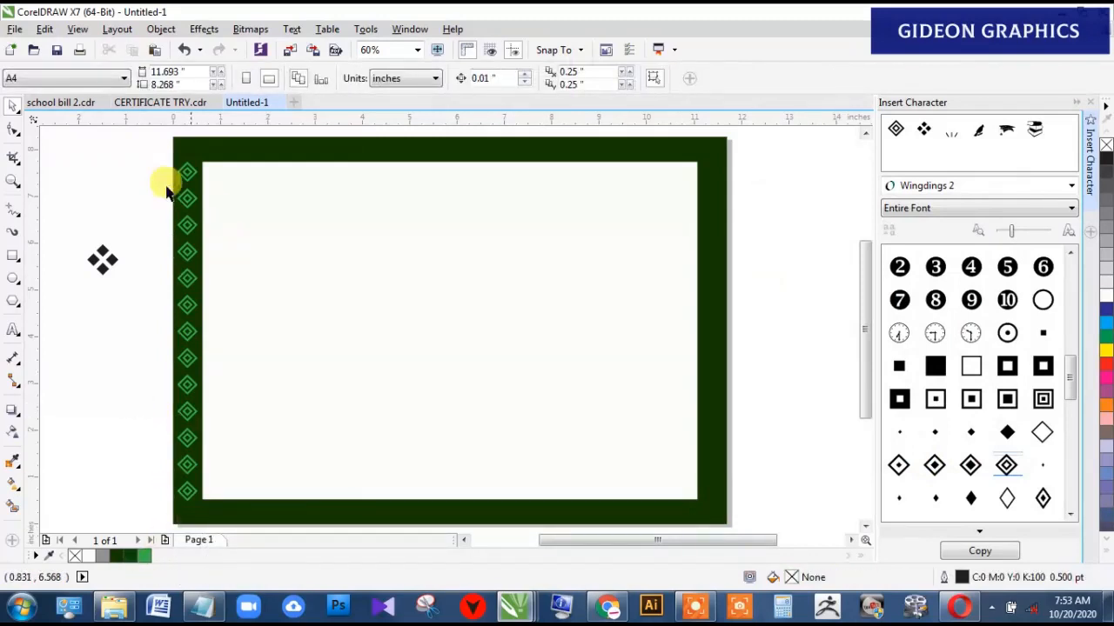
{"action": "left_click_drag", "start_coordinate": [139, 161], "coordinate": [231, 508]}
{"action": "left_click_drag", "start_coordinate": [187, 332], "coordinate": [711, 354]}
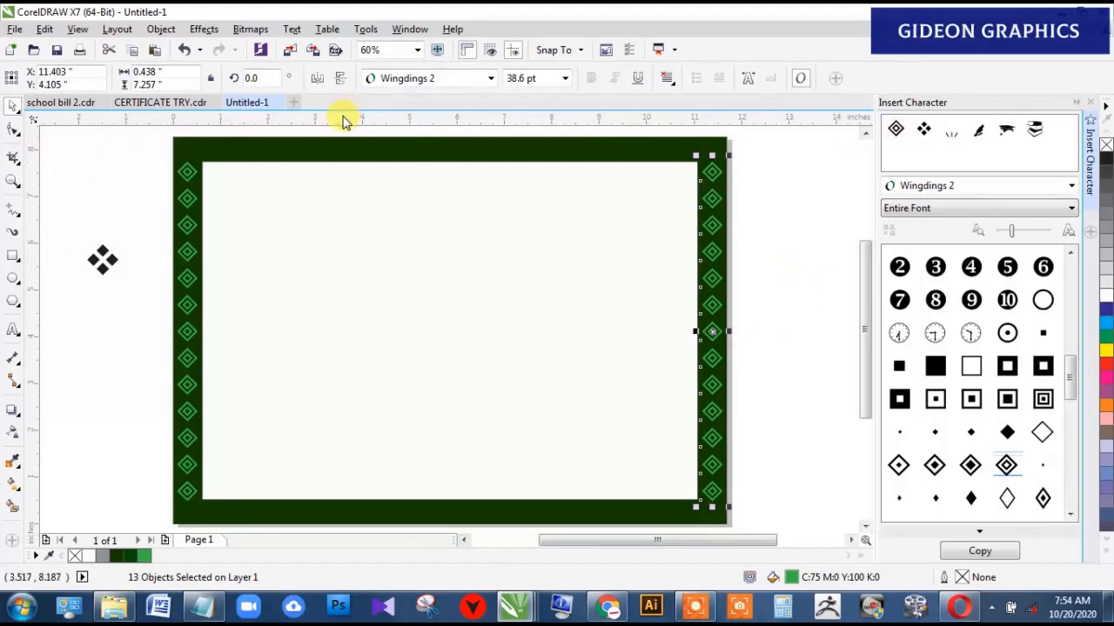
Step: Add a horizontal guideline along the white panel's top edge and copy a diamond into the border's upper-left corner with another copy beside it
{"action": "left_click_drag", "start_coordinate": [343, 116], "coordinate": [347, 164]}
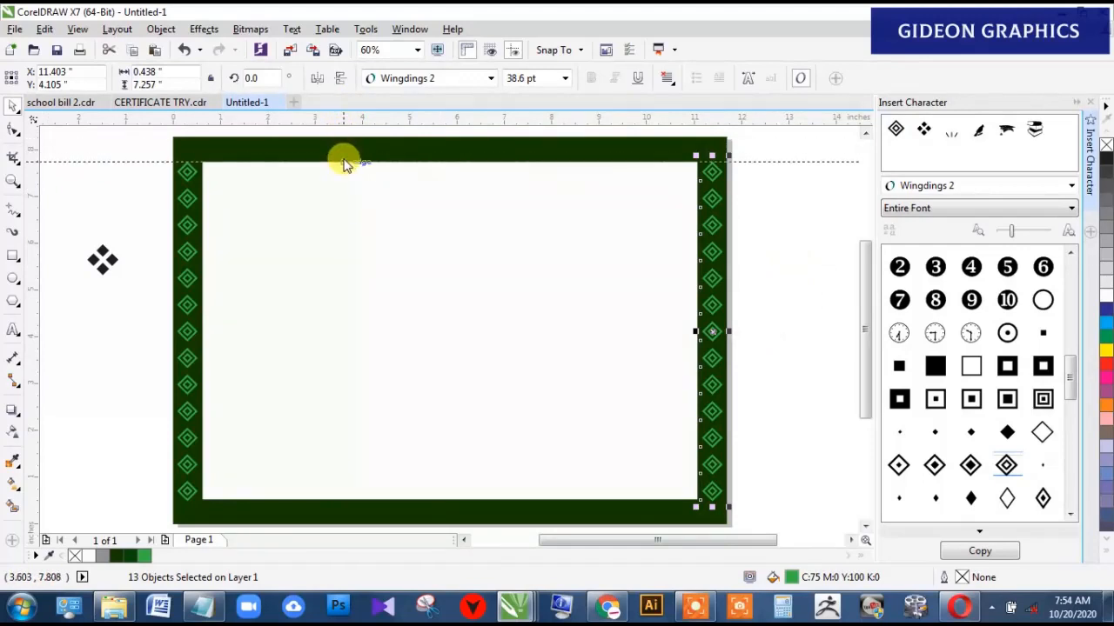
{"action": "left_click", "coordinate": [154, 160]}
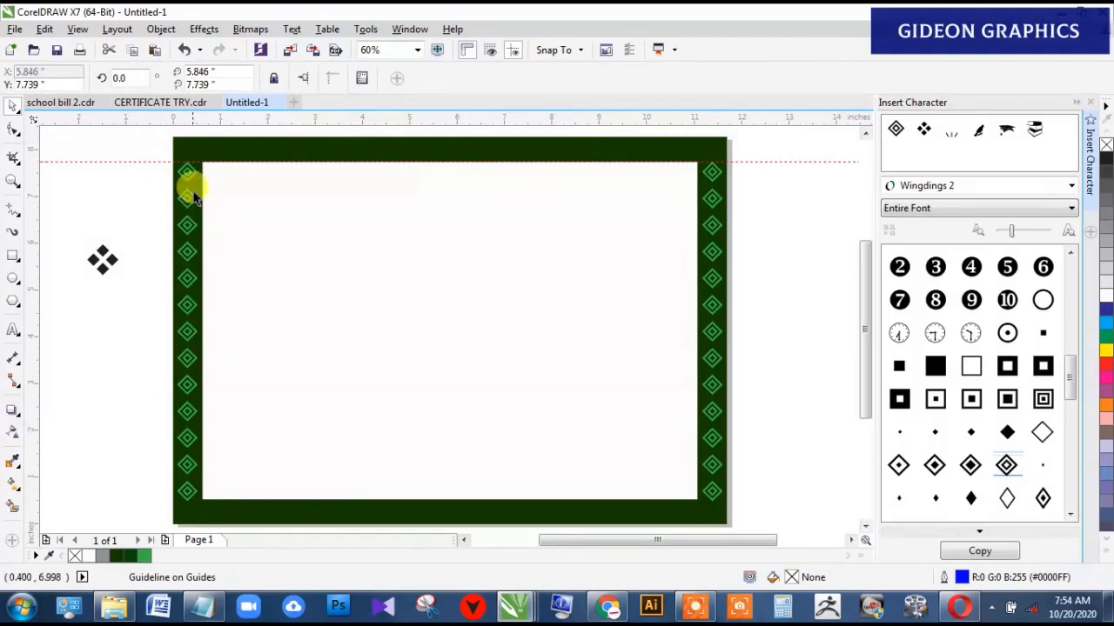
{"action": "left_click_drag", "start_coordinate": [187, 179], "coordinate": [209, 149]}
{"action": "right_click", "coordinate": [187, 150]}
{"action": "right_click", "coordinate": [209, 150]}
Step: Repeat the last diamond duplication across the top green band to form an evenly spaced row of 25 diamonds
{"action": "key", "text": "ctrl+r"}
{"action": "key", "text": "ctrl+r"}
{"action": "key", "text": "ctrl+r"}
{"action": "key", "text": "ctrl+r"}
{"action": "key", "text": "ctrl+r"}
{"action": "key", "text": "ctrl+r"}
{"action": "key", "text": "ctrl+r"}
{"action": "key", "text": "ctrl+r"}
{"action": "key", "text": "ctrl+r"}
{"action": "key", "text": "ctrl+r"}
{"action": "key", "text": "ctrl+r"}
{"action": "key", "text": "ctrl+r"}
{"action": "key", "text": "ctrl+r"}
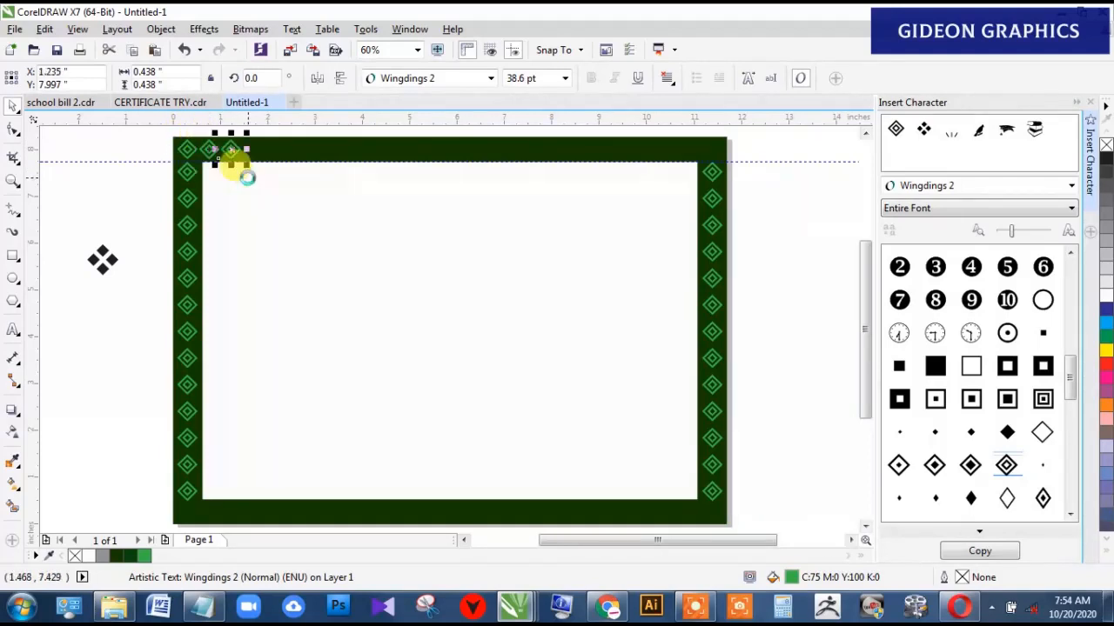
{"action": "key", "text": "ctrl+r"}
{"action": "key", "text": "ctrl+r"}
{"action": "key", "text": "ctrl+r"}
{"action": "key", "text": "ctrl+r"}
{"action": "key", "text": "ctrl+r"}
{"action": "key", "text": "ctrl+r"}
{"action": "key", "text": "ctrl+r"}
{"action": "key", "text": "ctrl+r"}
{"action": "key", "text": "ctrl+r"}
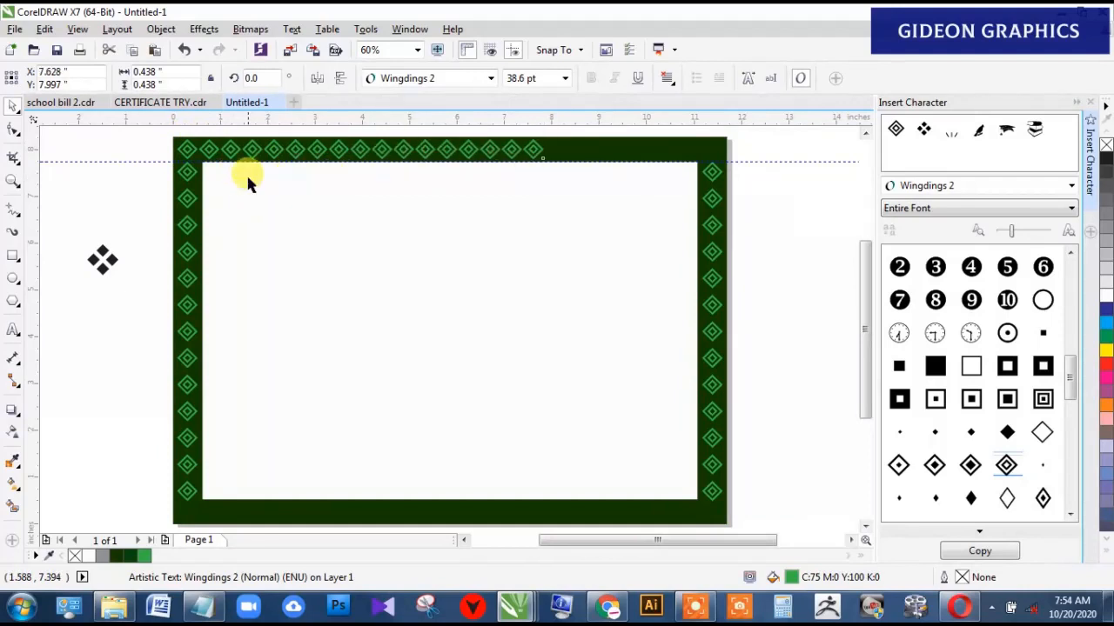
{"action": "key", "text": "ctrl+r"}
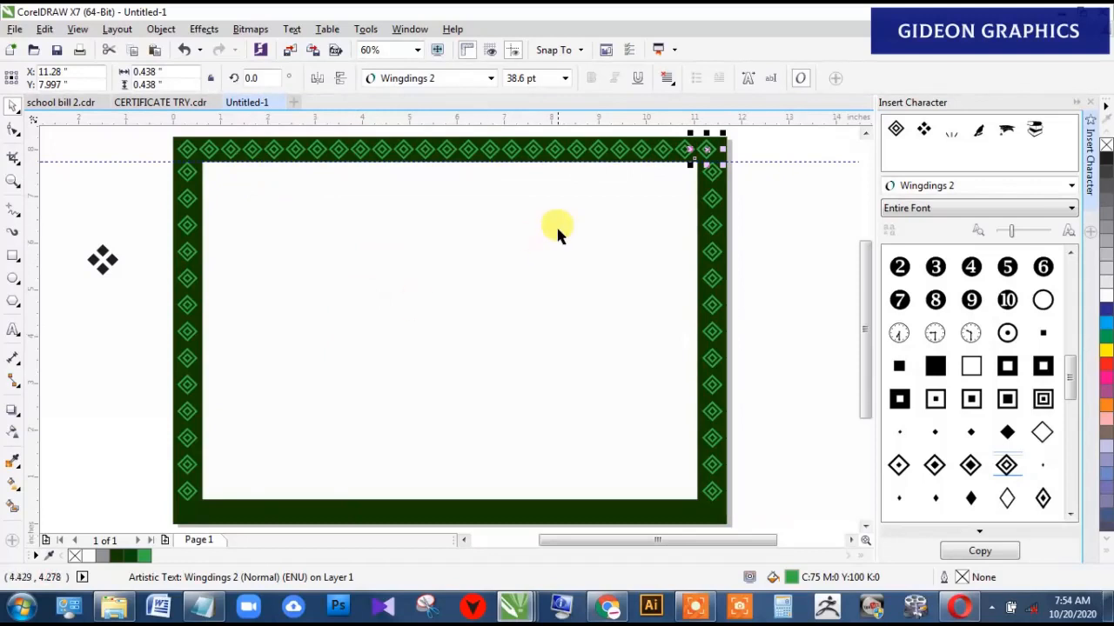
Step: Select the 25 diamonds of the top row and place a copy of the row directly below in the bottom green band
{"action": "left_click", "coordinate": [766, 135]}
{"action": "left_click_drag", "start_coordinate": [766, 135], "coordinate": [157, 164]}
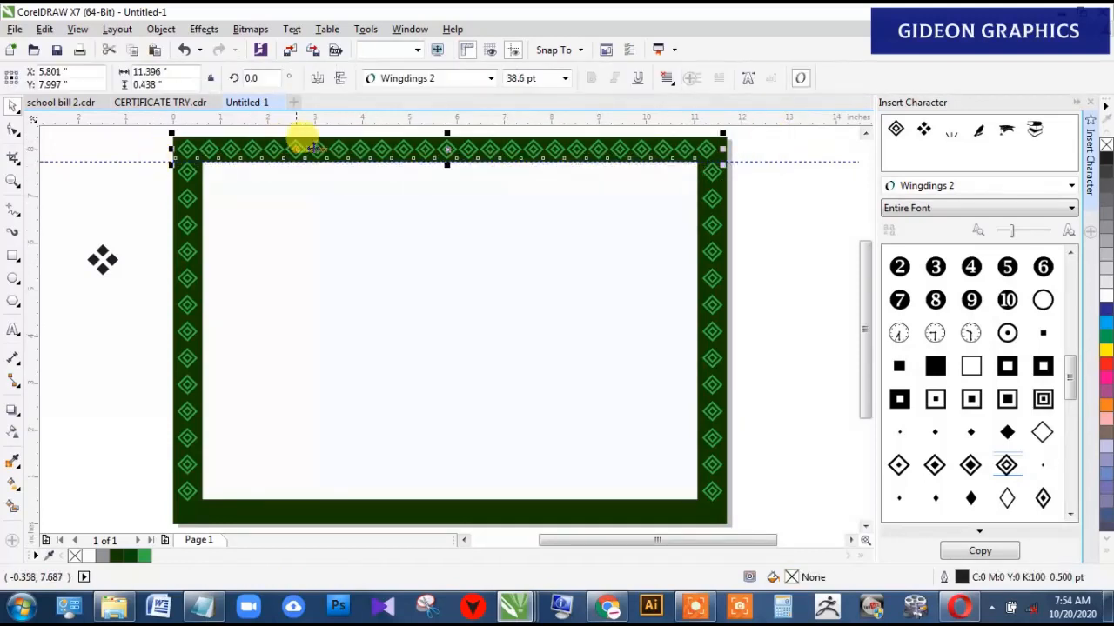
{"action": "left_click_drag", "start_coordinate": [444, 150], "coordinate": [437, 512]}
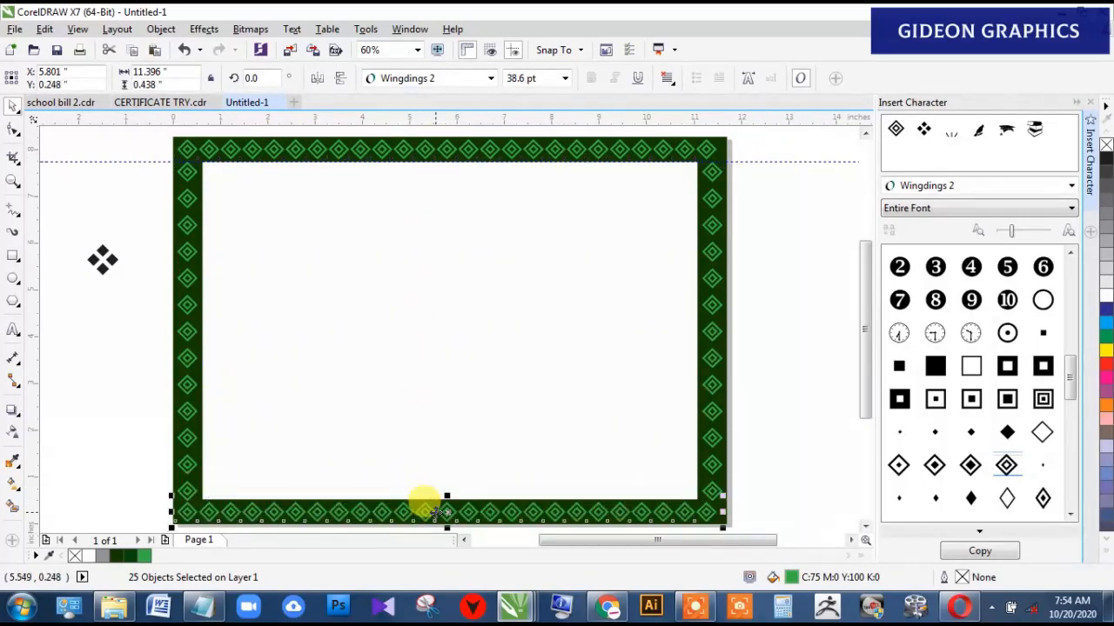
{"action": "left_click", "coordinate": [137, 402]}
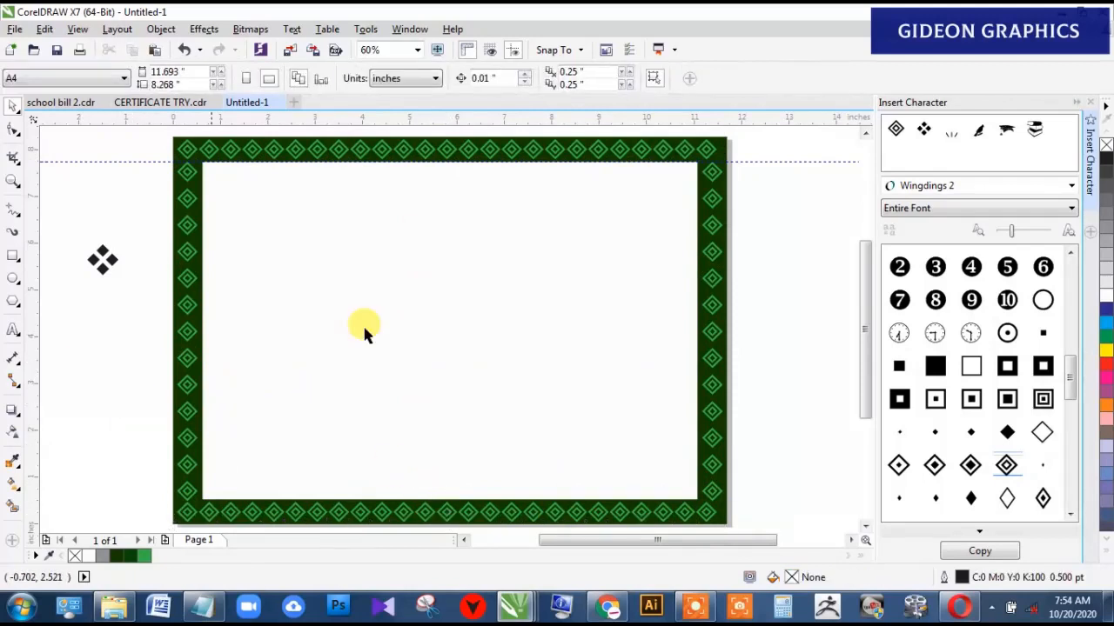
Step: Check the border against the finished design in CERTIFICATE TRY.cdr and return to the Untitled-1 document
{"action": "left_click", "coordinate": [158, 102]}
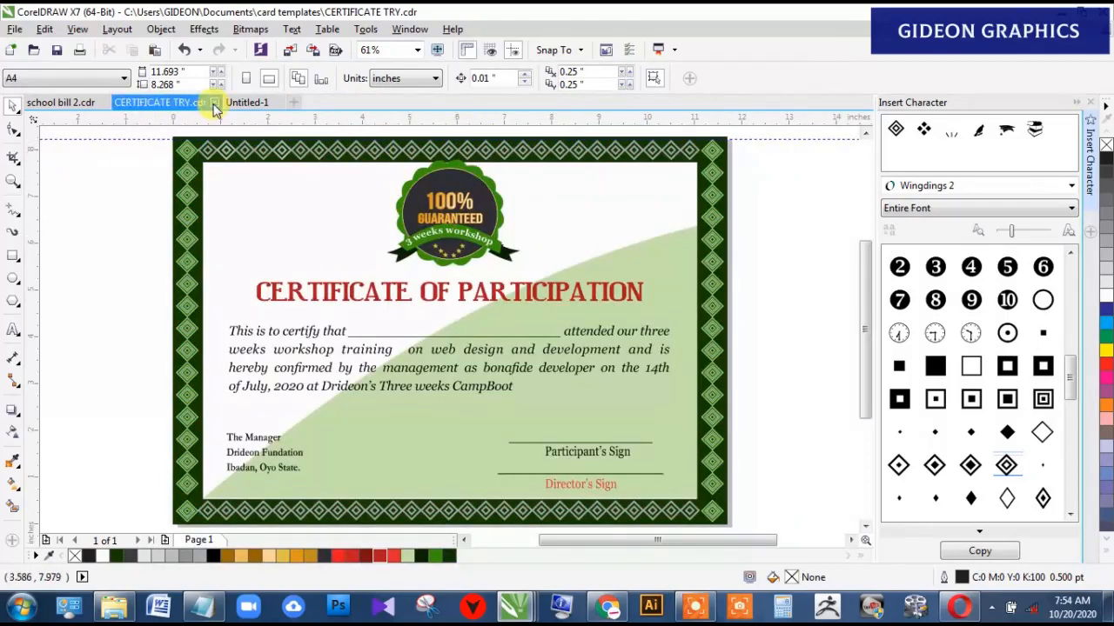
{"action": "left_click", "coordinate": [243, 102]}
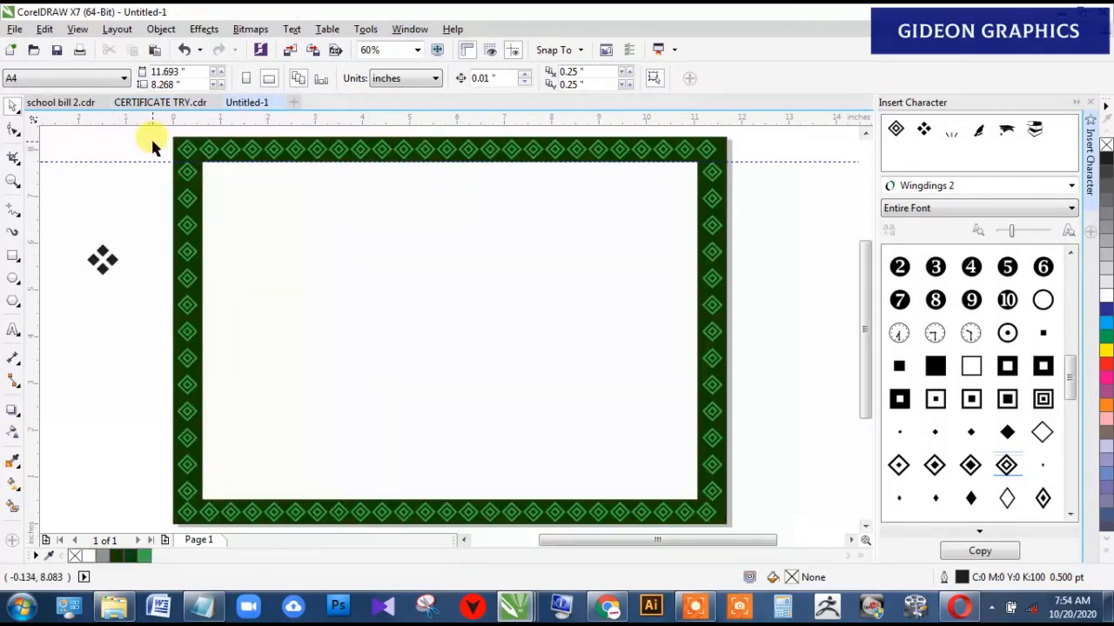
Step: Recolour the 25 diamonds of the top border row with a 20% black fill and a 40% black hairline outline
{"action": "left_click_drag", "start_coordinate": [152, 141], "coordinate": [736, 169]}
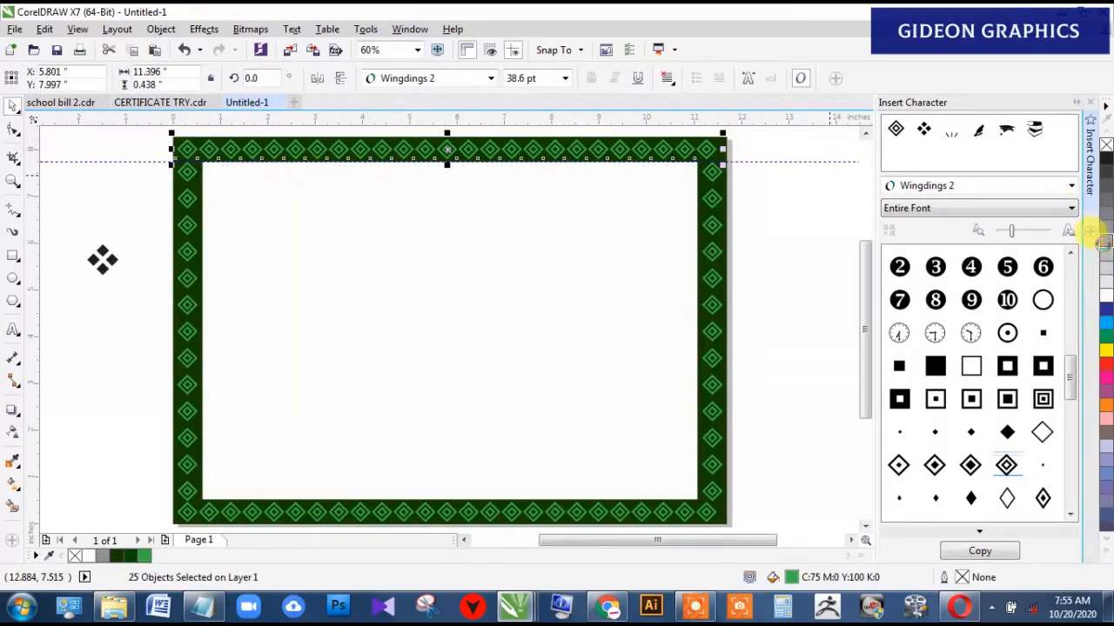
{"action": "right_click", "coordinate": [1105, 250]}
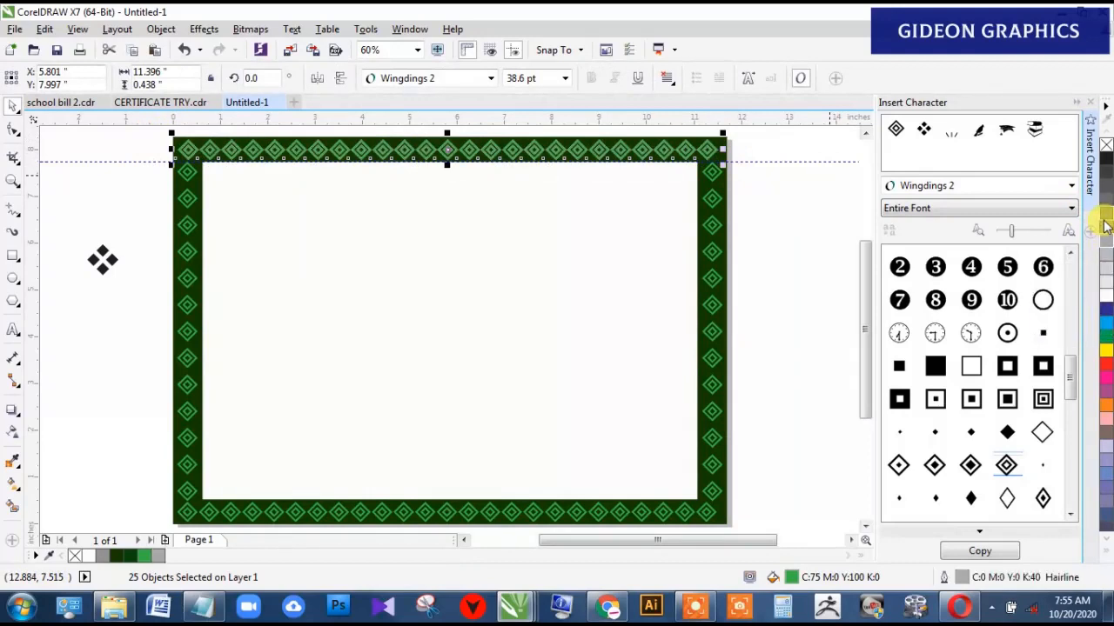
{"action": "left_click", "coordinate": [1105, 261]}
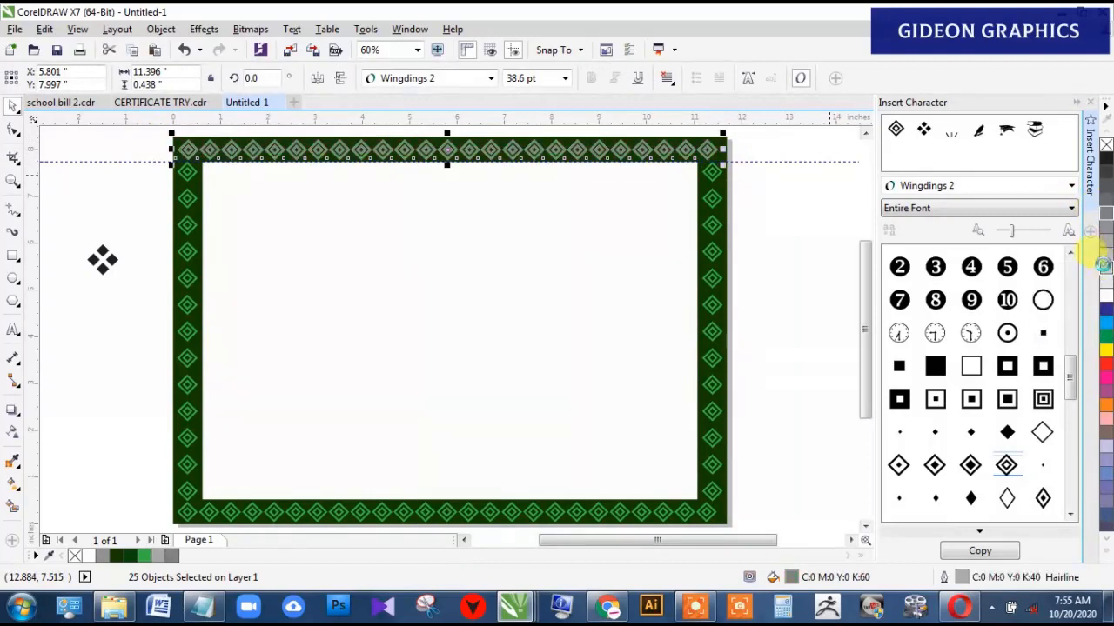
{"action": "left_click", "coordinate": [1104, 245]}
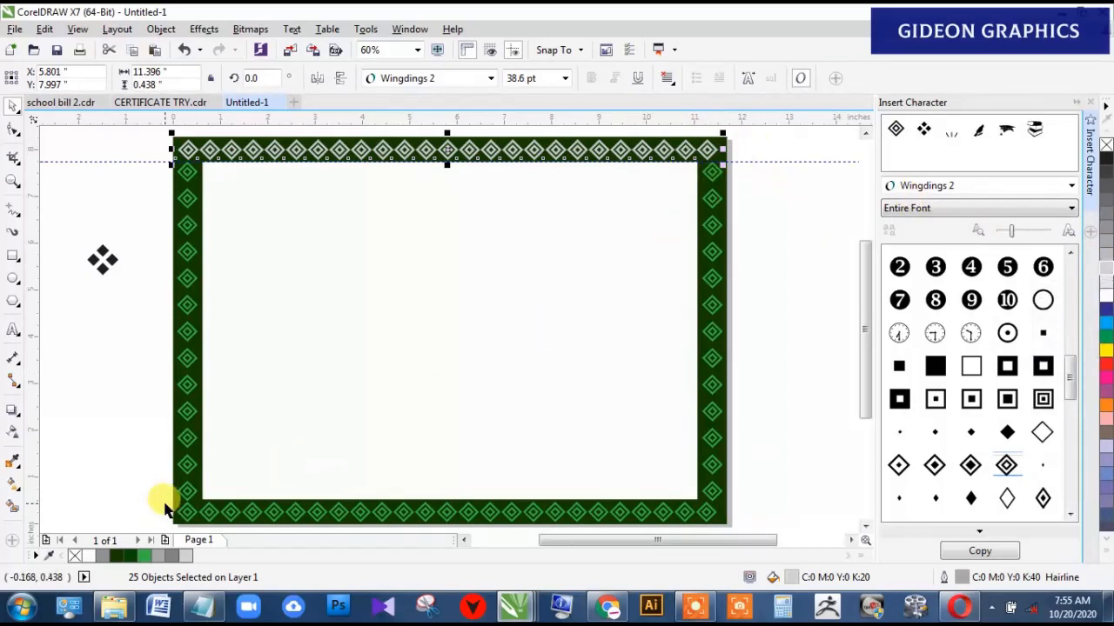
Step: Give the 25 diamonds of the bottom border row a 20% black fill and a 20% black hairline outline
{"action": "scroll", "coordinate": [323, 522], "scroll_direction": "down", "scroll_amount": 1}
{"action": "left_click_drag", "start_coordinate": [324, 521], "coordinate": [731, 505]}
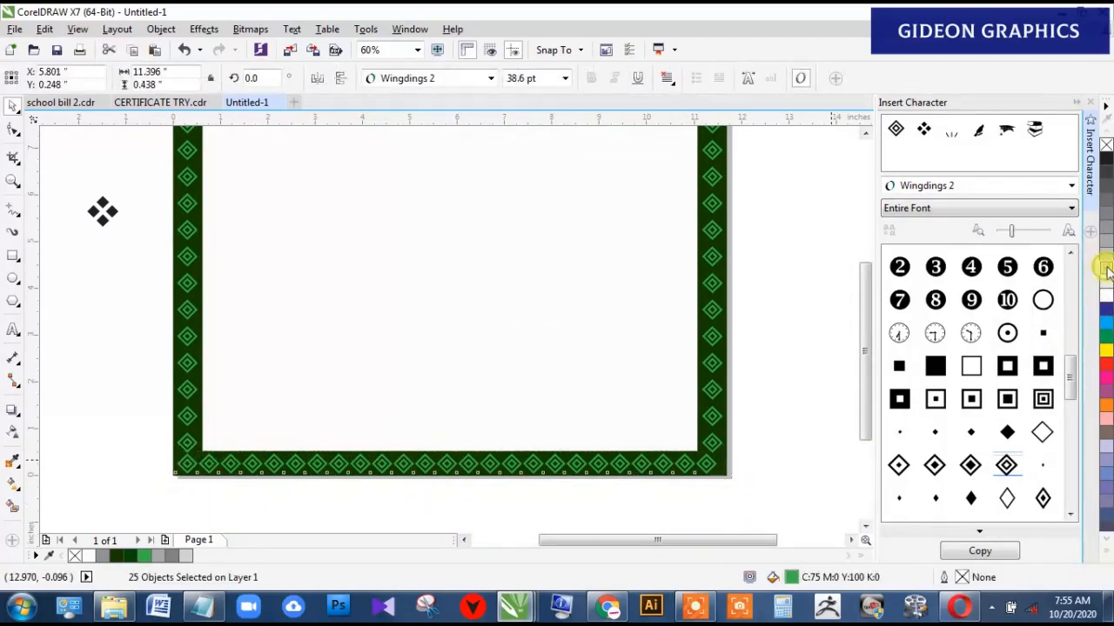
{"action": "left_click", "coordinate": [1107, 271]}
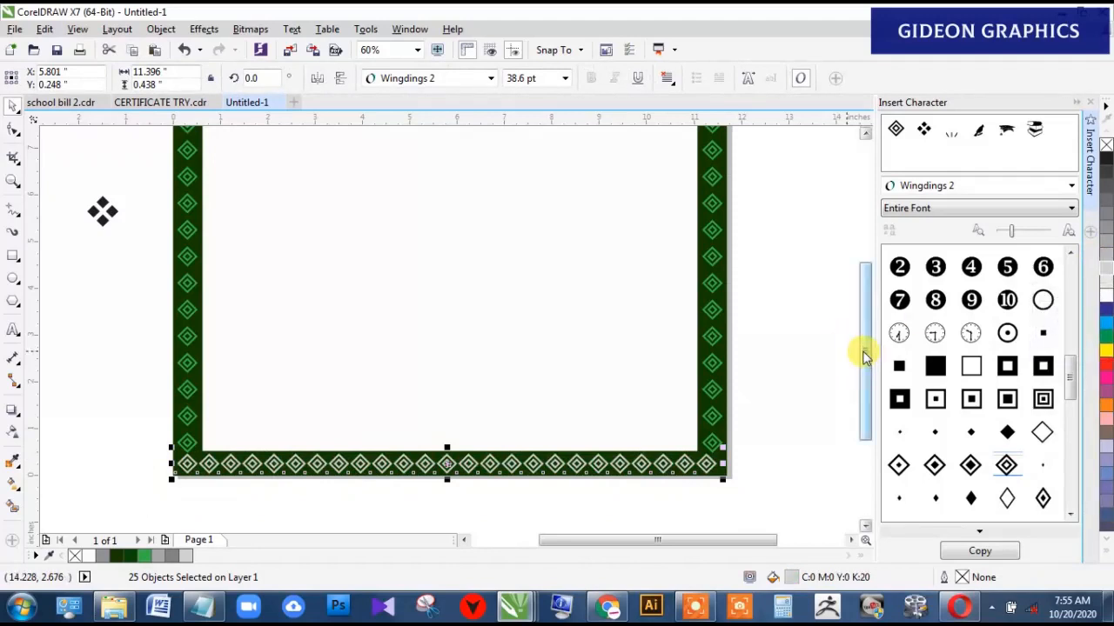
{"action": "mouse_move", "coordinate": [858, 353]}
{"action": "left_mouse_down"}
{"action": "mouse_move", "coordinate": [858, 287]}
{"action": "mouse_move", "coordinate": [865, 355]}
{"action": "left_mouse_up"}
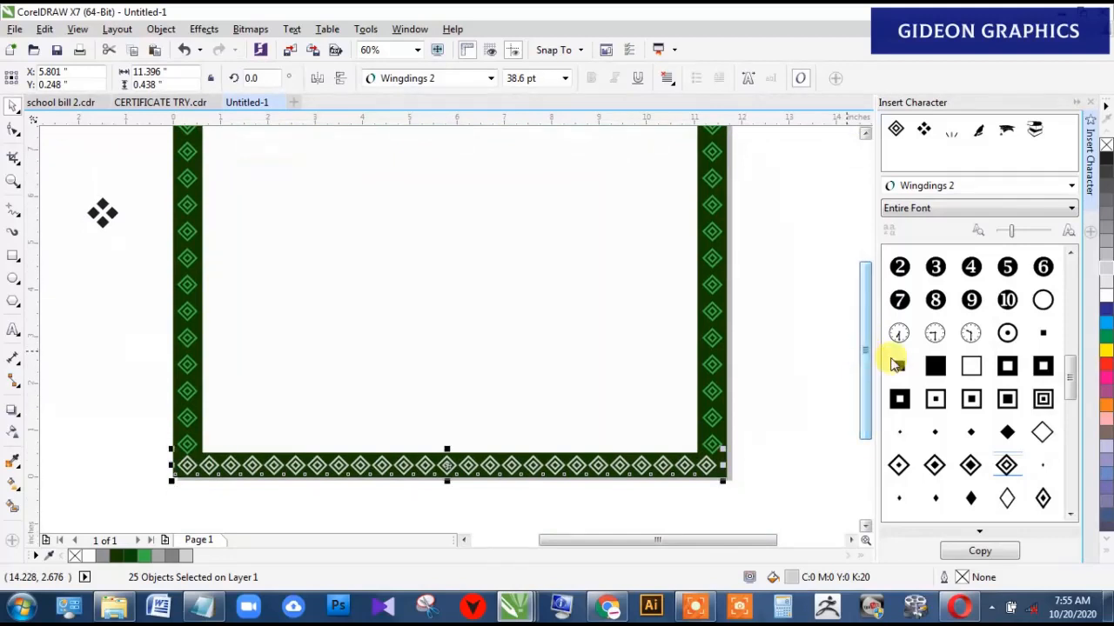
{"action": "left_click", "coordinate": [1105, 273]}
{"action": "left_click", "coordinate": [809, 365]}
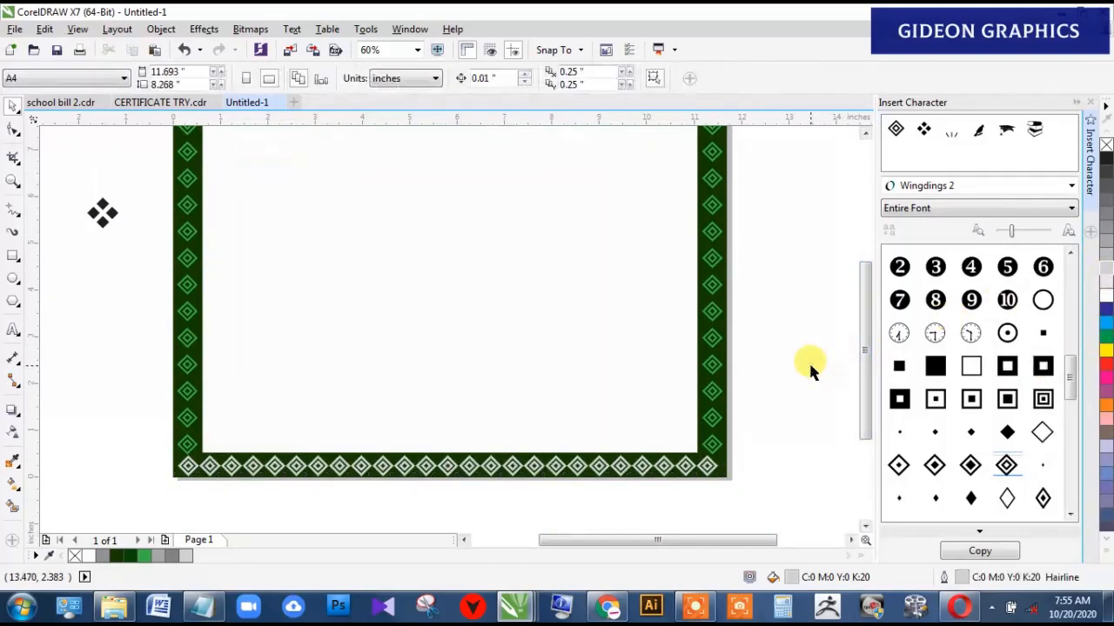
Step: Check the recoloured border in a full-screen preview and delete the spare black four-diamond symbol beside the page
{"action": "key", "text": "F4"}
{"action": "key", "text": "F9"}
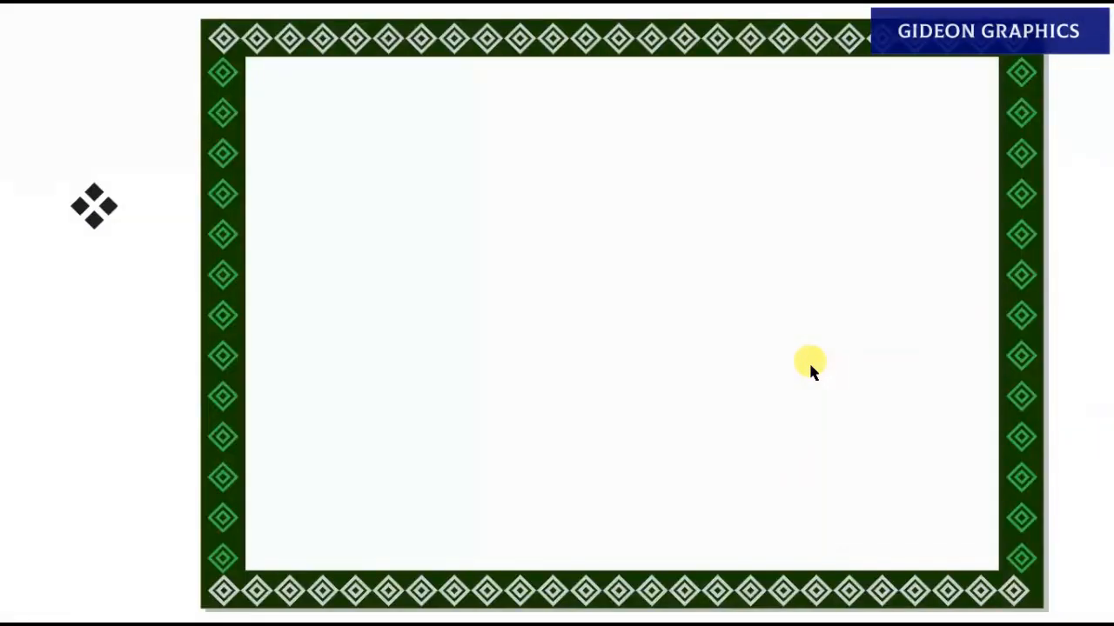
{"action": "key", "text": "Escape"}
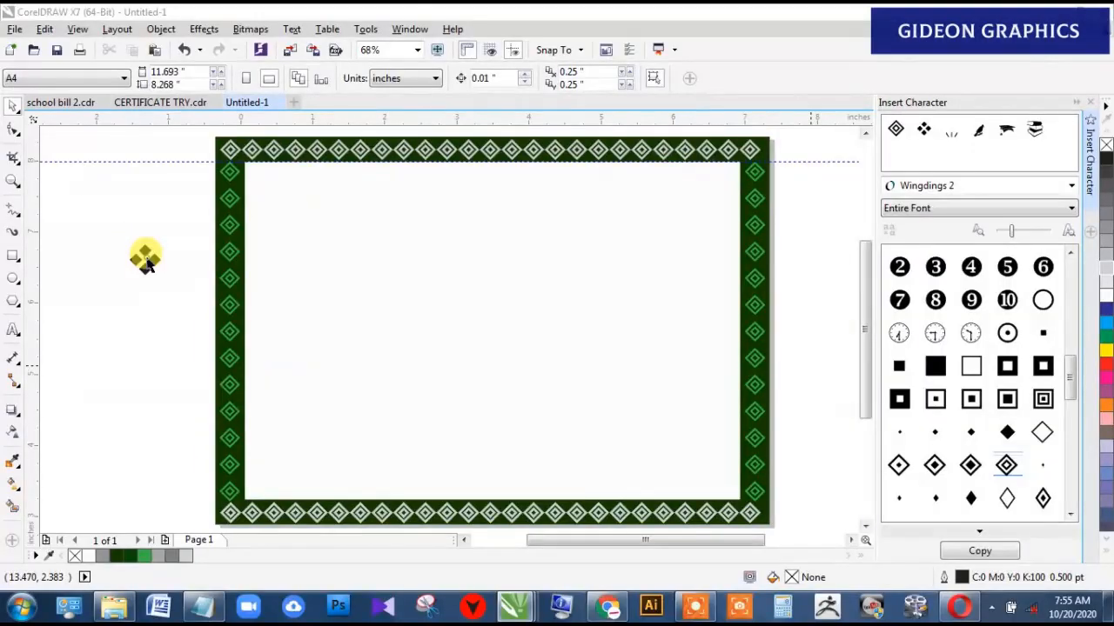
{"action": "left_click", "coordinate": [145, 259]}
{"action": "key", "text": "Delete"}
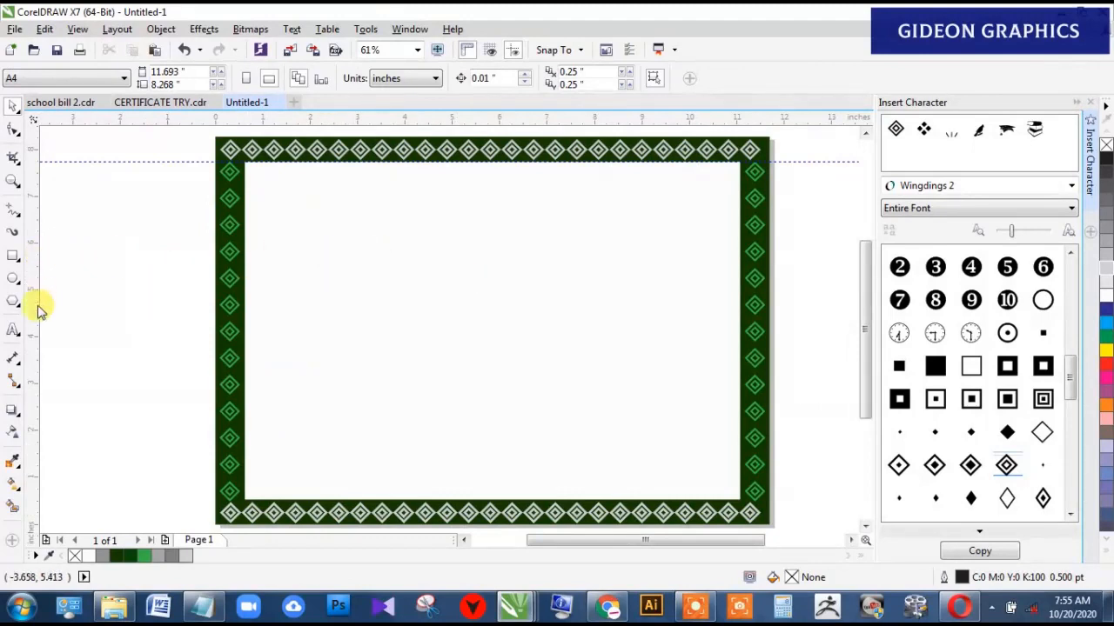
Step: Copy the "This is to certify that" paragraph from CERTIFICATE TRY.cdr into Untitled-1 and place it around the middle of the white panel
{"action": "left_click", "coordinate": [164, 103]}
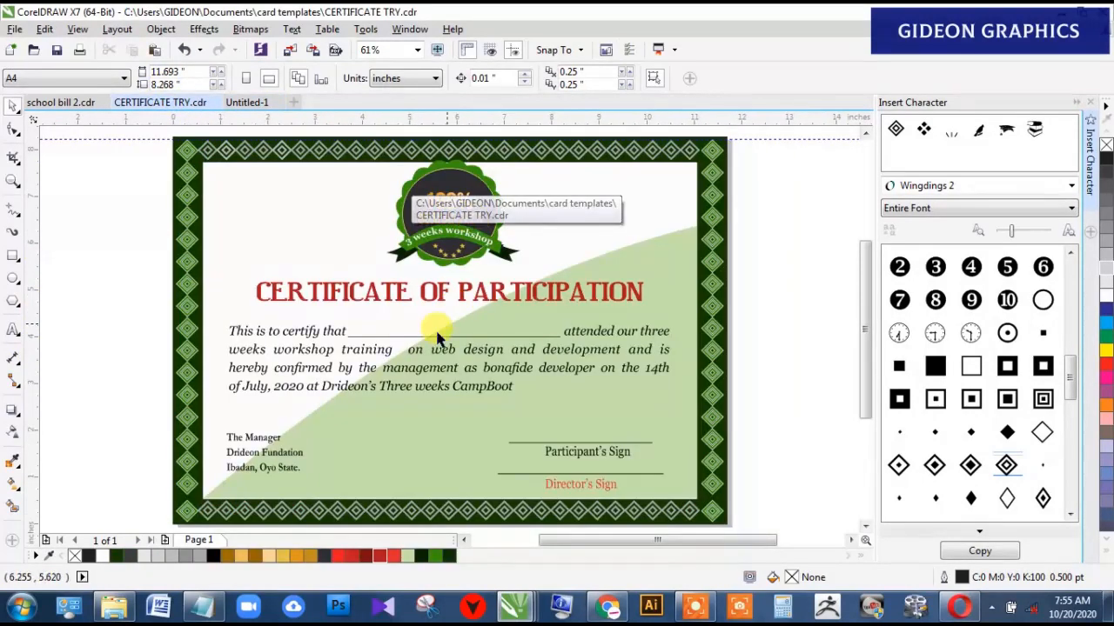
{"action": "left_click", "coordinate": [373, 345]}
{"action": "left_click", "coordinate": [317, 348]}
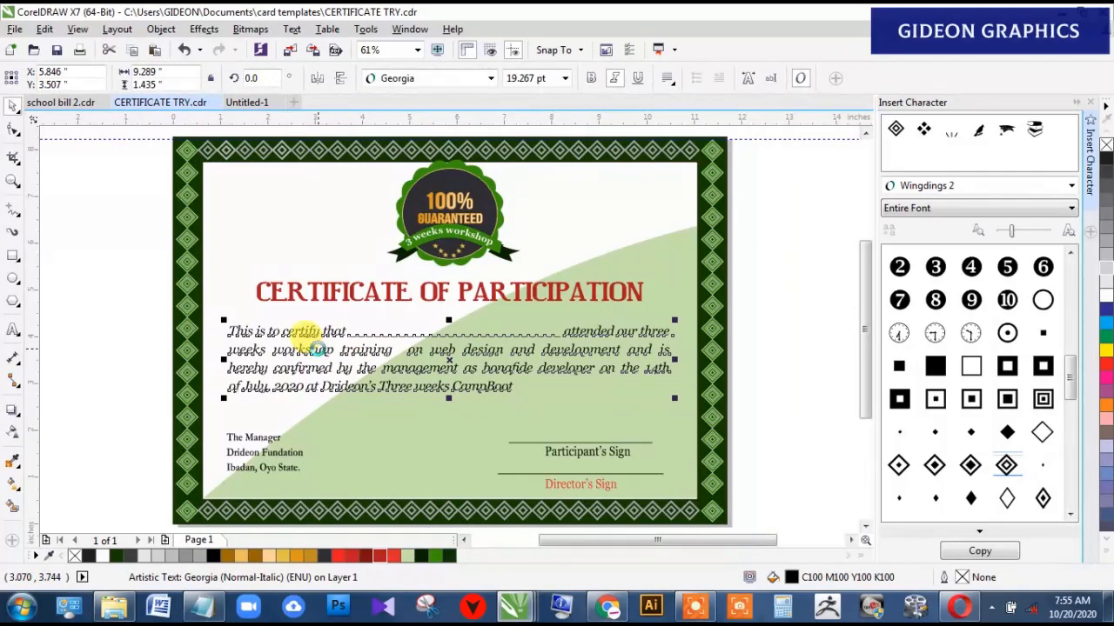
{"action": "left_click", "coordinate": [255, 102]}
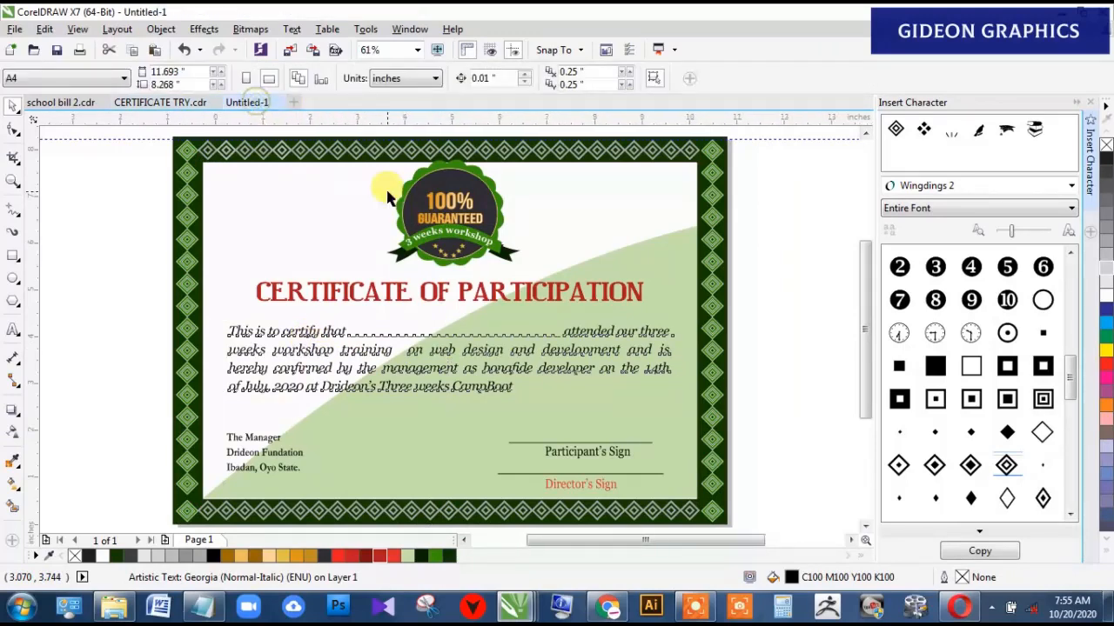
{"action": "key", "text": "ctrl+v"}
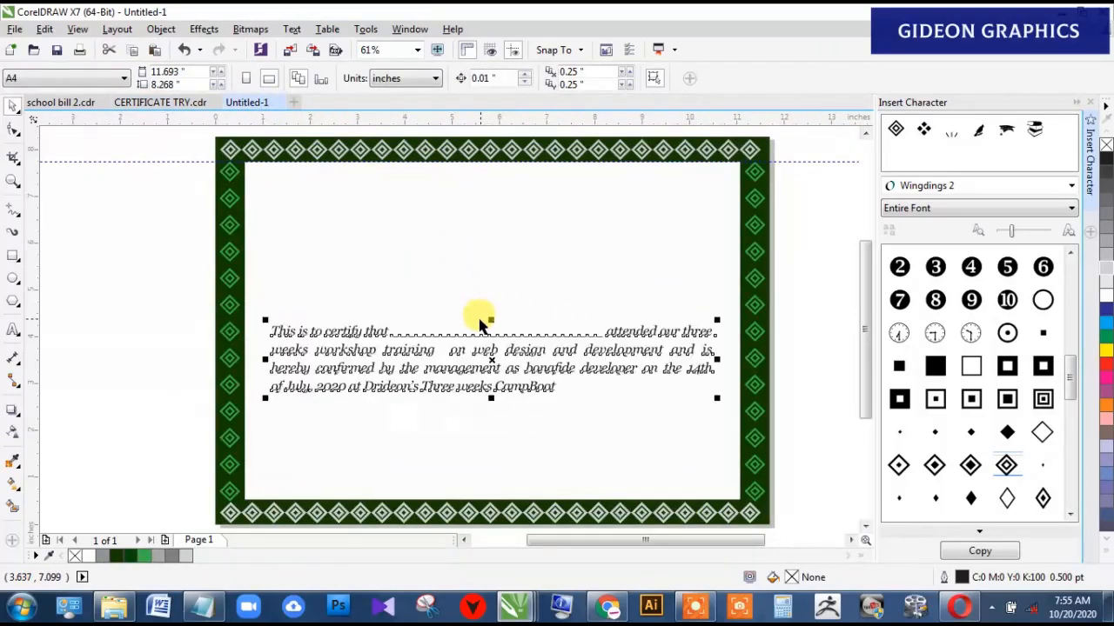
{"action": "left_click_drag", "start_coordinate": [492, 361], "coordinate": [491, 331]}
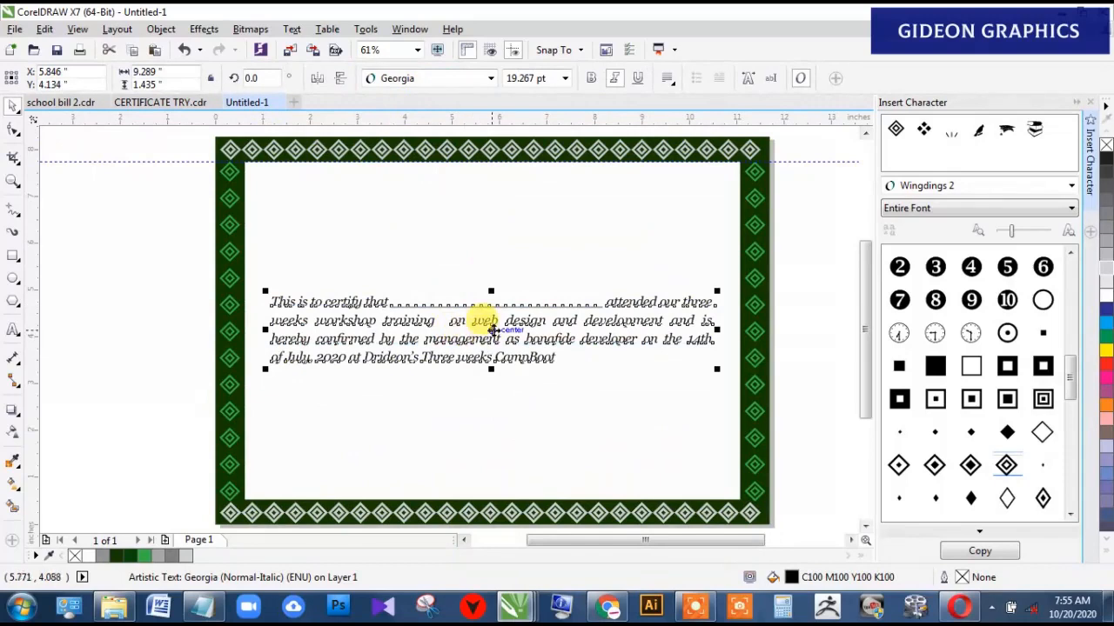
{"action": "mouse_move", "coordinate": [492, 330]}
{"action": "left_mouse_down"}
{"action": "mouse_move", "coordinate": [481, 315]}
{"action": "mouse_move", "coordinate": [492, 331]}
{"action": "mouse_move", "coordinate": [478, 325]}
{"action": "mouse_move", "coordinate": [484, 339]}
{"action": "left_mouse_up"}
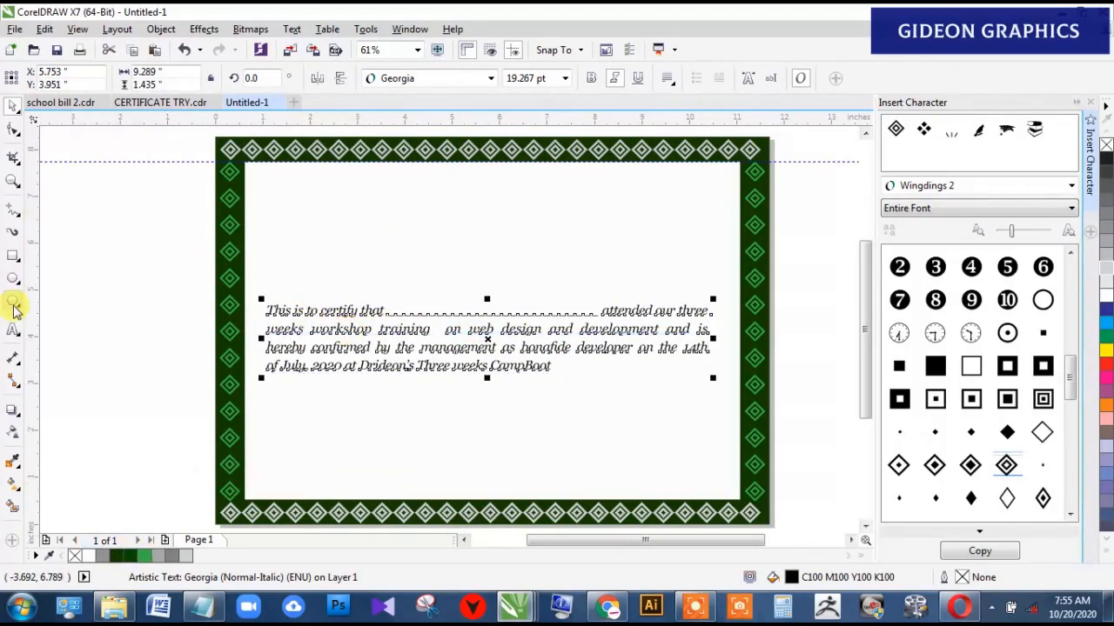
Step: Add the title "CERTIFICATE OF PARTICIPATION" above the paragraph and enlarge it to about 29.5 pt
{"action": "left_click", "coordinate": [13, 331]}
{"action": "left_click", "coordinate": [130, 230]}
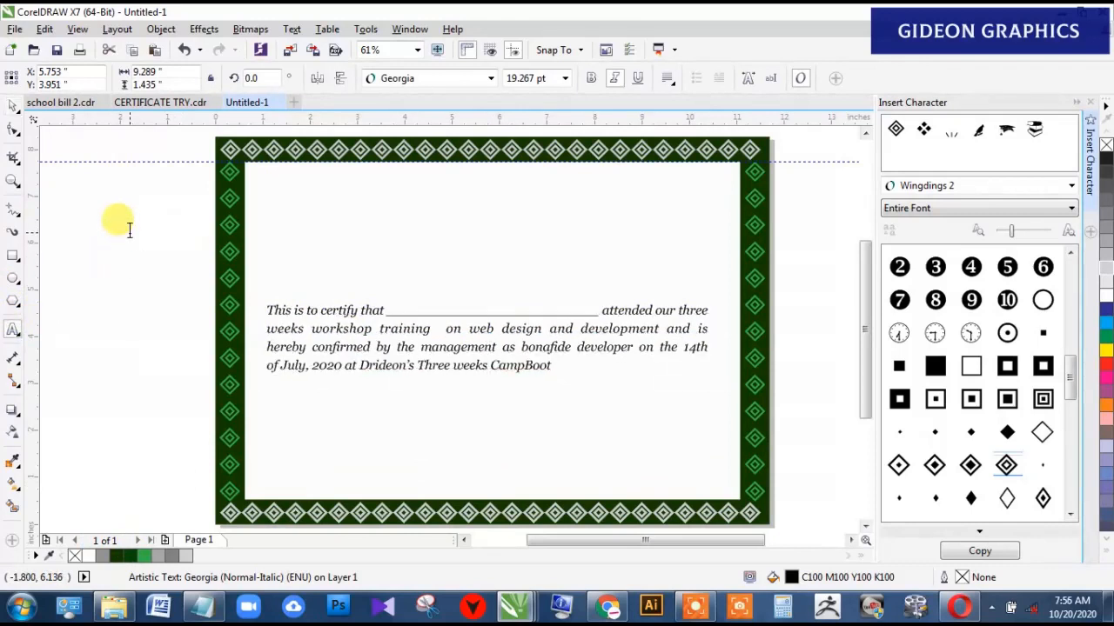
{"action": "type", "text": "CERTIFICATE OF PARTICIPATION"}
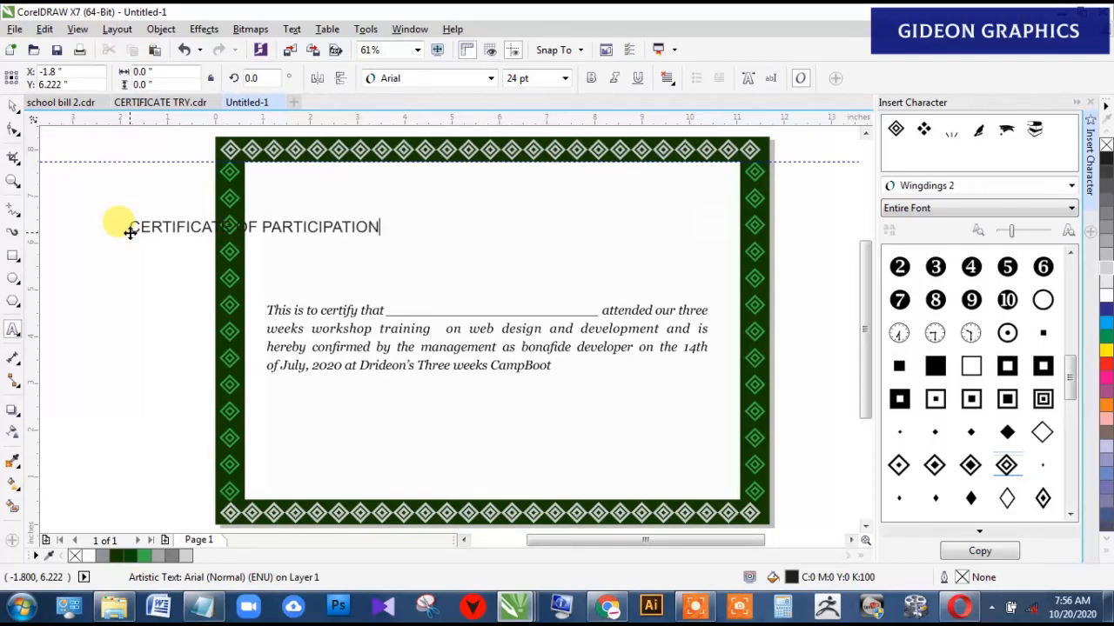
{"action": "left_click", "coordinate": [129, 232]}
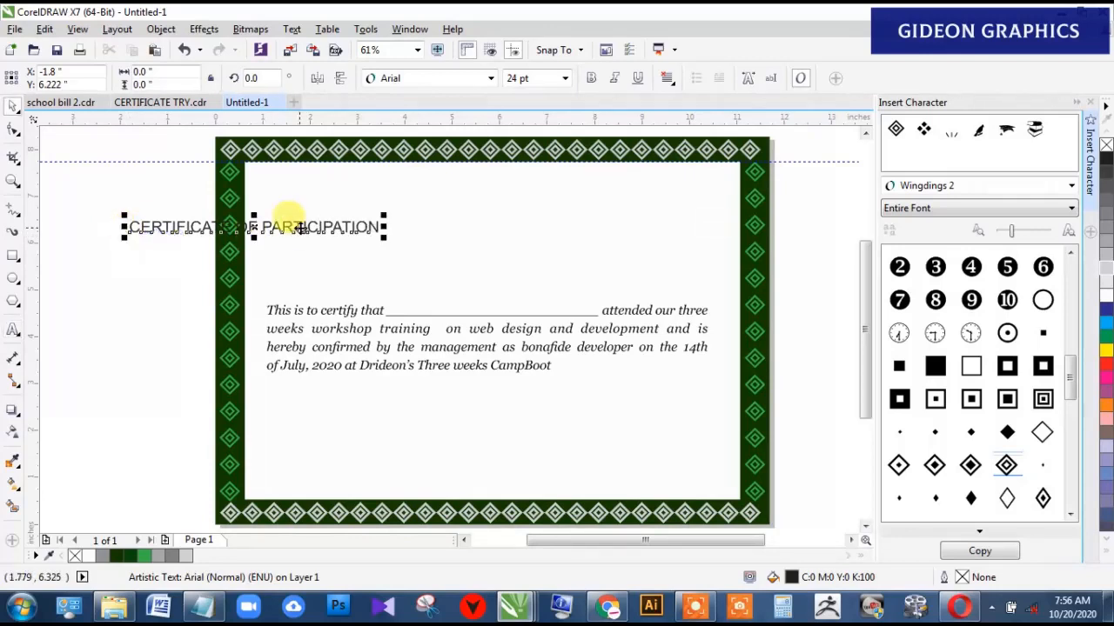
{"action": "left_click_drag", "start_coordinate": [296, 226], "coordinate": [515, 260]}
{"action": "left_click_drag", "start_coordinate": [602, 271], "coordinate": [602, 270]}
{"action": "left_click_drag", "start_coordinate": [626, 280], "coordinate": [629, 275]}
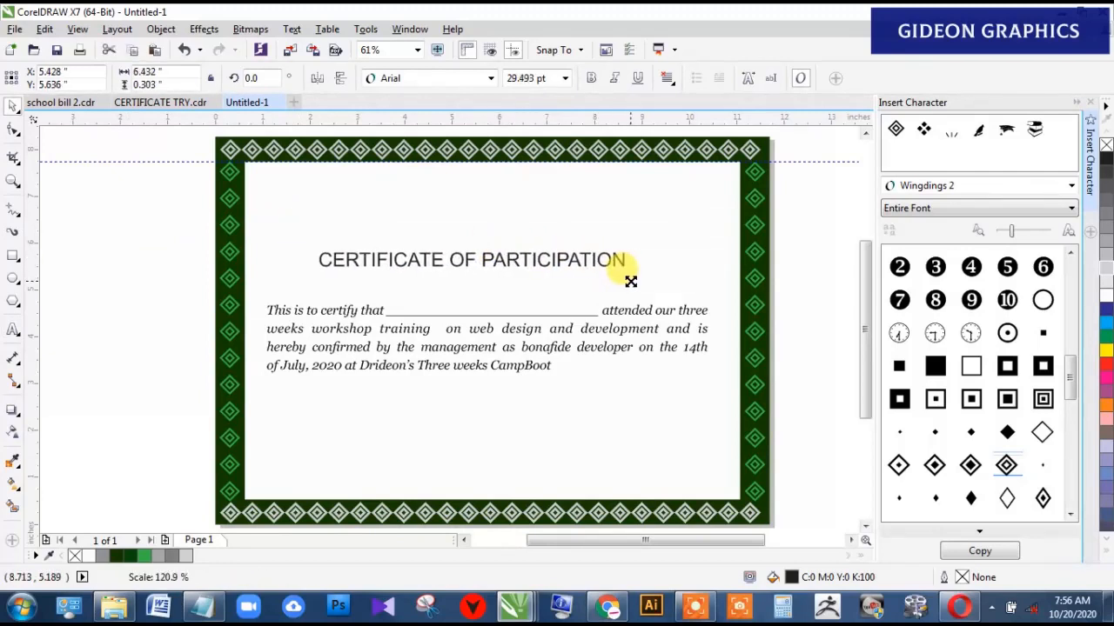
{"action": "left_click_drag", "start_coordinate": [518, 259], "coordinate": [536, 262]}
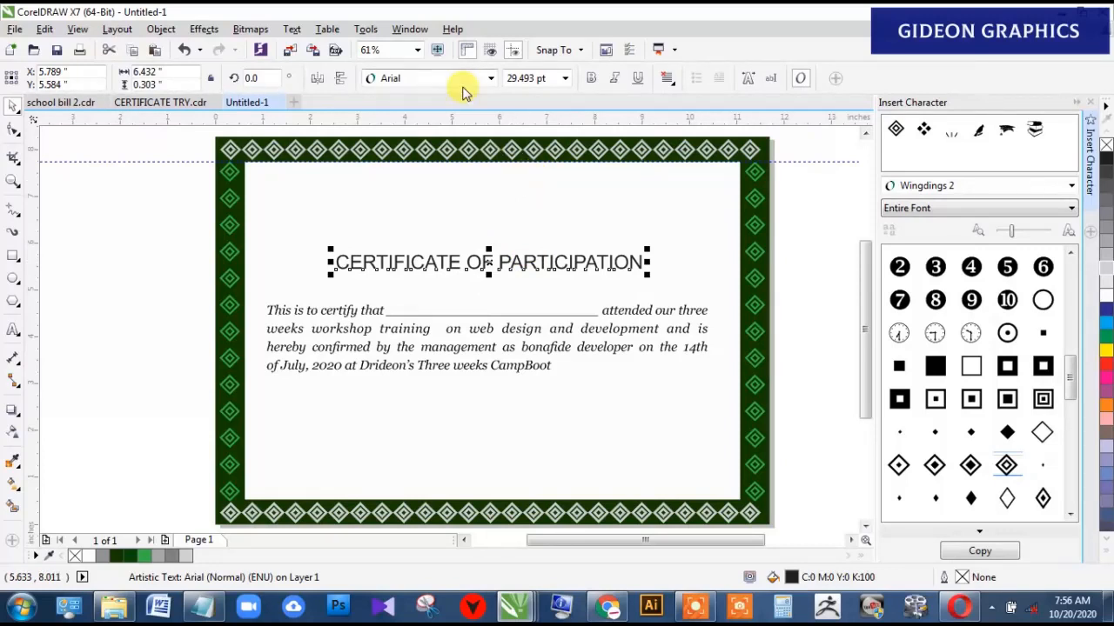
Step: Set the title's font to Euphorigenic and scale it up to about 36 pt
{"action": "left_click", "coordinate": [491, 78]}
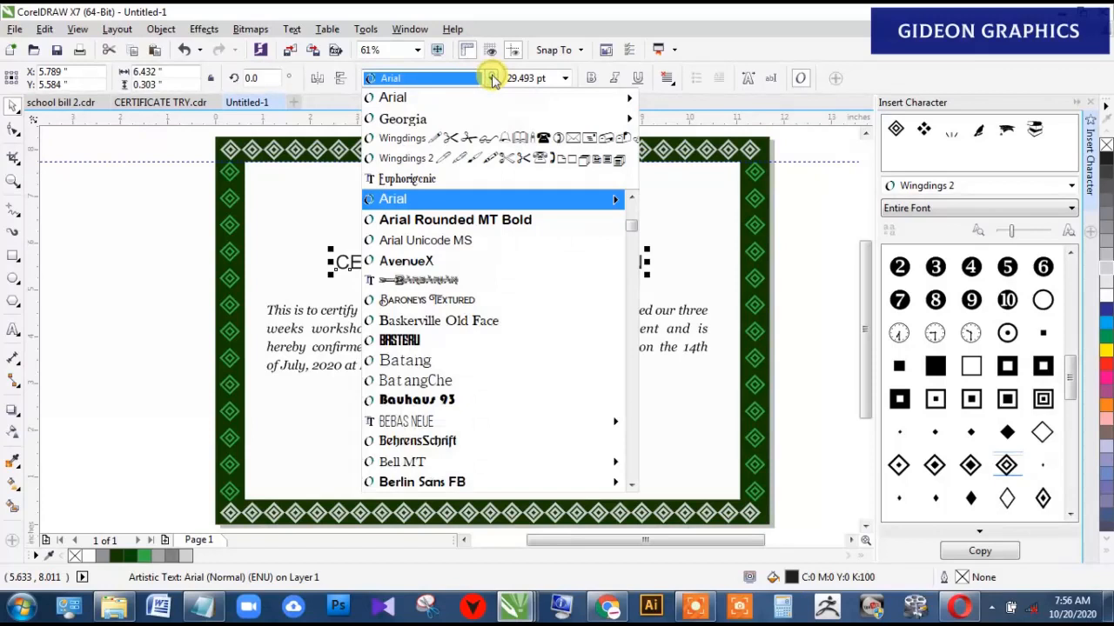
{"action": "left_click", "coordinate": [440, 180]}
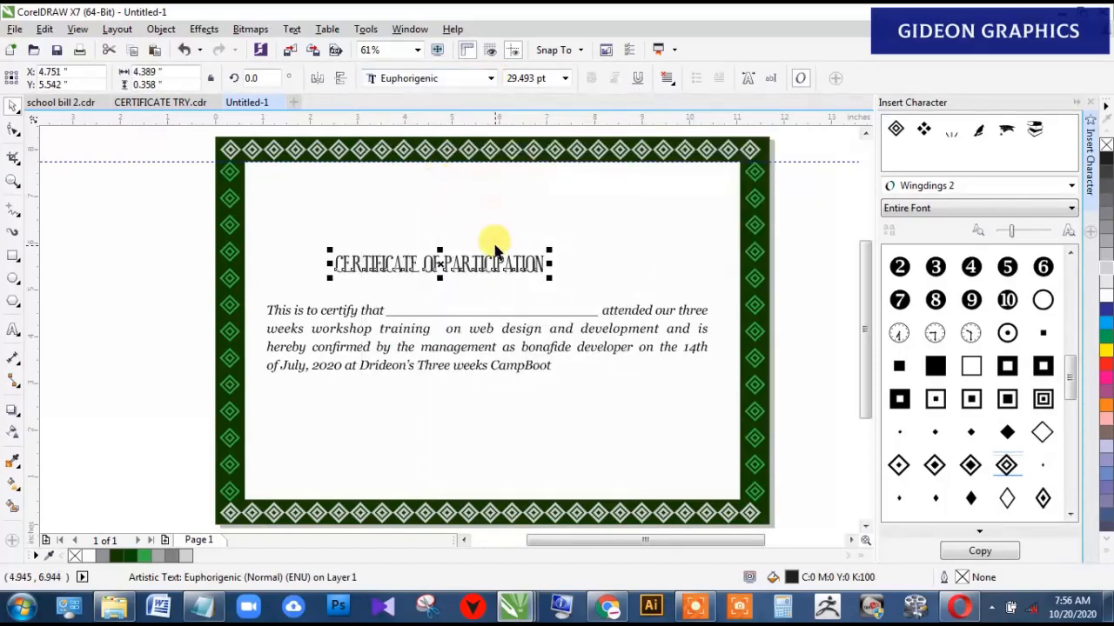
{"action": "left_click_drag", "start_coordinate": [550, 277], "coordinate": [575, 281]}
{"action": "mouse_move", "coordinate": [506, 258]}
{"action": "left_mouse_down"}
{"action": "mouse_move", "coordinate": [490, 251]}
{"action": "mouse_move", "coordinate": [513, 264]}
{"action": "left_mouse_up"}
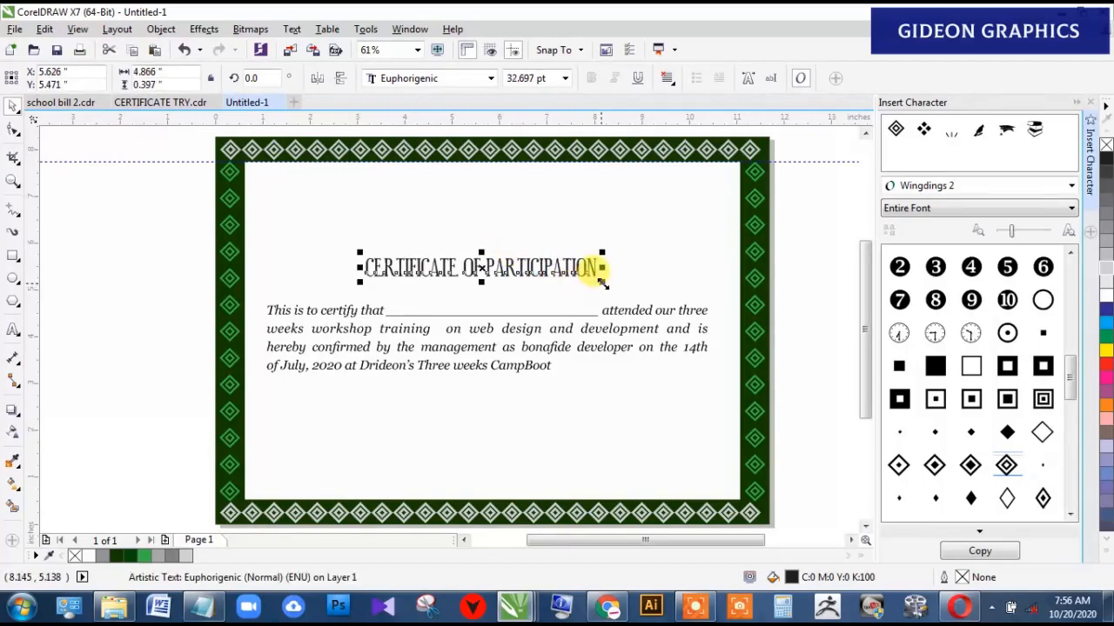
{"action": "mouse_move", "coordinate": [602, 282]}
{"action": "left_mouse_down"}
{"action": "mouse_move", "coordinate": [624, 287]}
{"action": "mouse_move", "coordinate": [610, 287]}
{"action": "left_mouse_up"}
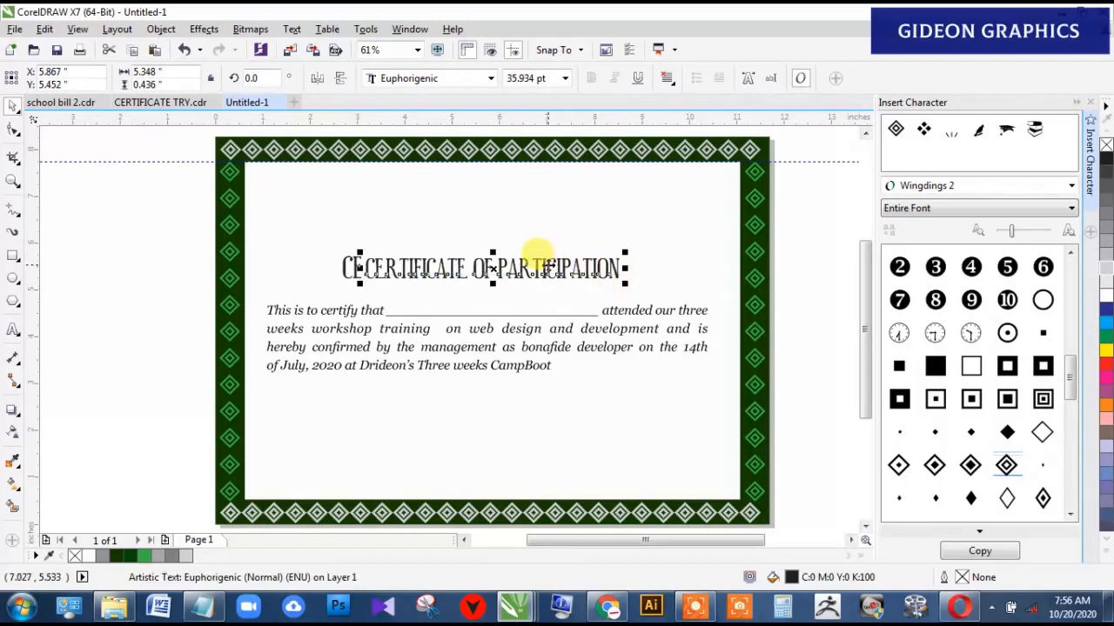
Step: Centre the title horizontally on the white panel
{"action": "left_click", "coordinate": [660, 231]}
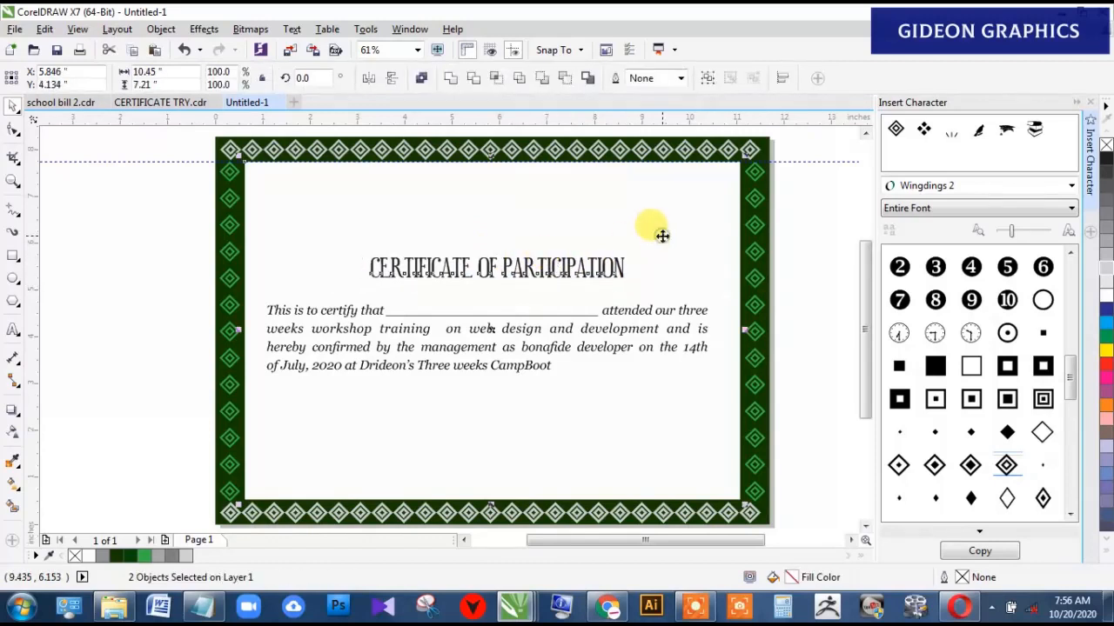
{"action": "left_click", "coordinate": [544, 263]}
{"action": "left_click", "coordinate": [534, 261]}
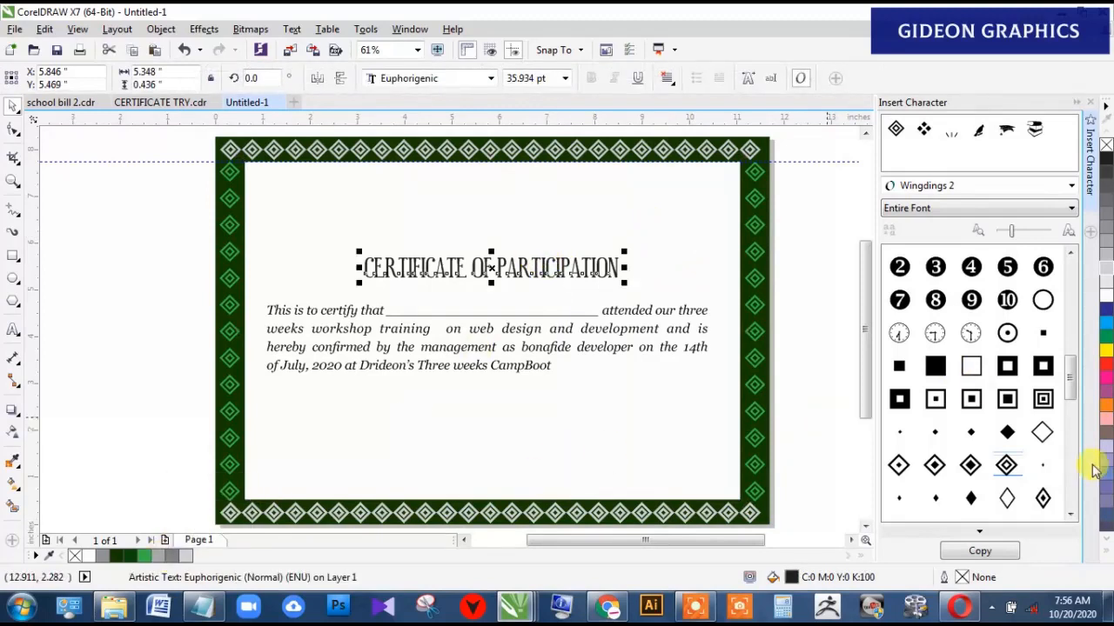
Step: Apply the C:100 M:100 Y:100 K:100 black to the title's fill and outline, and delete the horizontal guideline
{"action": "left_click", "coordinate": [1105, 557]}
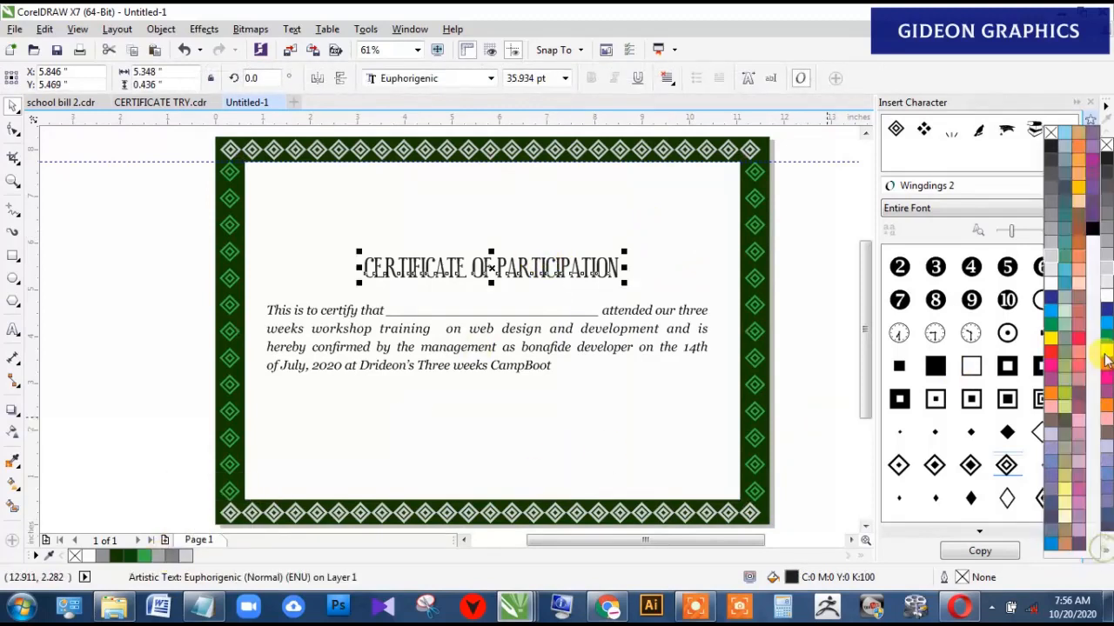
{"action": "left_click", "coordinate": [1092, 231]}
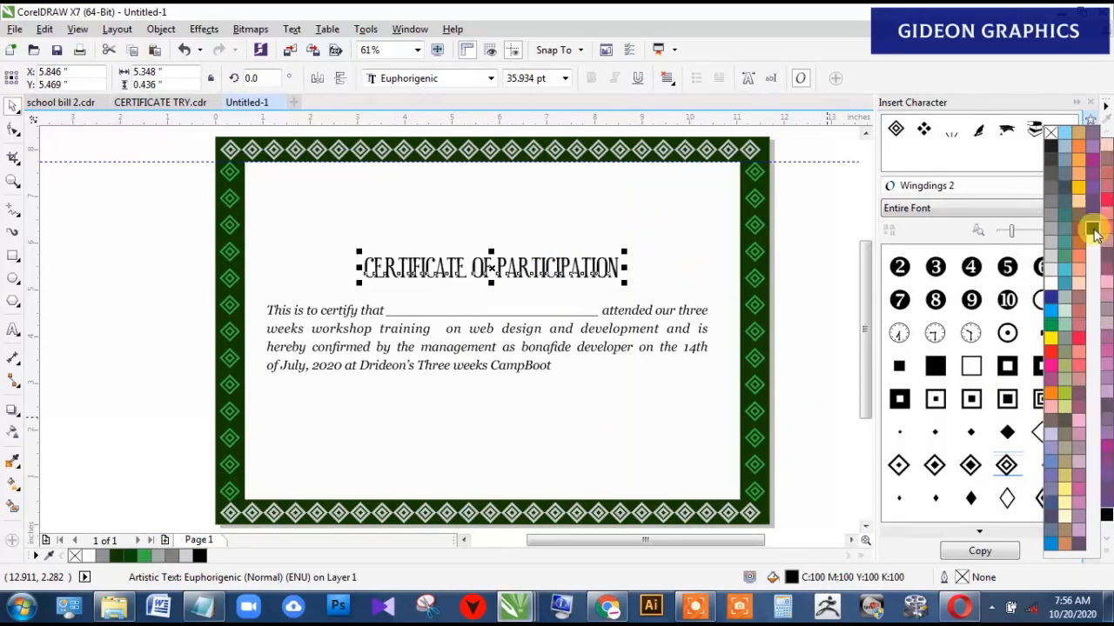
{"action": "right_click", "coordinate": [1095, 233]}
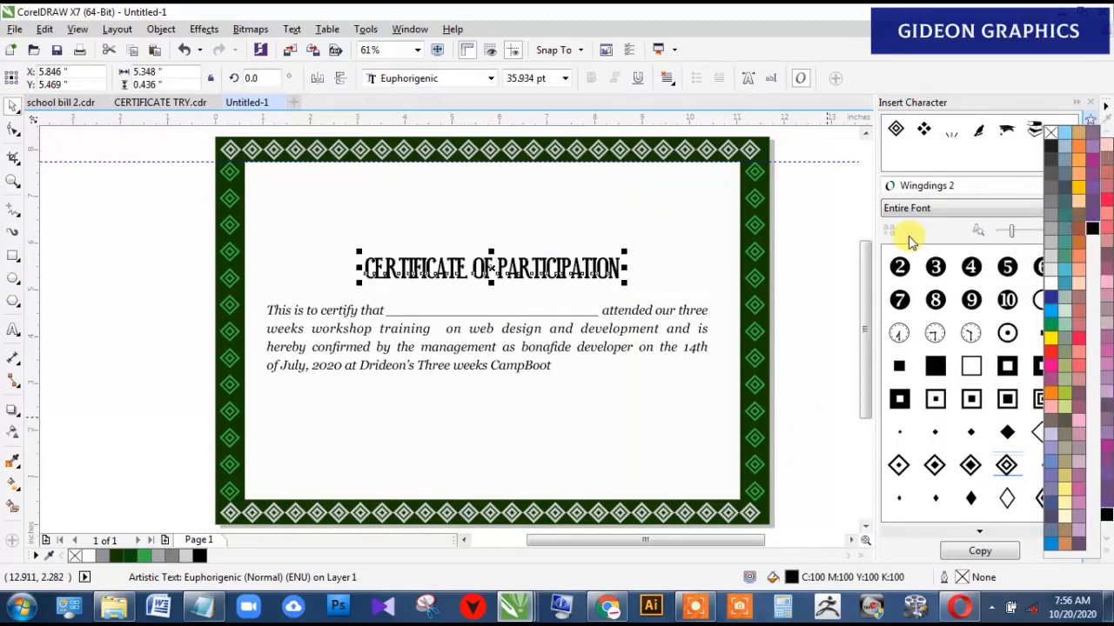
{"action": "left_click", "coordinate": [809, 222]}
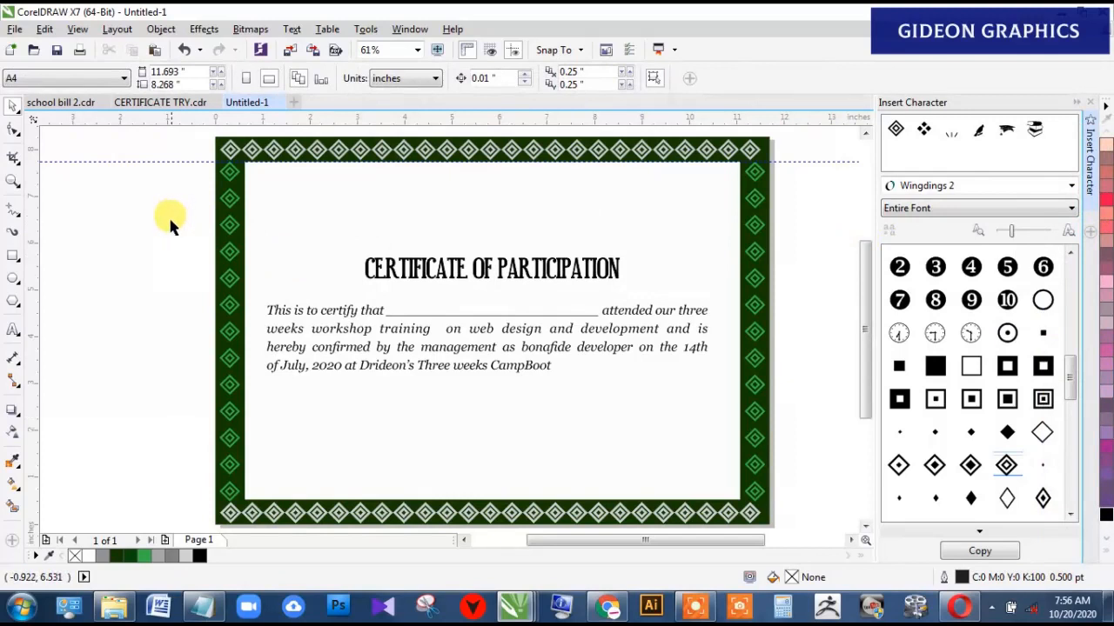
{"action": "left_click", "coordinate": [195, 161]}
{"action": "key", "text": "Delete"}
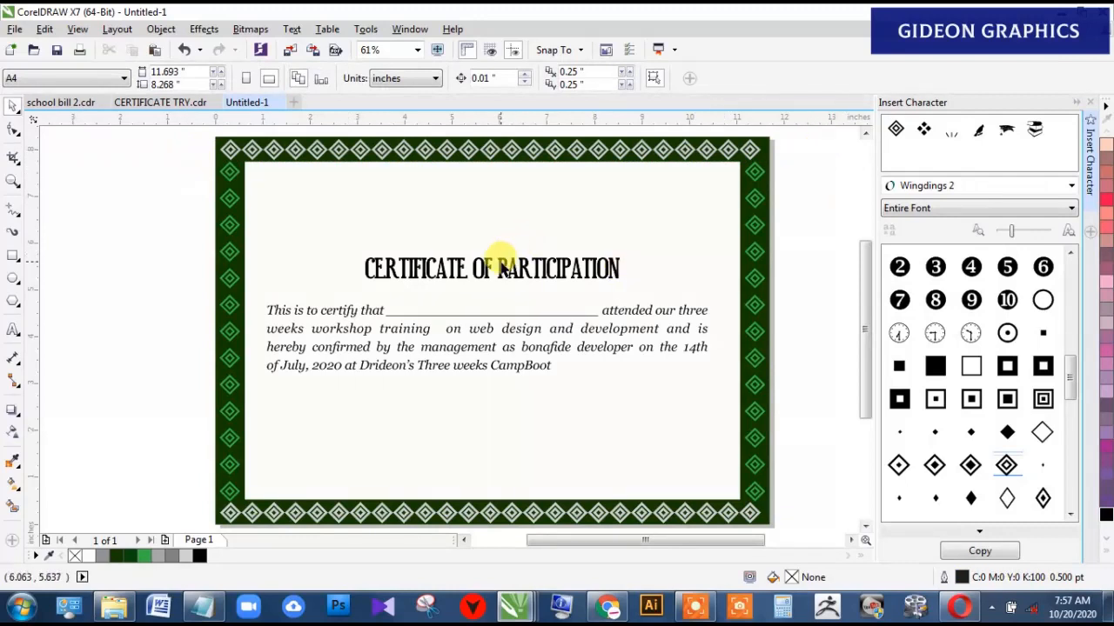
Step: Select the title together with the certification paragraph and nudge both down about 0.15 inch
{"action": "left_click", "coordinate": [496, 261]}
{"action": "left_click", "coordinate": [481, 328], "text": "shift"}
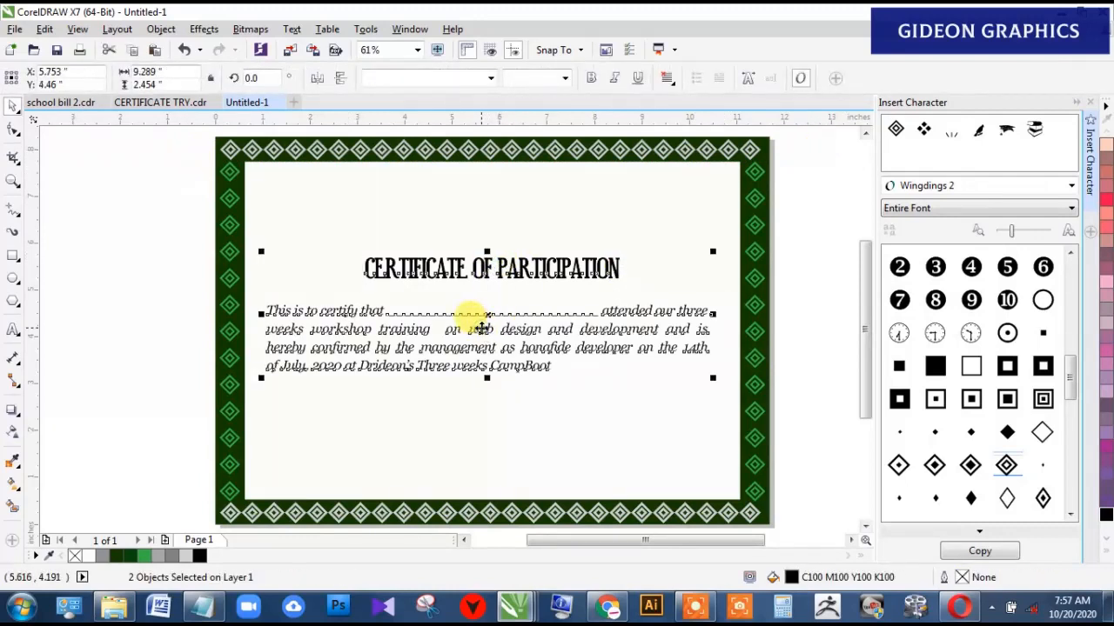
{"action": "key", "text": "Down"}
{"action": "key", "text": "Down"}
{"action": "key", "text": "Down"}
{"action": "key", "text": "Down"}
{"action": "key", "text": "Down"}
{"action": "key", "text": "Down"}
{"action": "key", "text": "Down"}
{"action": "key", "text": "Down"}
{"action": "key", "text": "Down"}
{"action": "key", "text": "Down"}
{"action": "key", "text": "Down"}
{"action": "key", "text": "Down"}
{"action": "key", "text": "Down"}
{"action": "key", "text": "Down"}
{"action": "key", "text": "Down"}
{"action": "key", "text": "Down"}
{"action": "key", "text": "Down"}
{"action": "key", "text": "Down"}
{"action": "key", "text": "Down"}
{"action": "key", "text": "Down"}
{"action": "key", "text": "Down"}
{"action": "key", "text": "Down"}
{"action": "key", "text": "Down"}
{"action": "key", "text": "Down"}
{"action": "key", "text": "Down"}
{"action": "key", "text": "Down"}
{"action": "key", "text": "Down"}
{"action": "key", "text": "Down"}
{"action": "key", "text": "Down"}
{"action": "key", "text": "Down"}
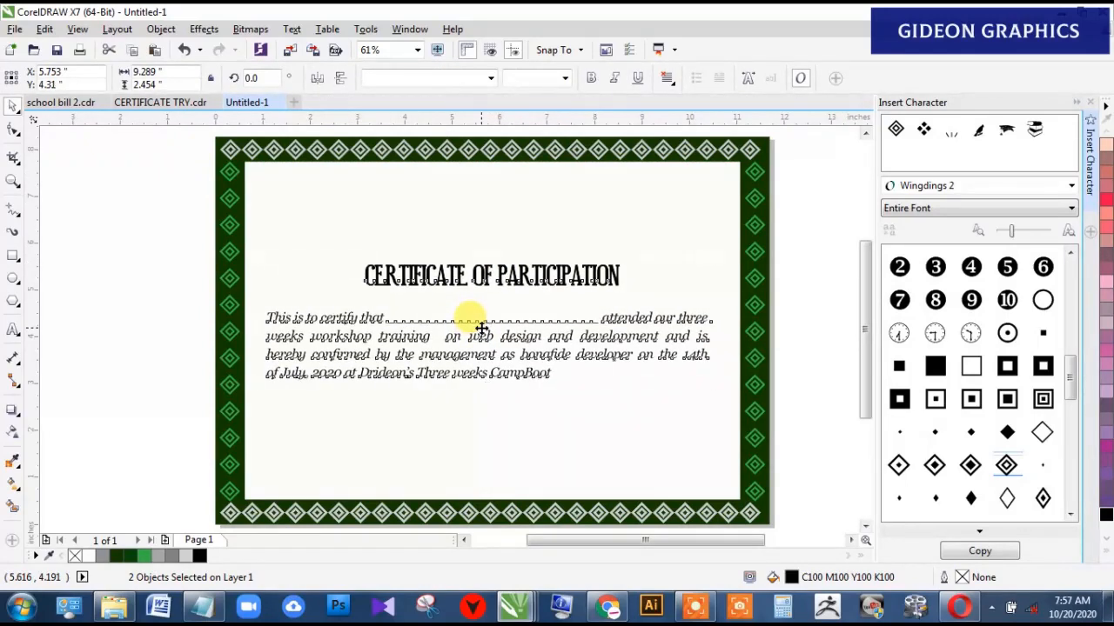
Step: Draw a 15-sided polygon about 2.15 inches wide above the title, modelled on the badge in CERTIFICATE TRY.cdr
{"action": "left_click", "coordinate": [801, 199]}
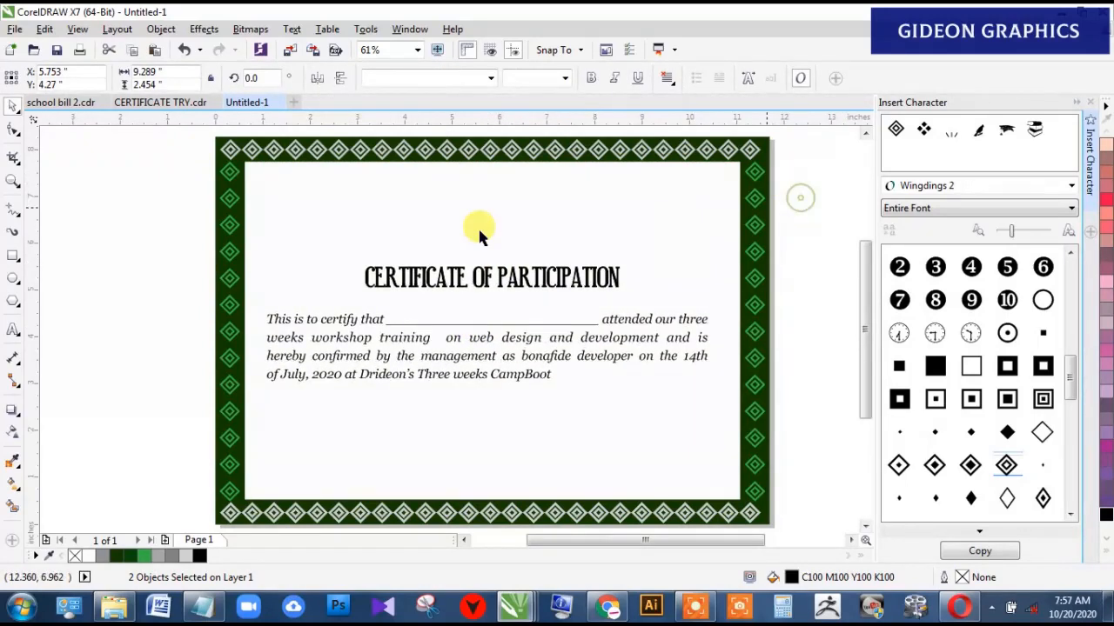
{"action": "left_click", "coordinate": [182, 102]}
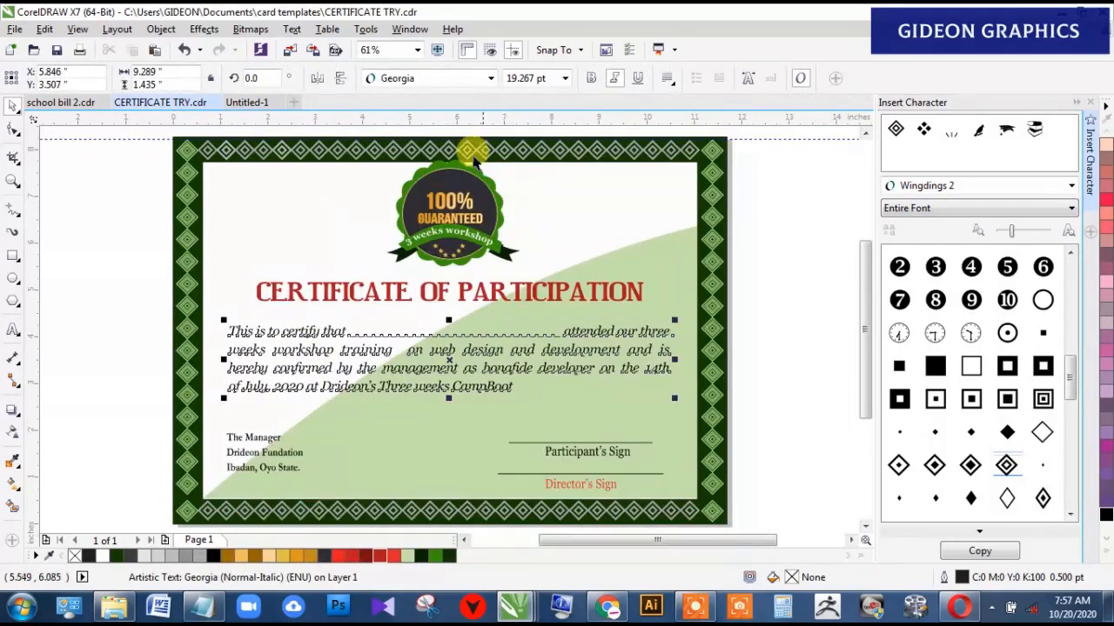
{"action": "left_click", "coordinate": [242, 103]}
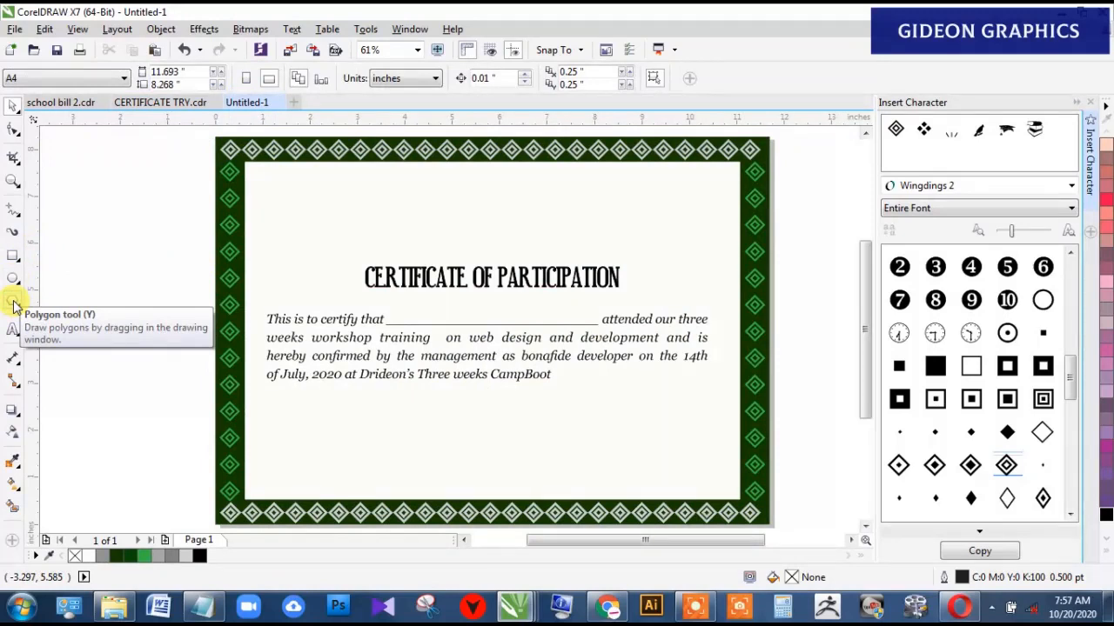
{"action": "left_click", "coordinate": [13, 301]}
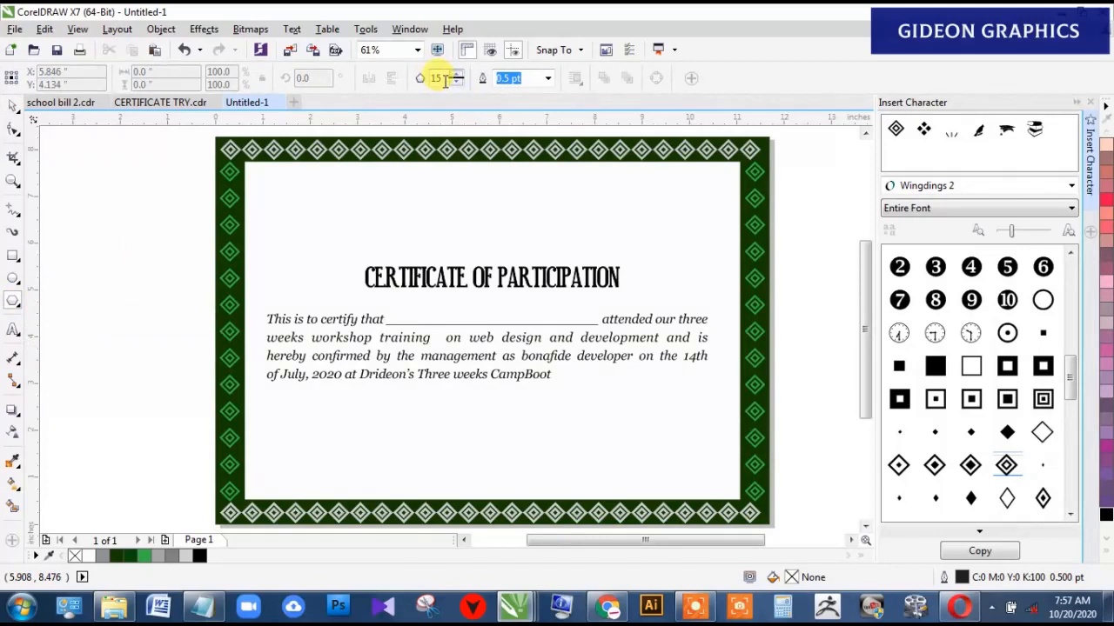
{"action": "left_click_drag", "start_coordinate": [446, 80], "coordinate": [436, 80]}
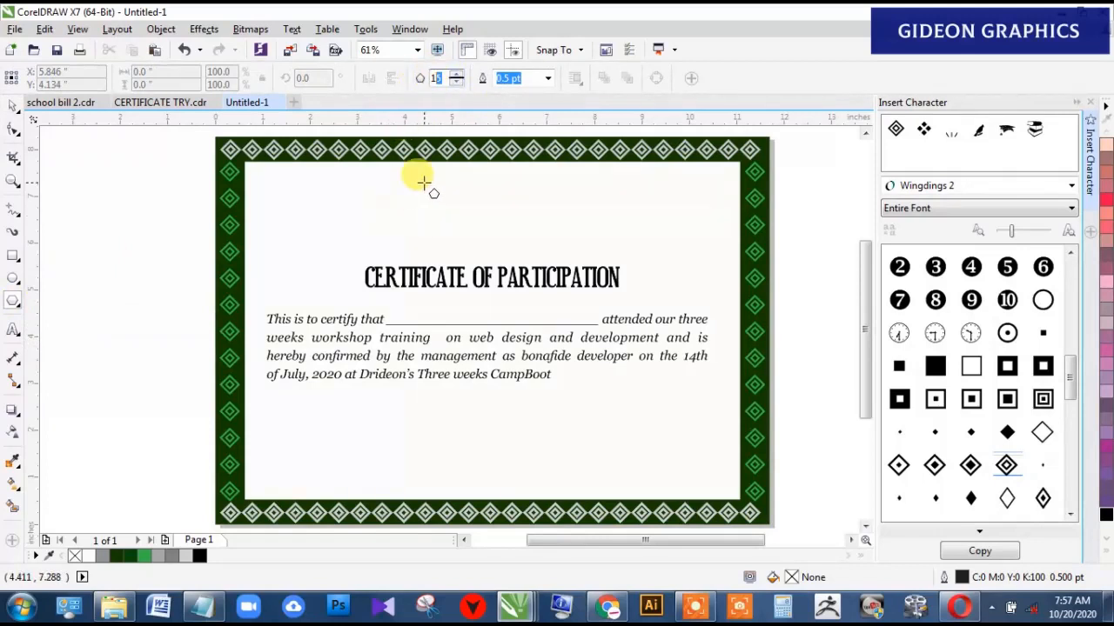
{"action": "left_click_drag", "start_coordinate": [425, 178], "coordinate": [511, 232]}
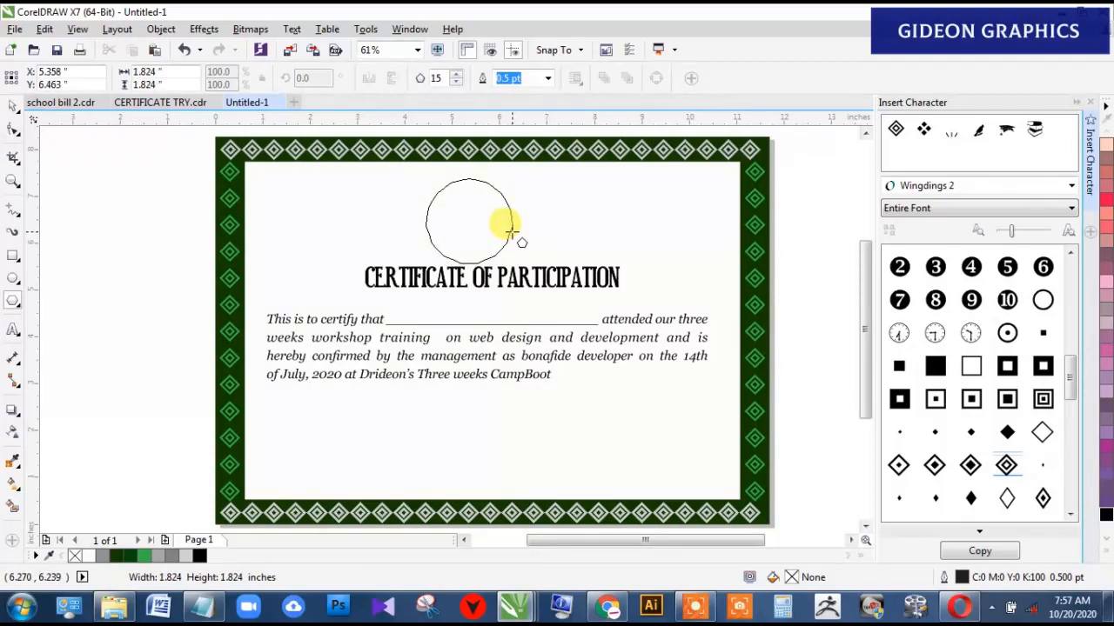
{"action": "left_click_drag", "start_coordinate": [511, 232], "coordinate": [485, 220]}
{"action": "key", "text": "space"}
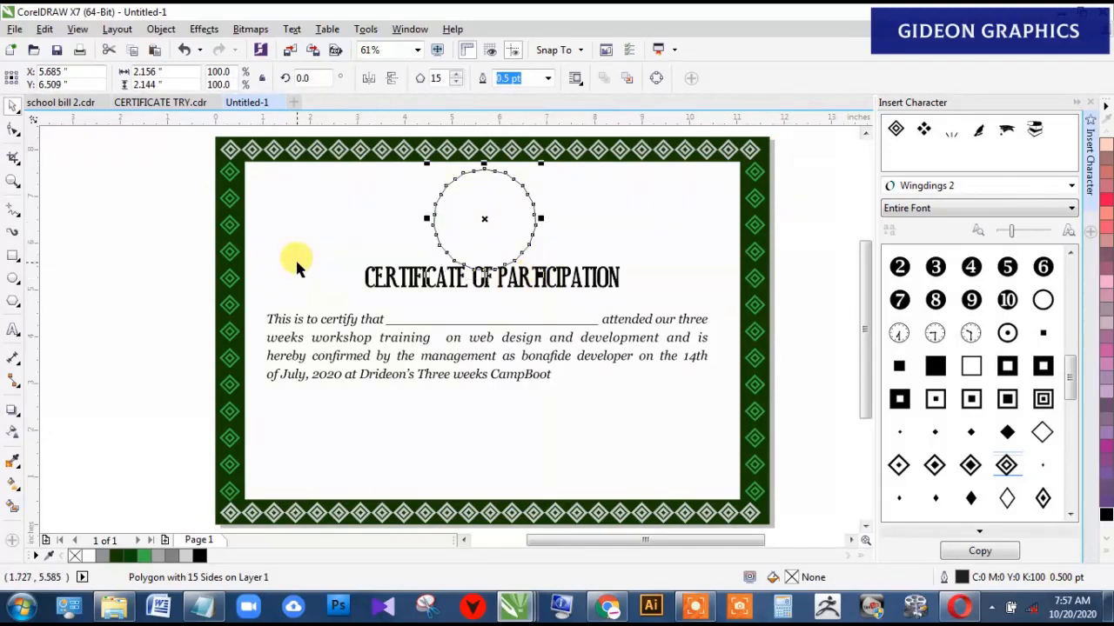
Step: Move the title and the certification paragraph down together by about 0.34 inch to clear the polygon
{"action": "left_click", "coordinate": [403, 269]}
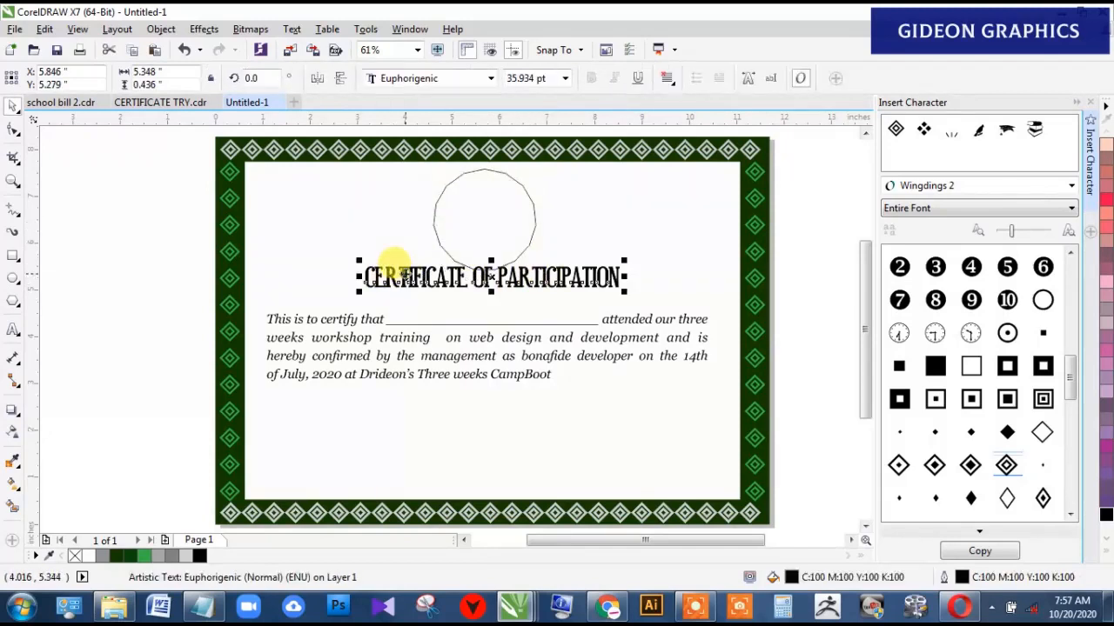
{"action": "left_click", "coordinate": [362, 338], "text": "shift"}
{"action": "key", "text": "Down"}
{"action": "key", "text": "Down"}
{"action": "key", "text": "Down"}
{"action": "key", "text": "Down"}
{"action": "key", "text": "Down"}
{"action": "key", "text": "Down"}
{"action": "key", "text": "Down"}
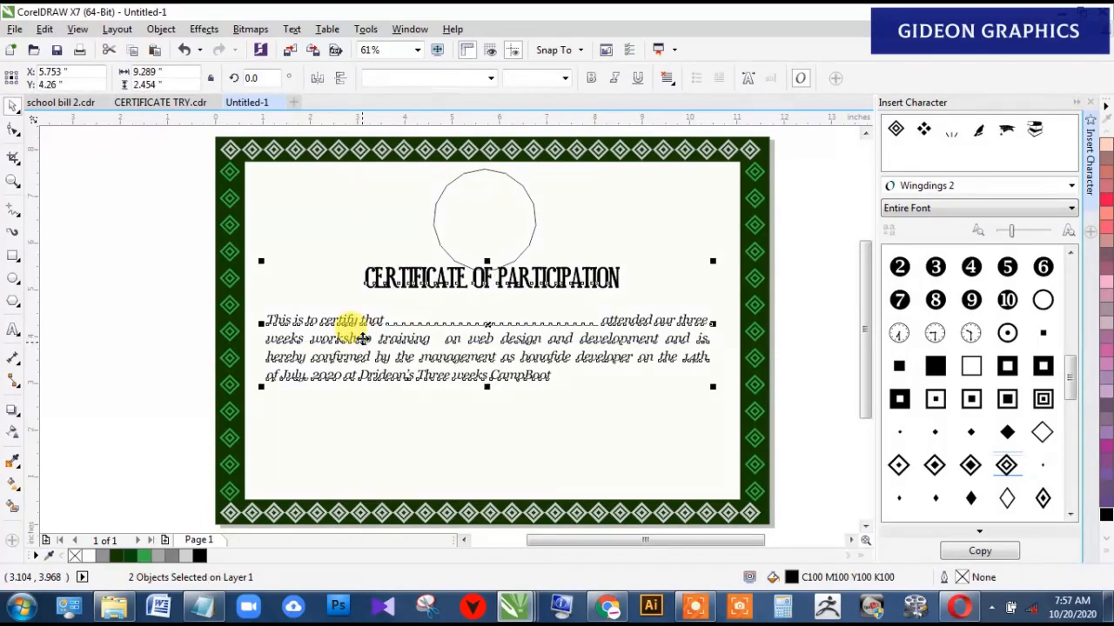
{"action": "key", "text": "Down"}
{"action": "key", "text": "Down"}
{"action": "key", "text": "Down"}
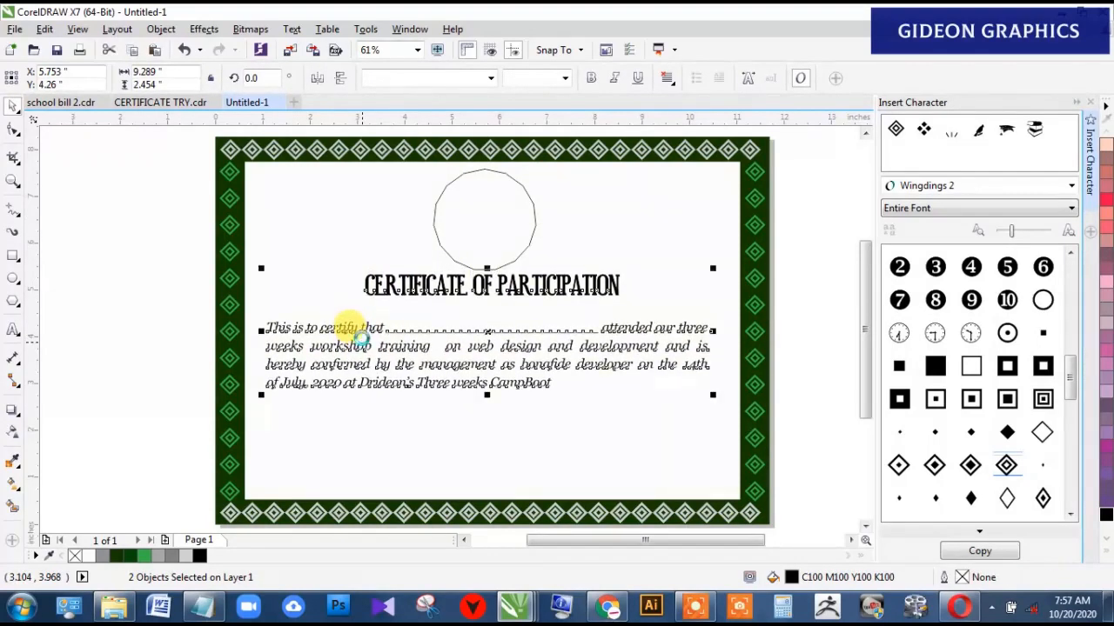
{"action": "key", "text": "Down"}
{"action": "key", "text": "Down"}
{"action": "key", "text": "Down"}
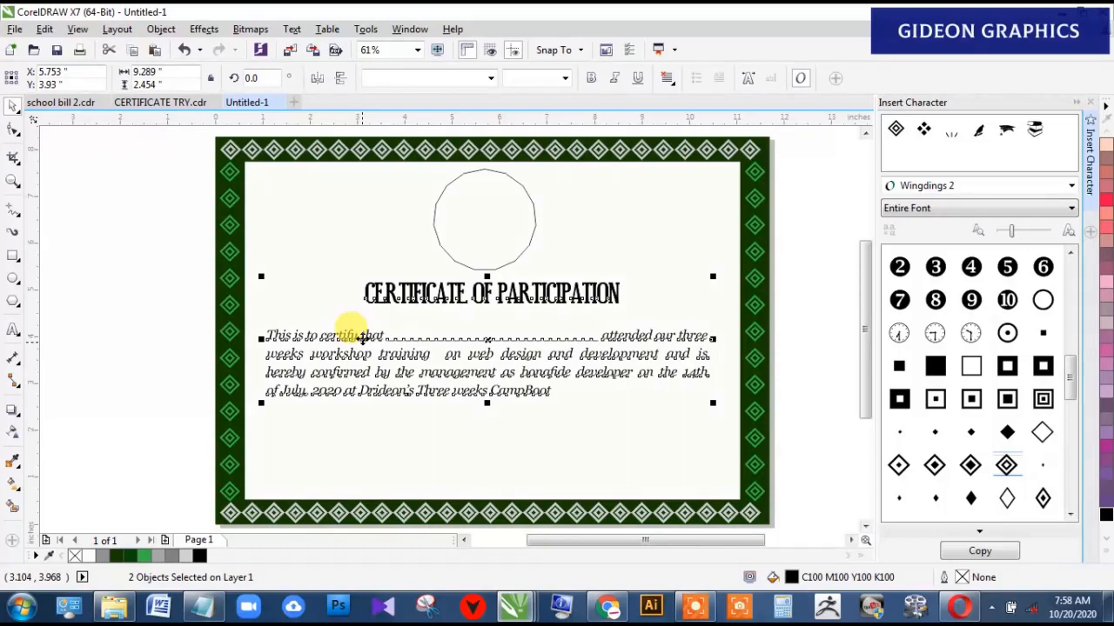
Step: Remove the polygon's mid-side nodes, convert its sides to curves and bow them outward about 0.083 inch into a scalloped edge
{"action": "left_click", "coordinate": [485, 226]}
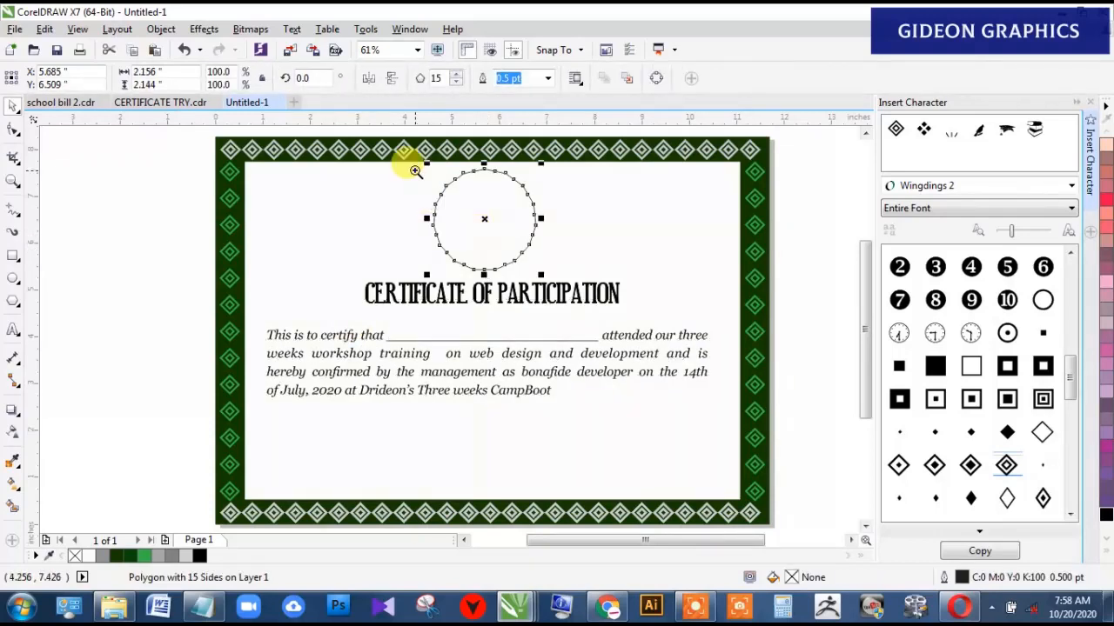
{"action": "left_click_drag", "start_coordinate": [374, 142], "coordinate": [591, 296]}
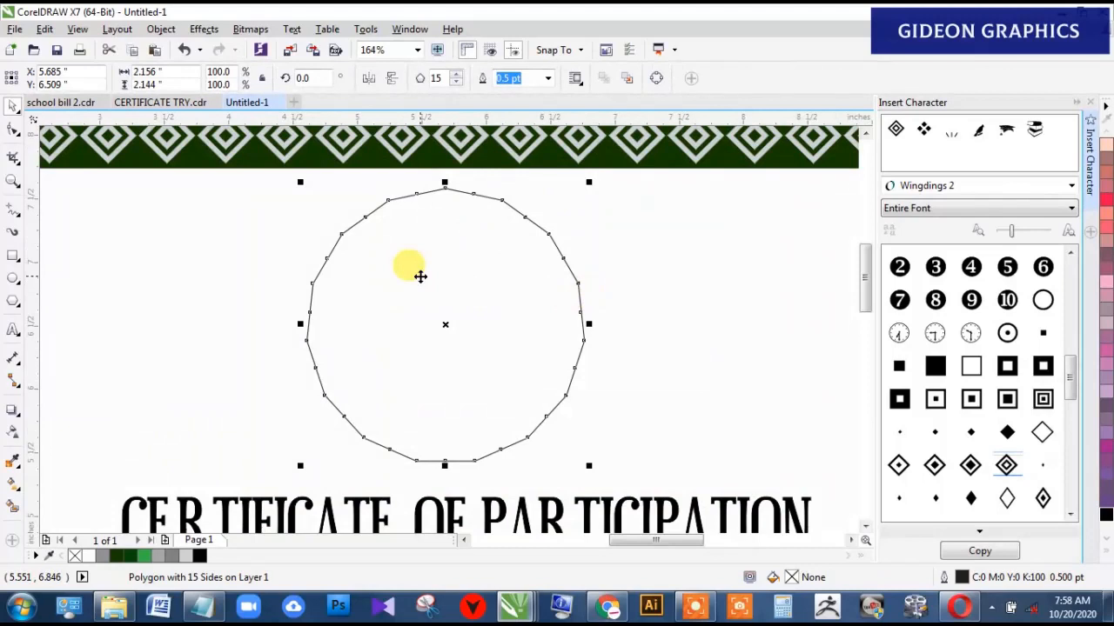
{"action": "key", "text": "F10"}
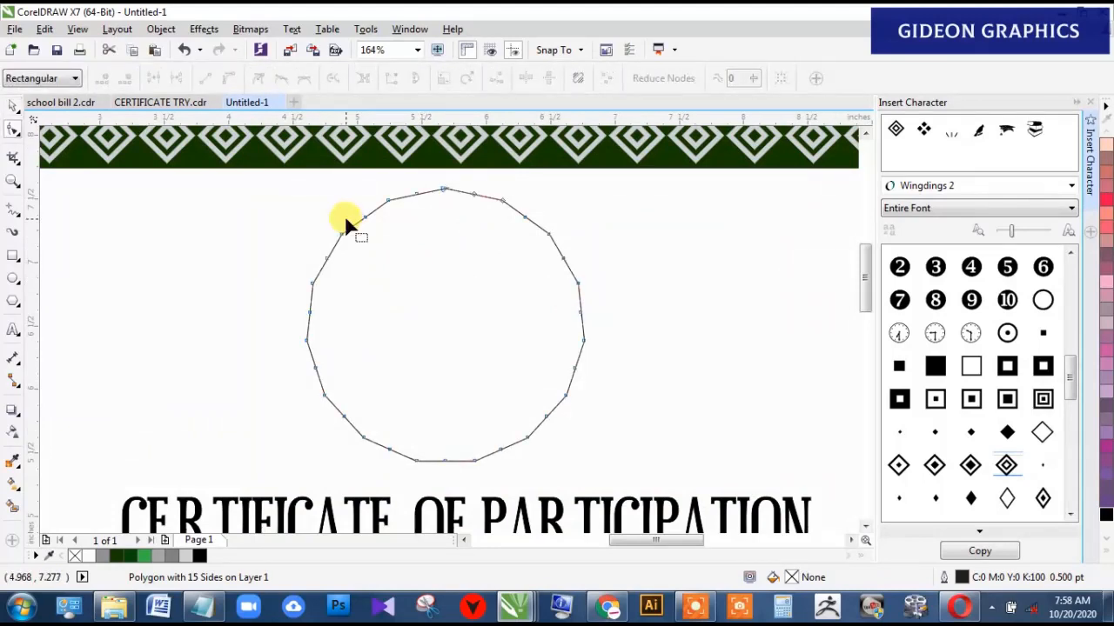
{"action": "left_click_drag", "start_coordinate": [364, 217], "coordinate": [353, 202]}
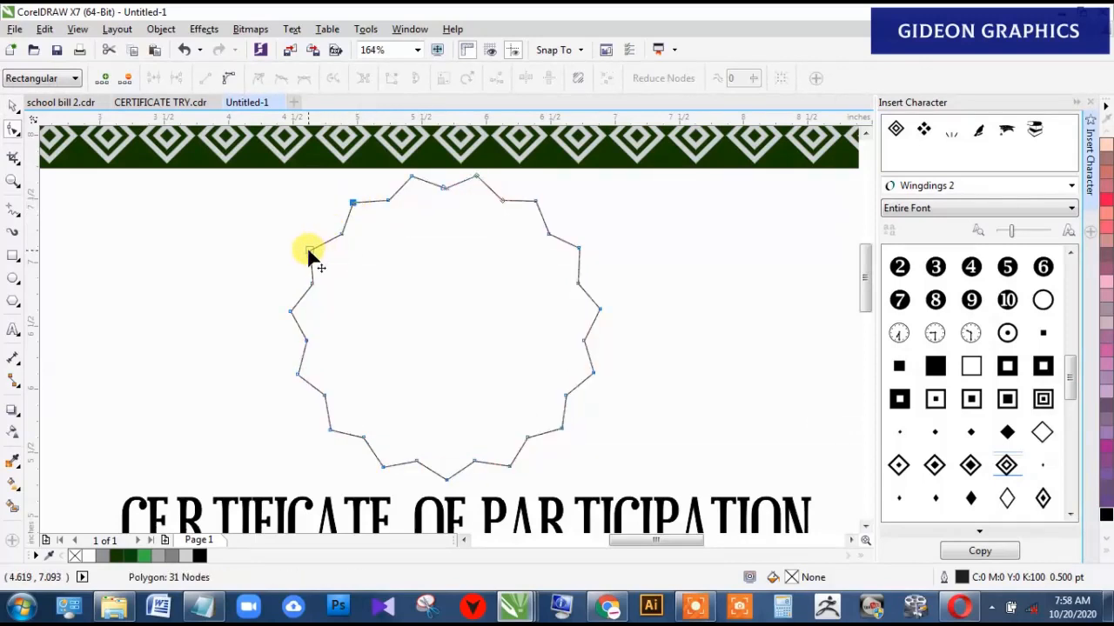
{"action": "key", "text": "ctrl+z"}
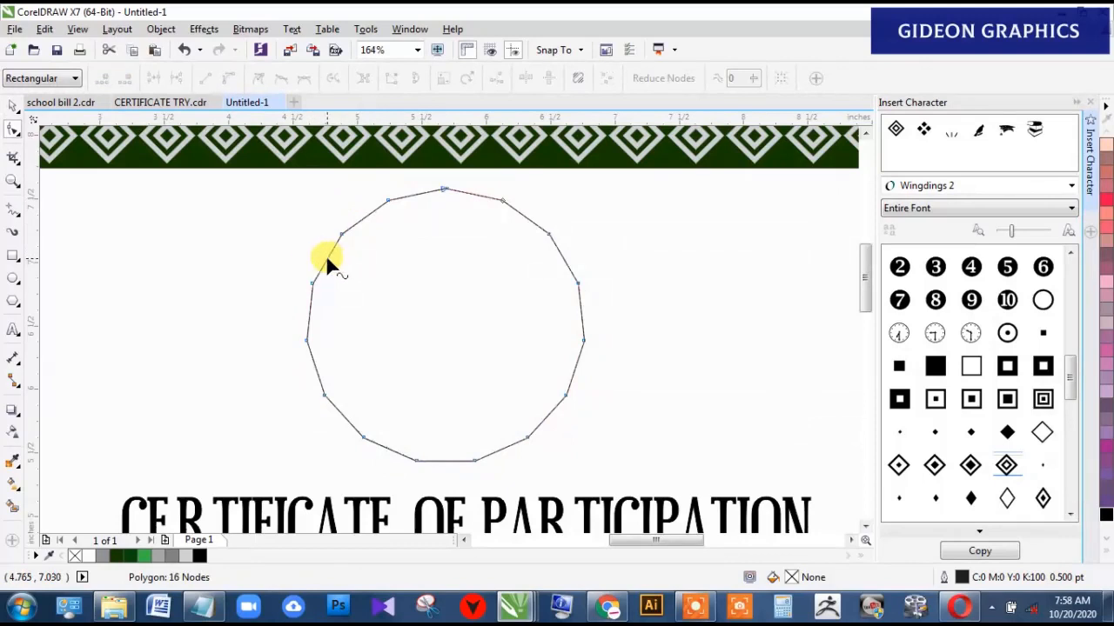
{"action": "right_click", "coordinate": [325, 255]}
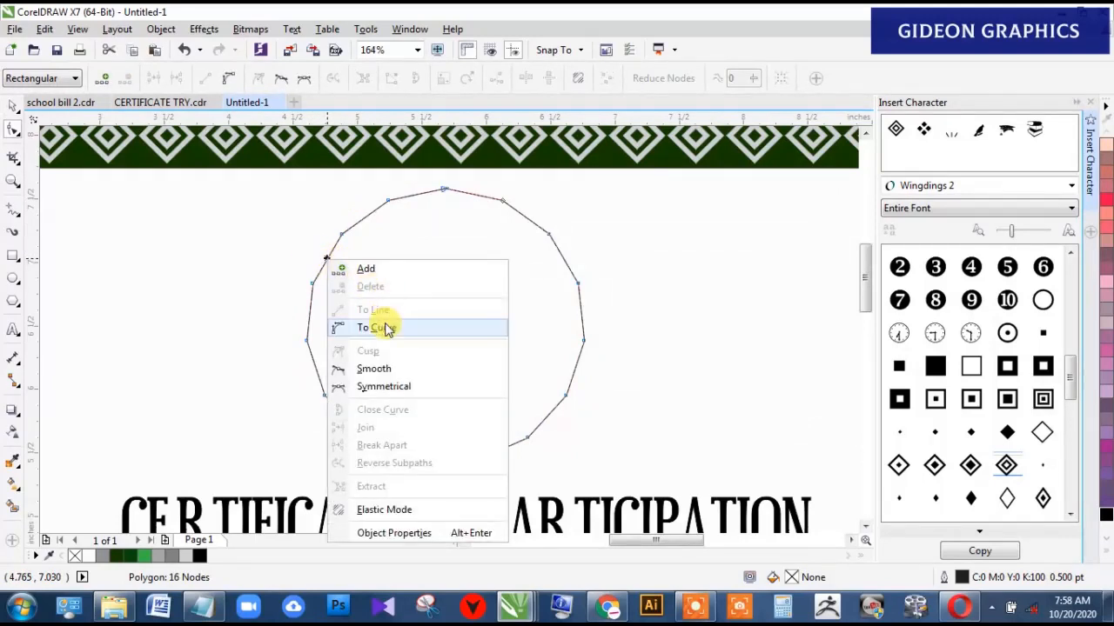
{"action": "left_click", "coordinate": [386, 328]}
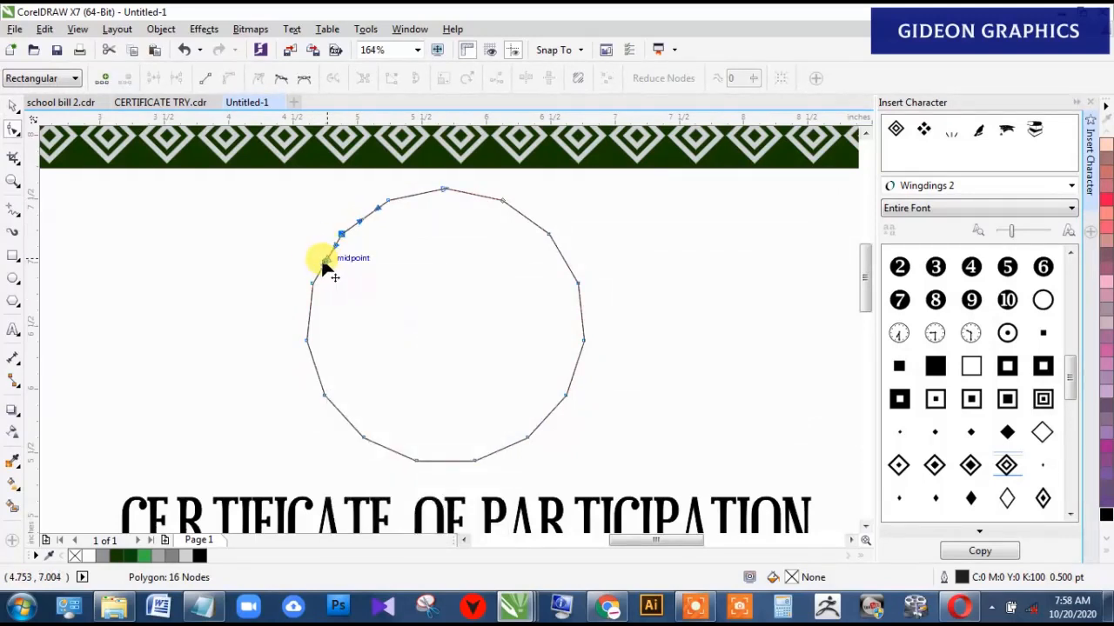
{"action": "left_click_drag", "start_coordinate": [324, 259], "coordinate": [315, 252]}
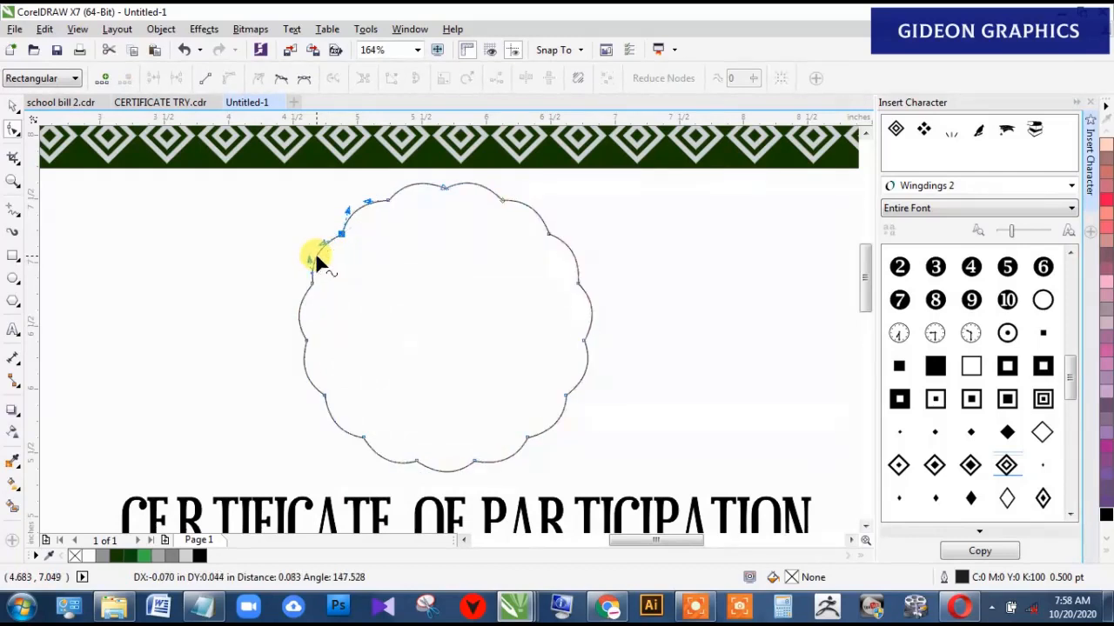
{"action": "key", "text": "space"}
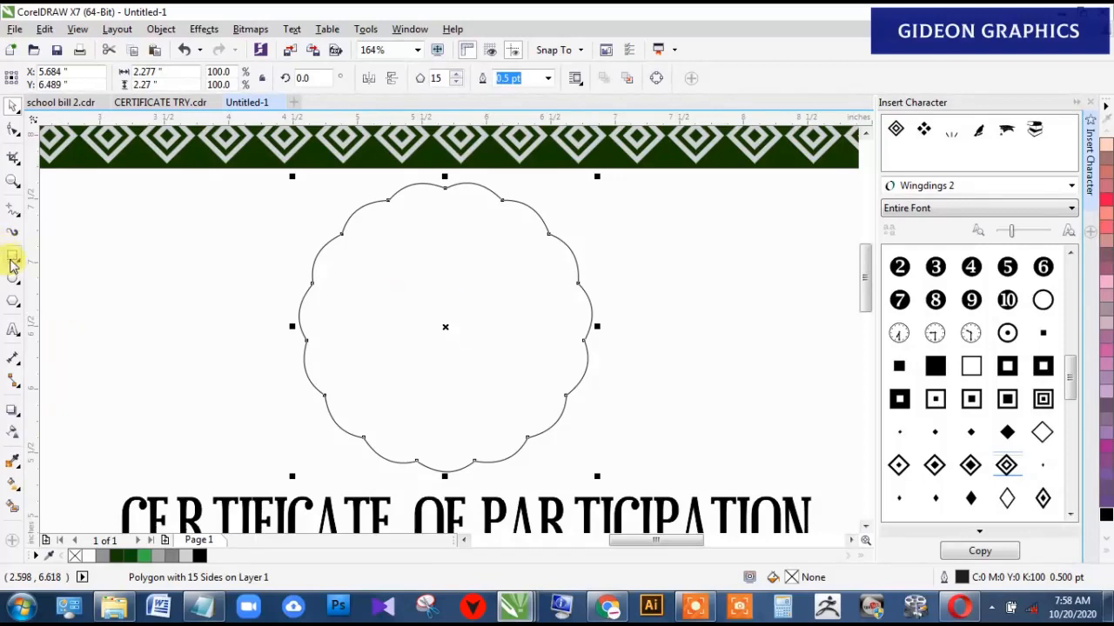
Step: Draw a circle about 1.53 inches in diameter and centre it inside the scalloped shape
{"action": "left_click", "coordinate": [12, 279]}
{"action": "left_click_drag", "start_coordinate": [352, 250], "coordinate": [549, 426]}
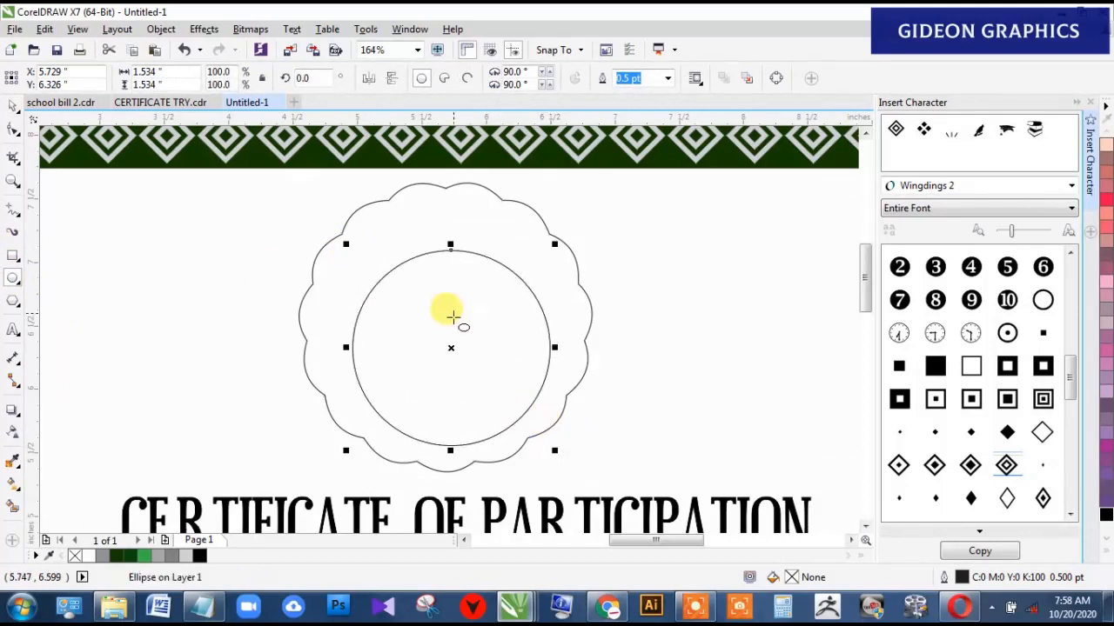
{"action": "left_click_drag", "start_coordinate": [453, 349], "coordinate": [441, 310]}
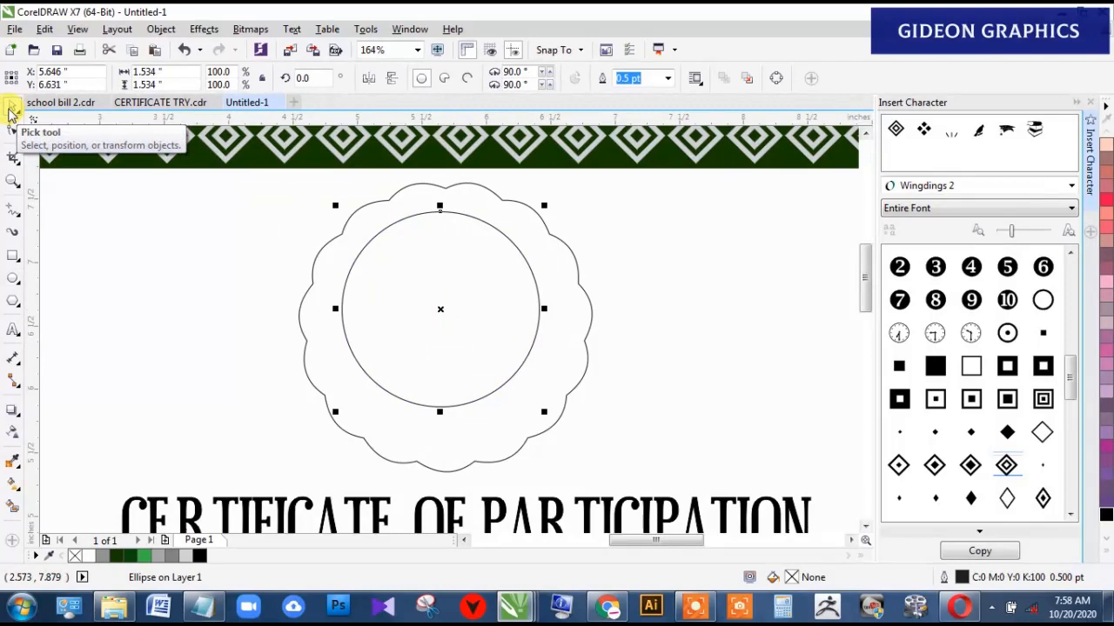
{"action": "left_click", "coordinate": [12, 113]}
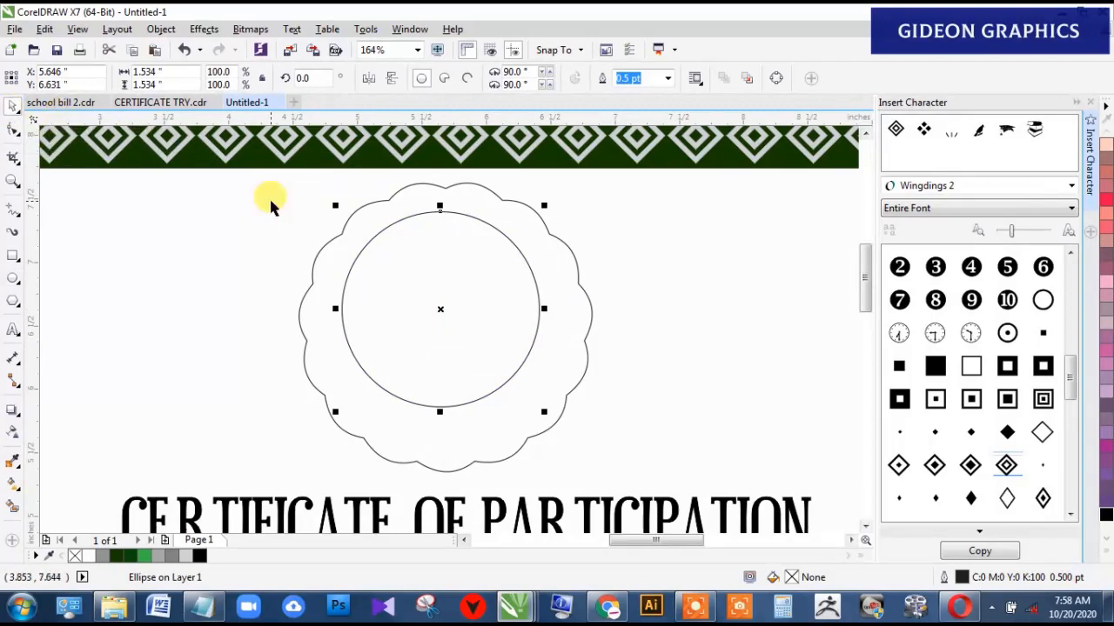
{"action": "left_click_drag", "start_coordinate": [445, 308], "coordinate": [445, 328]}
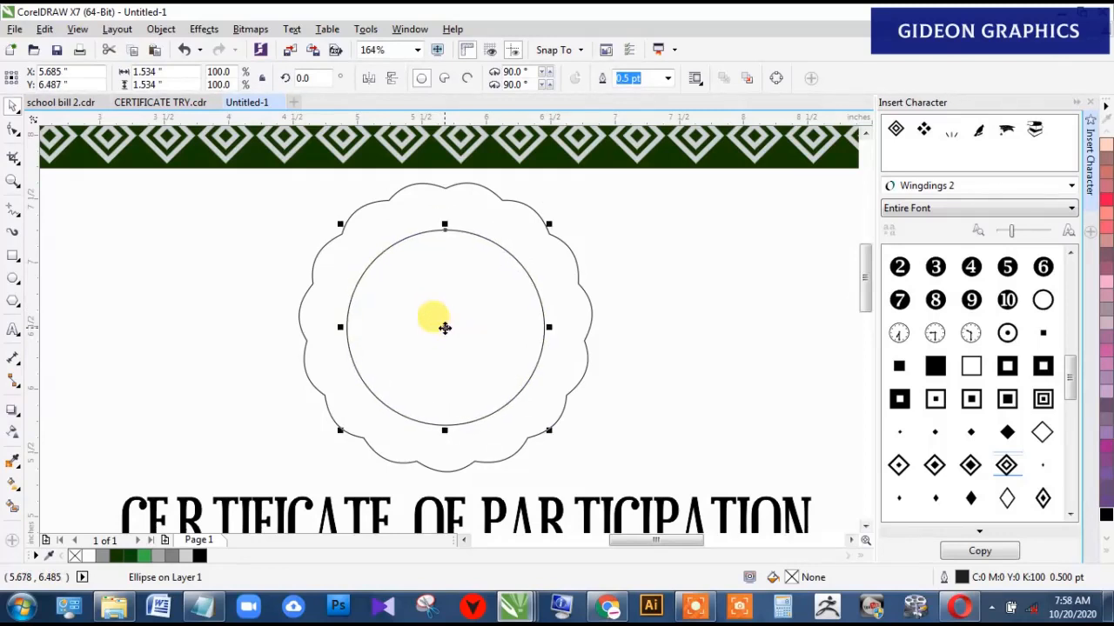
Step: Add a horizontal guideline through the scalloped shape's centre at about 6.49 inches and check the circle's alignment against it
{"action": "left_click", "coordinate": [519, 210]}
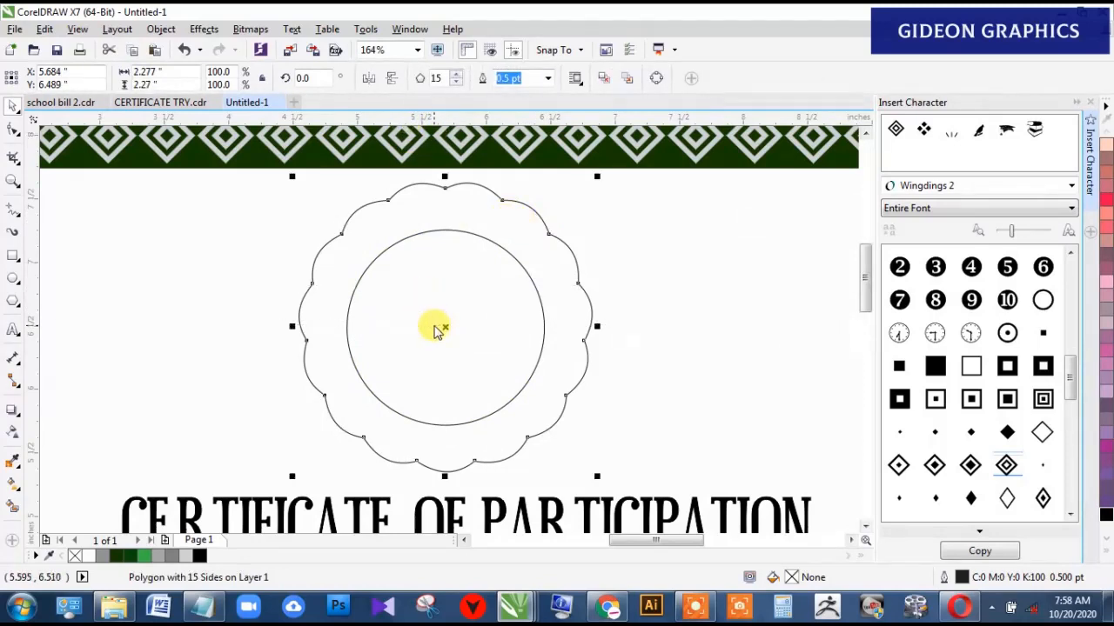
{"action": "left_click_drag", "start_coordinate": [435, 329], "coordinate": [435, 327]}
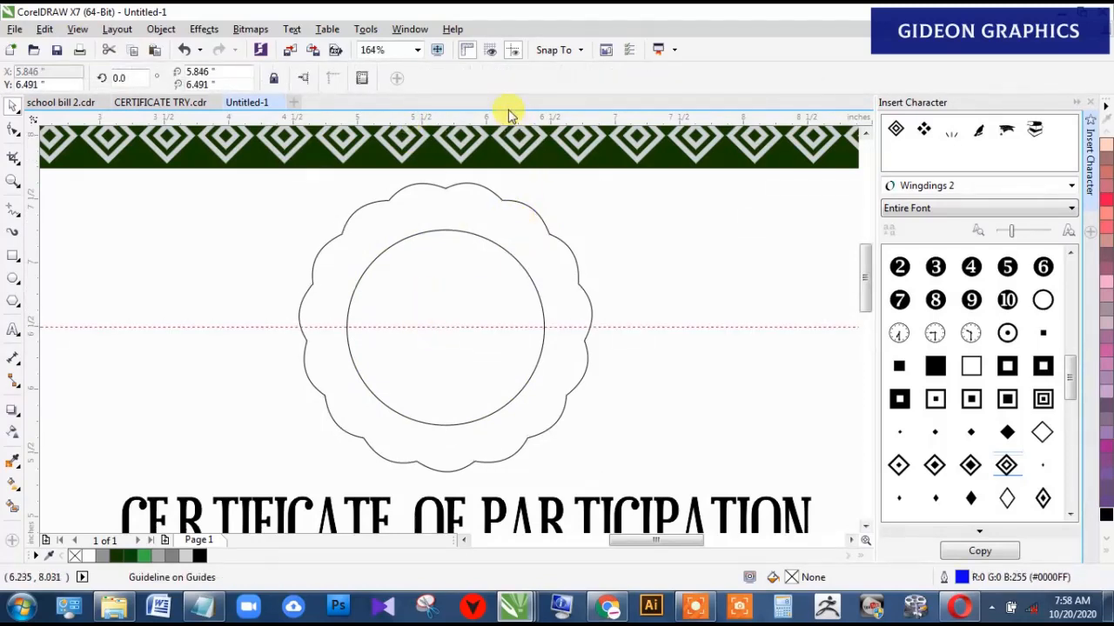
{"action": "left_click", "coordinate": [475, 282]}
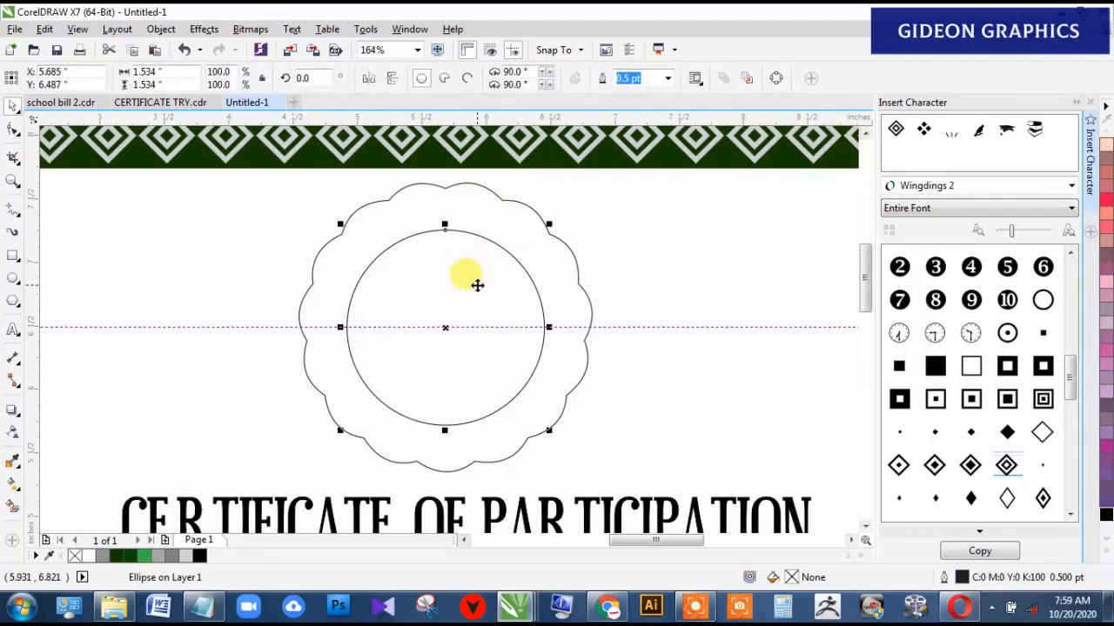
{"action": "key", "text": "Up"}
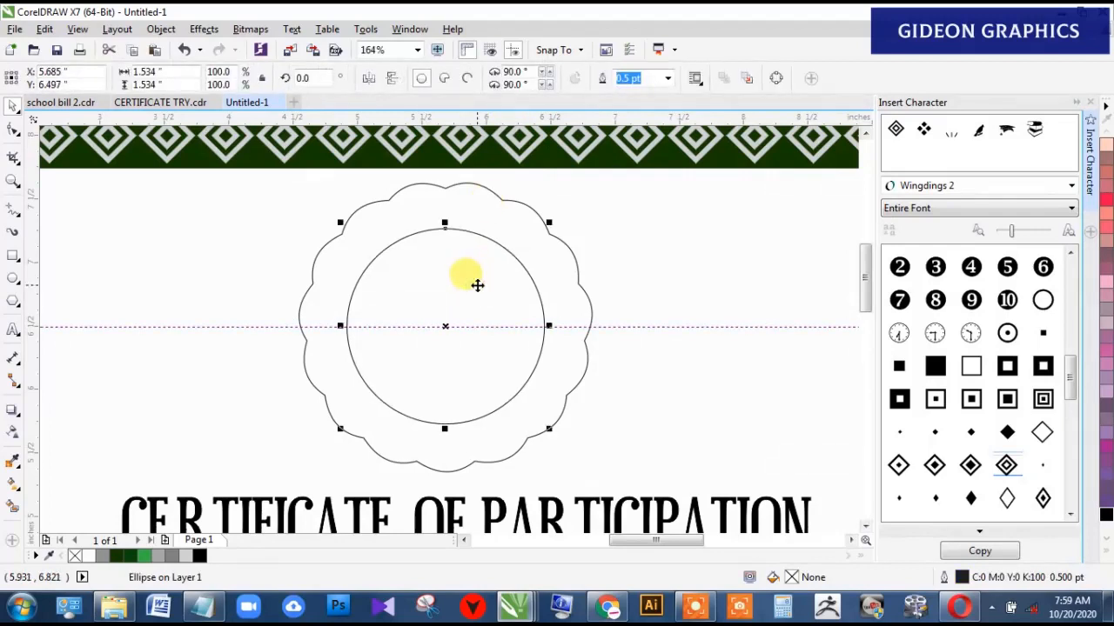
{"action": "key", "text": "Down"}
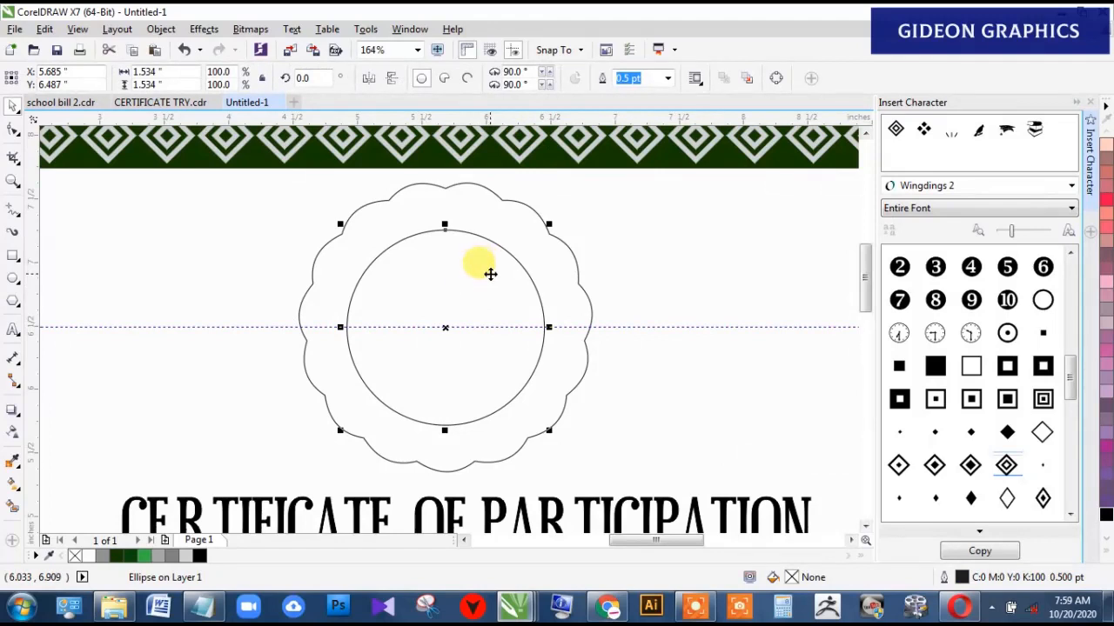
Step: Enlarge the circle about its centre to about 1.99 inches and add a concentric copy about 1.74 inches in diameter
{"action": "left_click", "coordinate": [490, 274]}
{"action": "left_click", "coordinate": [502, 271]}
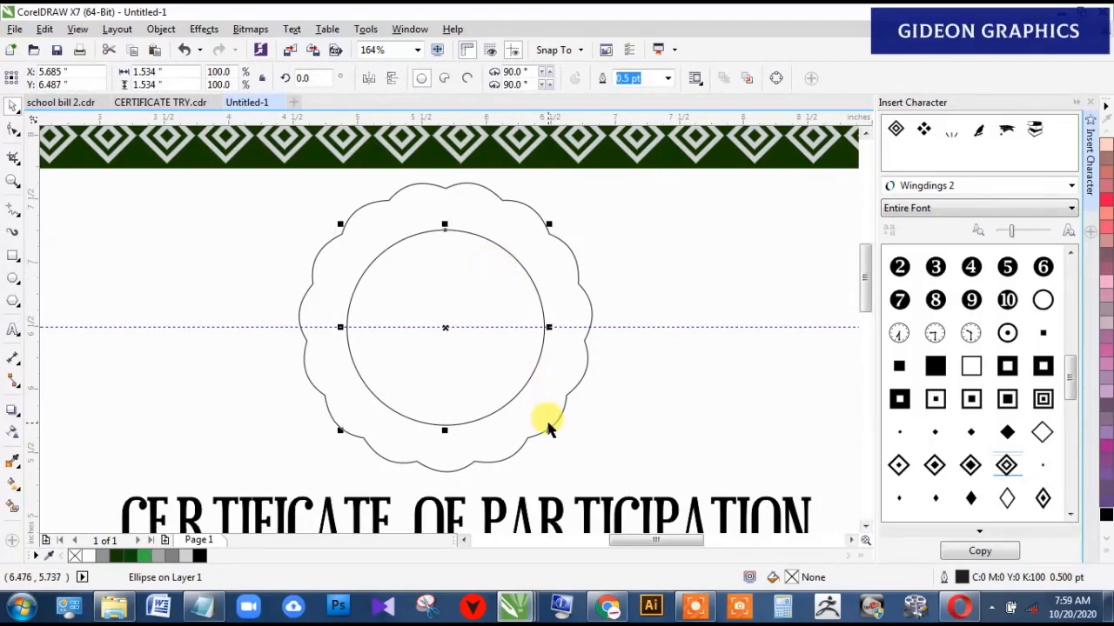
{"action": "left_click_drag", "start_coordinate": [546, 428], "coordinate": [564, 443]}
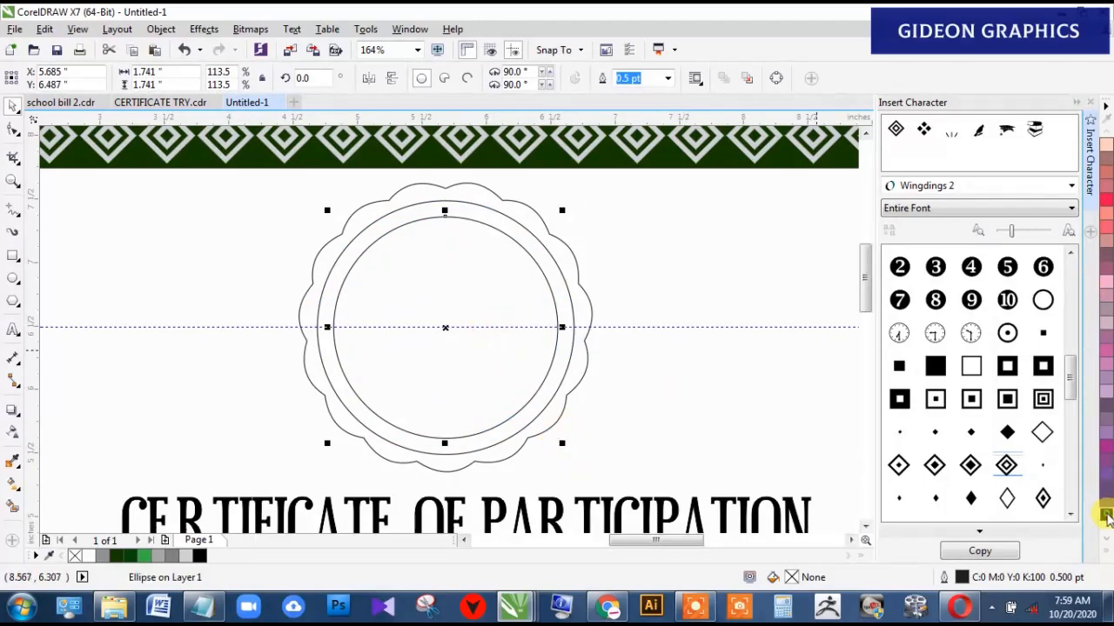
Step: Fill the inner circle with black and the scalloped shape with dark green C66 M0 Y98 K76
{"action": "left_click", "coordinate": [1107, 514]}
{"action": "left_click", "coordinate": [574, 270]}
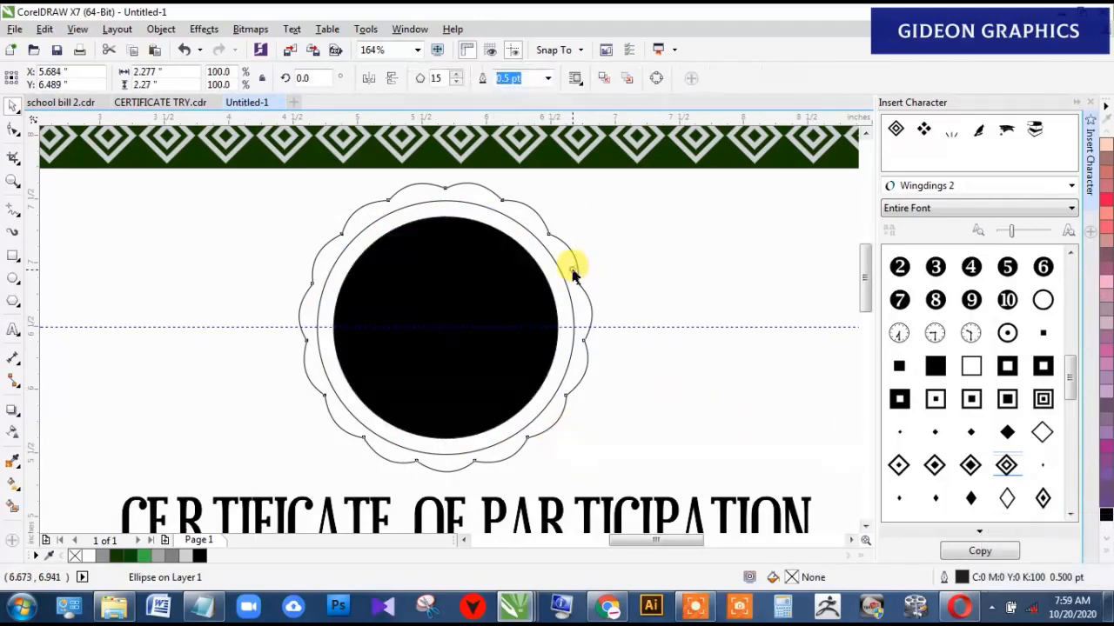
{"action": "left_click", "coordinate": [129, 555]}
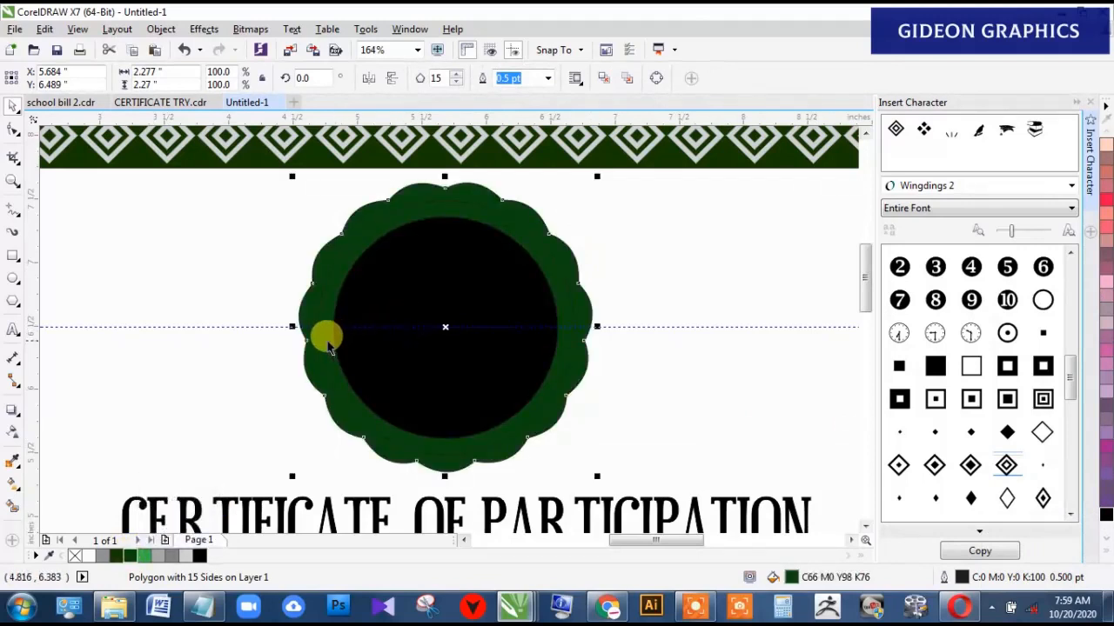
{"action": "left_click", "coordinate": [314, 329]}
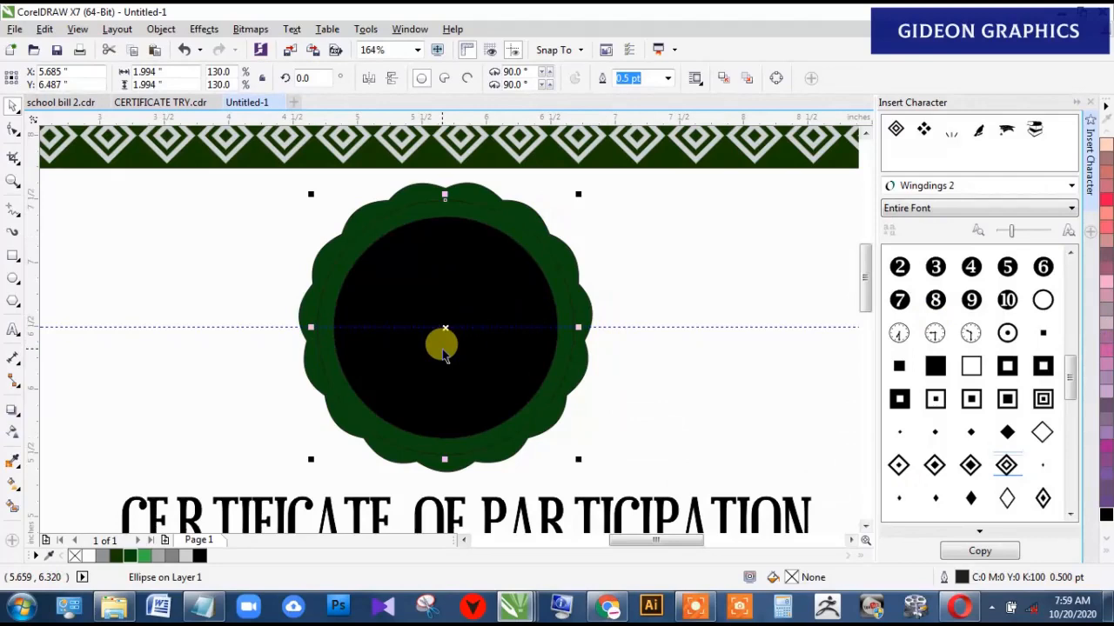
{"action": "key", "text": "shift+F4"}
{"action": "left_click", "coordinate": [763, 169]}
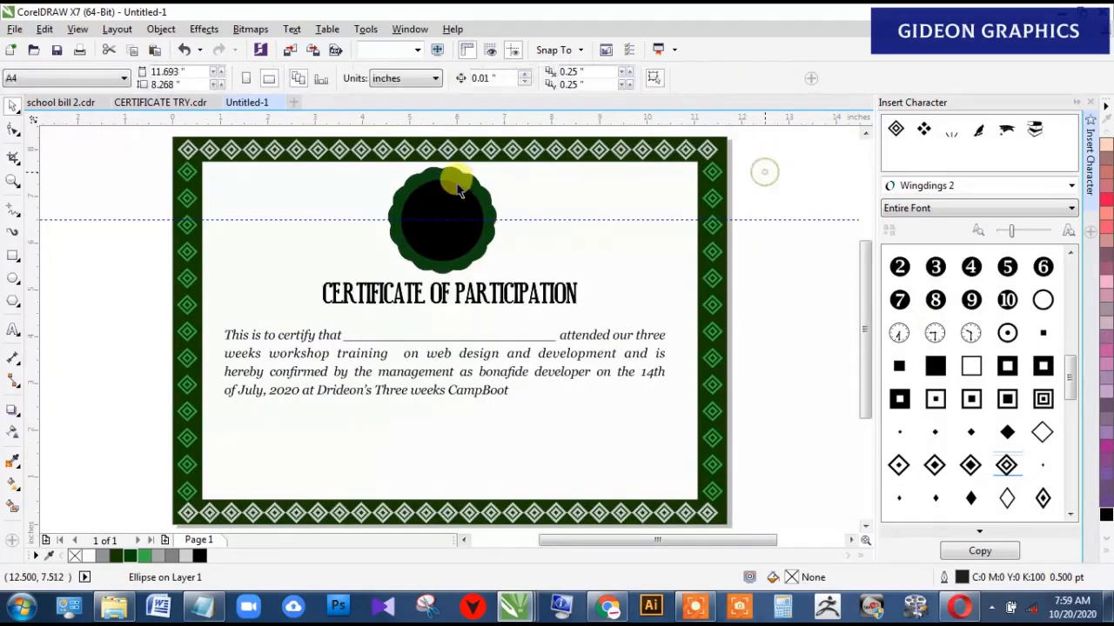
Step: Give the larger unfilled badge circle a 1.5 pt outline in green C75 M0 Y100 K0
{"action": "left_click", "coordinate": [474, 193]}
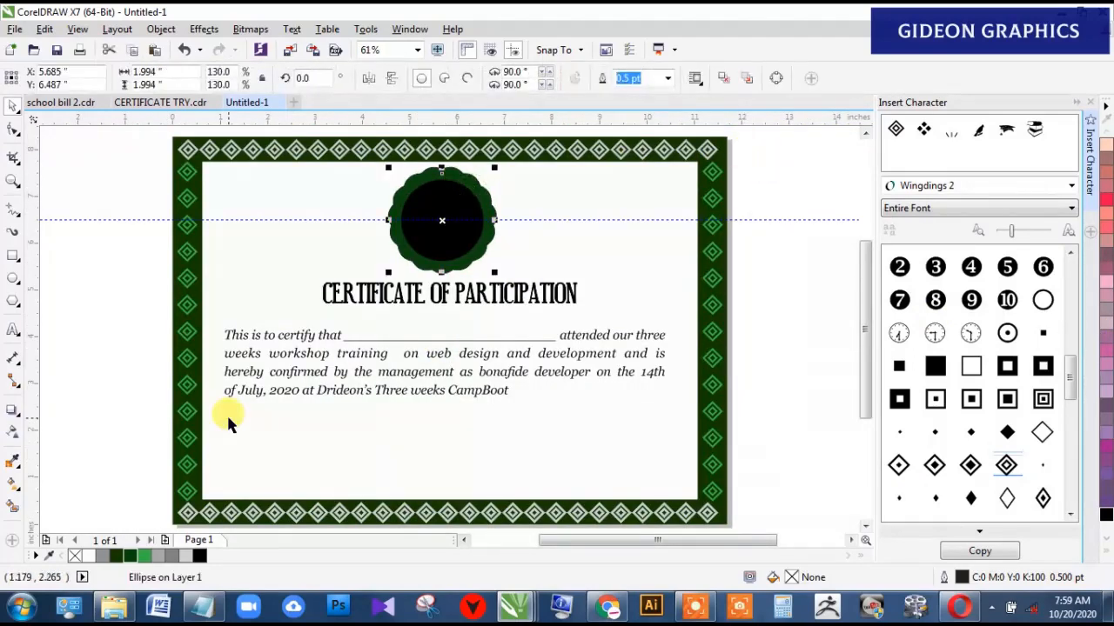
{"action": "right_click", "coordinate": [145, 557]}
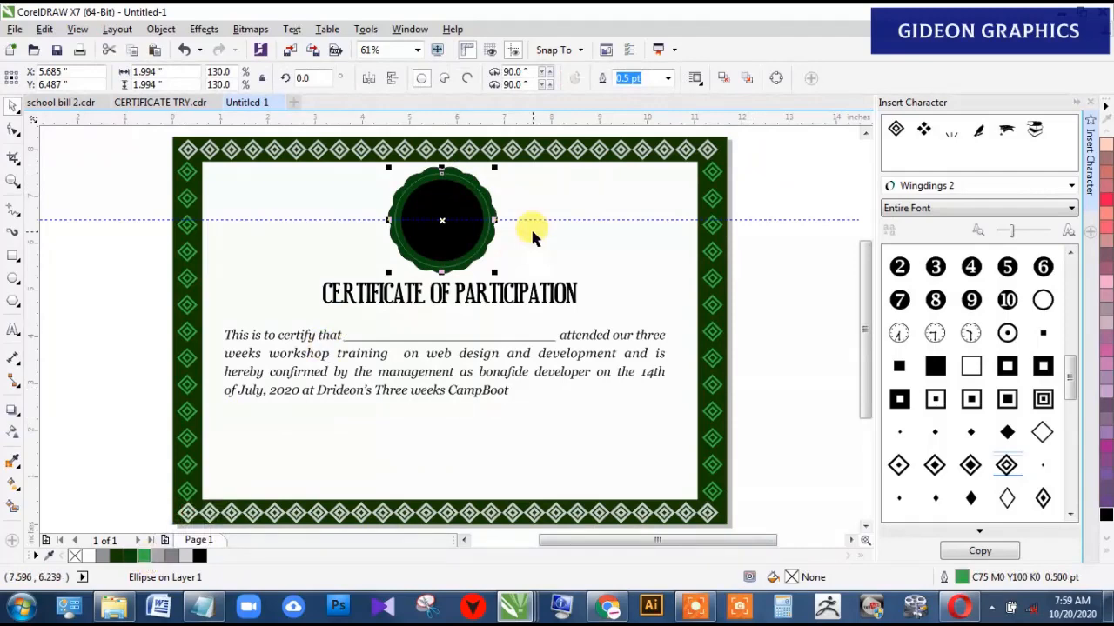
{"action": "key", "text": "F2"}
{"action": "mouse_move", "coordinate": [350, 164]}
{"action": "left_mouse_down"}
{"action": "mouse_move", "coordinate": [542, 259]}
{"action": "mouse_move", "coordinate": [556, 310]}
{"action": "left_mouse_up"}
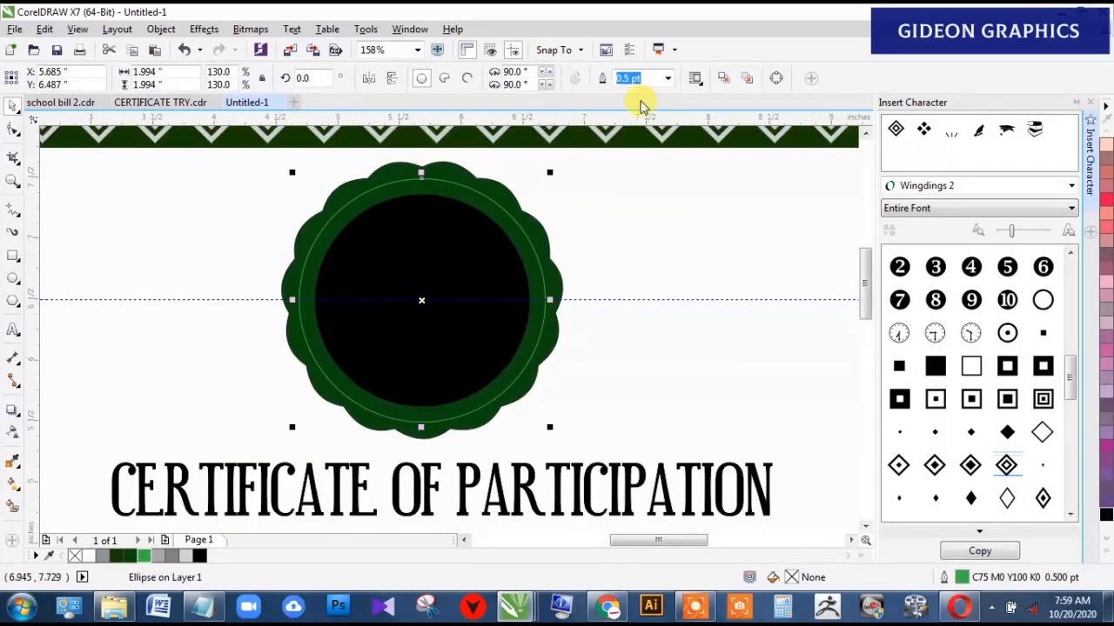
{"action": "left_click", "coordinate": [668, 79]}
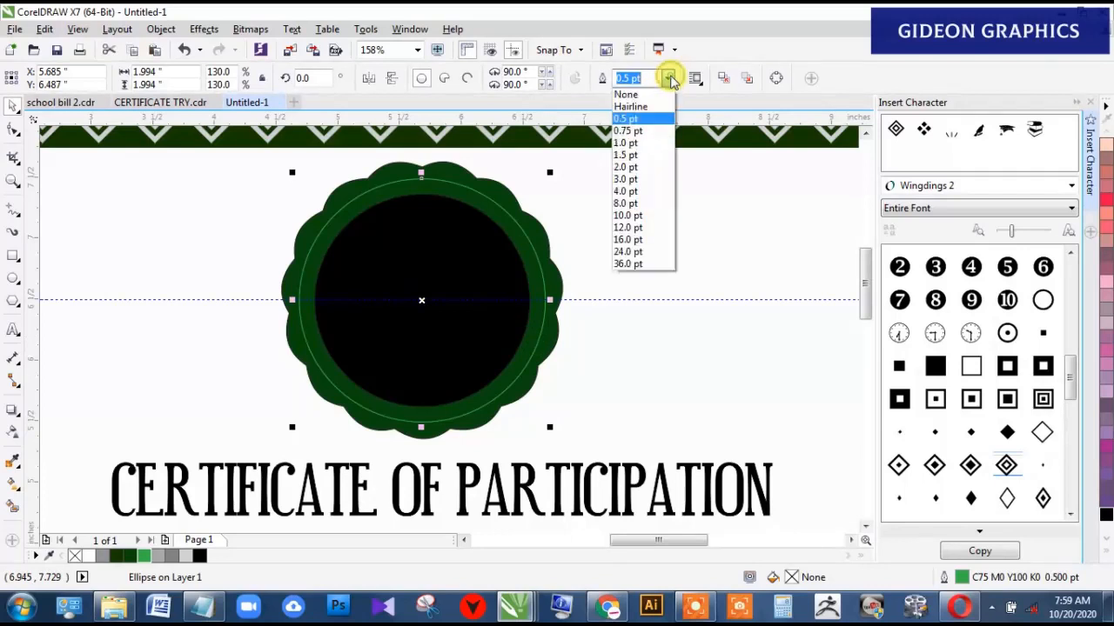
{"action": "left_click", "coordinate": [630, 156]}
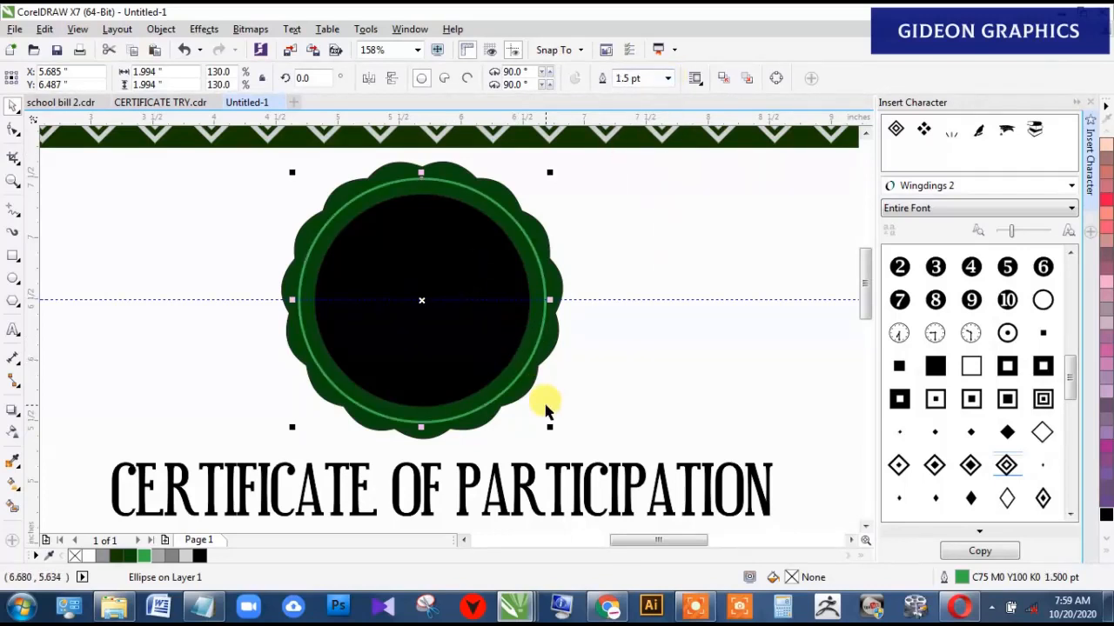
Step: Enlarge the black badge circle about its centre to about 1.89 inches and give it a 3.0 pt outline in green C75 M0 Y100 K0
{"action": "left_click", "coordinate": [472, 345]}
{"action": "left_click_drag", "start_coordinate": [534, 412], "coordinate": [542, 418]}
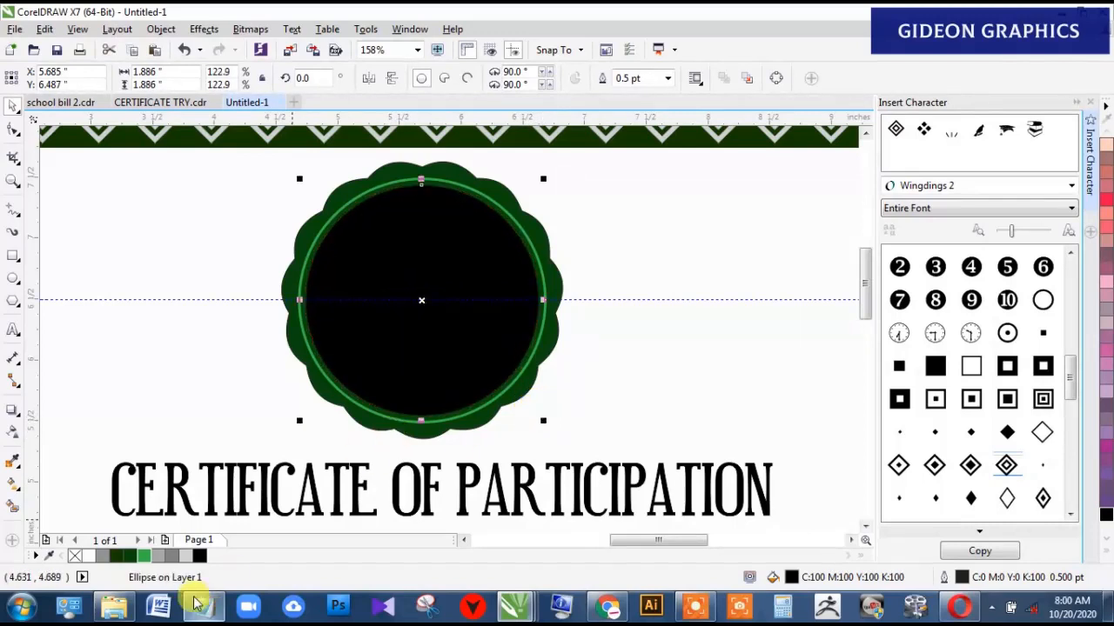
{"action": "right_click", "coordinate": [139, 556]}
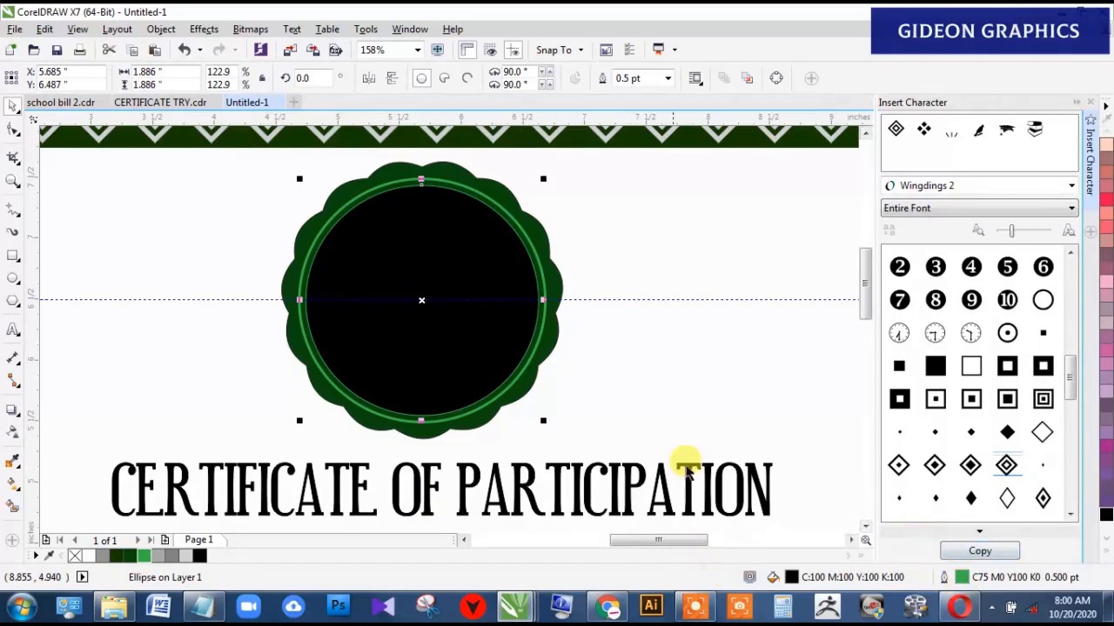
{"action": "left_click", "coordinate": [668, 78]}
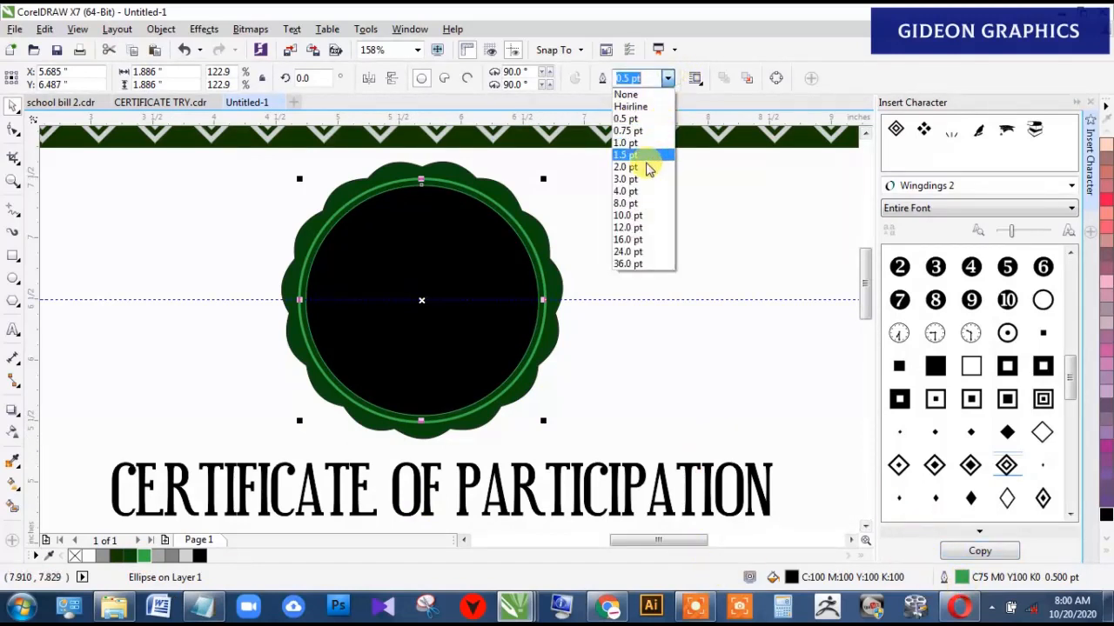
{"action": "left_click", "coordinate": [636, 178]}
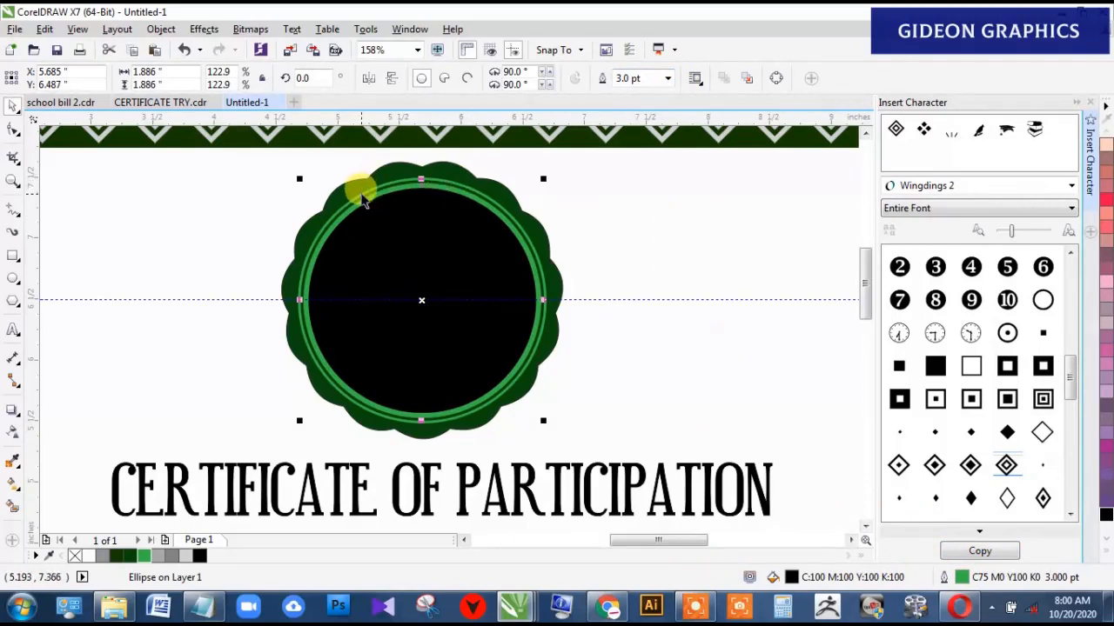
Step: Fill the larger badge circle behind the black one with pale green C38 M15 Y37 K0
{"action": "left_click", "coordinate": [363, 199]}
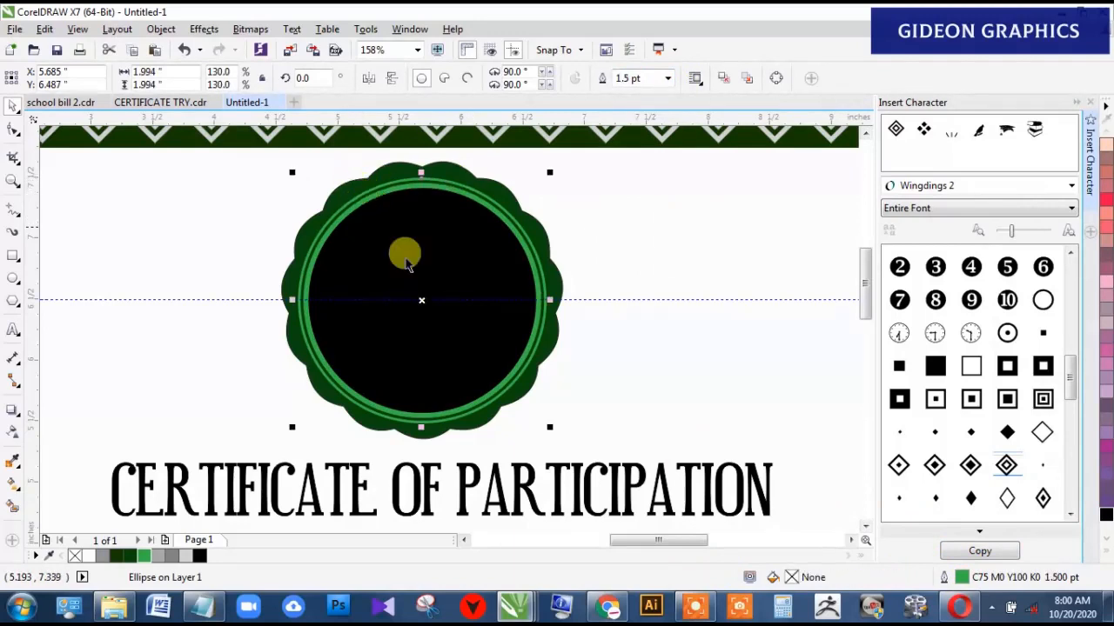
{"action": "double_click", "coordinate": [962, 577]}
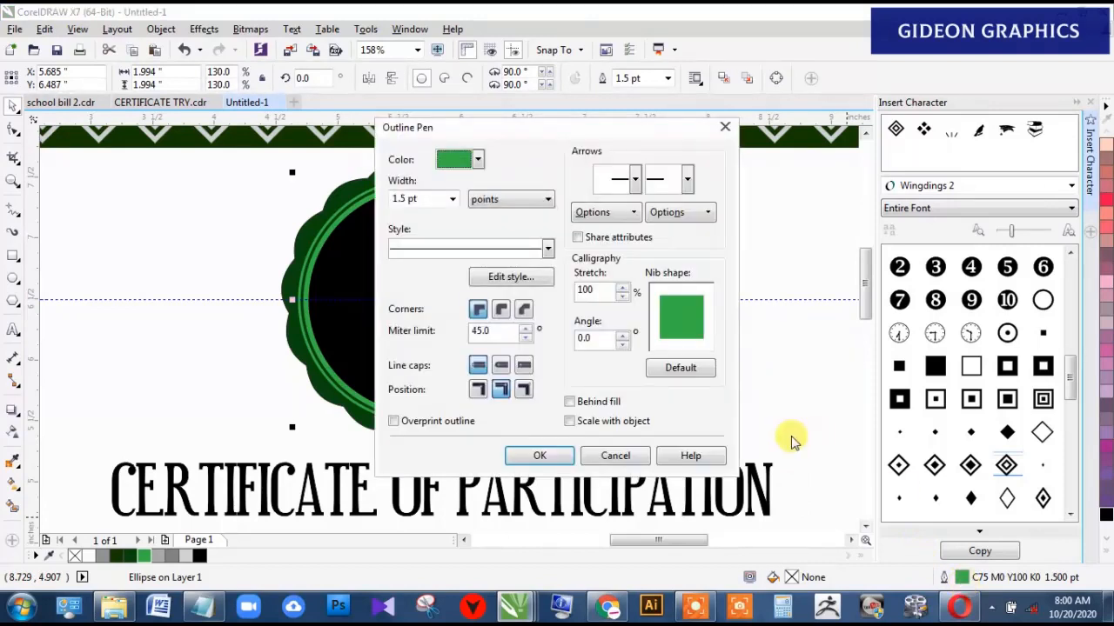
{"action": "left_click", "coordinate": [614, 458]}
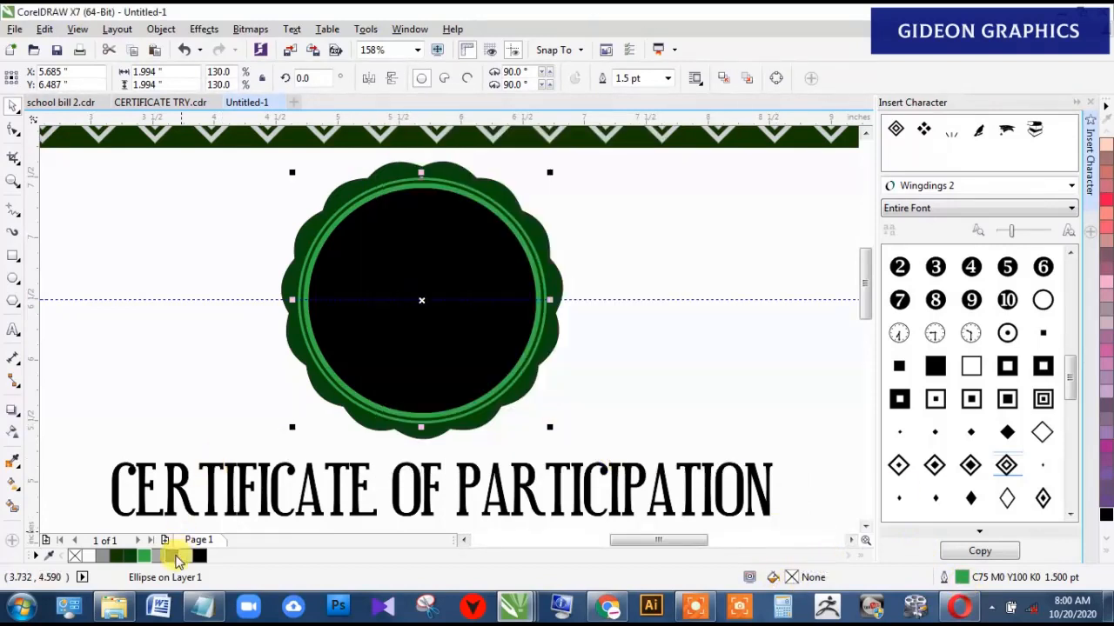
{"action": "left_click", "coordinate": [177, 560]}
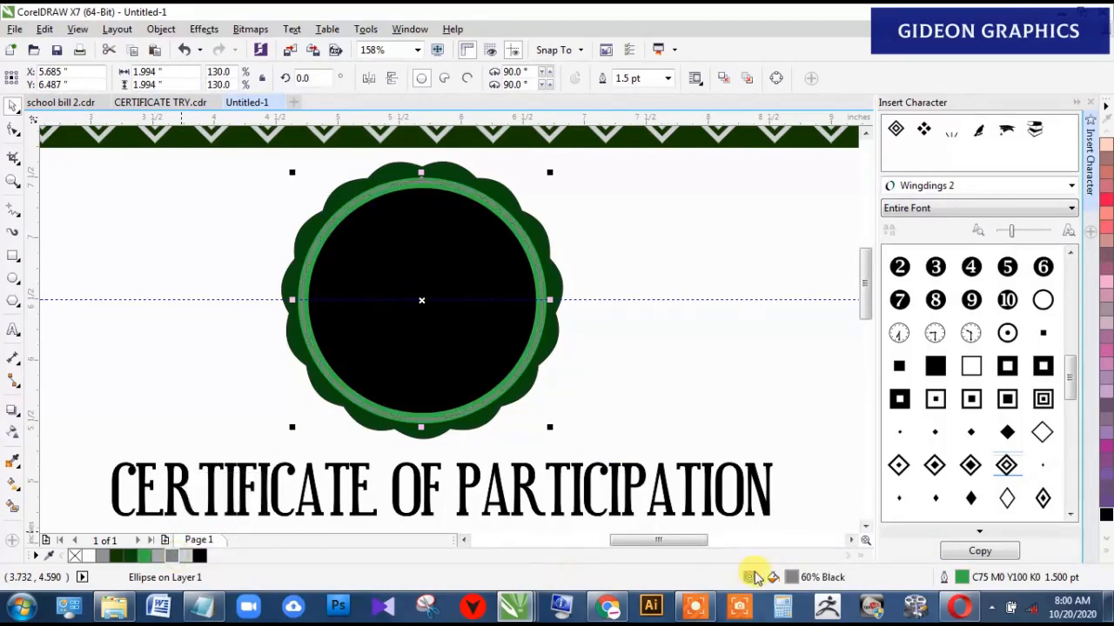
{"action": "double_click", "coordinate": [790, 579]}
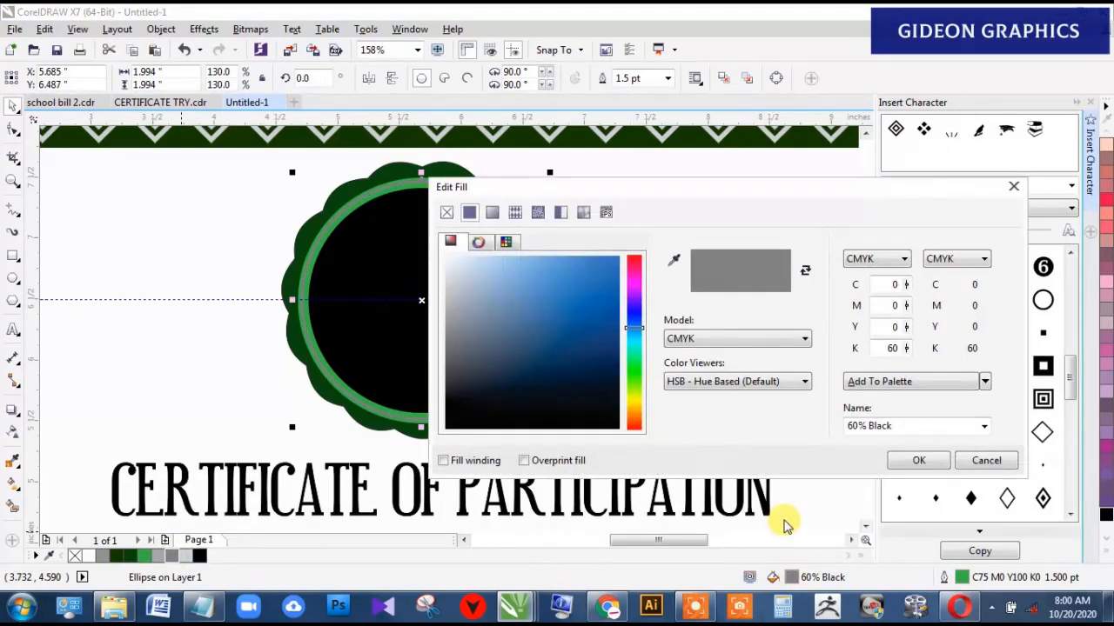
{"action": "left_click", "coordinate": [633, 371]}
{"action": "mouse_move", "coordinate": [597, 344]}
{"action": "left_mouse_down"}
{"action": "mouse_move", "coordinate": [602, 267]}
{"action": "mouse_move", "coordinate": [482, 313]}
{"action": "mouse_move", "coordinate": [485, 365]}
{"action": "mouse_move", "coordinate": [552, 383]}
{"action": "mouse_move", "coordinate": [582, 331]}
{"action": "mouse_move", "coordinate": [500, 359]}
{"action": "mouse_move", "coordinate": [459, 308]}
{"action": "mouse_move", "coordinate": [464, 291]}
{"action": "mouse_move", "coordinate": [505, 269]}
{"action": "mouse_move", "coordinate": [552, 273]}
{"action": "mouse_move", "coordinate": [462, 281]}
{"action": "mouse_move", "coordinate": [466, 301]}
{"action": "left_mouse_up"}
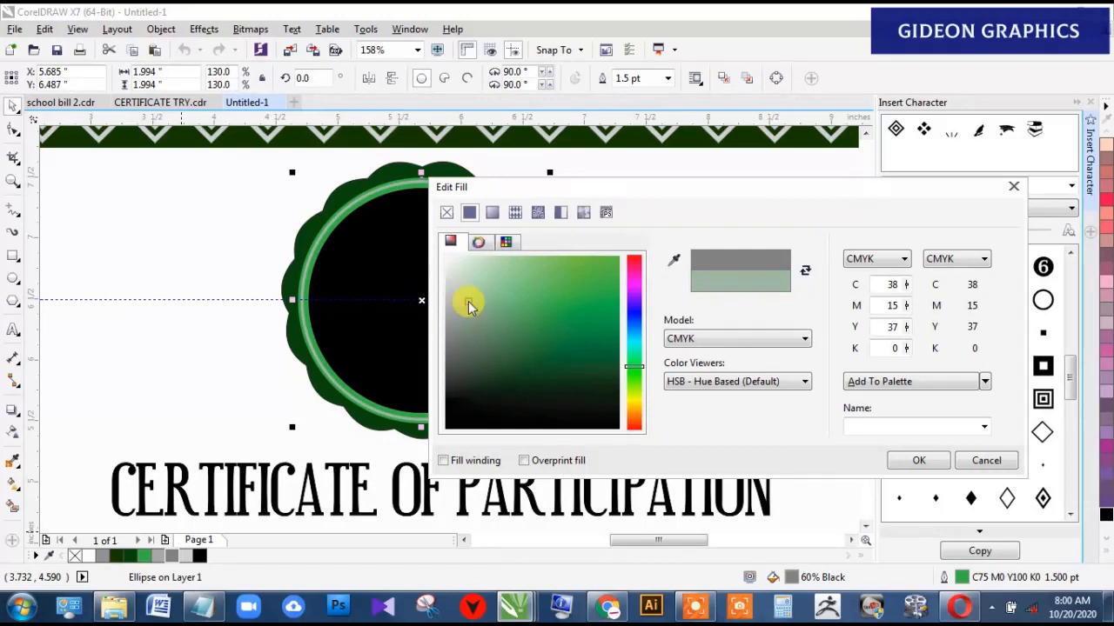
{"action": "left_click", "coordinate": [918, 460]}
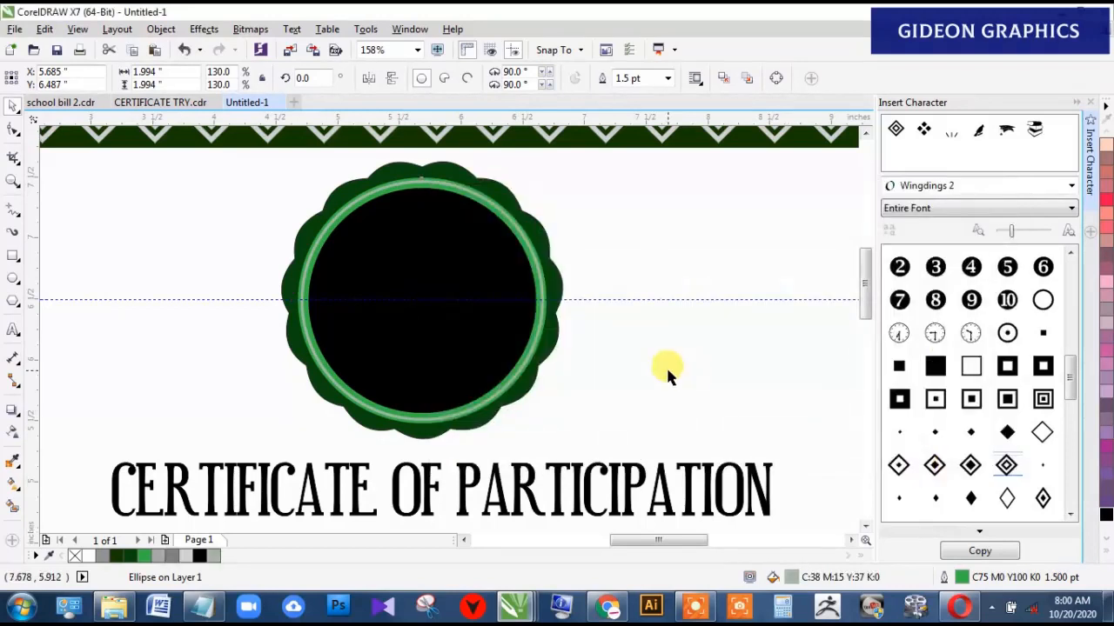
Step: Reduce the black badge circle about its centre to about 1.87 inches in diameter
{"action": "left_click", "coordinate": [534, 287]}
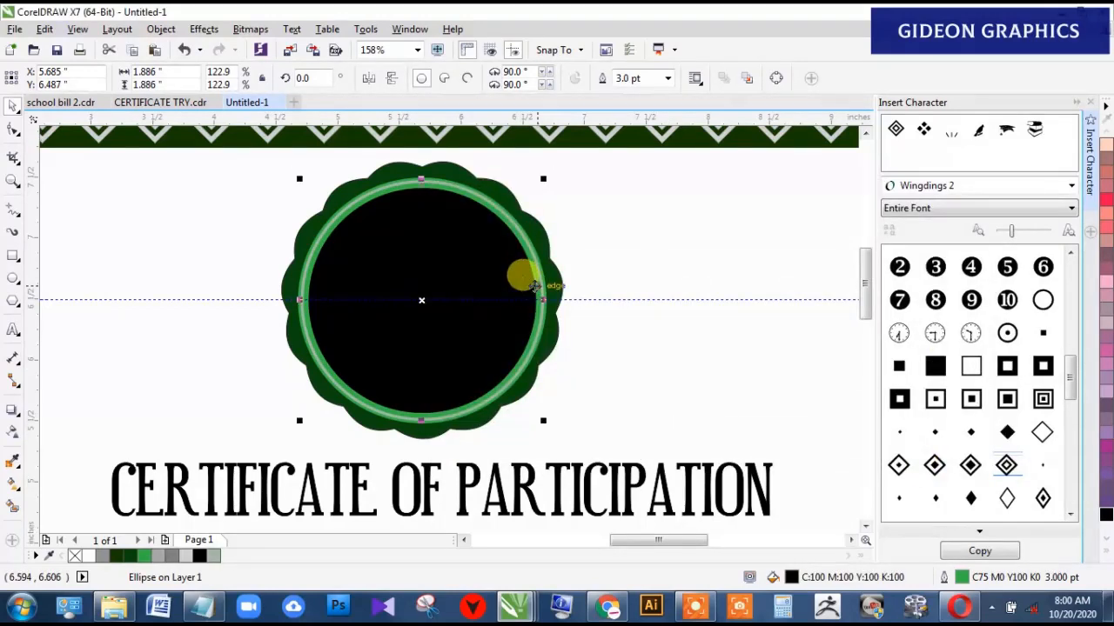
{"action": "left_click_drag", "start_coordinate": [541, 180], "coordinate": [538, 180]}
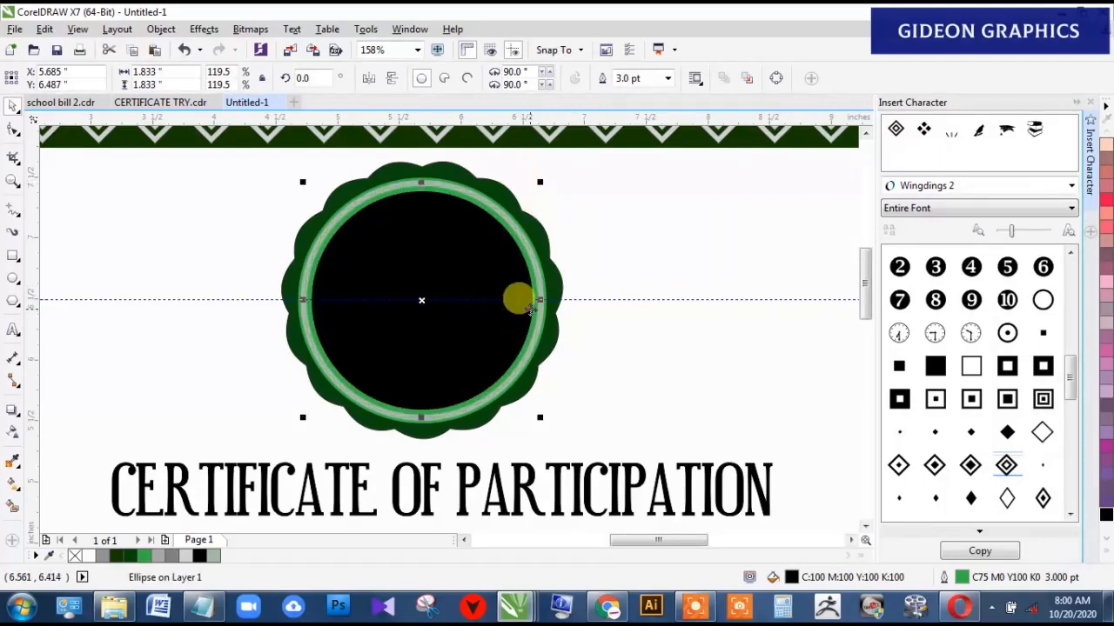
{"action": "left_click_drag", "start_coordinate": [262, 190], "coordinate": [595, 476]}
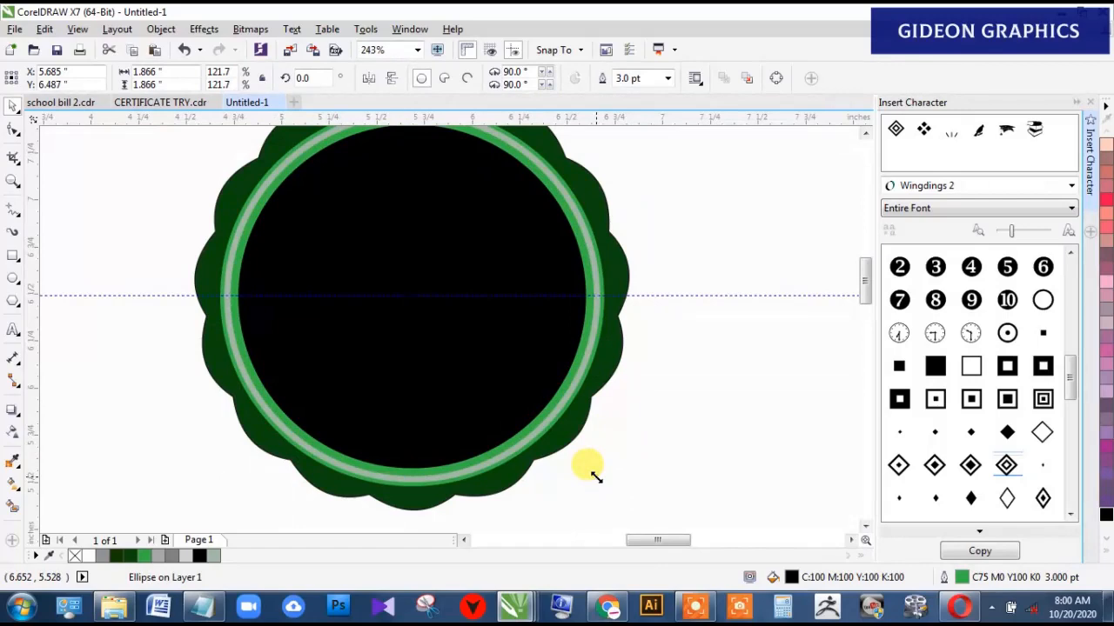
{"action": "key", "text": "F4"}
{"action": "left_click", "coordinate": [768, 181]}
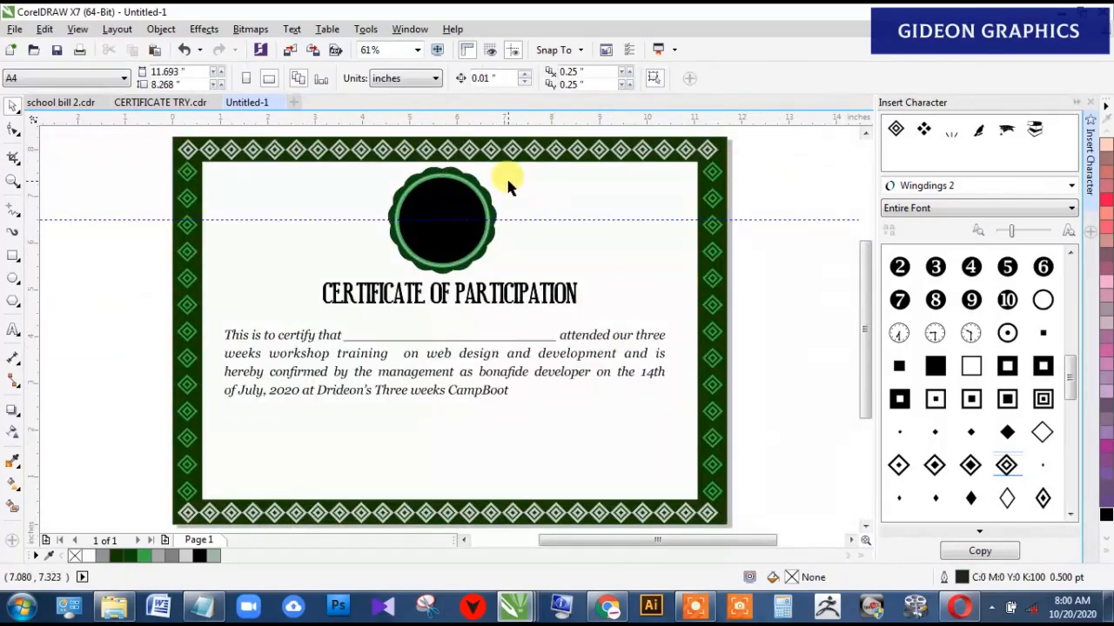
{"action": "left_click", "coordinate": [162, 103]}
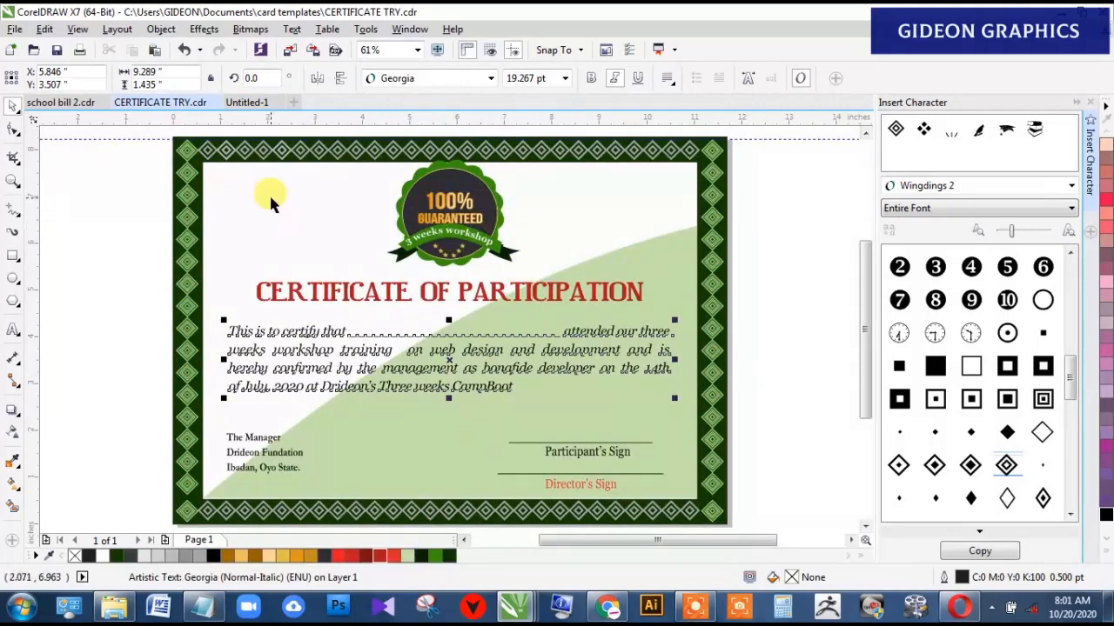
{"action": "left_click", "coordinate": [248, 104]}
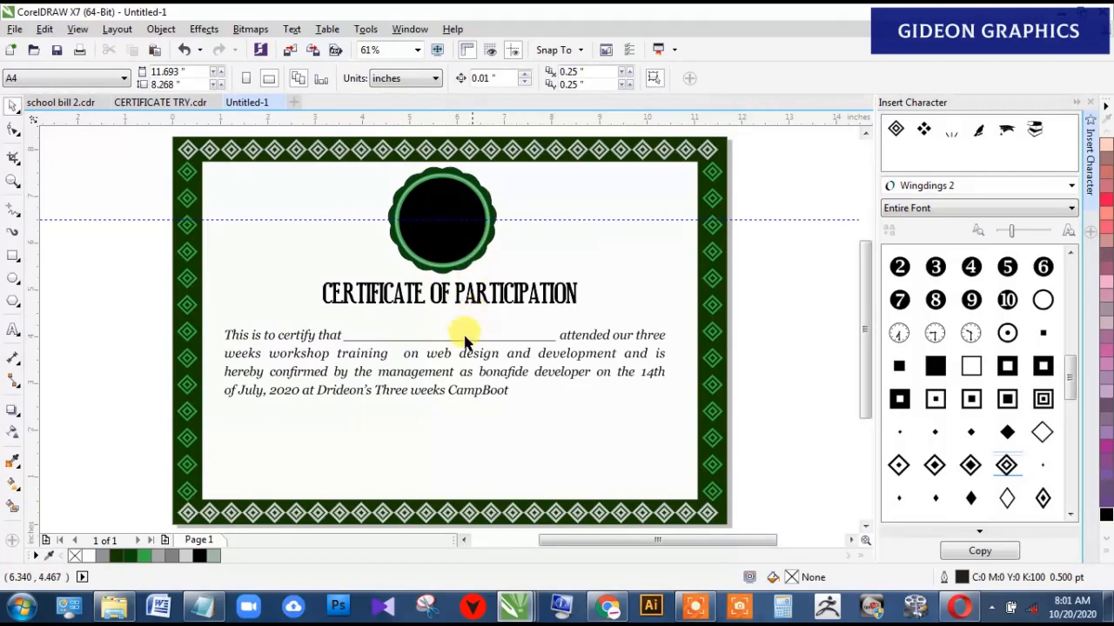
{"action": "left_click", "coordinate": [13, 333]}
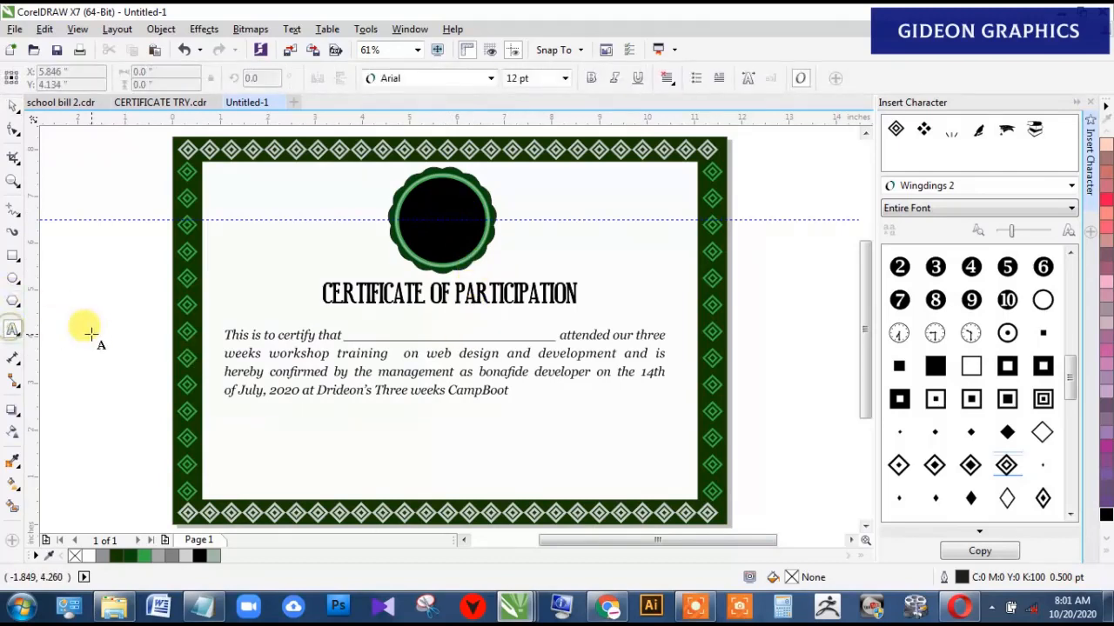
{"action": "left_click", "coordinate": [101, 338]}
{"action": "type", "text": "tHE"}
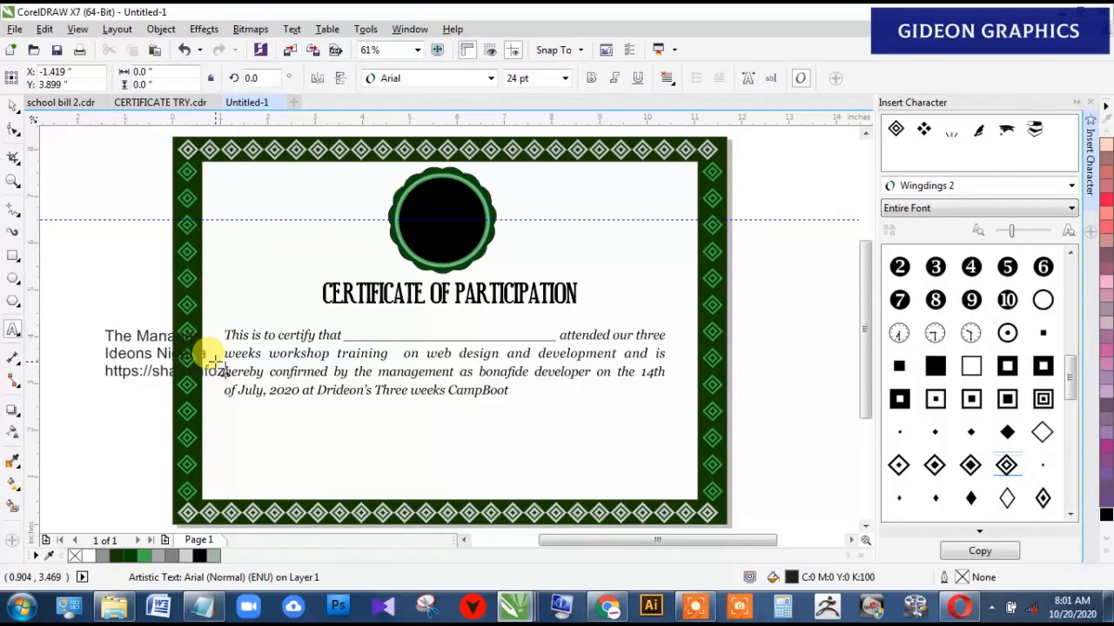
{"action": "left_click", "coordinate": [214, 361]}
{"action": "type", "text": ".wordpress.com"}
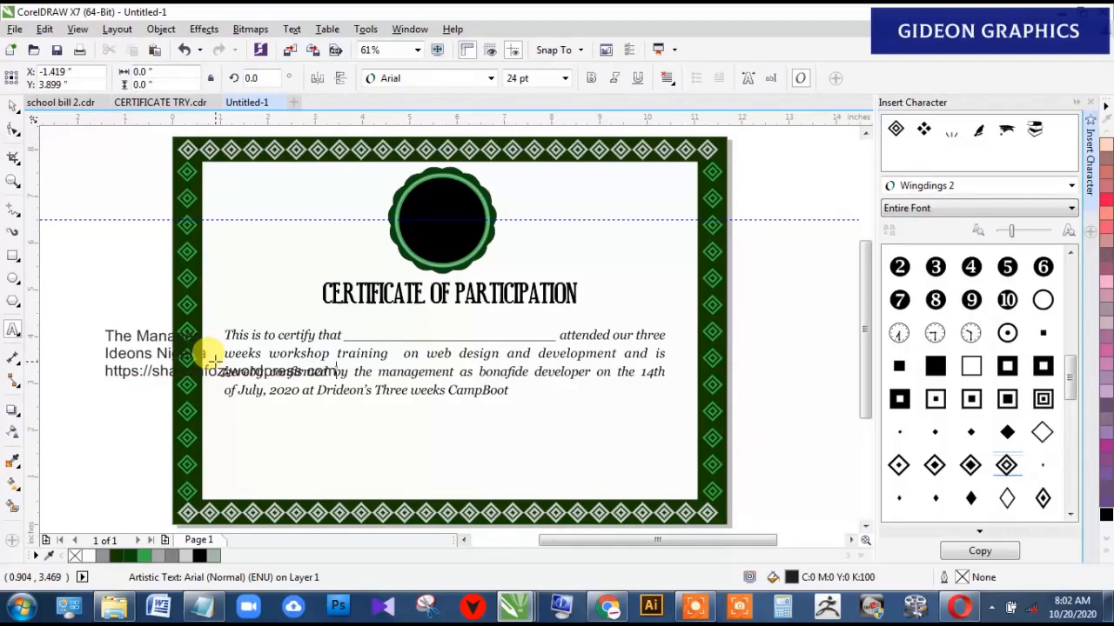
{"action": "key", "text": "ctrl+space"}
{"action": "left_click_drag", "start_coordinate": [215, 360], "coordinate": [321, 443]}
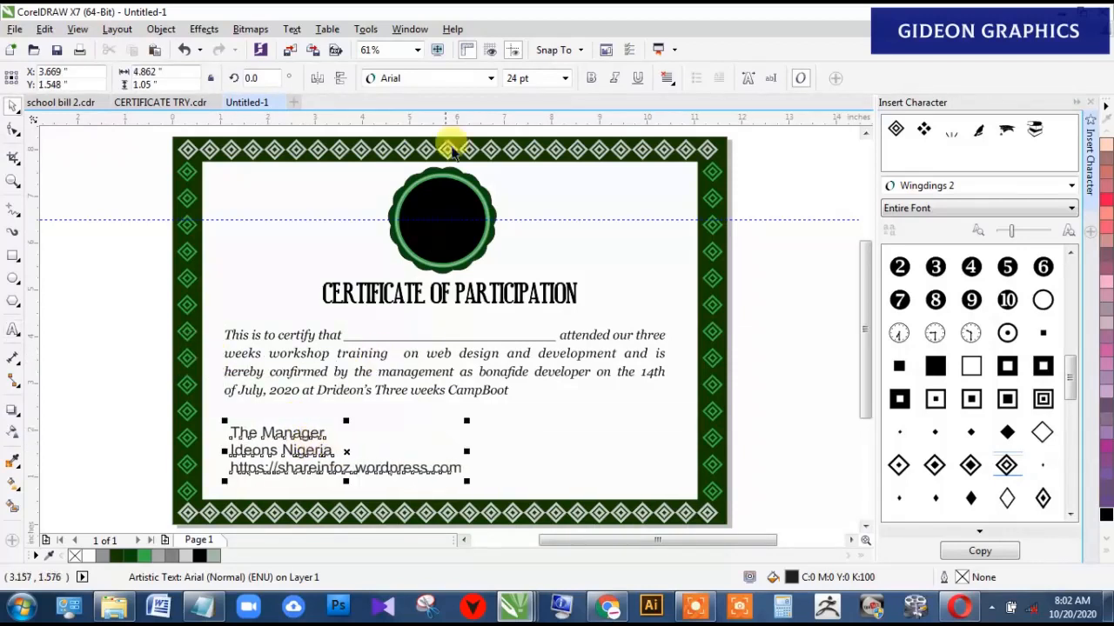
Step: Set the manager's three-line text in bold Georgia
{"action": "left_click", "coordinate": [491, 78]}
{"action": "mouse_move", "coordinate": [447, 118]}
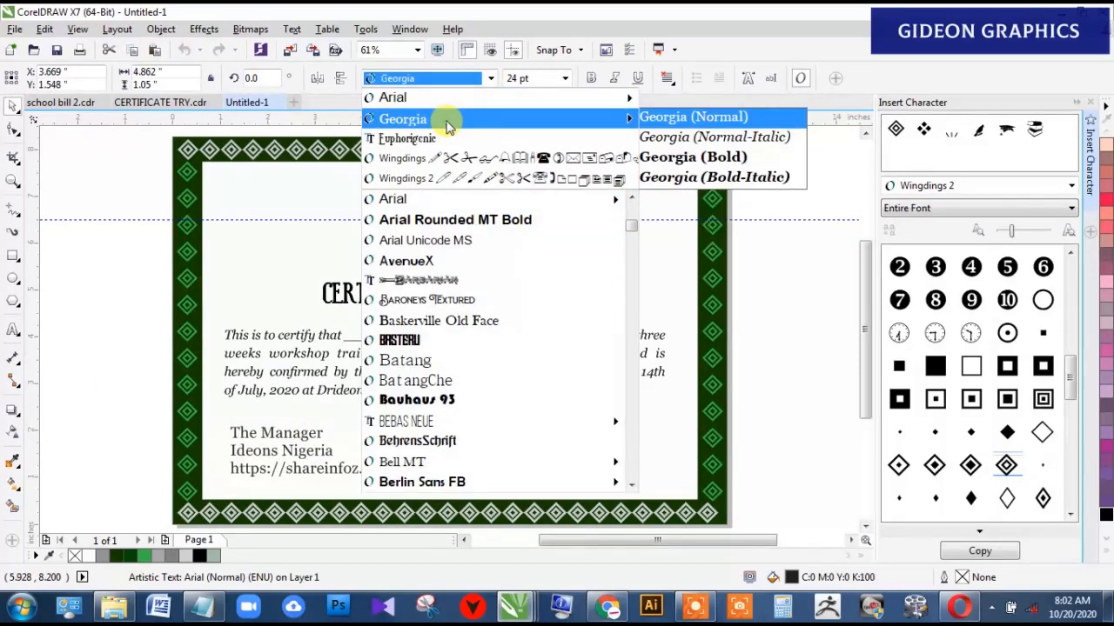
{"action": "left_click", "coordinate": [447, 118]}
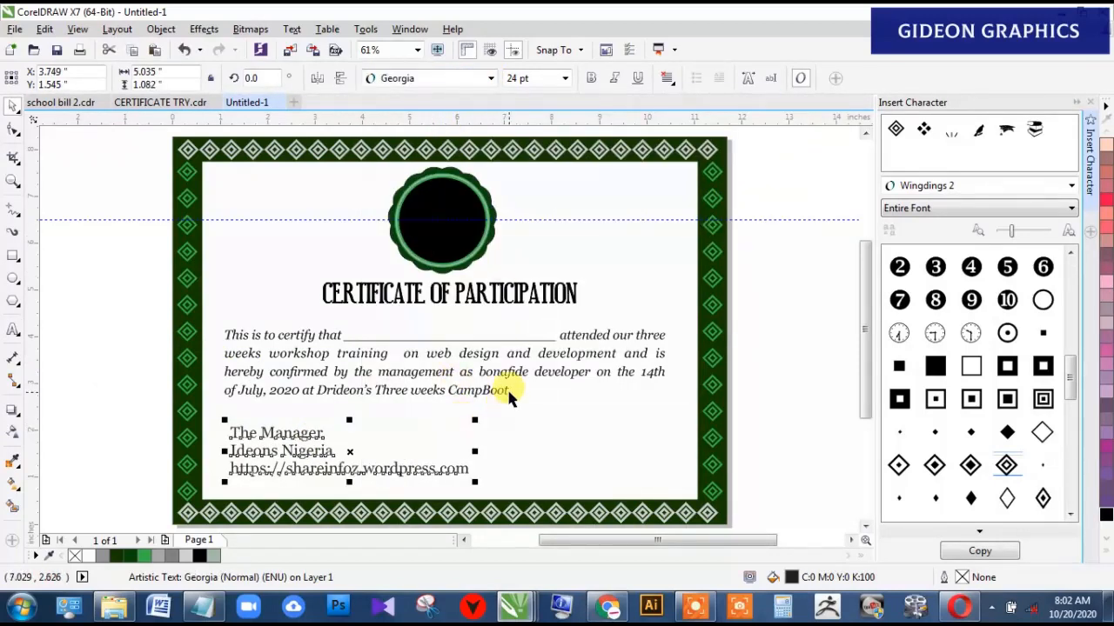
{"action": "left_click", "coordinate": [592, 78]}
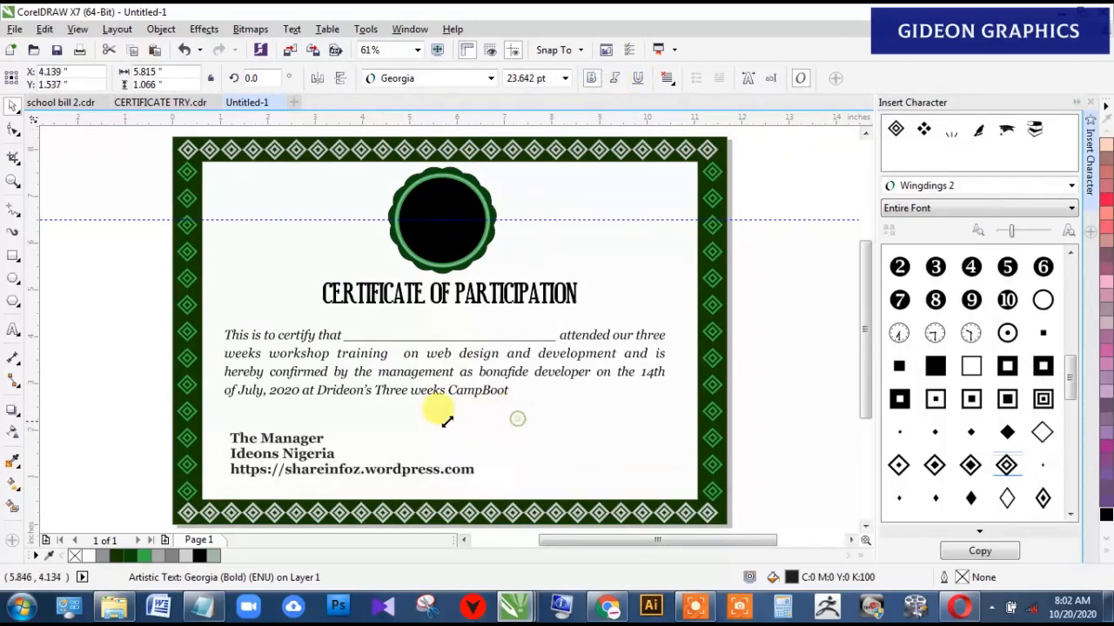
Step: Scale the manager's text down to about 14.9 pt, move it close to the border's lower-left corner and remove its bold style
{"action": "left_click_drag", "start_coordinate": [447, 422], "coordinate": [412, 423]}
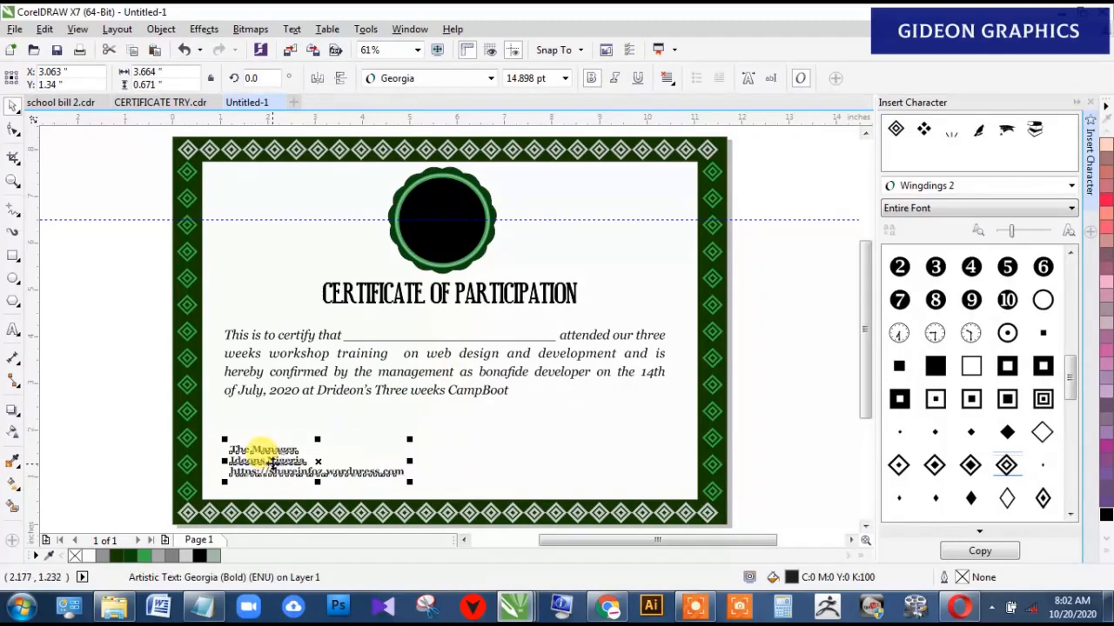
{"action": "left_click_drag", "start_coordinate": [259, 455], "coordinate": [241, 445]}
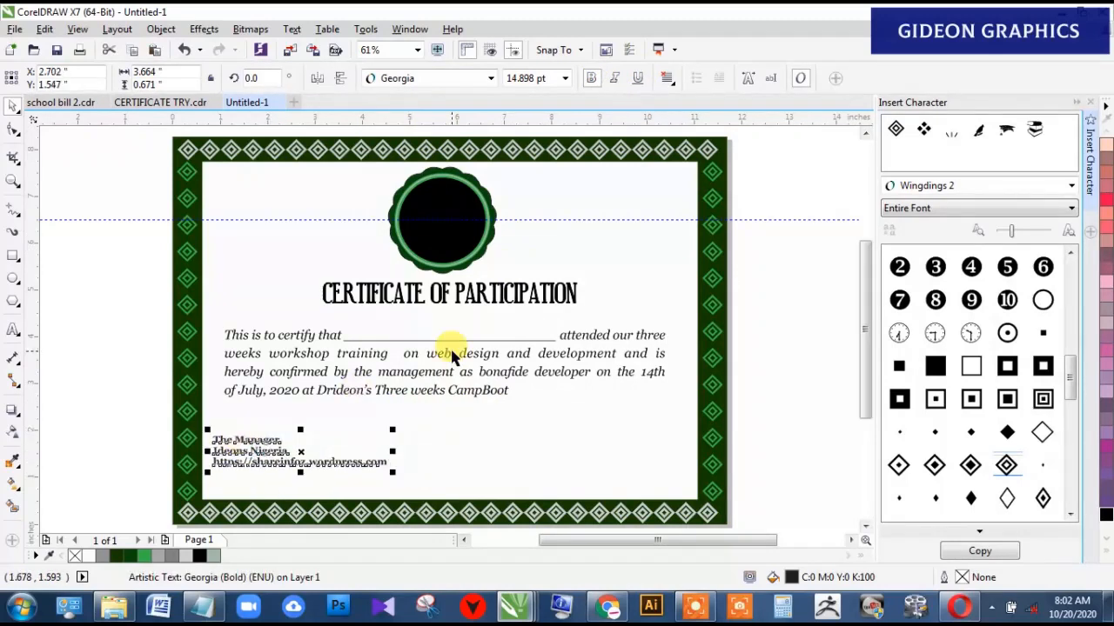
{"action": "left_click", "coordinate": [593, 78]}
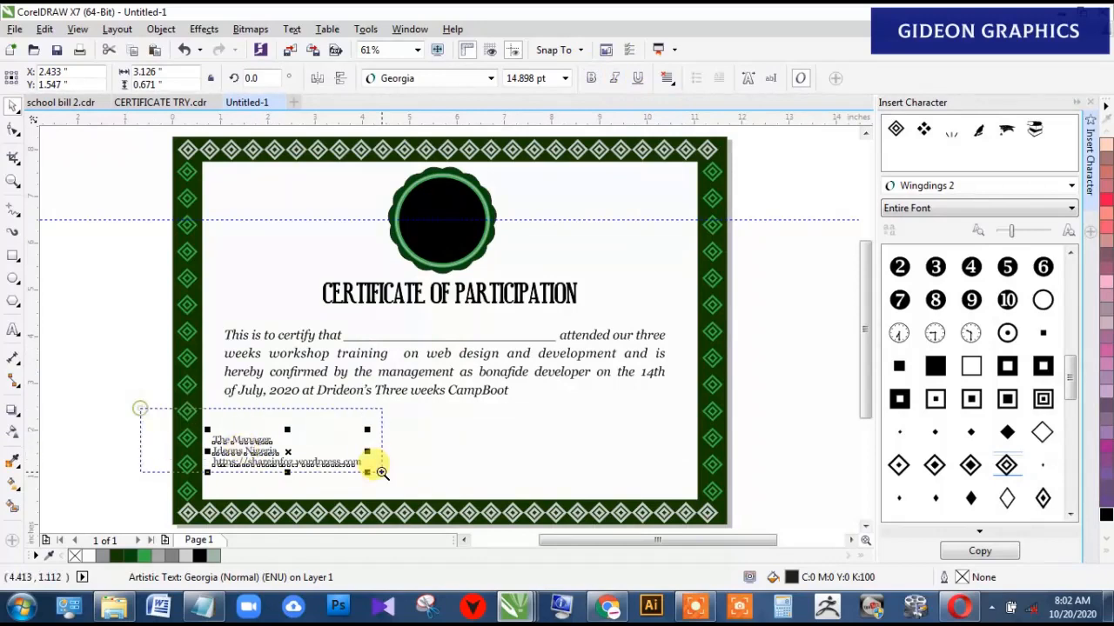
Step: Set the "The Manager" line of the manager's text to 16 pt bold, leaving the other two lines as they are
{"action": "scroll", "coordinate": [418, 483], "scroll_direction": "up", "scroll_amount": 2}
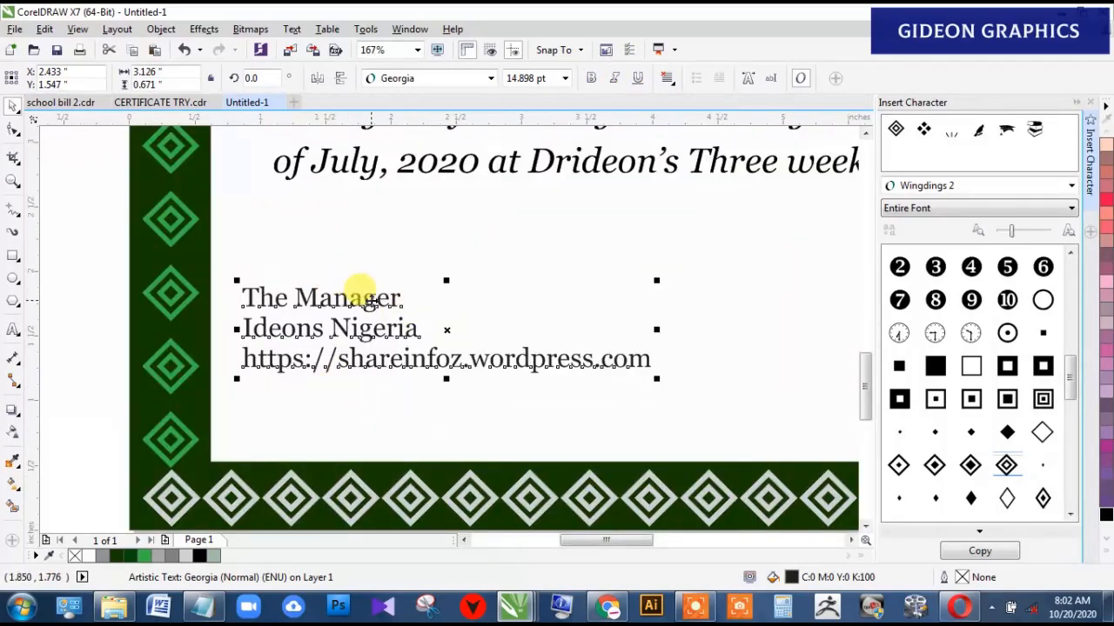
{"action": "key", "text": "F10"}
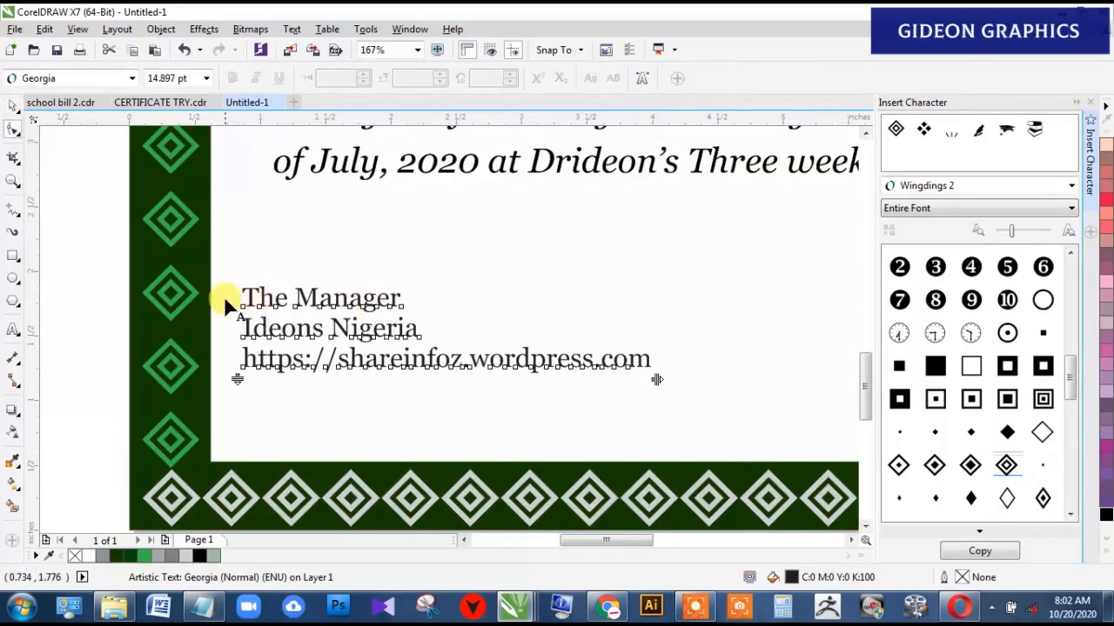
{"action": "left_click_drag", "start_coordinate": [231, 300], "coordinate": [415, 318]}
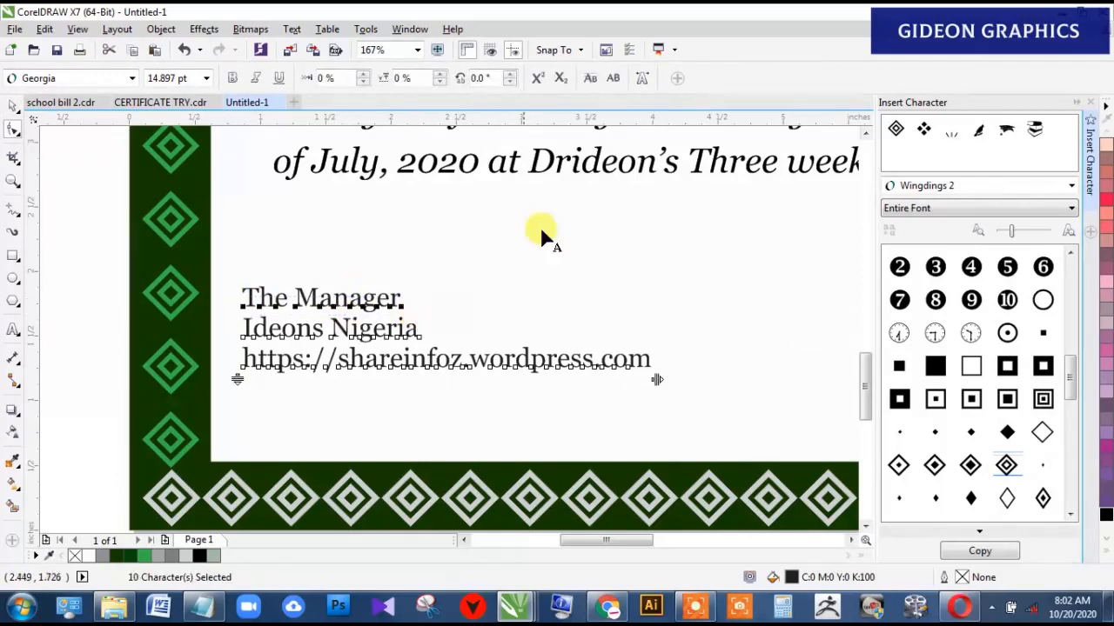
{"action": "left_click", "coordinate": [207, 78]}
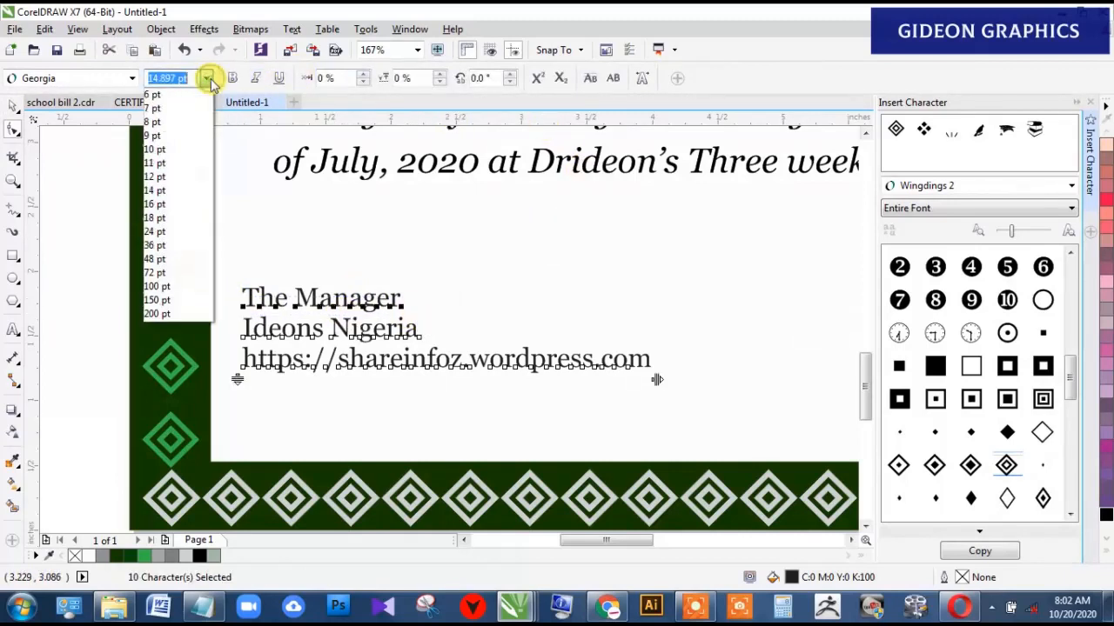
{"action": "left_click", "coordinate": [168, 207]}
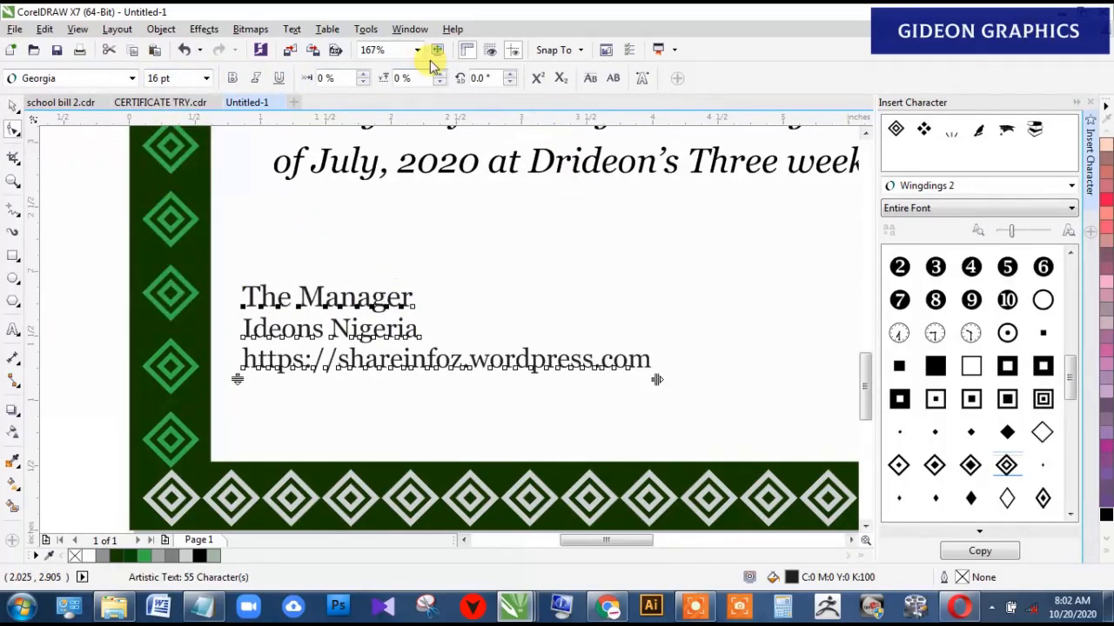
{"action": "left_click", "coordinate": [233, 79]}
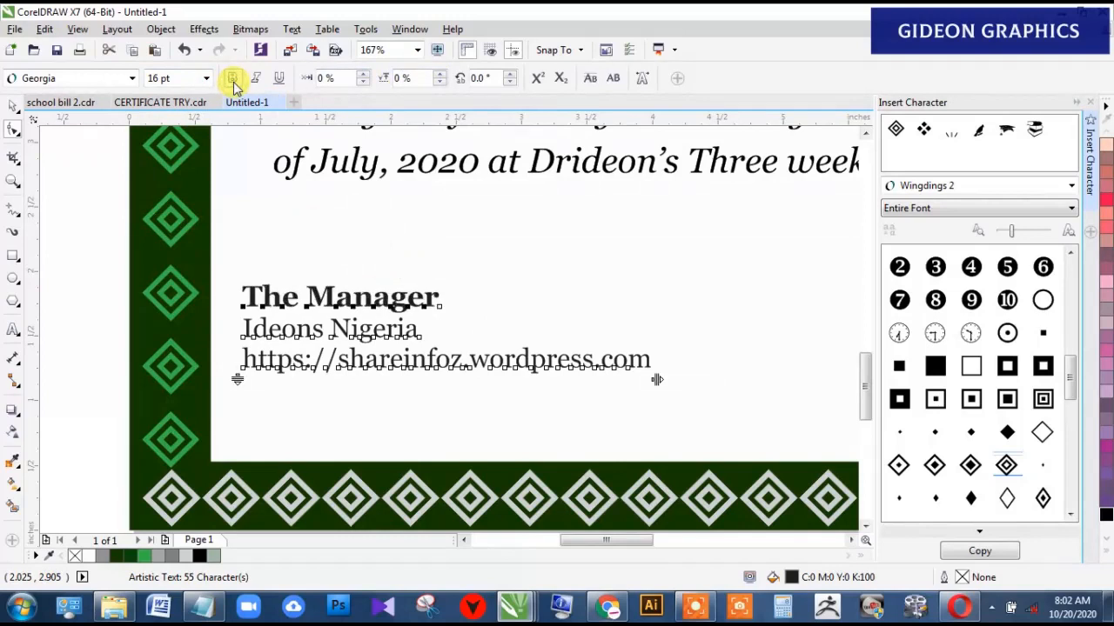
{"action": "left_click", "coordinate": [13, 104]}
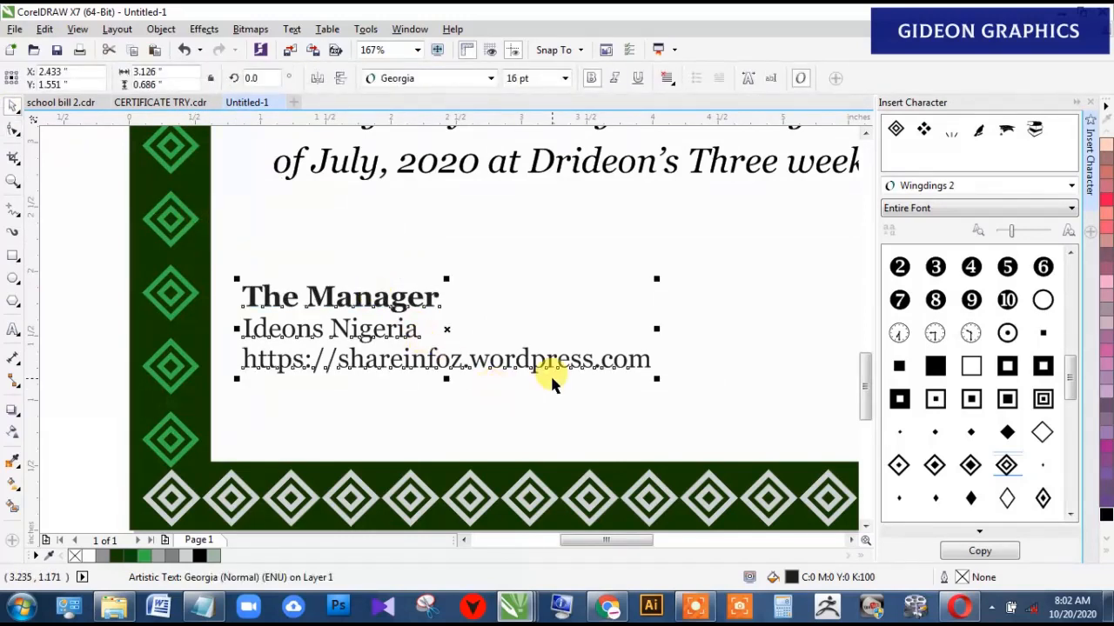
Step: Italicise the manager's three-line text and shift it slightly right and down, centring it at about X 2.69, Y 1.49 inches
{"action": "left_click", "coordinate": [614, 79]}
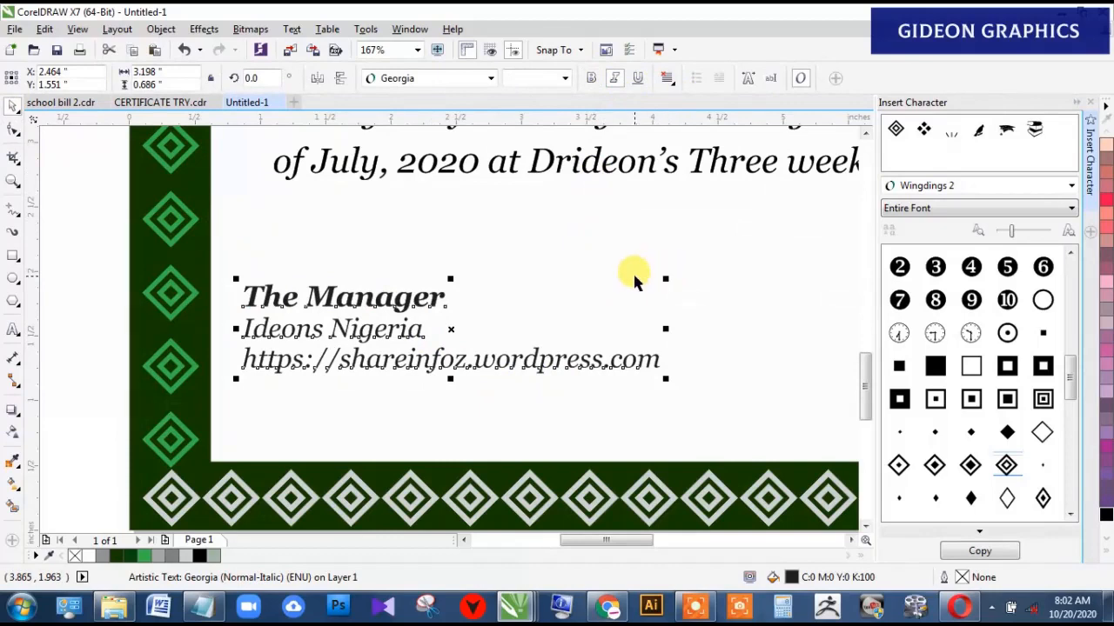
{"action": "key", "text": "F4"}
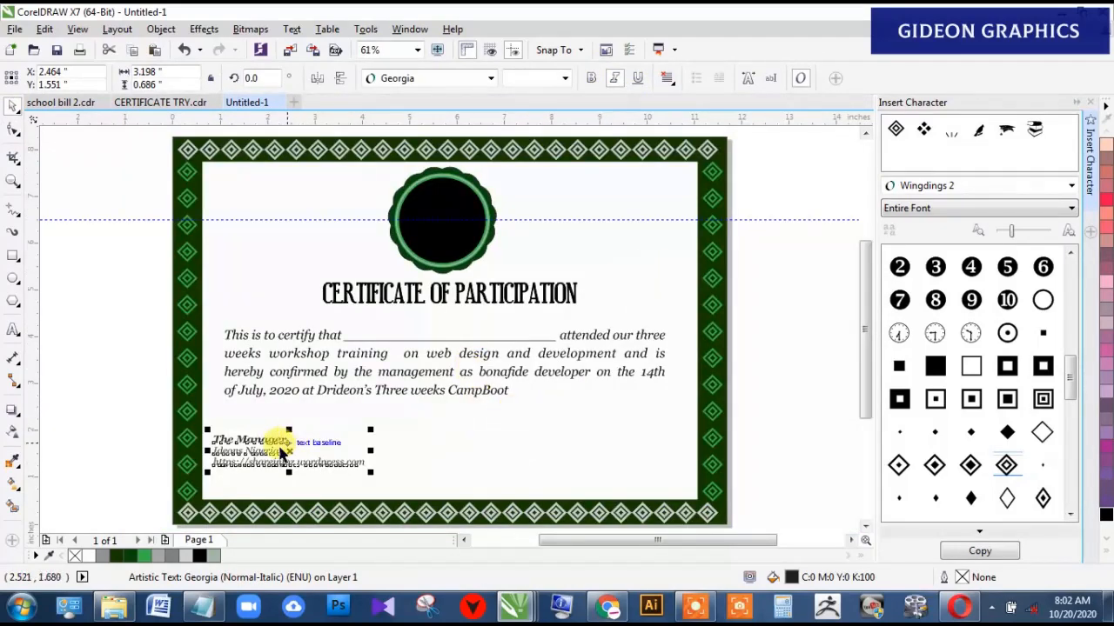
{"action": "mouse_move", "coordinate": [287, 454]}
{"action": "left_mouse_down"}
{"action": "mouse_move", "coordinate": [280, 440]}
{"action": "mouse_move", "coordinate": [300, 460]}
{"action": "left_mouse_up"}
{"action": "mouse_move", "coordinate": [299, 457]}
{"action": "left_mouse_down"}
{"action": "mouse_move", "coordinate": [290, 453]}
{"action": "mouse_move", "coordinate": [299, 460]}
{"action": "left_mouse_up"}
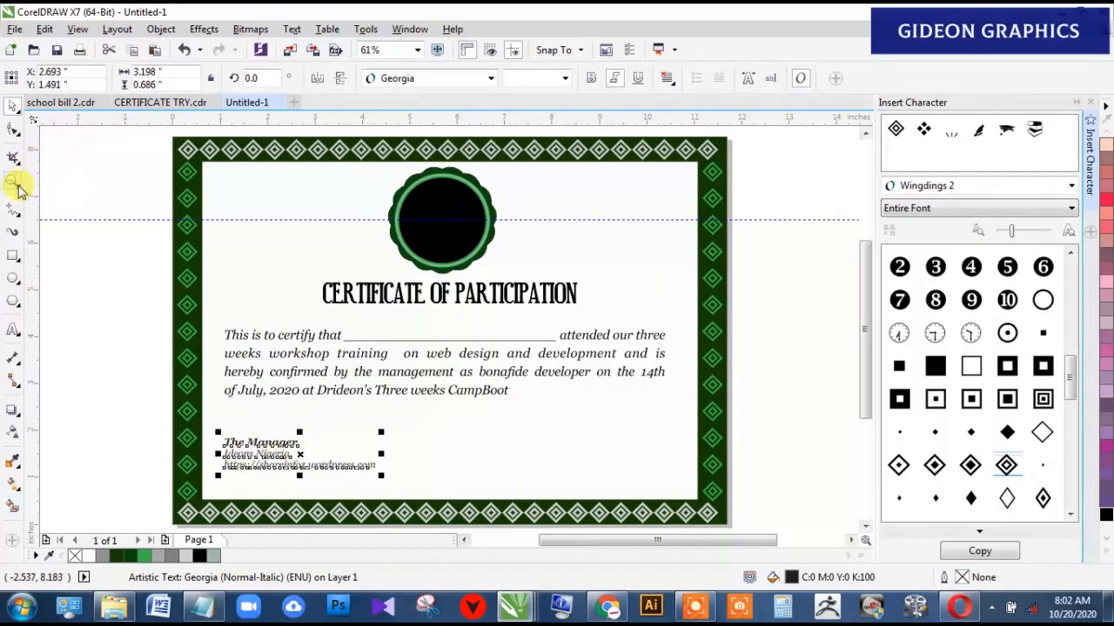
Step: Draw a horizontal line about 3.5 inches long in the certificate's lower-right area, level with "The Manager", with a 1.0 pt outline
{"action": "left_click", "coordinate": [12, 210]}
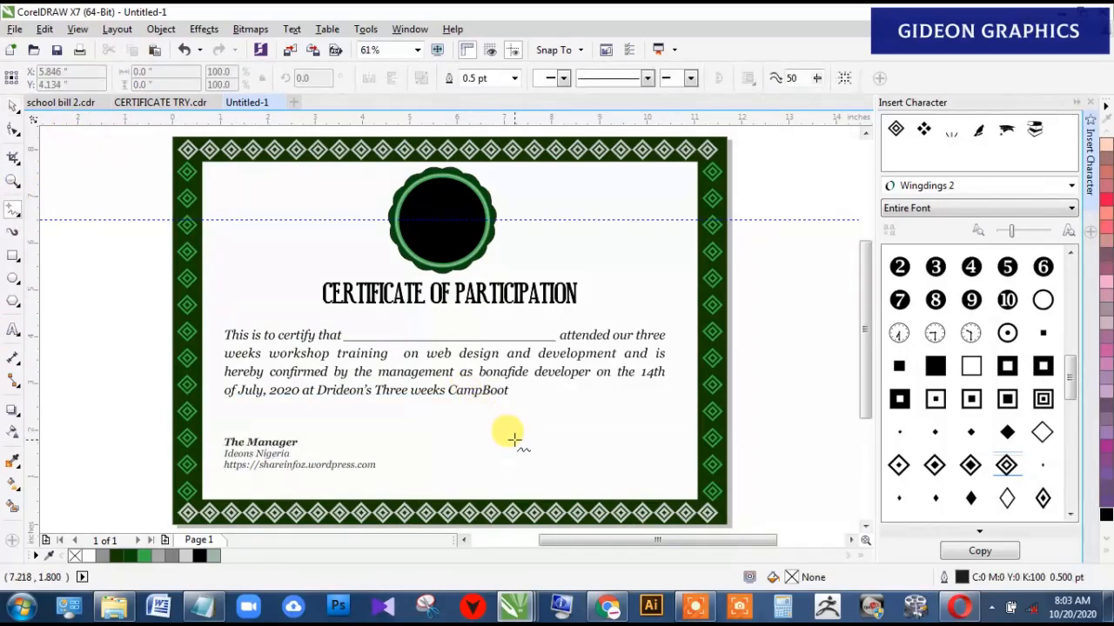
{"action": "left_click", "coordinate": [512, 440]}
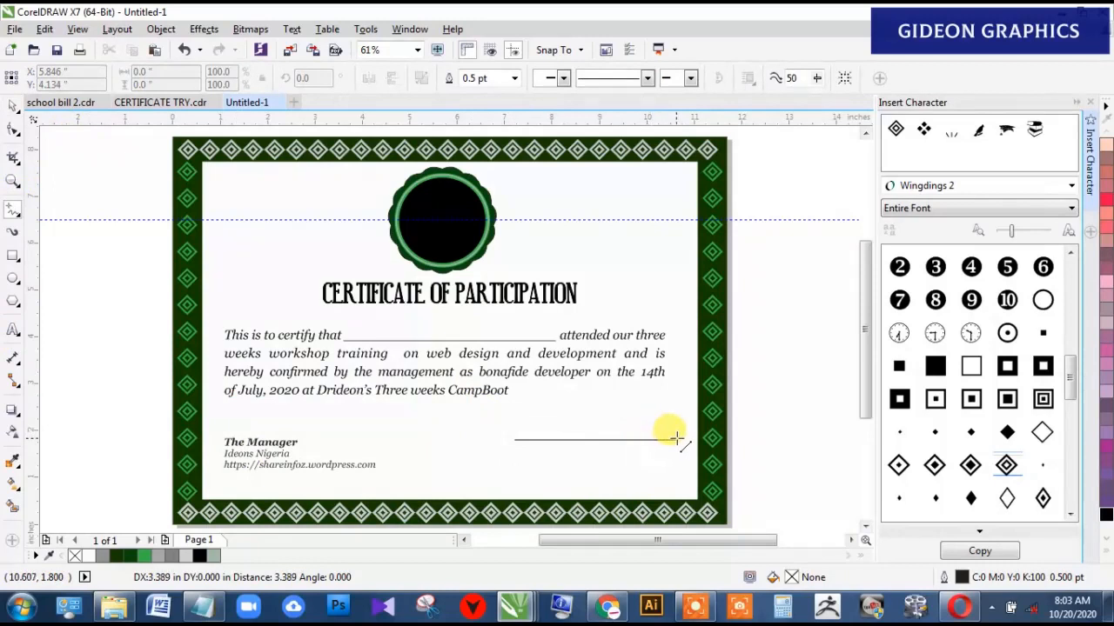
{"action": "left_click", "coordinate": [684, 439]}
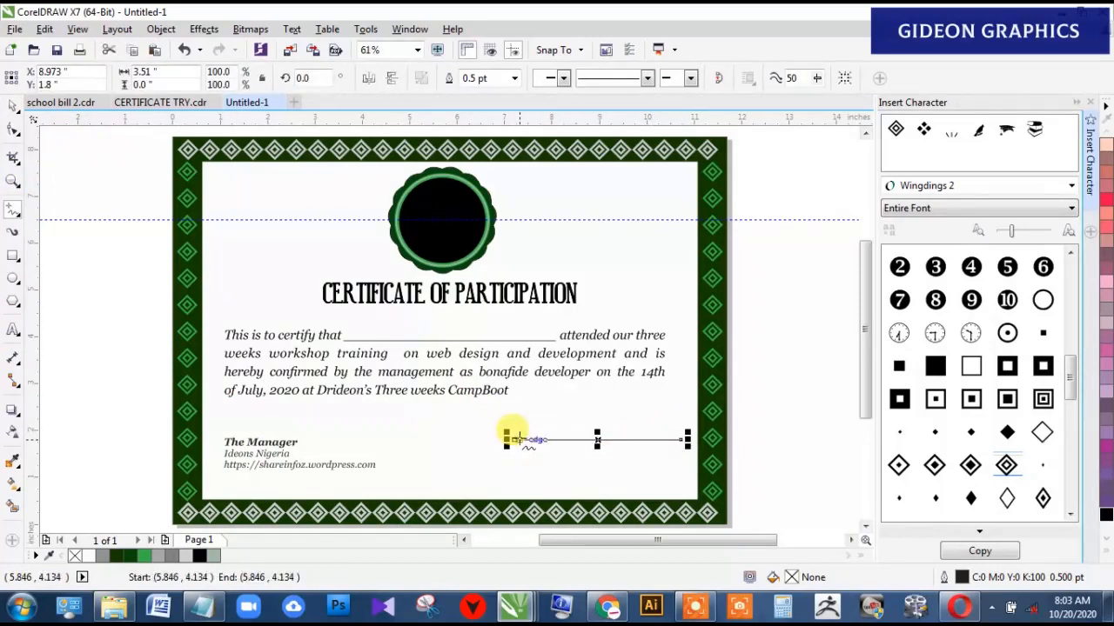
{"action": "left_click", "coordinate": [514, 78]}
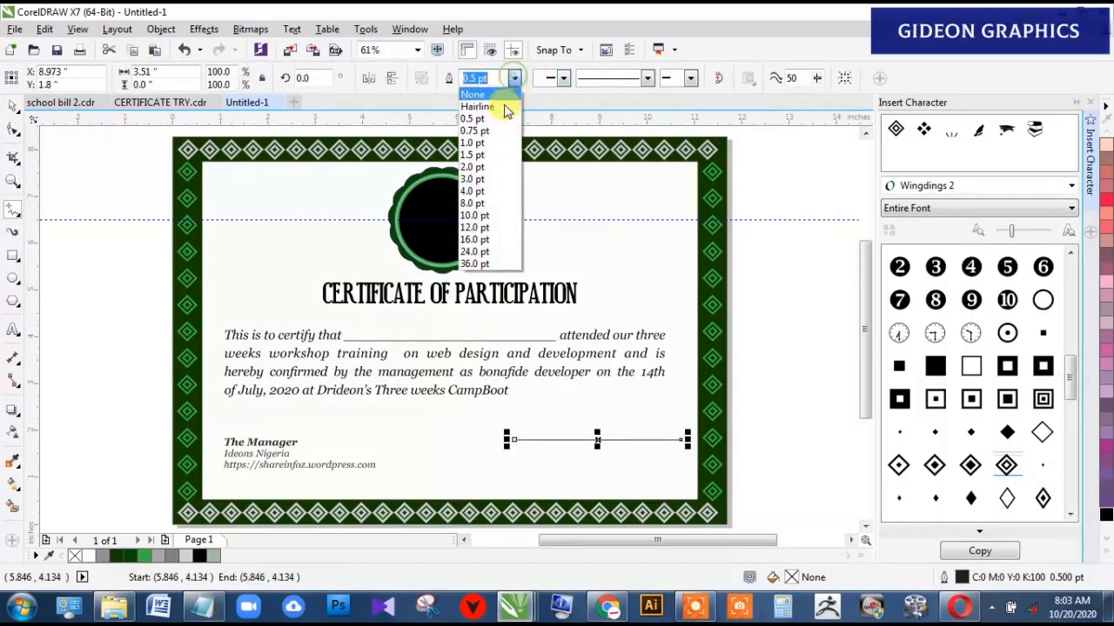
{"action": "left_click", "coordinate": [471, 142]}
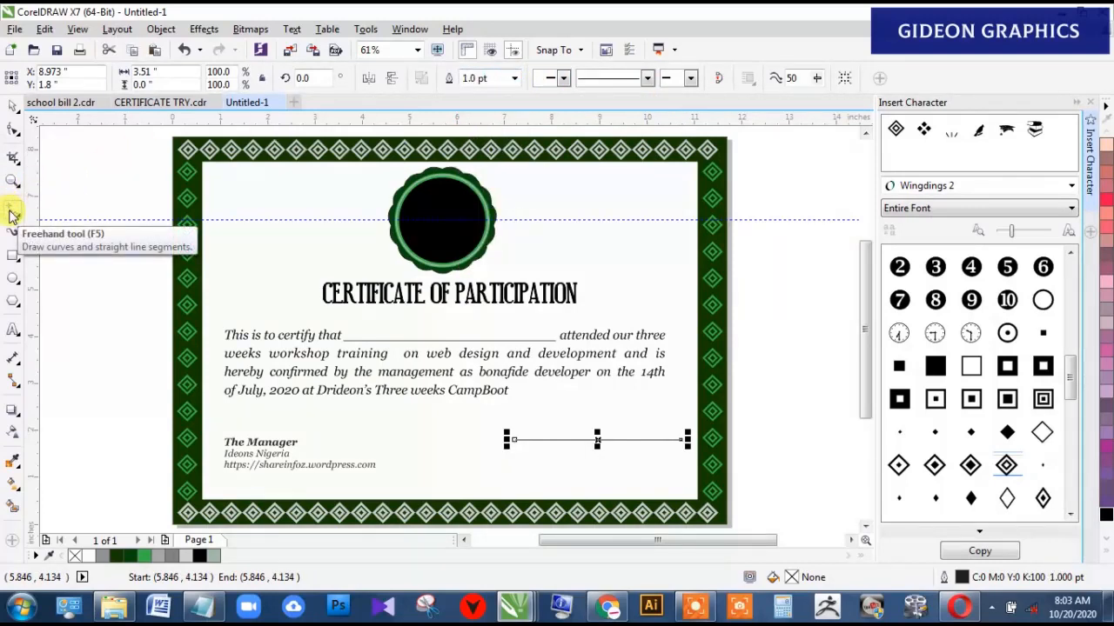
Step: Draw a second horizontal line with the Freehand tool a short distance below the first one in the certificate's lower-right area
{"action": "left_click", "coordinate": [12, 213]}
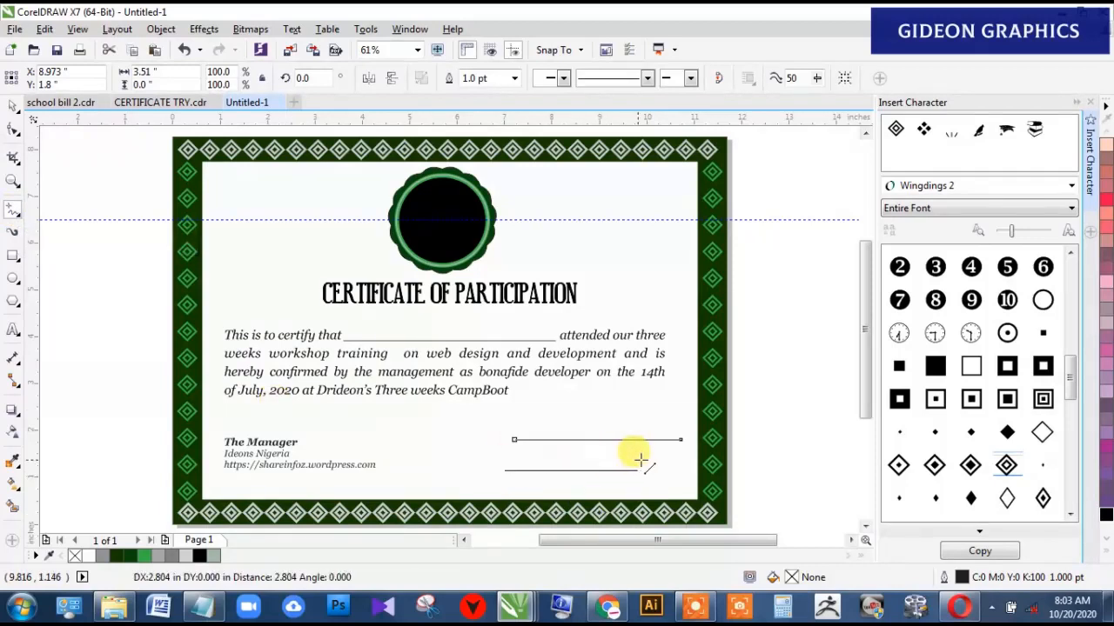
Step: Finish a second horizontal signature line about 3.73 inches long below the first and set its outline width to 1.0 pt
{"action": "left_click", "coordinate": [685, 470]}
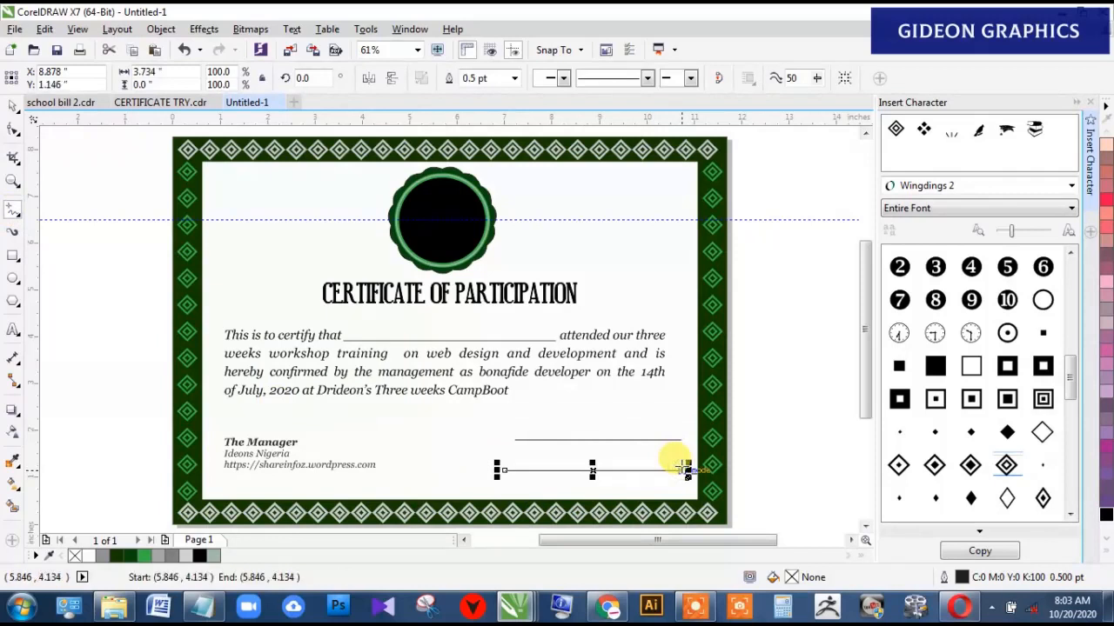
{"action": "left_click", "coordinate": [515, 78]}
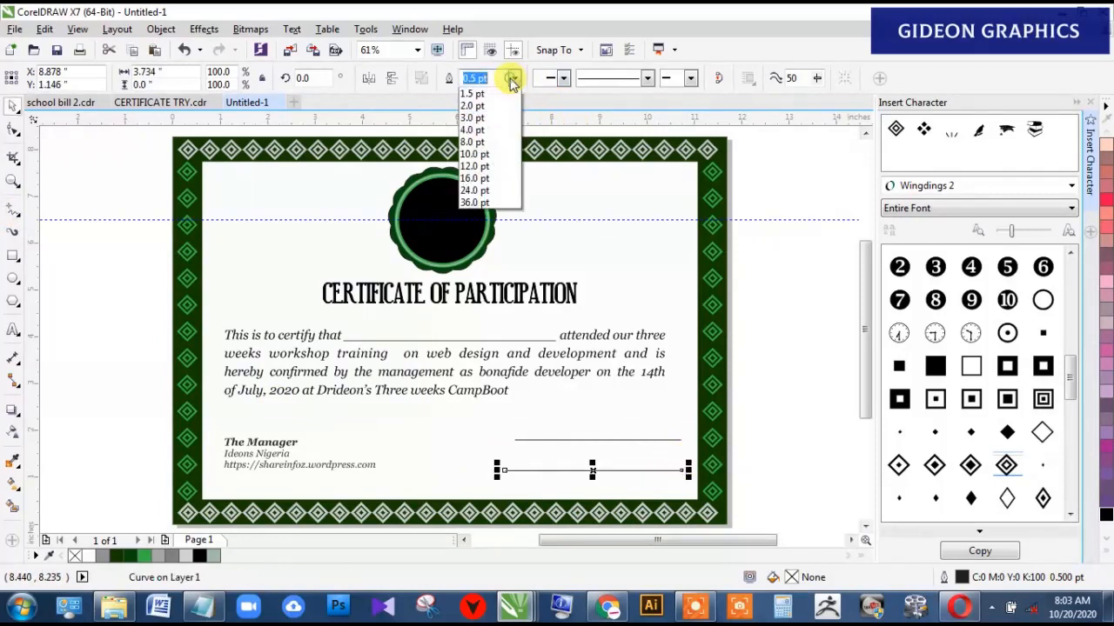
{"action": "left_click", "coordinate": [485, 145]}
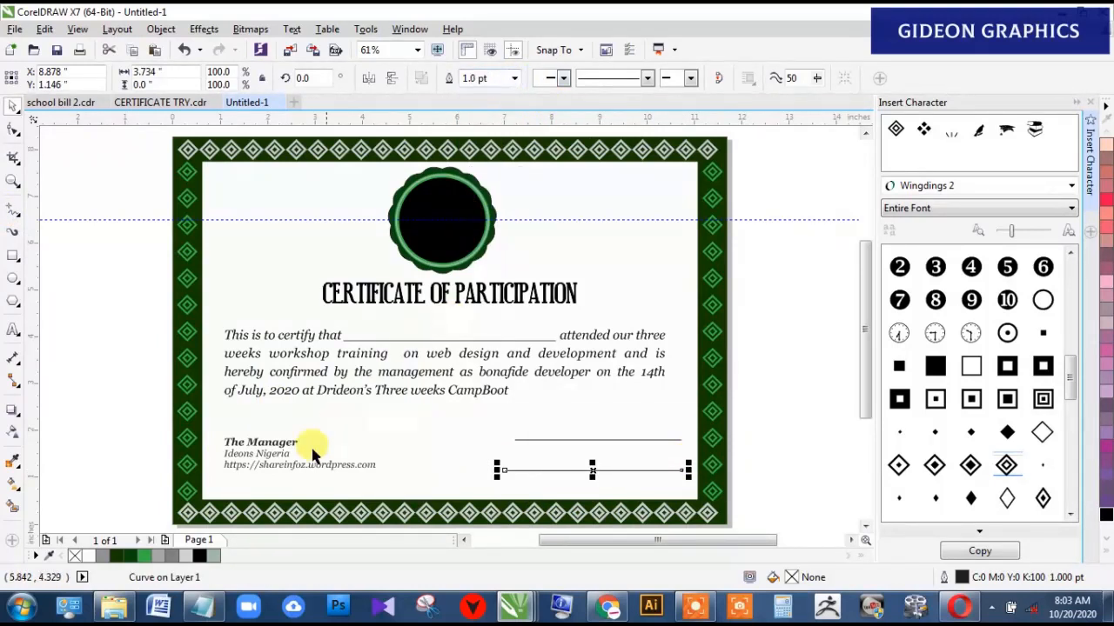
Step: Duplicate the manager text block just up from the original and replace the copy's wording with "Participant's Sign"
{"action": "left_click", "coordinate": [277, 460]}
{"action": "left_click_drag", "start_coordinate": [277, 459], "coordinate": [374, 432]}
{"action": "key", "text": "F8"}
{"action": "key", "text": "ctrl+a"}
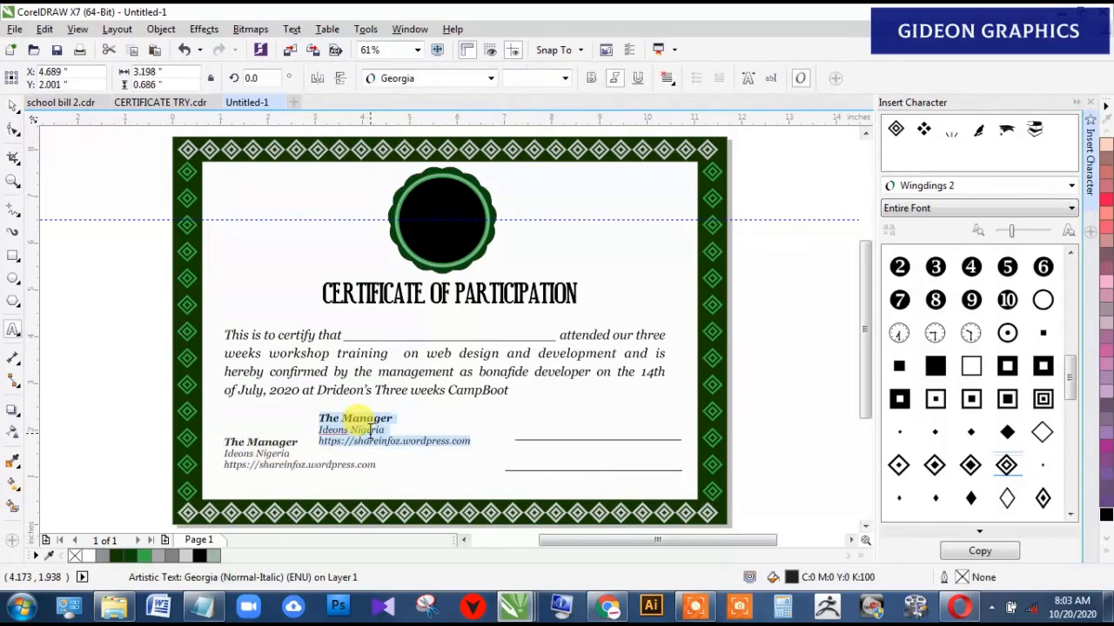
{"action": "type", "text": "Participant Sign"}
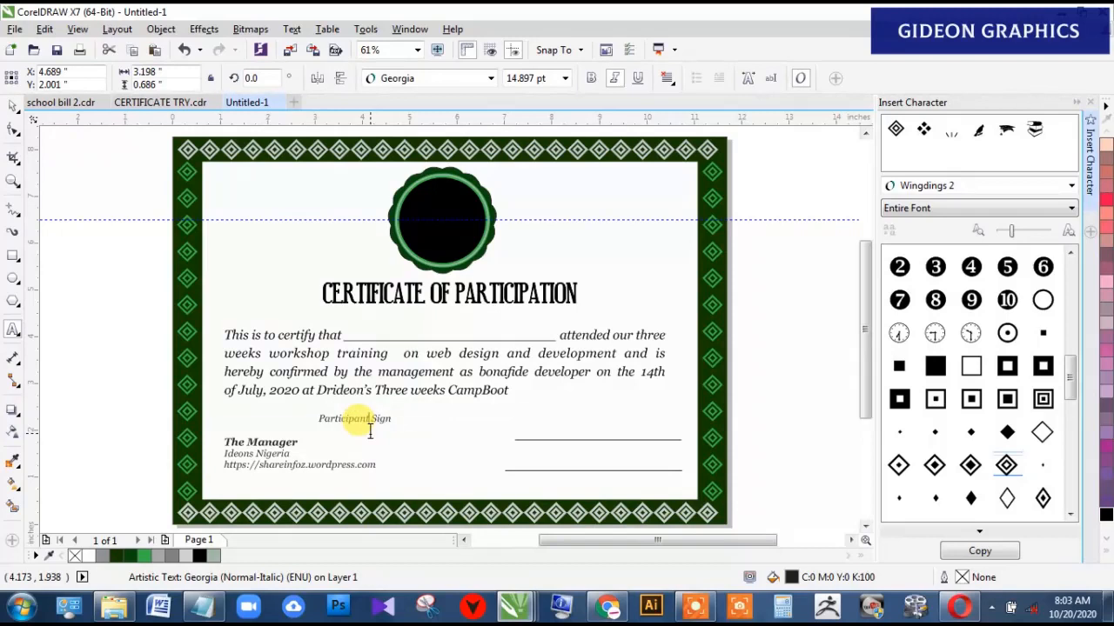
{"action": "left_click", "coordinate": [369, 430]}
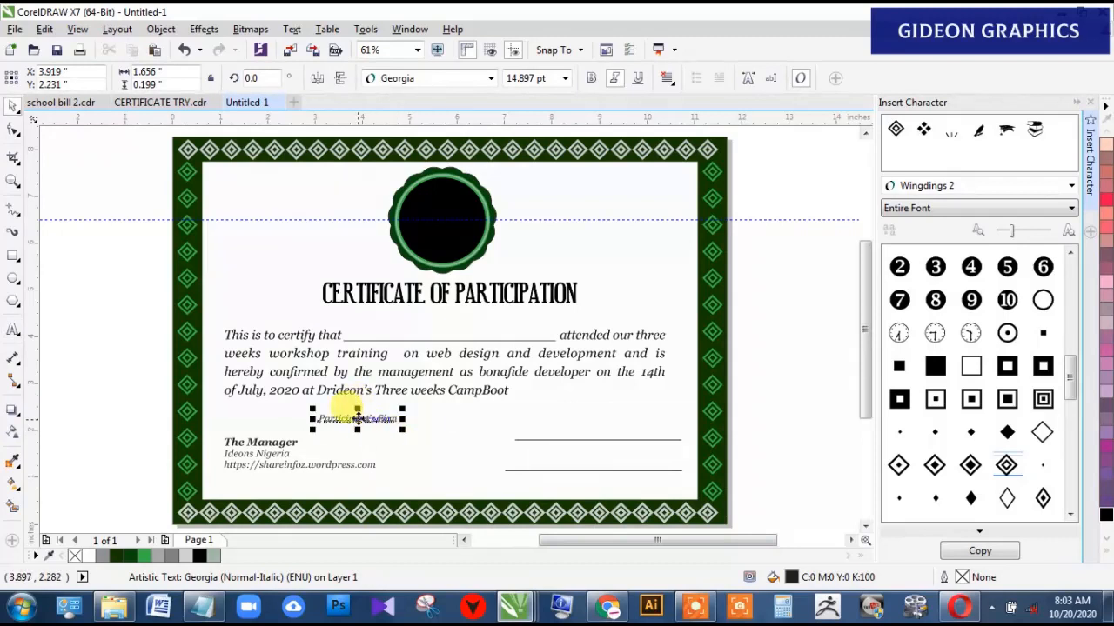
Step: Move the "Participant's Sign" text beneath the upper signature line and enlarge it to about 17.5 pt
{"action": "mouse_move", "coordinate": [357, 419]}
{"action": "left_mouse_down"}
{"action": "mouse_move", "coordinate": [600, 445]}
{"action": "mouse_move", "coordinate": [589, 449]}
{"action": "left_mouse_up"}
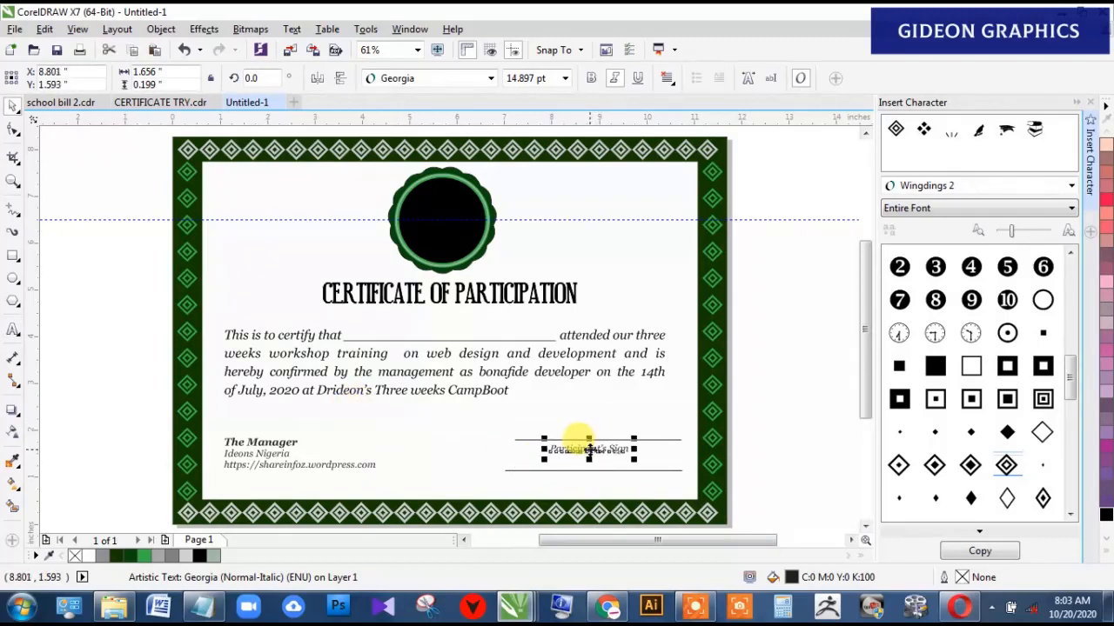
{"action": "key", "text": "F2"}
{"action": "left_click_drag", "start_coordinate": [469, 416], "coordinate": [723, 499]}
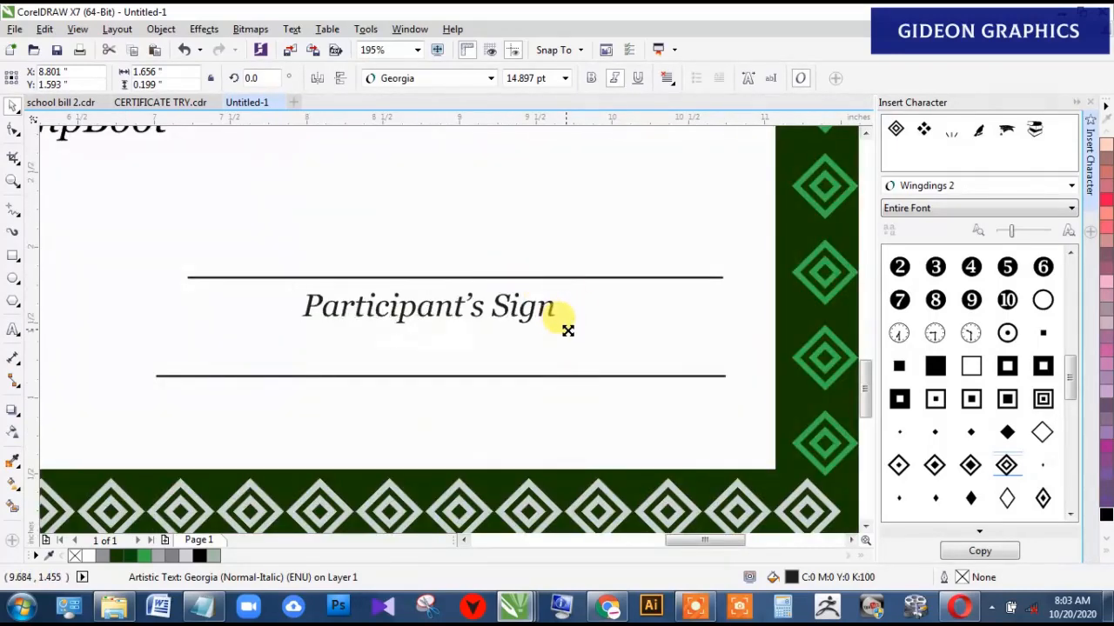
{"action": "left_click_drag", "start_coordinate": [567, 330], "coordinate": [582, 337]}
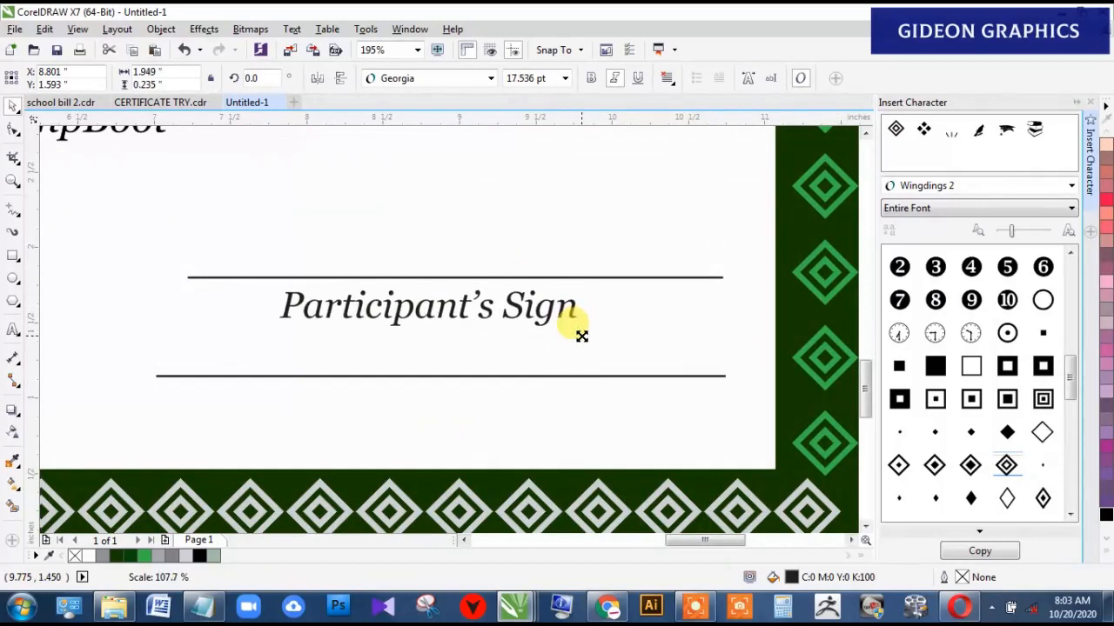
Step: Shorten the upper signature line to about 3.38 inches and the lower one to about 3.5 inches, keeping both centred in place
{"action": "left_click", "coordinate": [647, 277]}
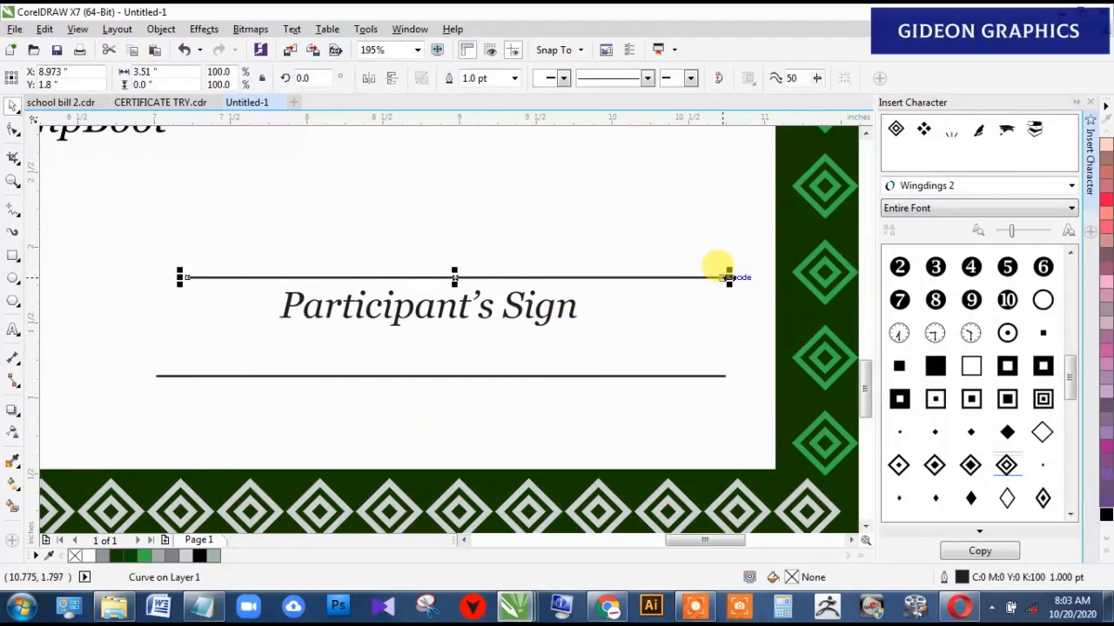
{"action": "left_click_drag", "start_coordinate": [730, 277], "coordinate": [710, 271]}
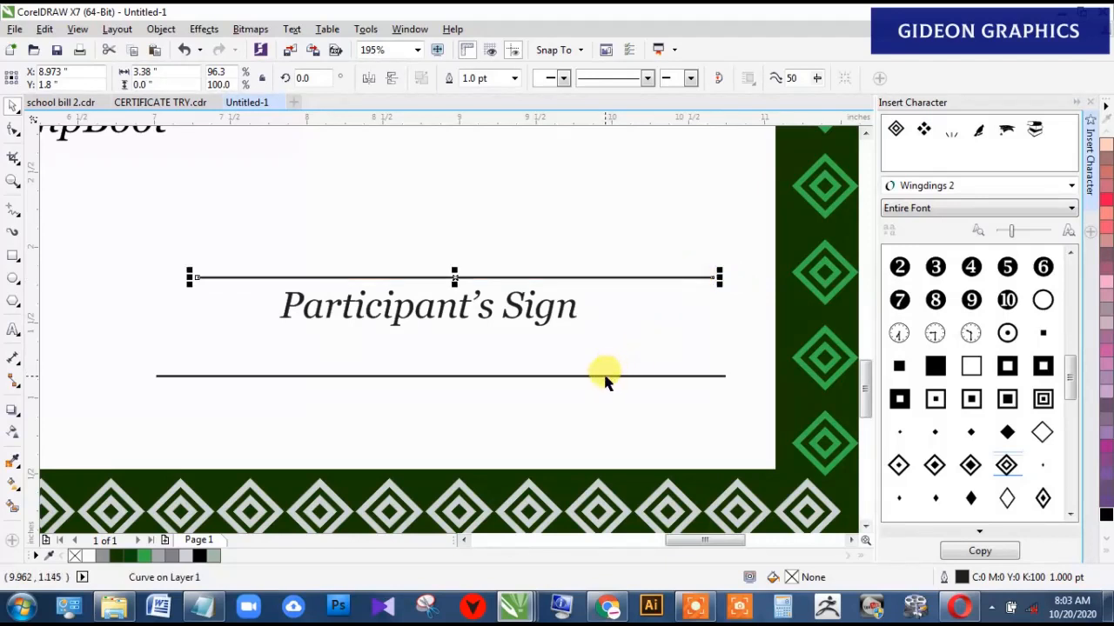
{"action": "left_click", "coordinate": [606, 377]}
{"action": "left_click_drag", "start_coordinate": [726, 376], "coordinate": [715, 376]}
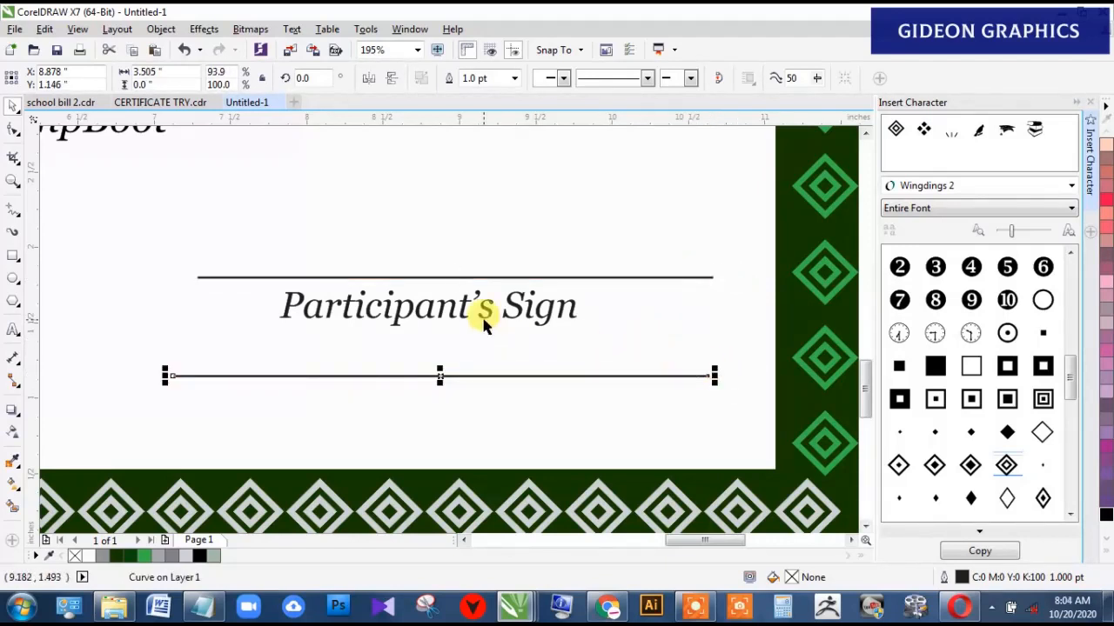
Step: Duplicate the "Participant's Sign" text beneath the lower signature line and change the copy to read "Director's Sign"
{"action": "left_click", "coordinate": [456, 304]}
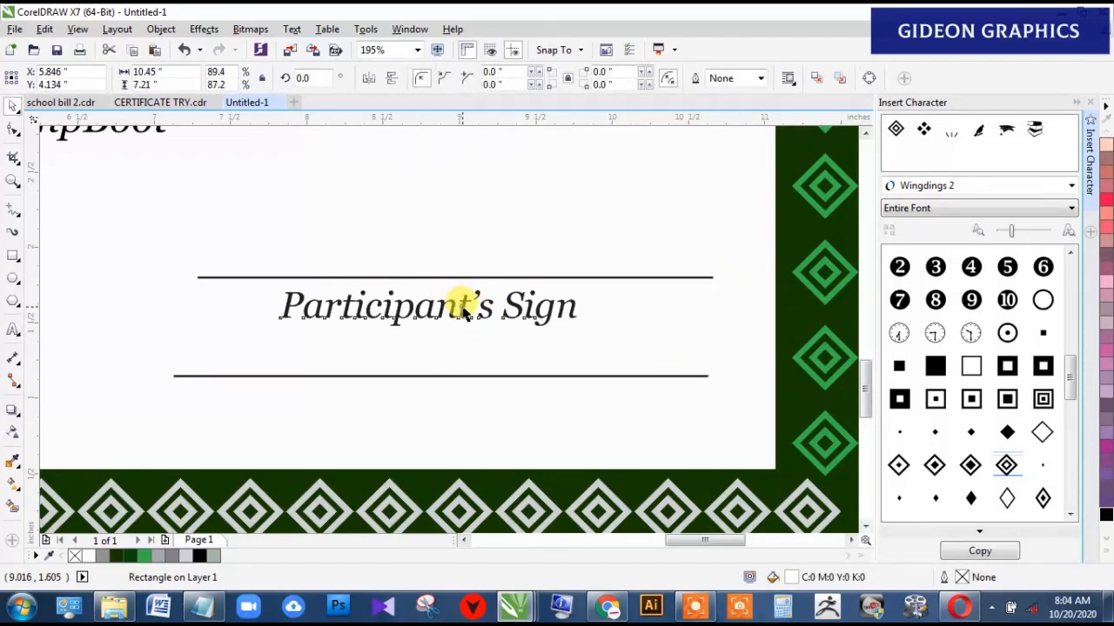
{"action": "left_click", "coordinate": [459, 307]}
{"action": "left_click_drag", "start_coordinate": [459, 307], "coordinate": [464, 416]}
{"action": "right_click", "coordinate": [464, 416]}
{"action": "double_click", "coordinate": [461, 415]}
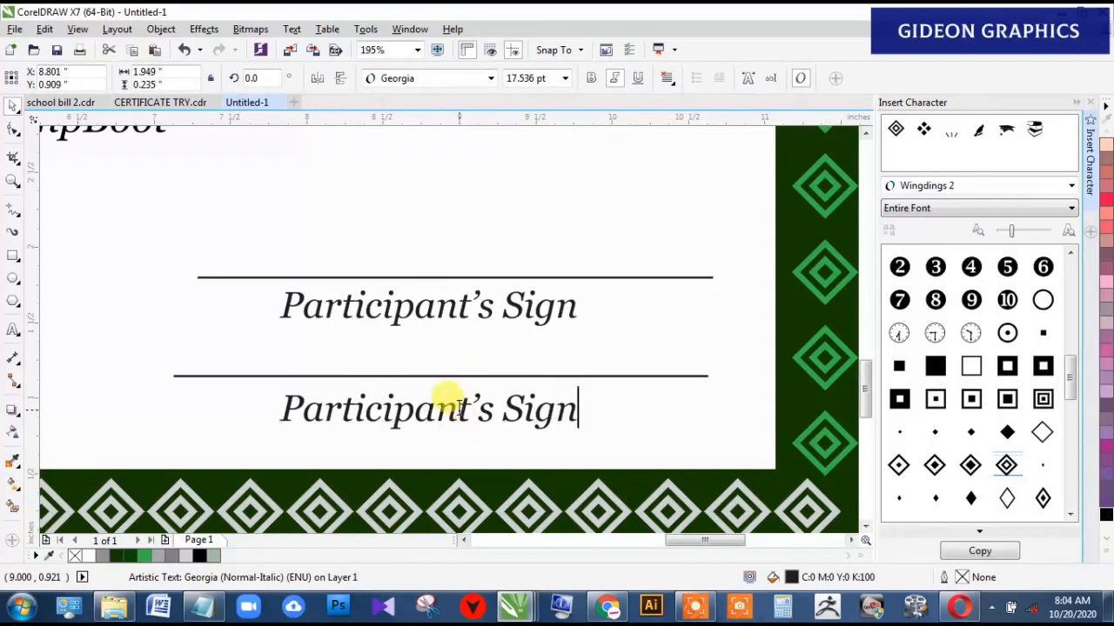
{"action": "left_click_drag", "start_coordinate": [471, 408], "coordinate": [277, 397]}
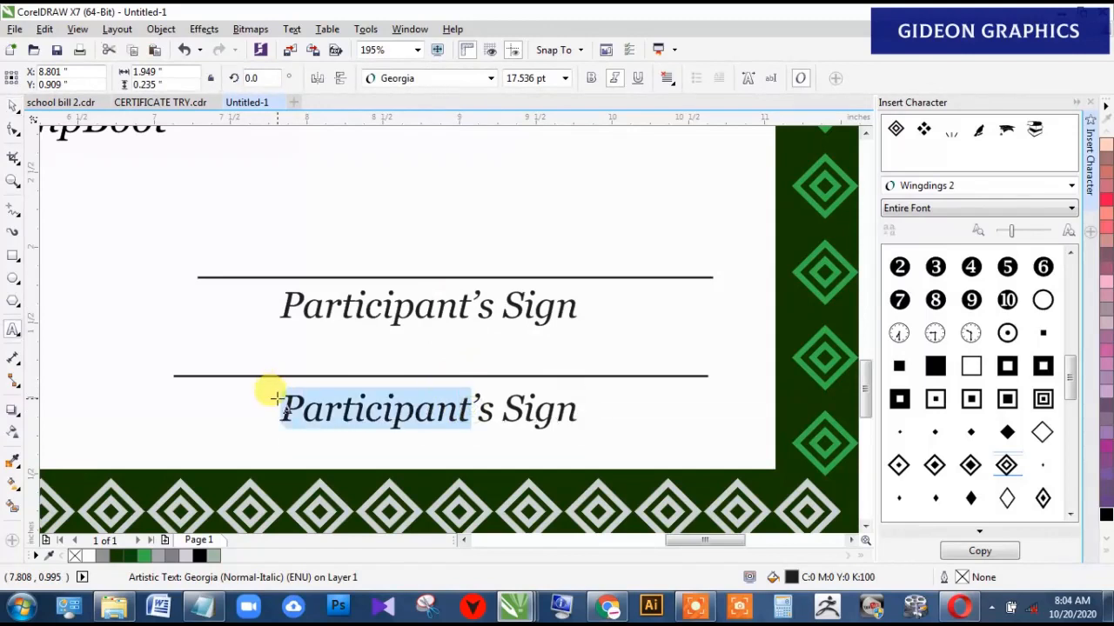
{"action": "type", "text": "Dire"}
{"action": "type", "text": "ctor"}
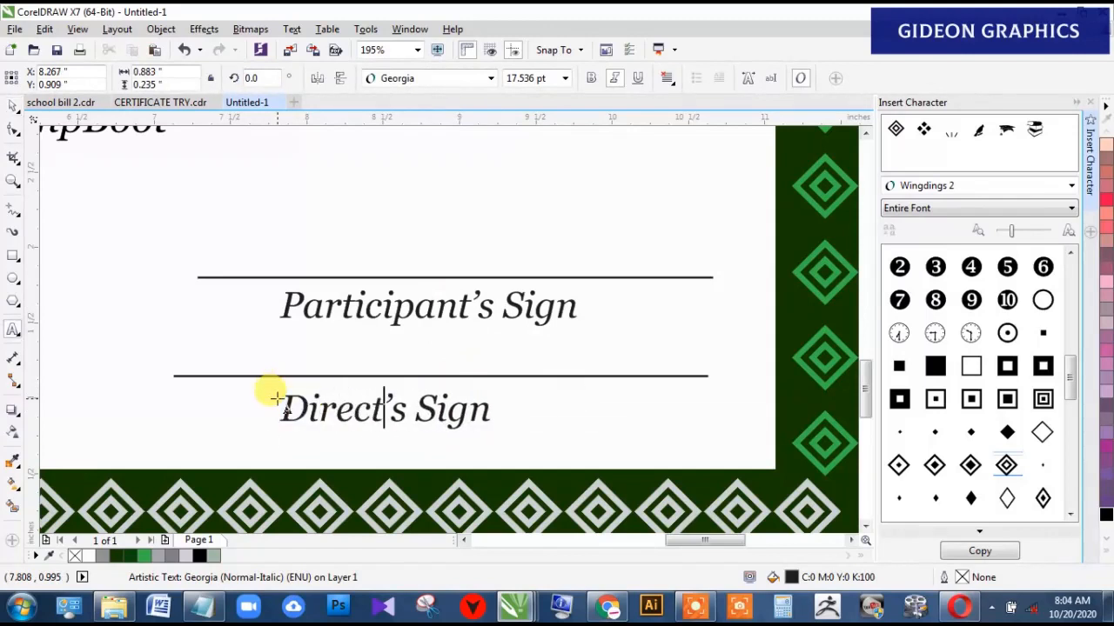
{"action": "key", "text": "ctrl+space"}
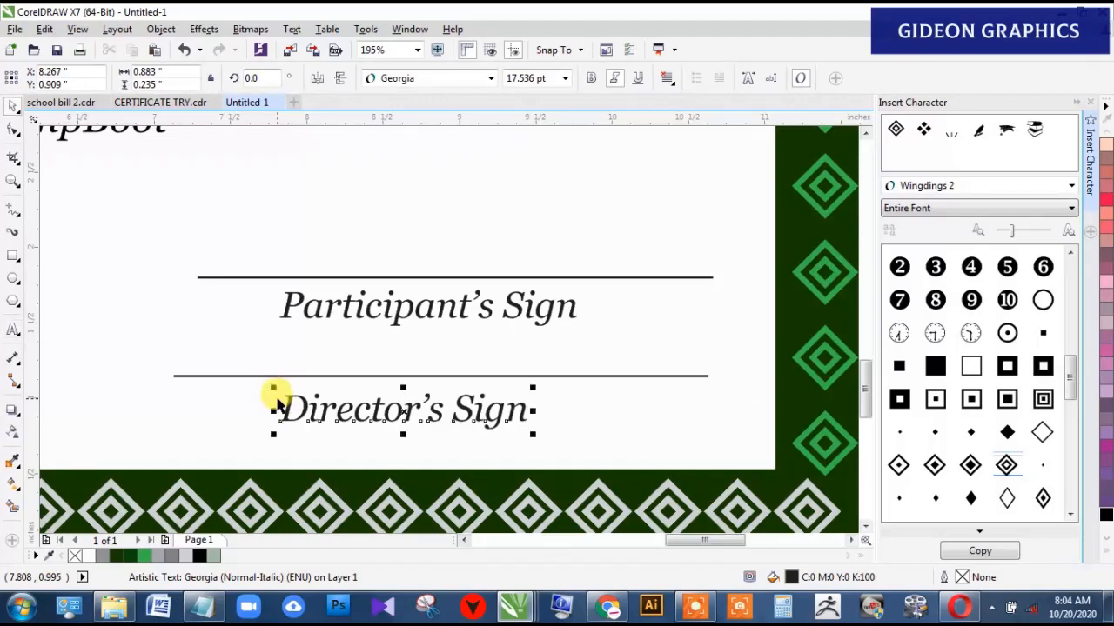
Step: Align the "Director's Sign" text centrally with the "Participant's Sign" text and preview the whole certificate
{"action": "left_click", "coordinate": [397, 312], "text": "shift"}
{"action": "key", "text": "c"}
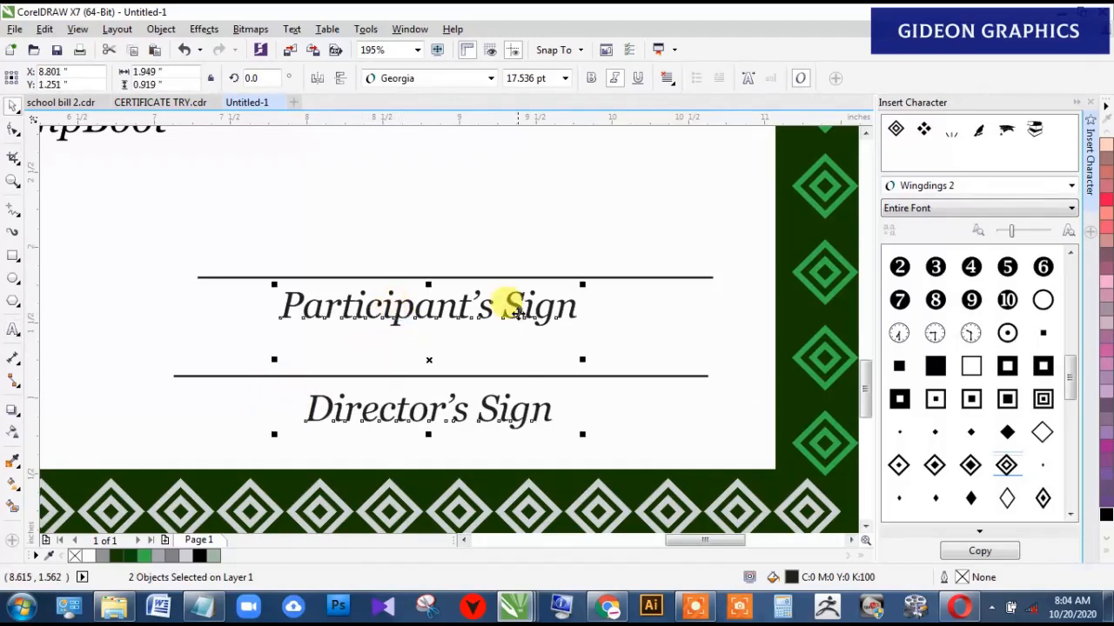
{"action": "scroll", "coordinate": [672, 303], "scroll_direction": "down", "scroll_amount": 4}
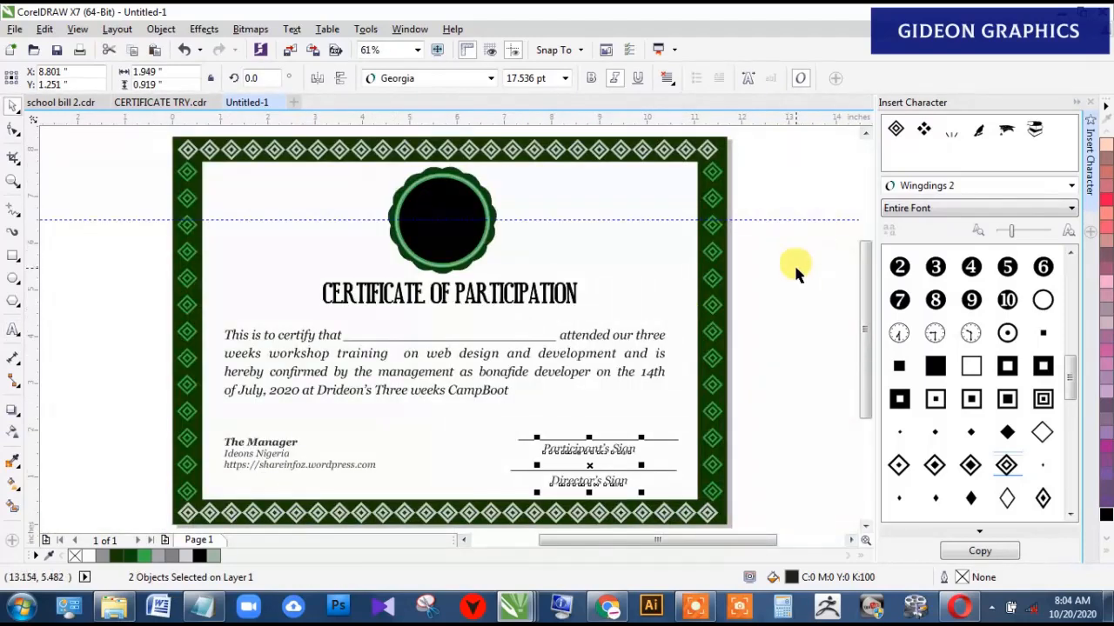
{"action": "left_click", "coordinate": [794, 263]}
{"action": "key", "text": "F9"}
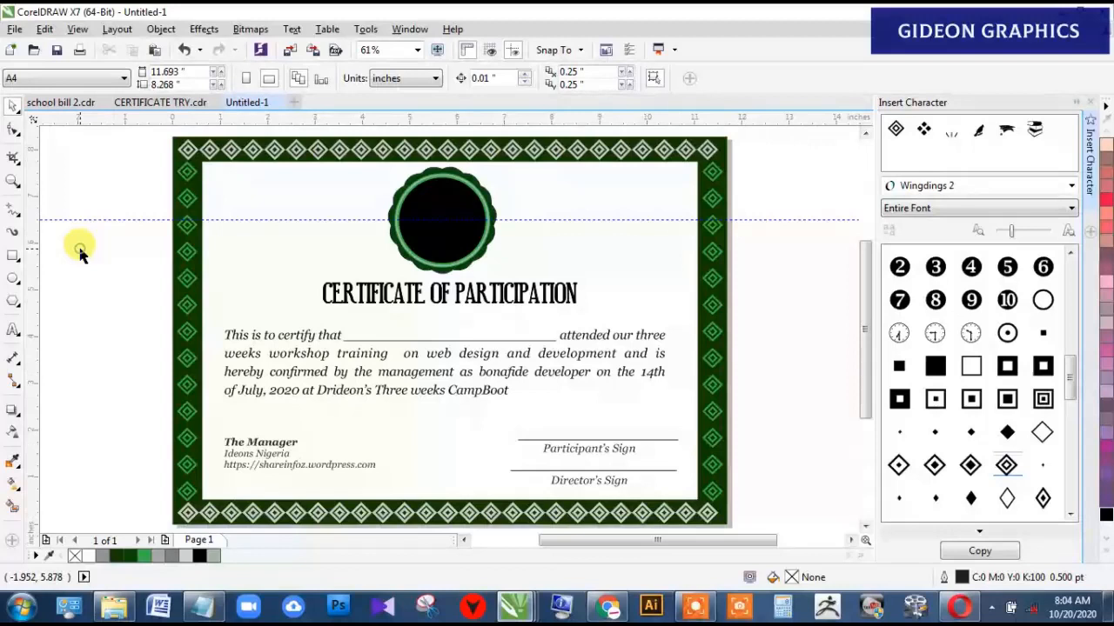
{"action": "left_click", "coordinate": [79, 248]}
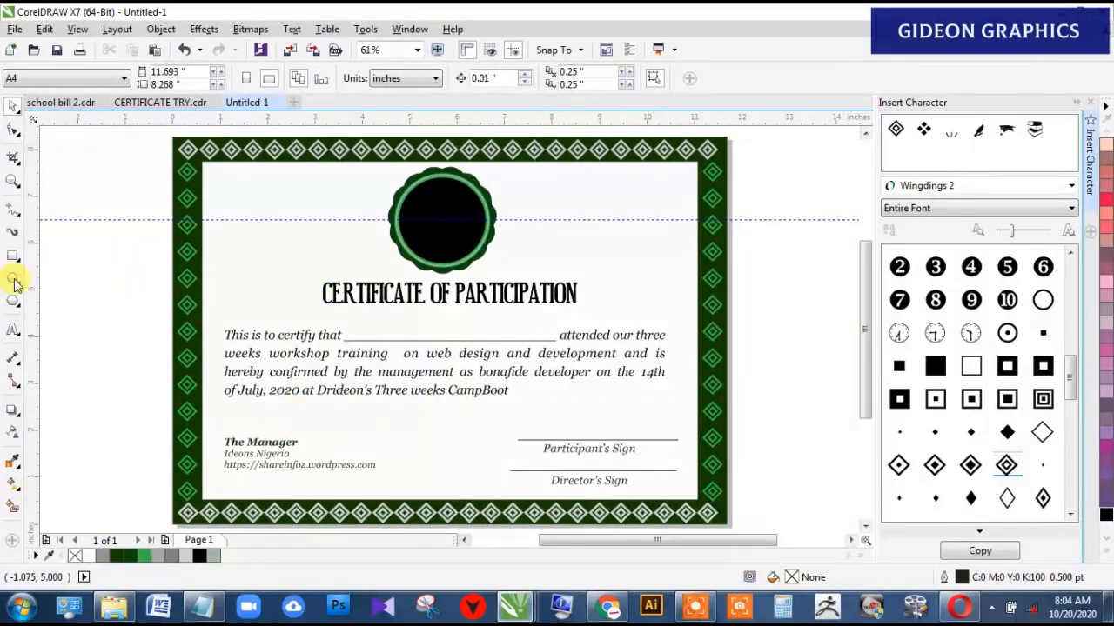
Step: Add the artistic text "100%" beside the page and move it next to the seal's left edge
{"action": "left_click", "coordinate": [12, 329]}
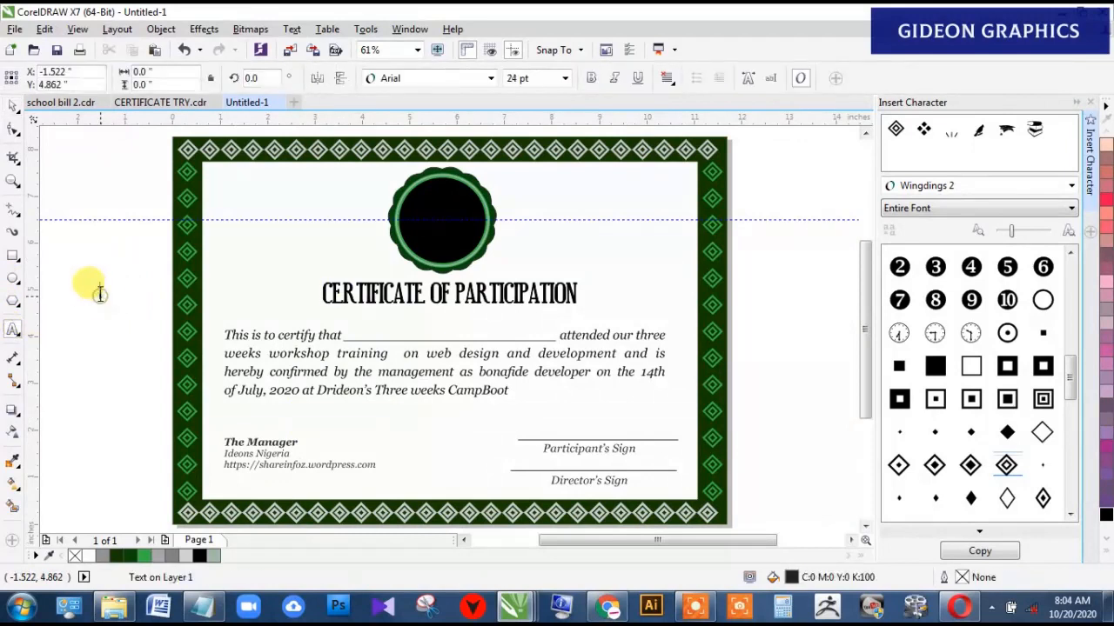
{"action": "left_click", "coordinate": [101, 293]}
{"action": "type", "text": "100"}
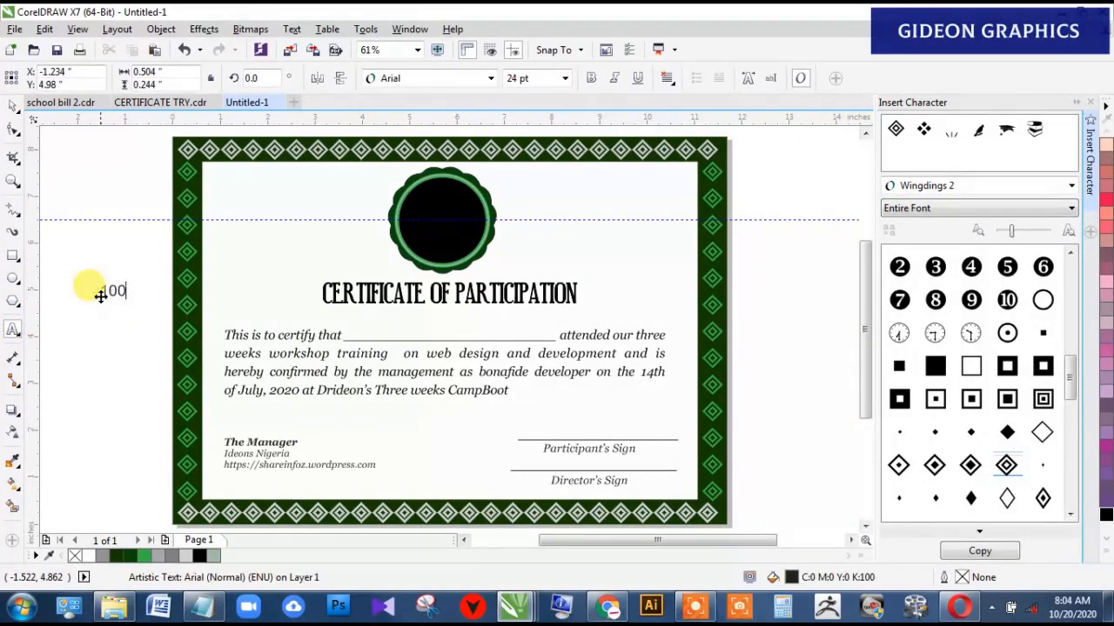
{"action": "left_click_drag", "start_coordinate": [101, 296], "coordinate": [364, 203]}
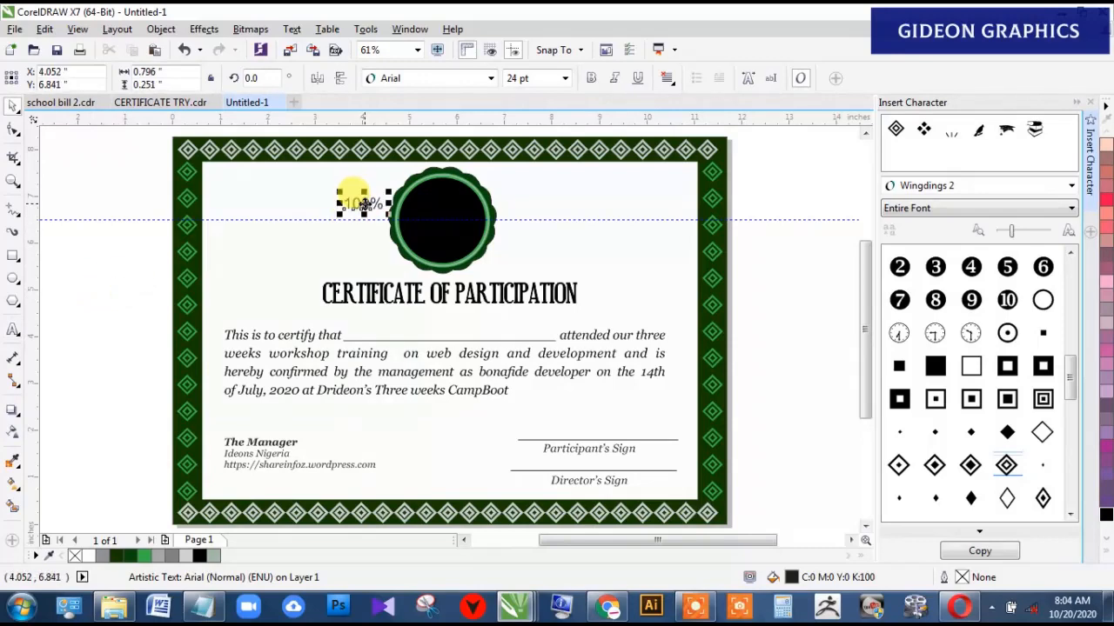
Step: Fill the "100%" text with a golden brown using RGB values 162, 109 and 5
{"action": "left_click_drag", "start_coordinate": [305, 163], "coordinate": [557, 300]}
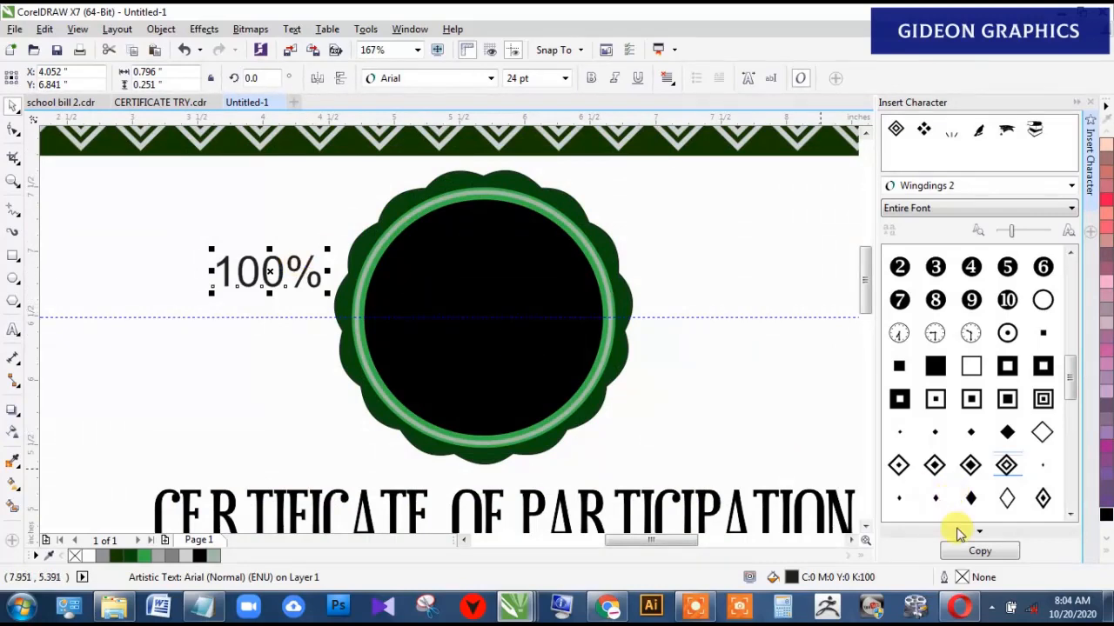
{"action": "double_click", "coordinate": [790, 578]}
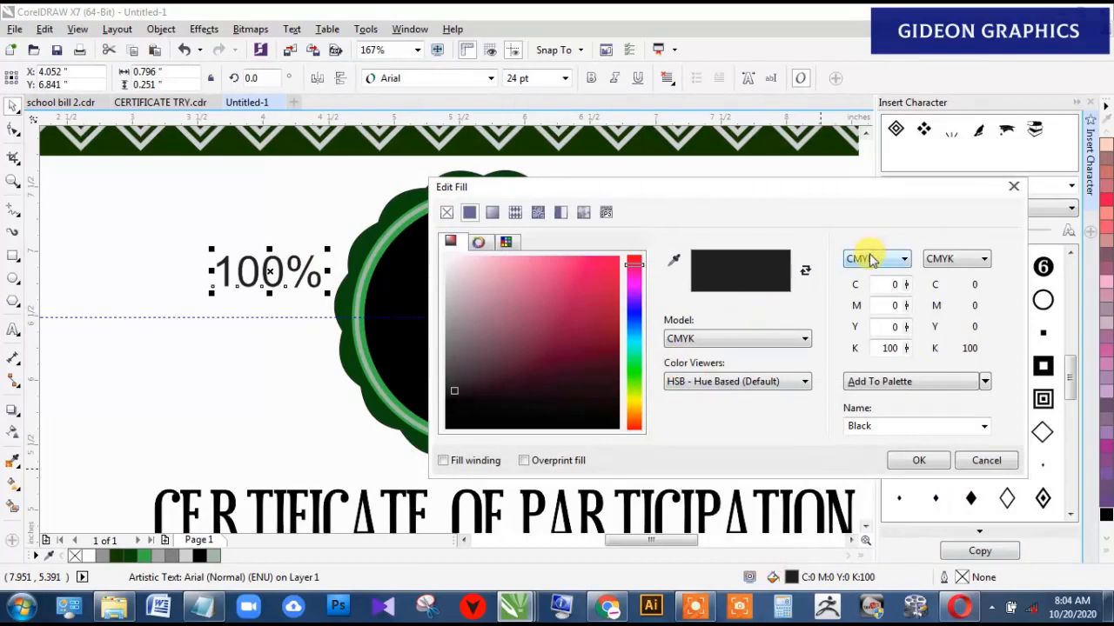
{"action": "left_click", "coordinate": [873, 258]}
{"action": "left_click", "coordinate": [858, 296]}
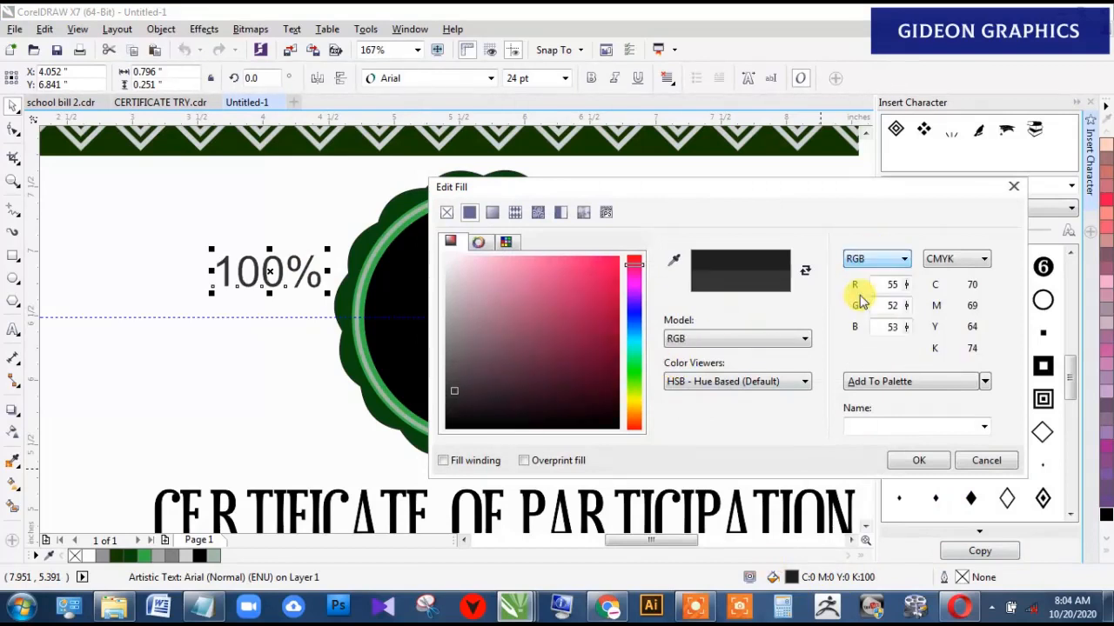
{"action": "left_click", "coordinate": [892, 285]}
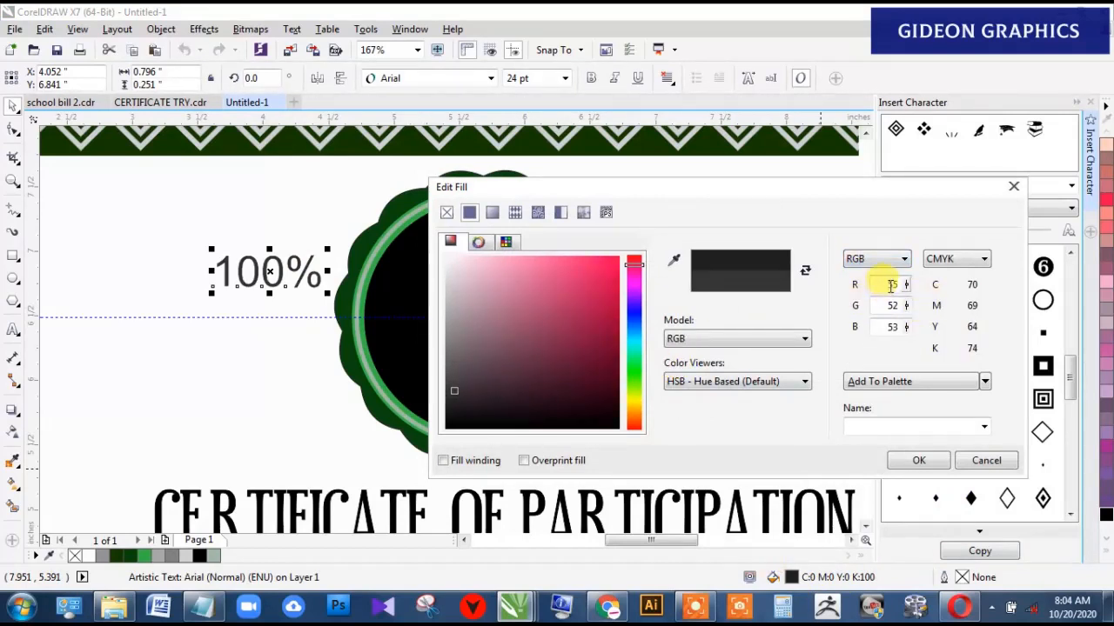
{"action": "type", "text": "1"}
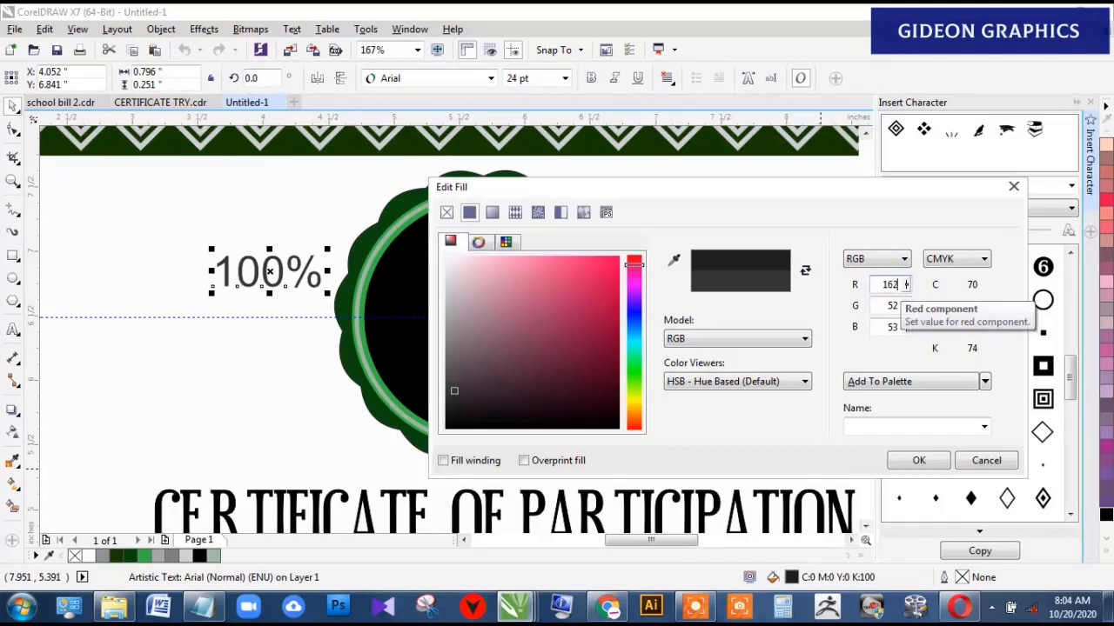
{"action": "type", "text": "62"}
{"action": "key", "text": "Tab"}
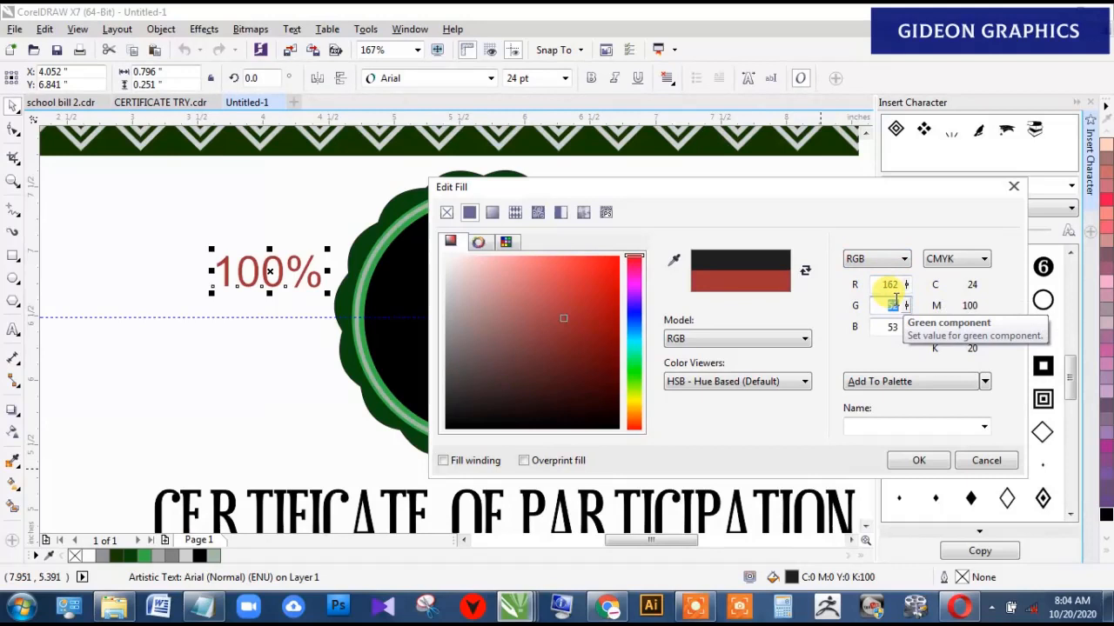
{"action": "type", "text": "109"}
{"action": "key", "text": "Tab"}
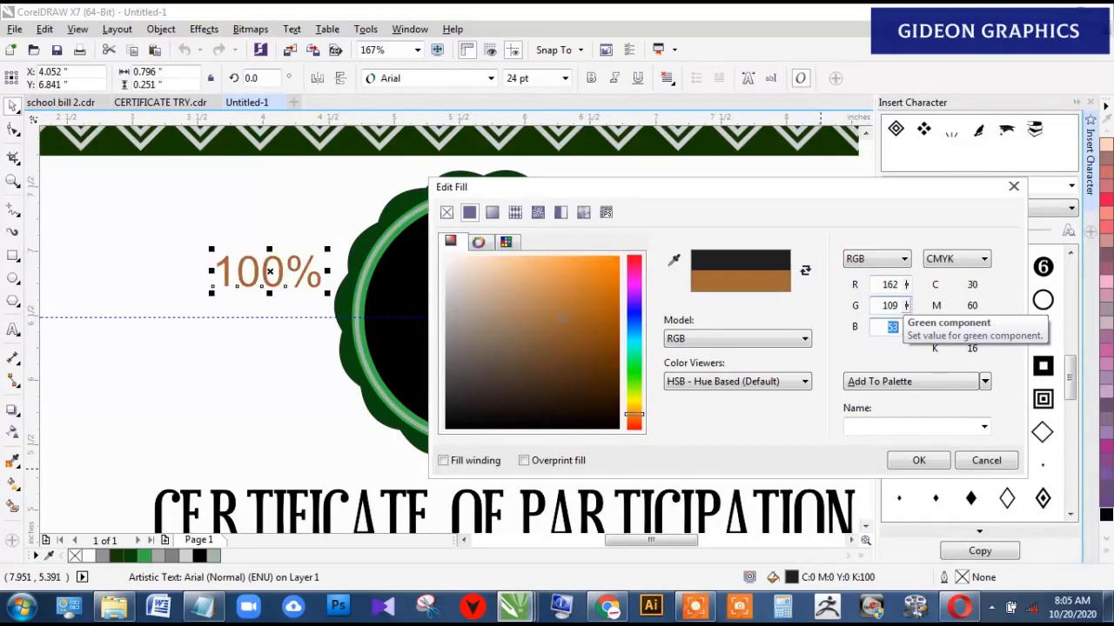
{"action": "type", "text": "5"}
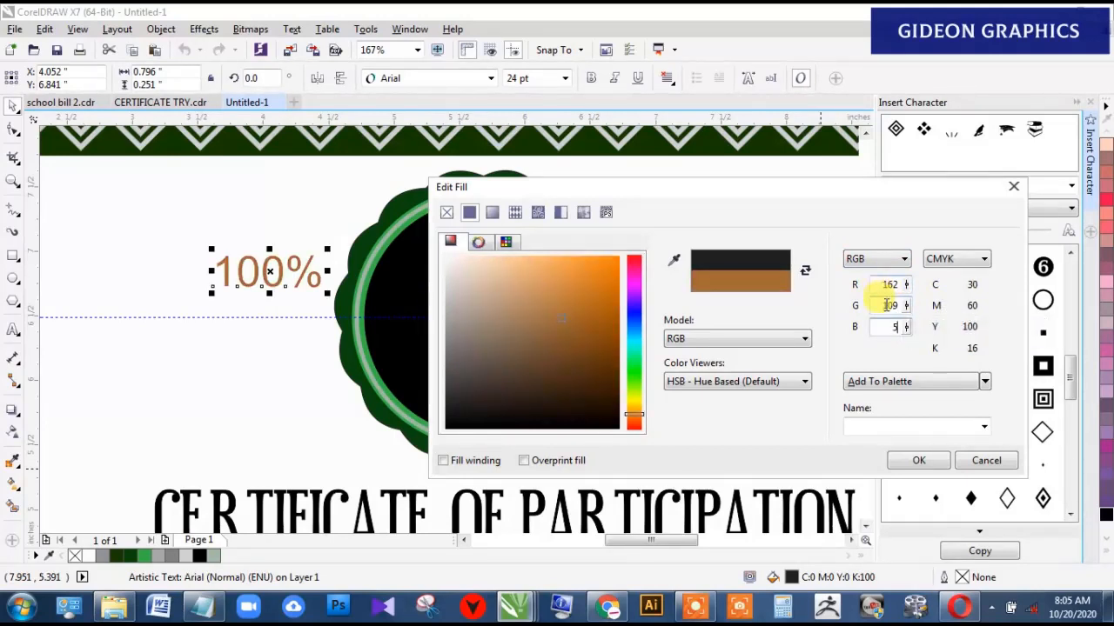
{"action": "key", "text": "Tab"}
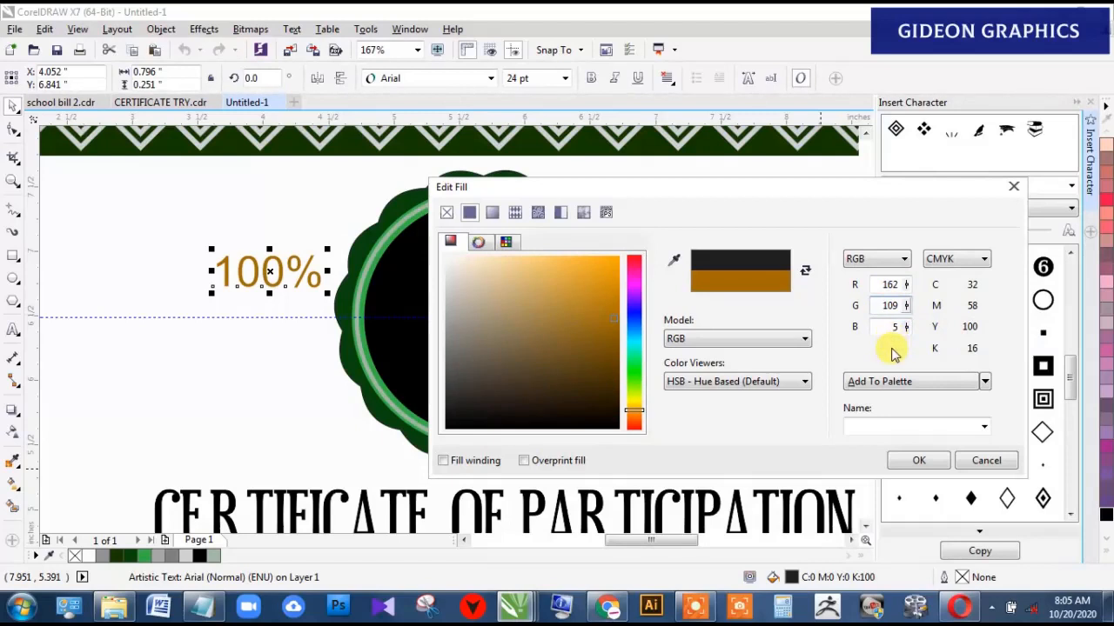
{"action": "left_click", "coordinate": [919, 460]}
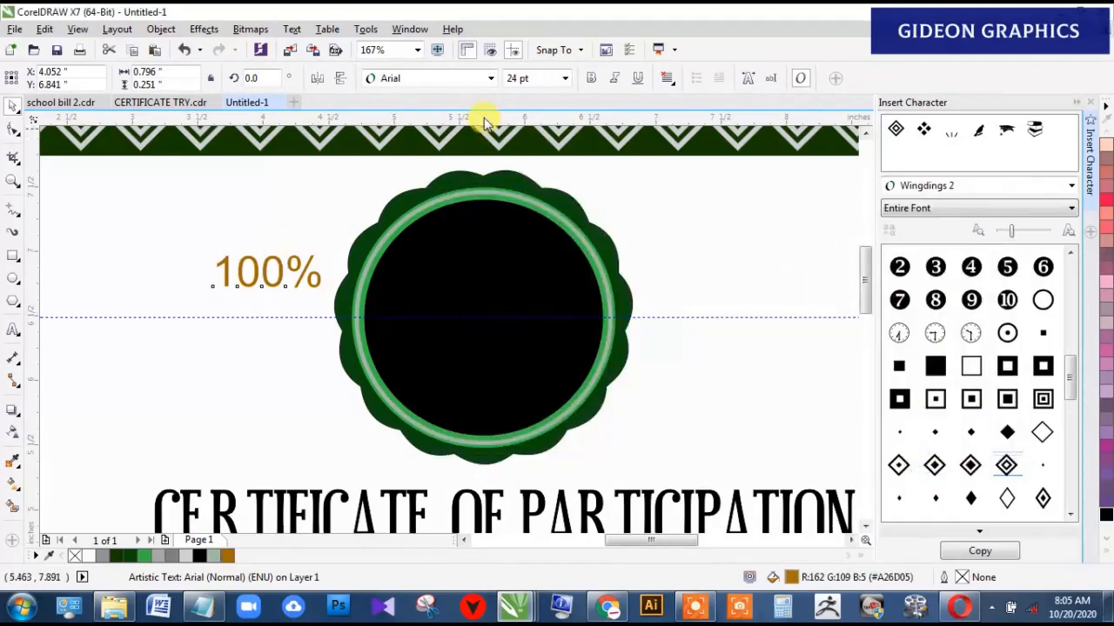
Step: Browse fonts for the "100%" text beside the seal and set it to Brutals
{"action": "left_click", "coordinate": [491, 78]}
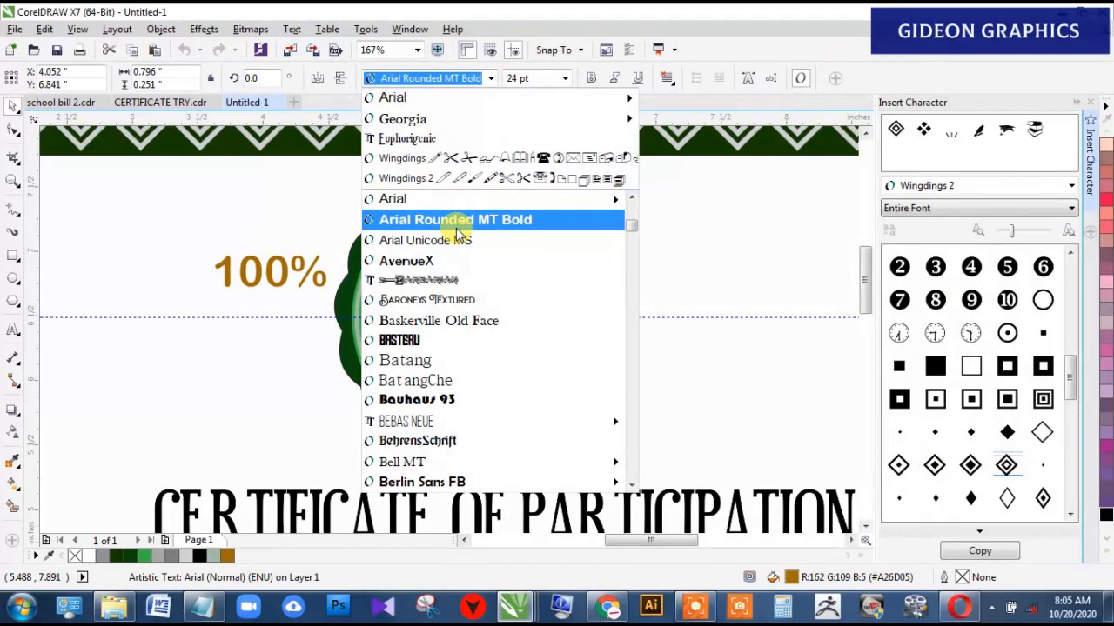
{"action": "key", "text": "Down"}
{"action": "key", "text": "Down"}
{"action": "key", "text": "Down"}
{"action": "key", "text": "Down"}
{"action": "key", "text": "Down"}
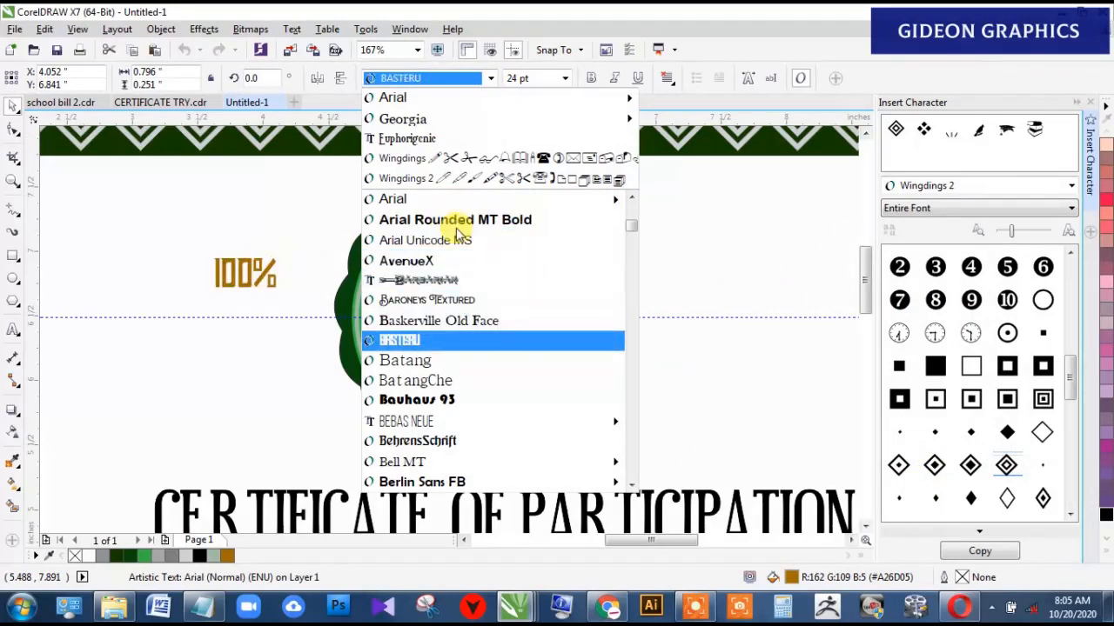
{"action": "key", "text": "Down"}
{"action": "key", "text": "Down"}
{"action": "key", "text": "Down"}
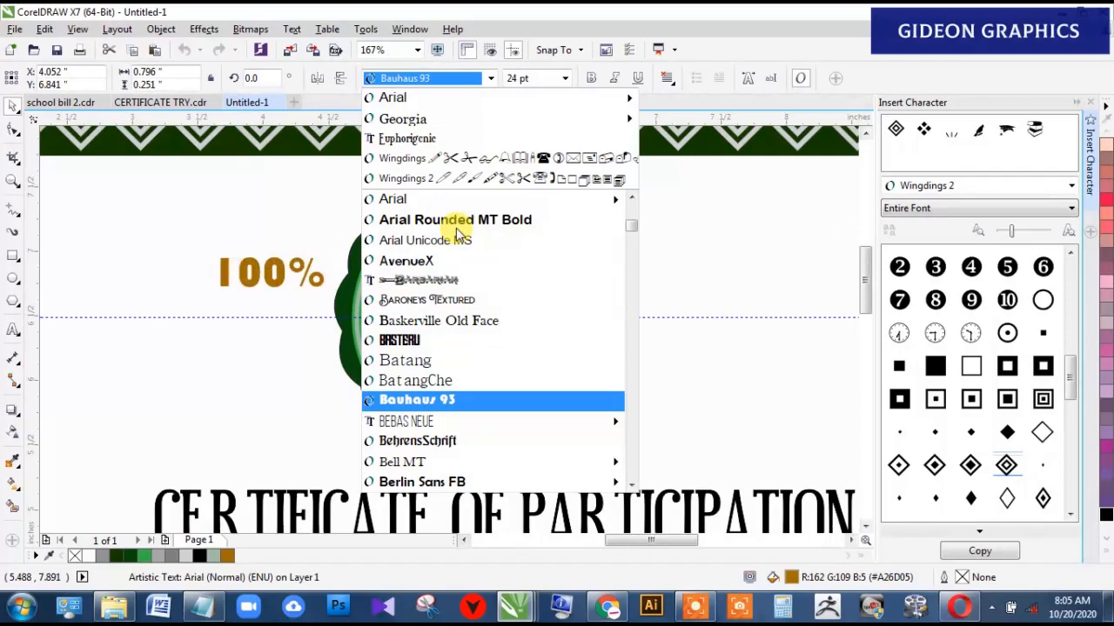
{"action": "key", "text": "Down"}
{"action": "key", "text": "Down"}
{"action": "key", "text": "Down"}
{"action": "key", "text": "Up"}
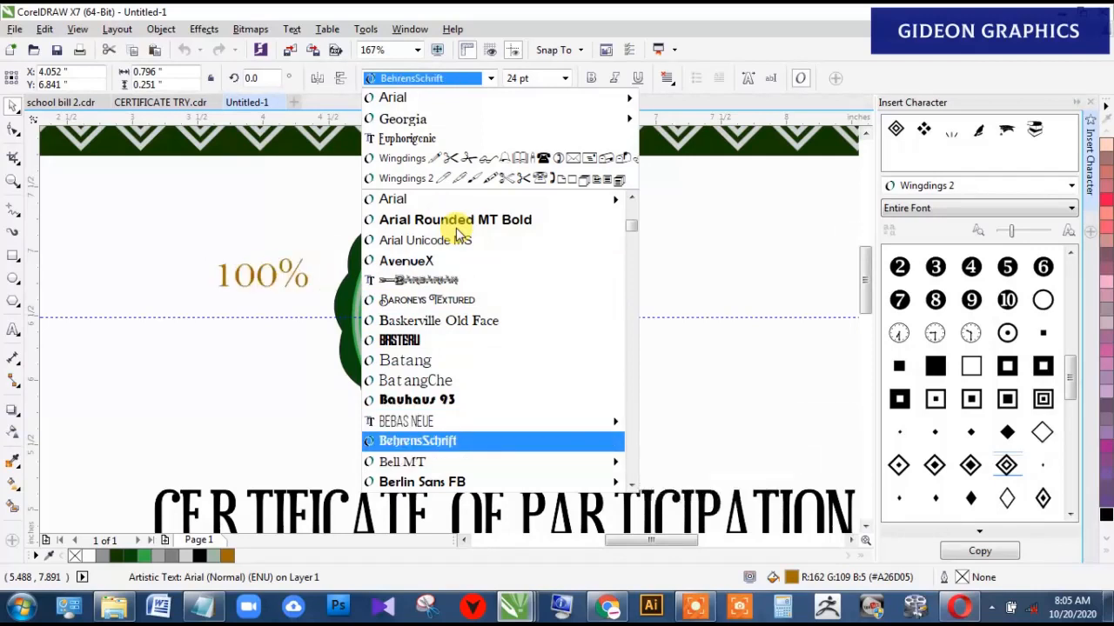
{"action": "key", "text": "Down"}
{"action": "key", "text": "Down"}
{"action": "key", "text": "Down"}
{"action": "key", "text": "Down"}
{"action": "key", "text": "Down"}
{"action": "key", "text": "Down"}
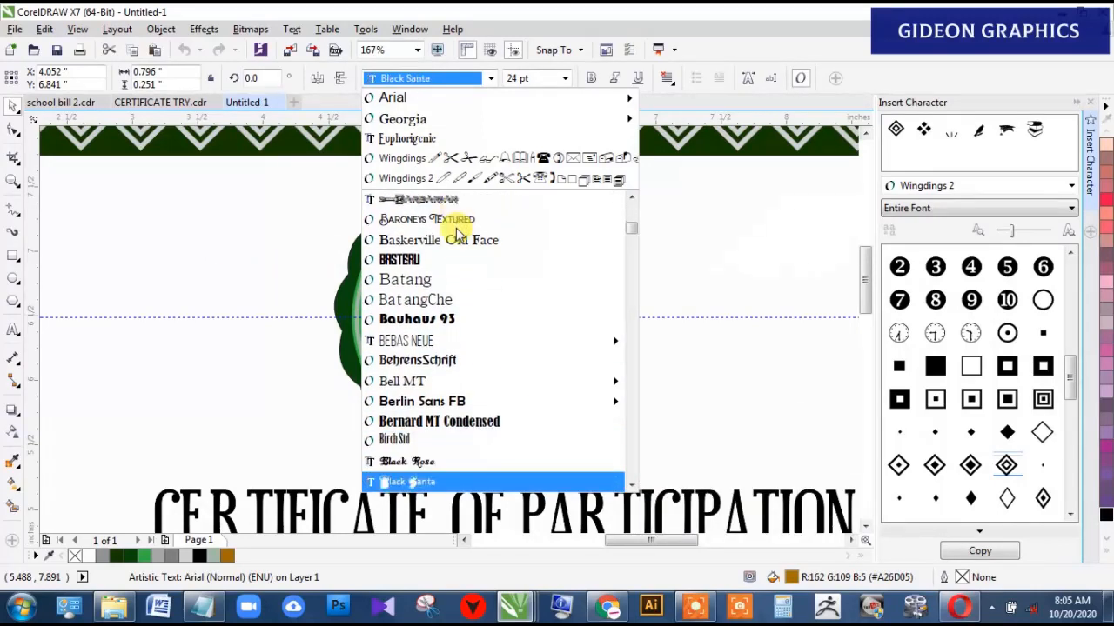
{"action": "key", "text": "Down"}
{"action": "key", "text": "Down"}
{"action": "key", "text": "Down"}
{"action": "key", "text": "Down"}
{"action": "key", "text": "Down"}
{"action": "key", "text": "Down"}
{"action": "key", "text": "Down"}
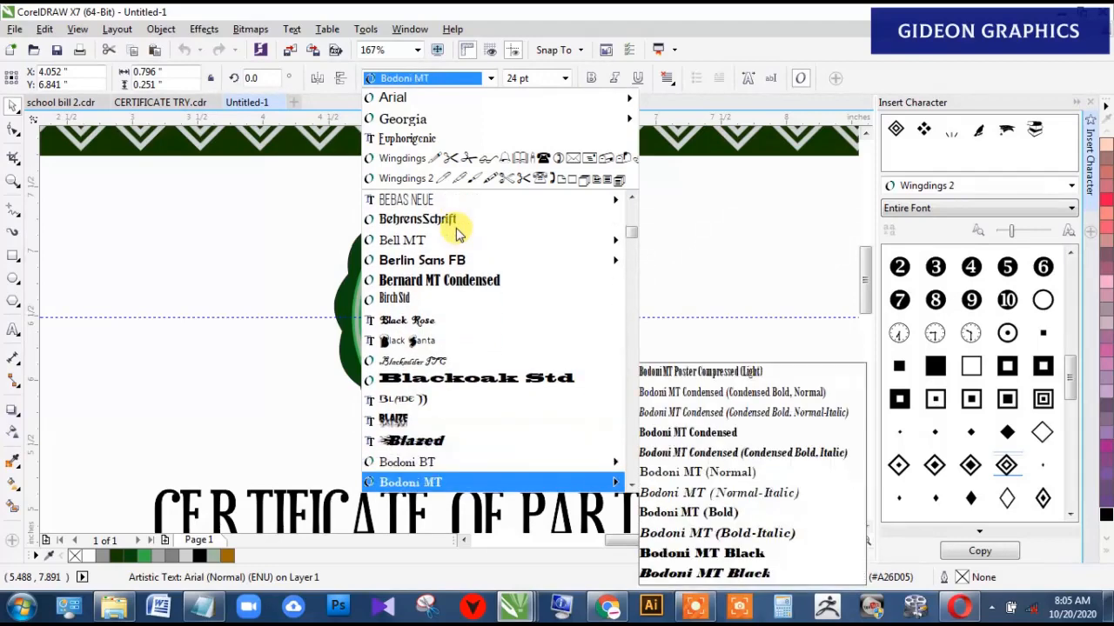
{"action": "key", "text": "Down"}
{"action": "key", "text": "Down"}
{"action": "key", "text": "Down"}
{"action": "key", "text": "Down"}
{"action": "key", "text": "Down"}
{"action": "key", "text": "Up"}
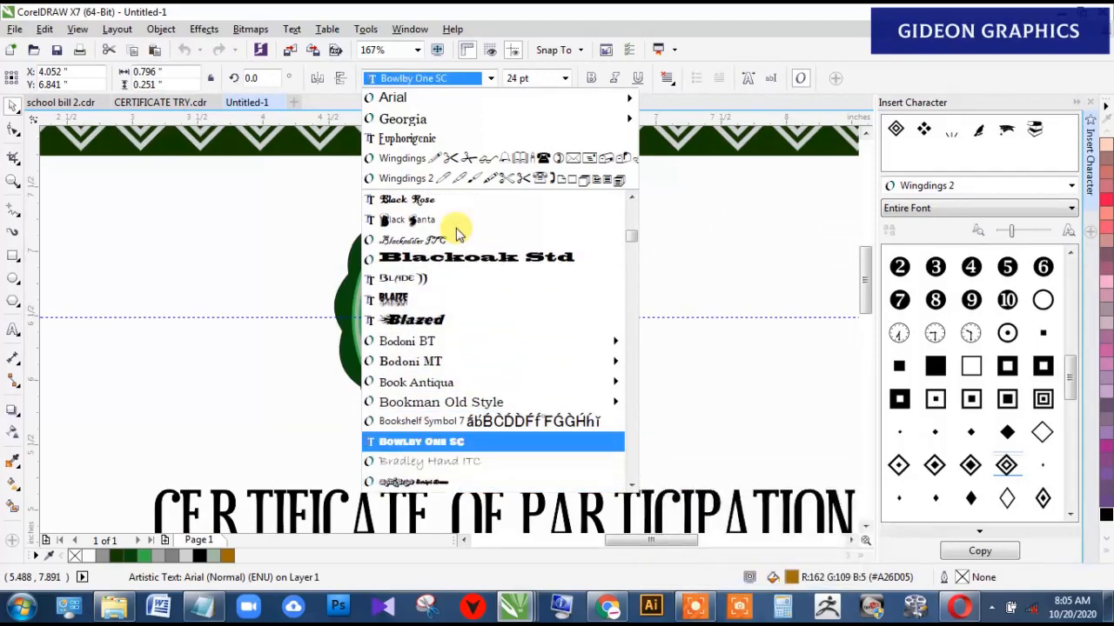
{"action": "key", "text": "Down"}
{"action": "key", "text": "Down"}
{"action": "key", "text": "Down"}
{"action": "key", "text": "Down"}
{"action": "key", "text": "Down"}
{"action": "key", "text": "Down"}
{"action": "key", "text": "Down"}
{"action": "key", "text": "Down"}
{"action": "key", "text": "Down"}
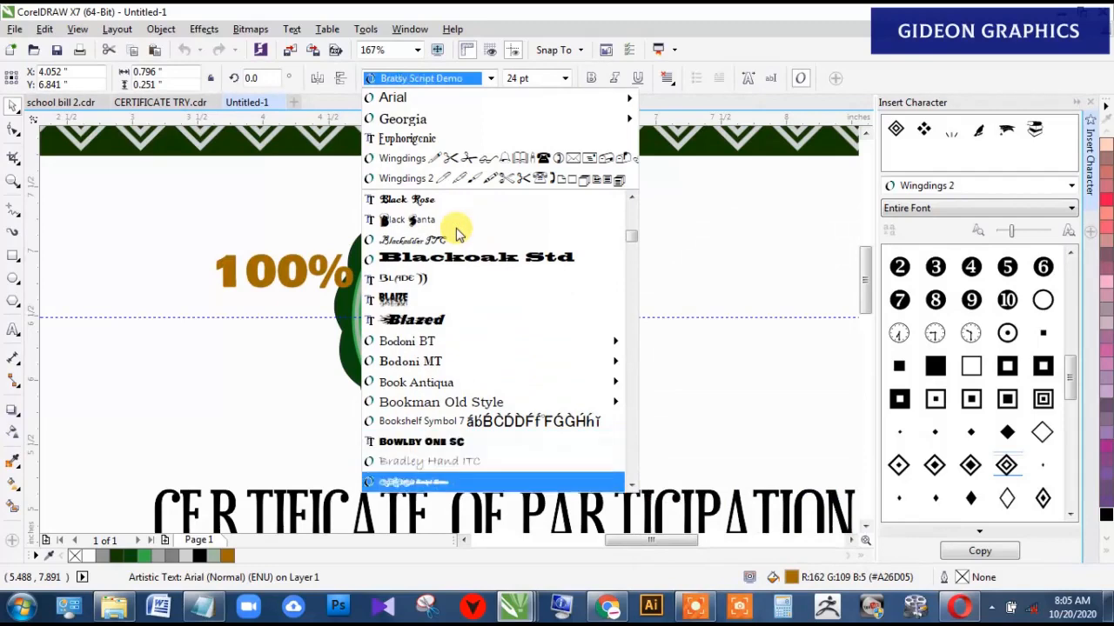
{"action": "key", "text": "Down"}
{"action": "key", "text": "Down"}
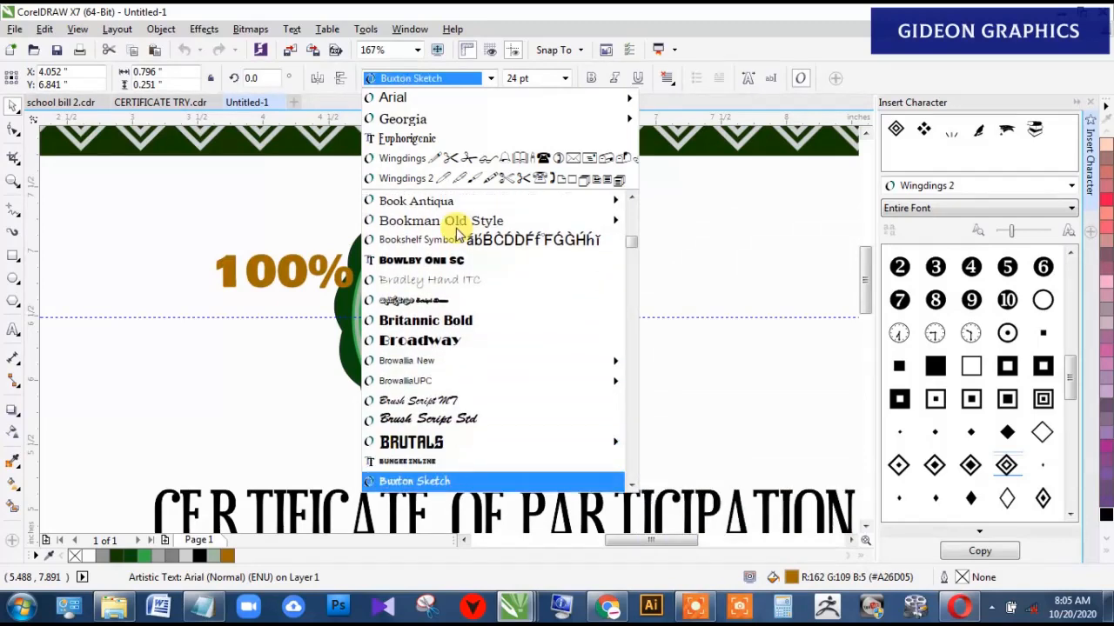
{"action": "key", "text": "Up"}
{"action": "key", "text": "Up"}
{"action": "key", "text": "Down"}
{"action": "key", "text": "Down"}
{"action": "key", "text": "Down"}
{"action": "key", "text": "Down"}
{"action": "key", "text": "Down"}
{"action": "key", "text": "Down"}
{"action": "key", "text": "Down"}
{"action": "key", "text": "Down"}
{"action": "key", "text": "Down"}
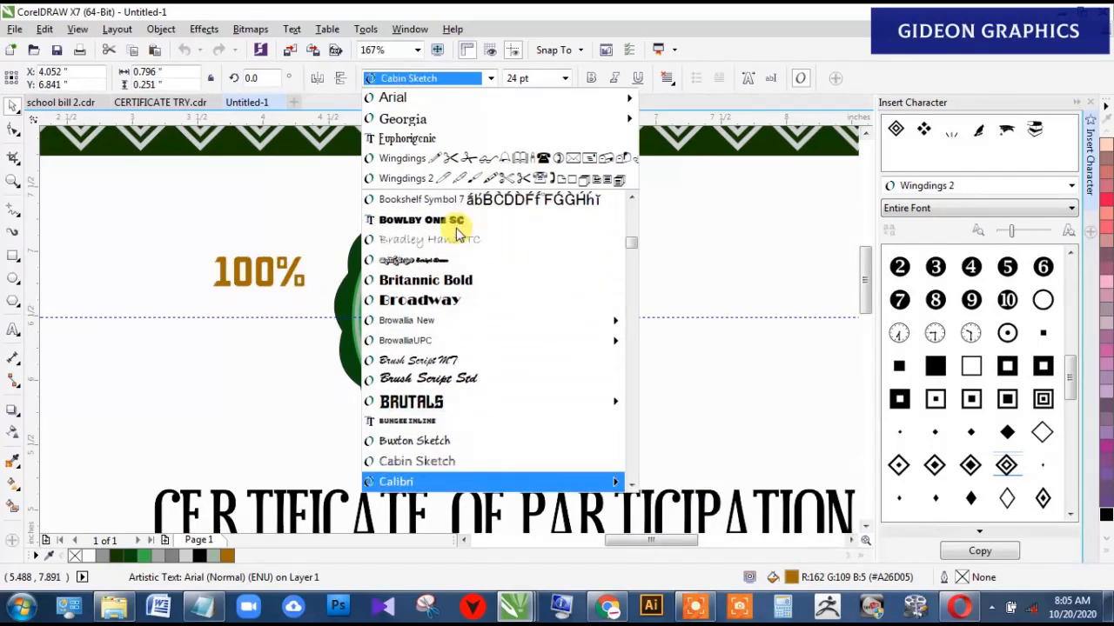
{"action": "key", "text": "Up"}
{"action": "key", "text": "Up"}
{"action": "key", "text": "Up"}
{"action": "key", "text": "Up"}
{"action": "key", "text": "Up"}
{"action": "key", "text": "Up"}
{"action": "key", "text": "Up"}
{"action": "key", "text": "Up"}
{"action": "key", "text": "Up"}
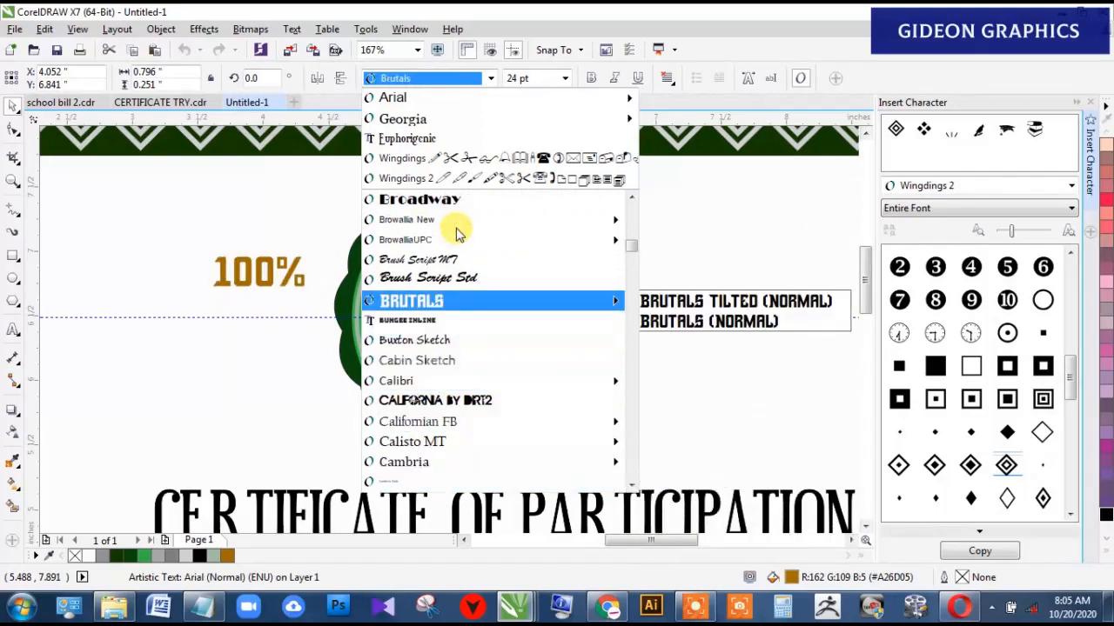
{"action": "key", "text": "Return"}
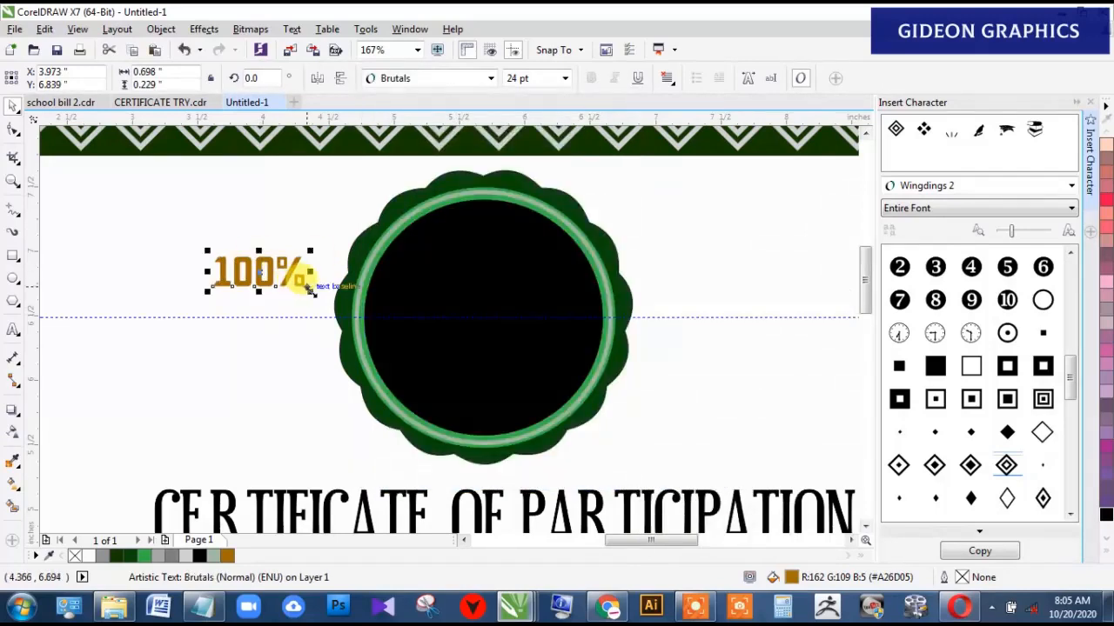
Step: Enlarge the "100%" text to about 30 pt and place it inside the upper part of the seal's black circle
{"action": "mouse_move", "coordinate": [310, 292]}
{"action": "left_mouse_down"}
{"action": "mouse_move", "coordinate": [331, 308]}
{"action": "mouse_move", "coordinate": [326, 296]}
{"action": "left_mouse_up"}
{"action": "left_click_drag", "start_coordinate": [273, 272], "coordinate": [480, 276]}
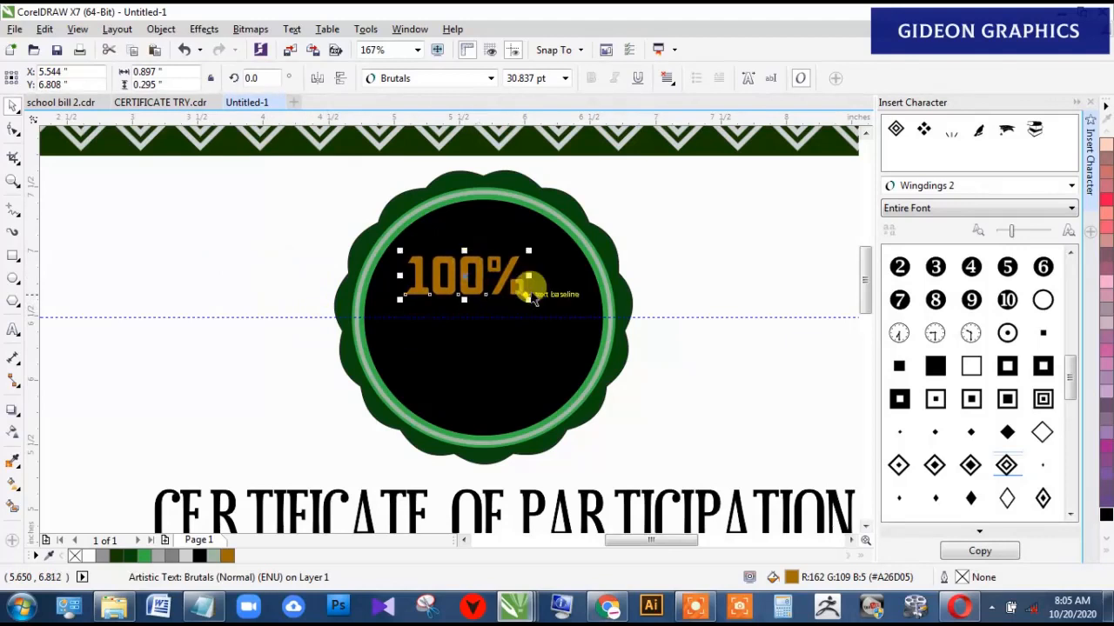
{"action": "mouse_move", "coordinate": [530, 301]}
{"action": "left_mouse_down"}
{"action": "mouse_move", "coordinate": [515, 281]}
{"action": "mouse_move", "coordinate": [526, 298]}
{"action": "left_mouse_up"}
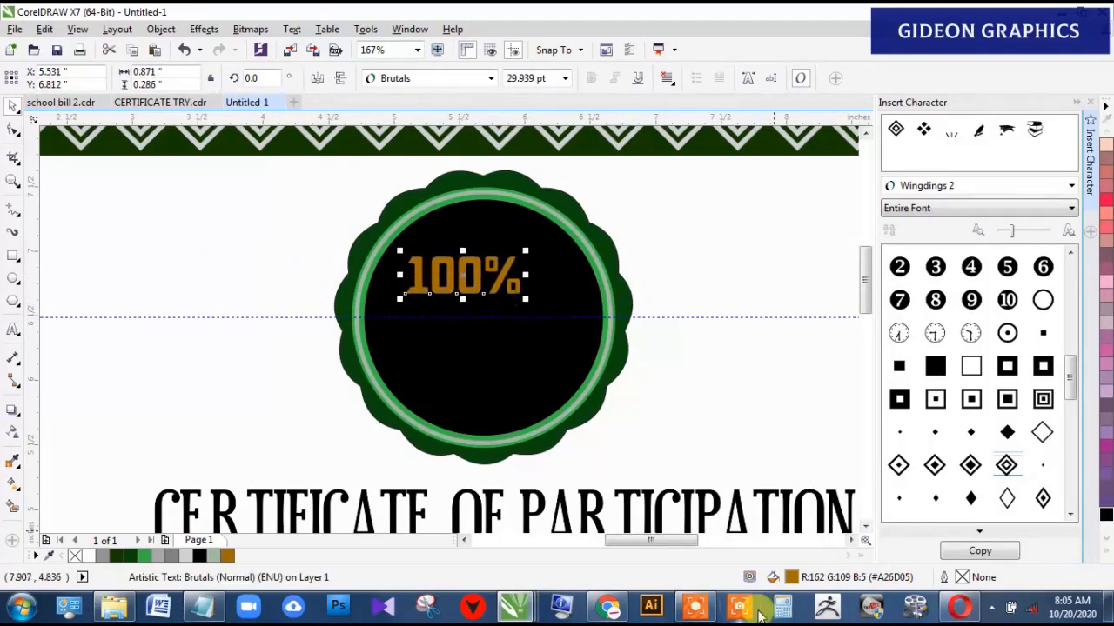
Step: Apply a rectangular fountain fill blending golden brown to white to the "100%" text
{"action": "key", "text": "F11"}
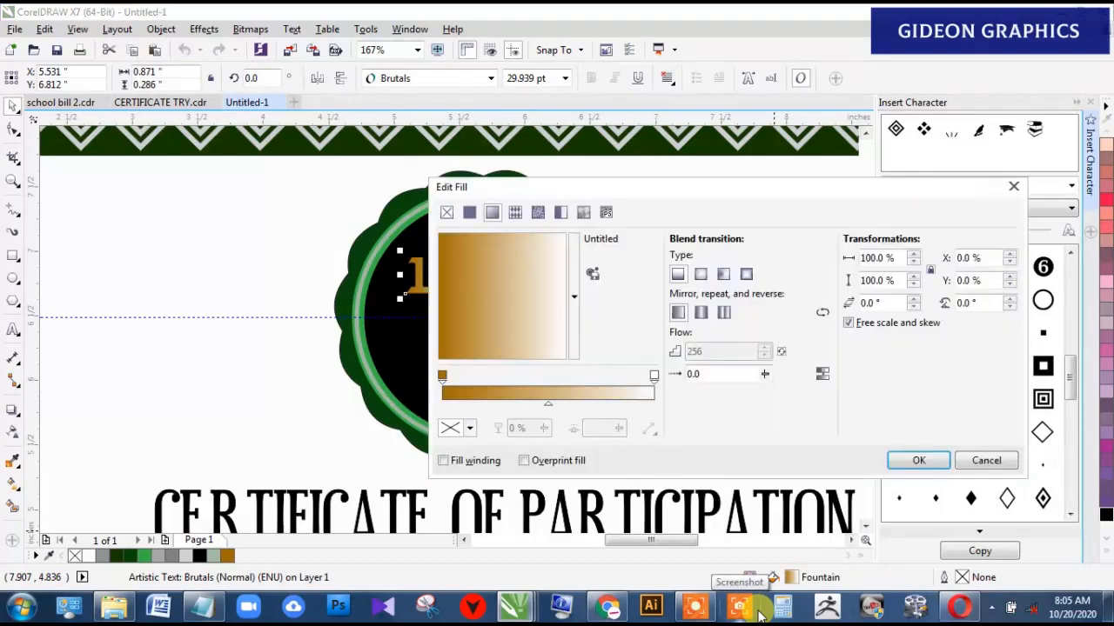
{"action": "left_click_drag", "start_coordinate": [515, 191], "coordinate": [655, 181]}
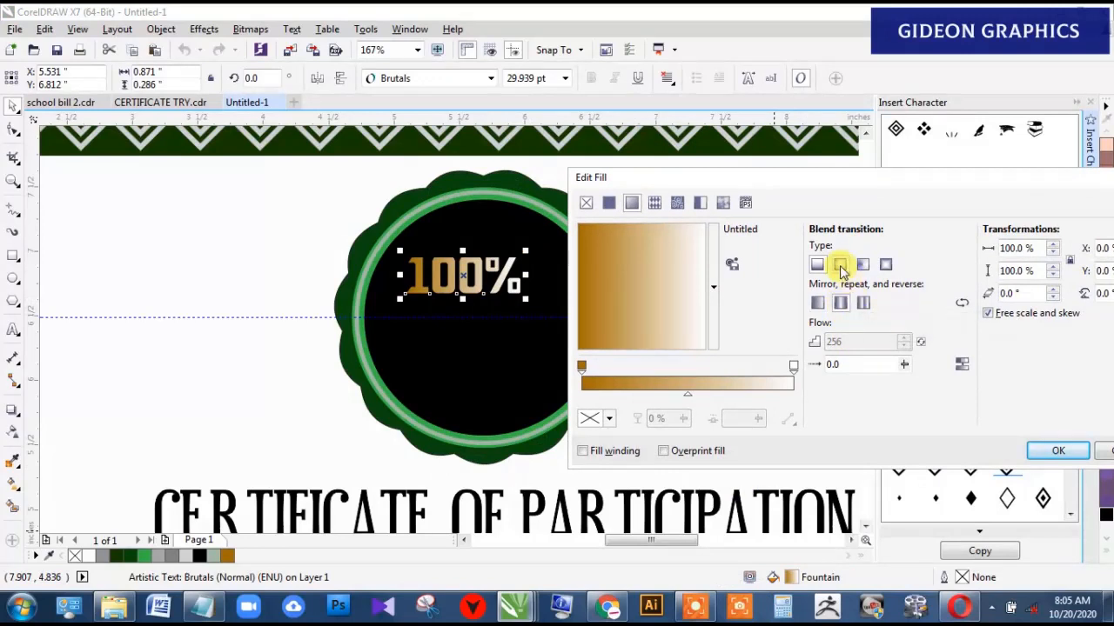
{"action": "left_click", "coordinate": [840, 266]}
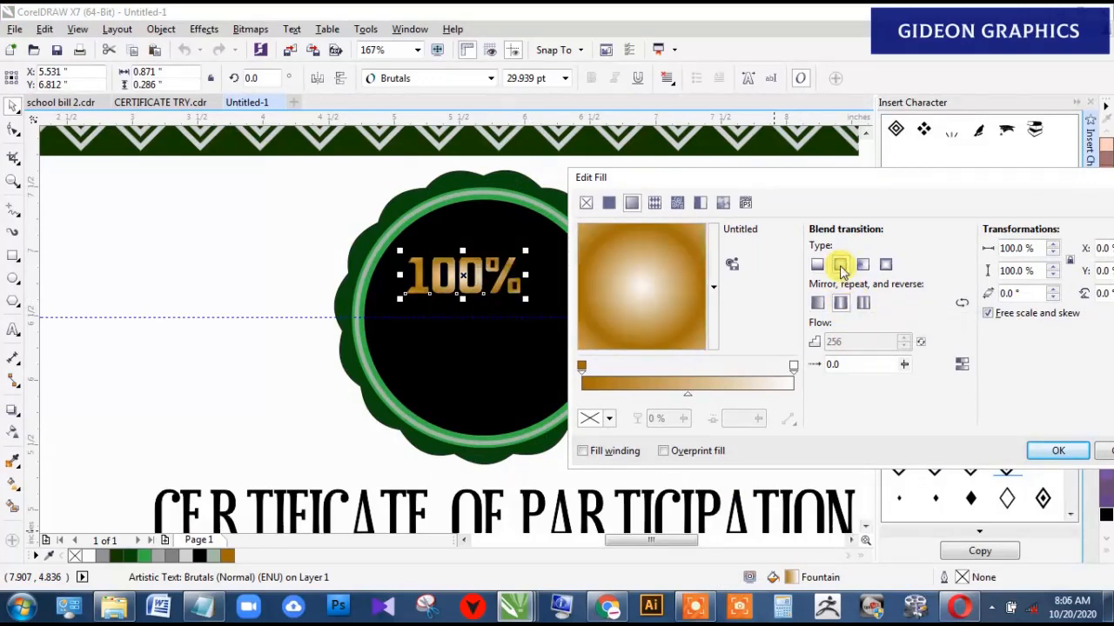
{"action": "left_click", "coordinate": [885, 266]}
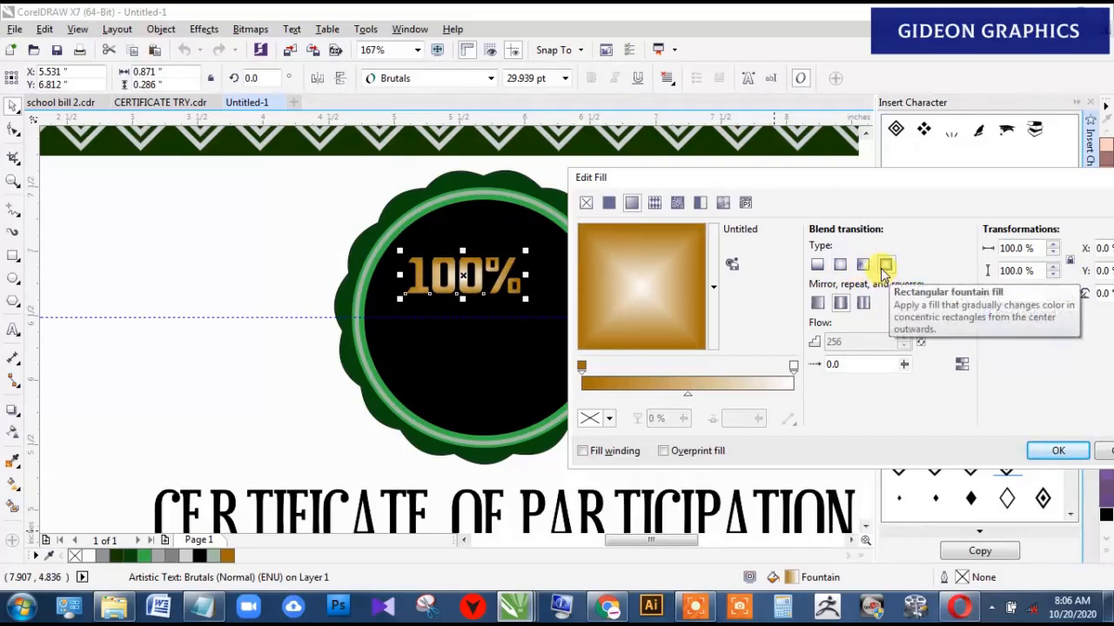
{"action": "left_click", "coordinate": [1059, 449]}
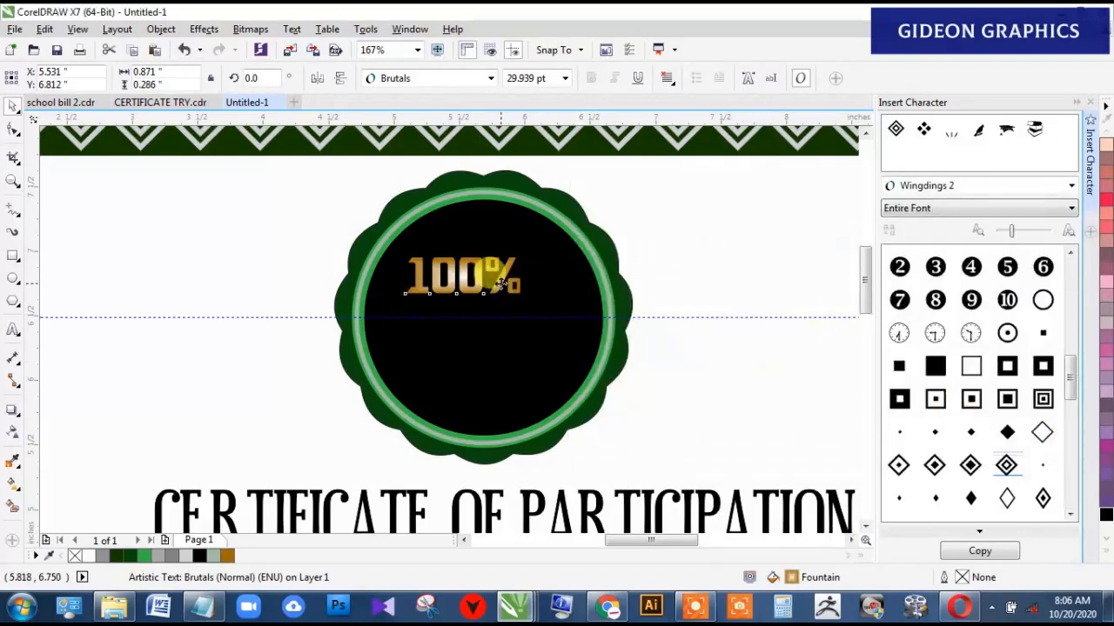
Step: Duplicate the "100%" text directly below itself and change the copy to read "GAURANTEED"
{"action": "left_click", "coordinate": [502, 283]}
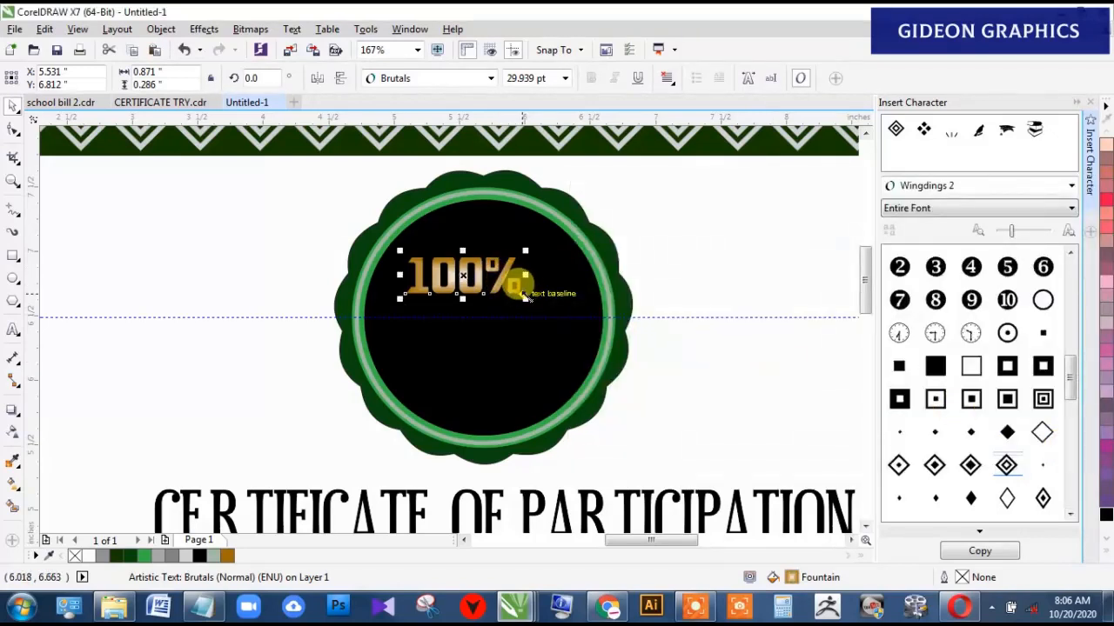
{"action": "left_click_drag", "start_coordinate": [477, 284], "coordinate": [478, 332]}
{"action": "key", "text": "F8"}
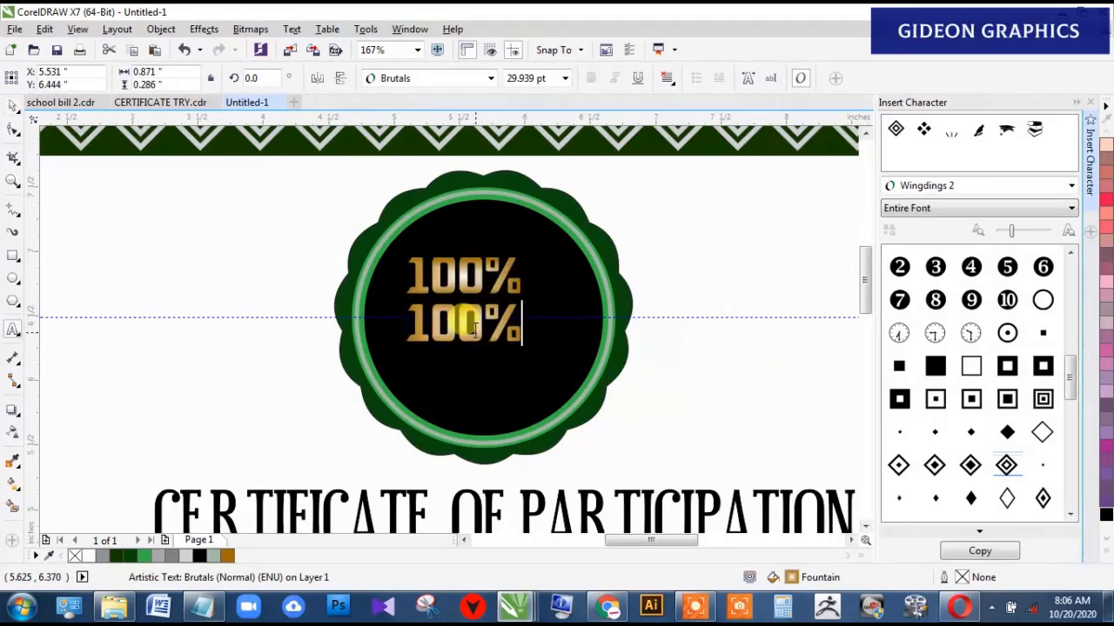
{"action": "key", "text": "ctrl+a"}
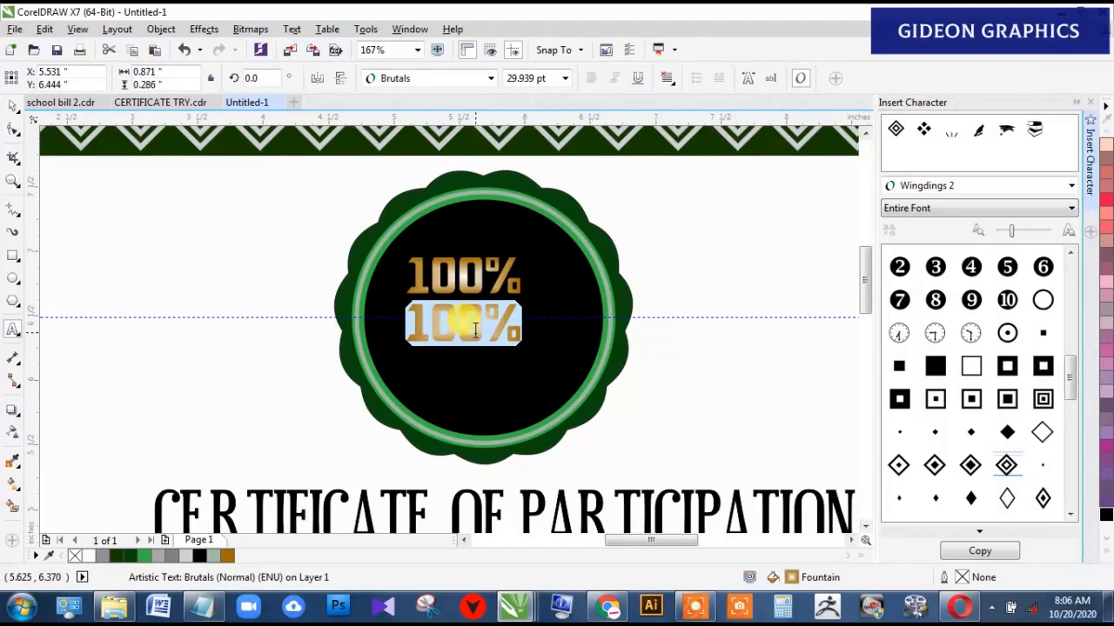
{"action": "type", "text": "GRUR"}
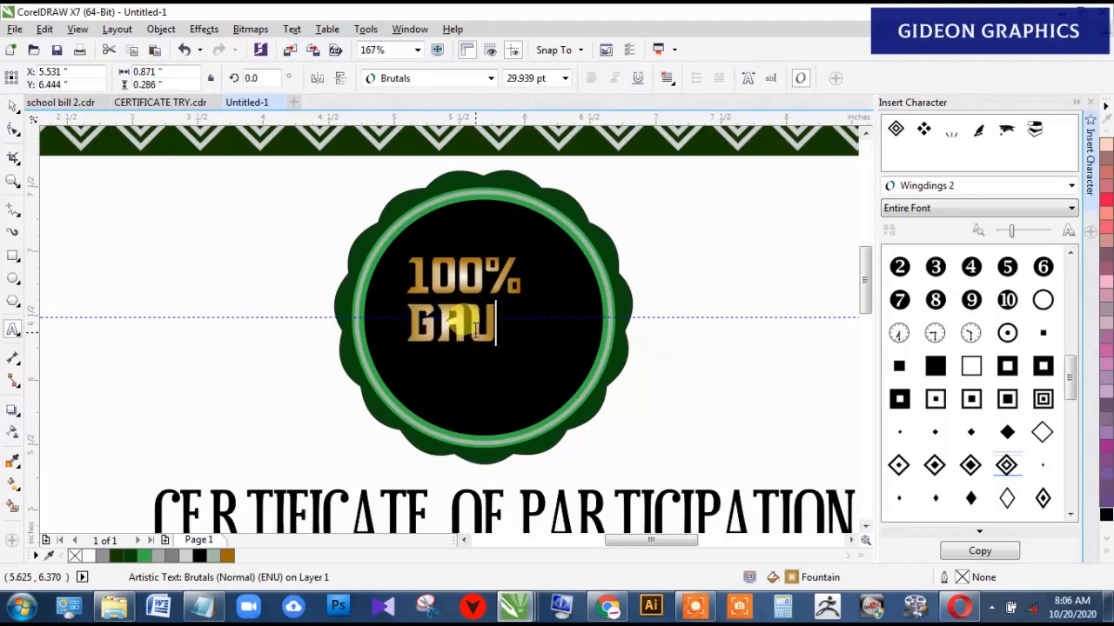
{"action": "type", "text": "ANT"}
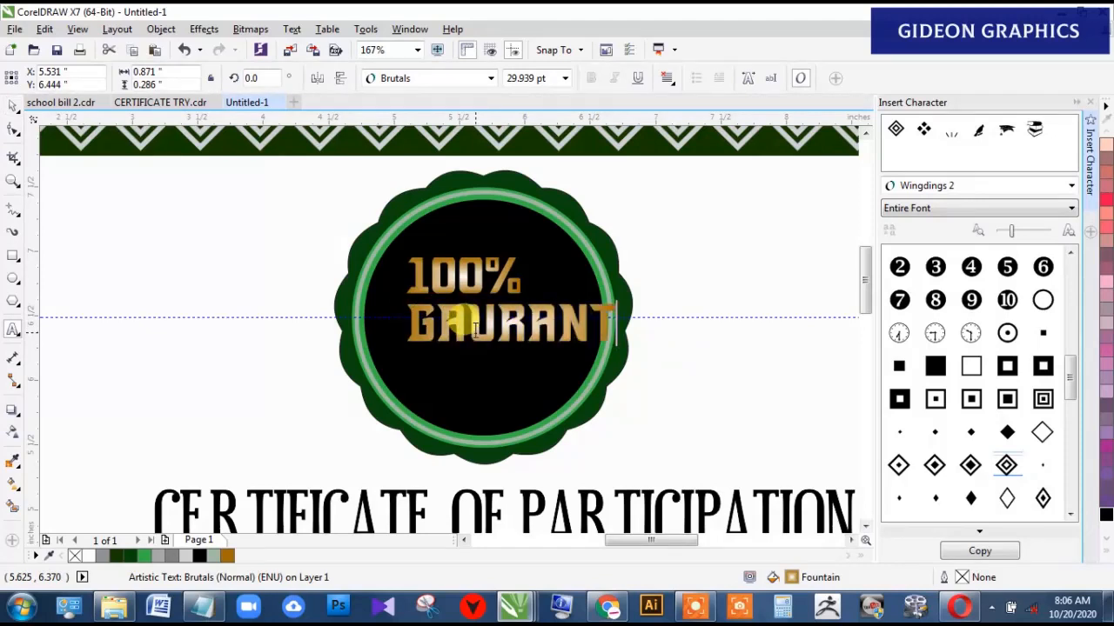
{"action": "type", "text": "EED"}
{"action": "key", "text": "ctrl+space"}
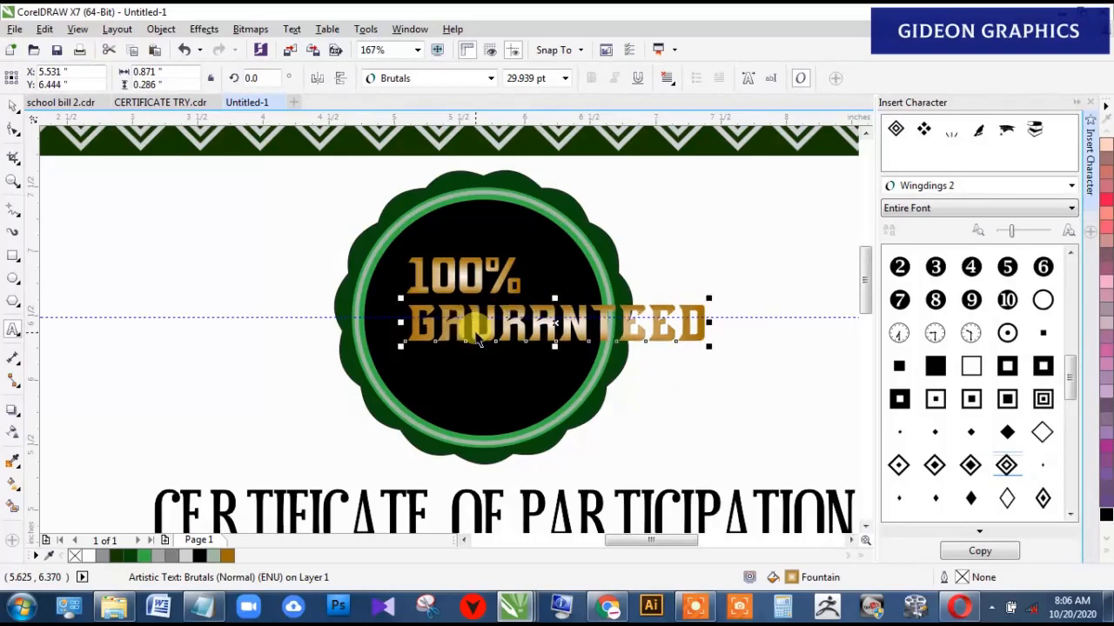
Step: Shrink "GAURANTEED" to about 22 pt to fit the black circle and center both it and "100%" horizontally in the seal
{"action": "left_click_drag", "start_coordinate": [698, 304], "coordinate": [628, 287]}
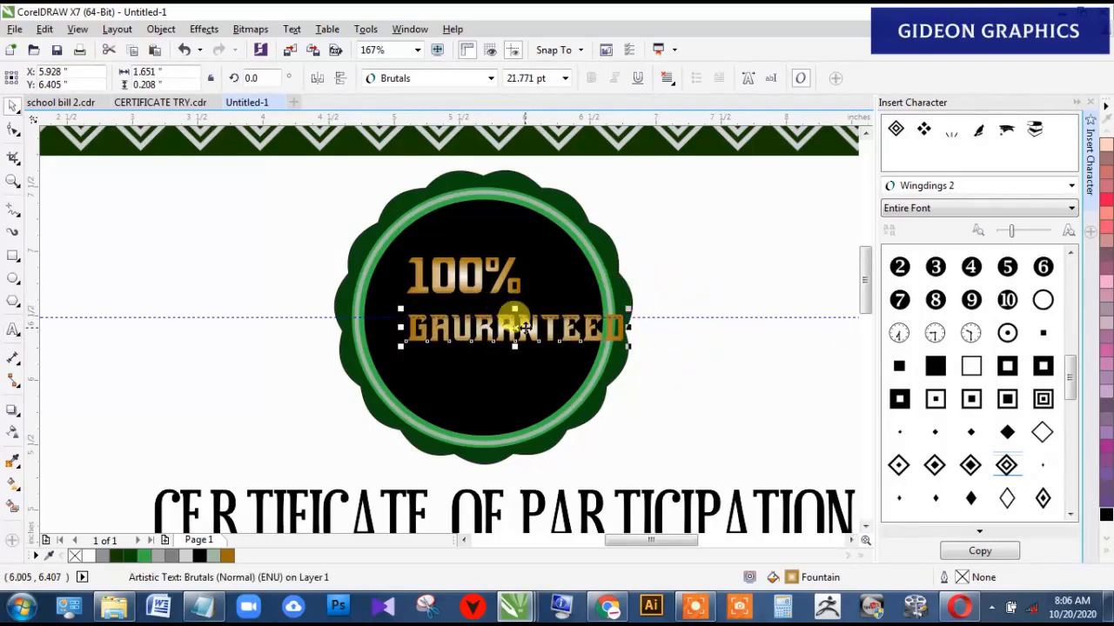
{"action": "left_click_drag", "start_coordinate": [524, 319], "coordinate": [495, 318]}
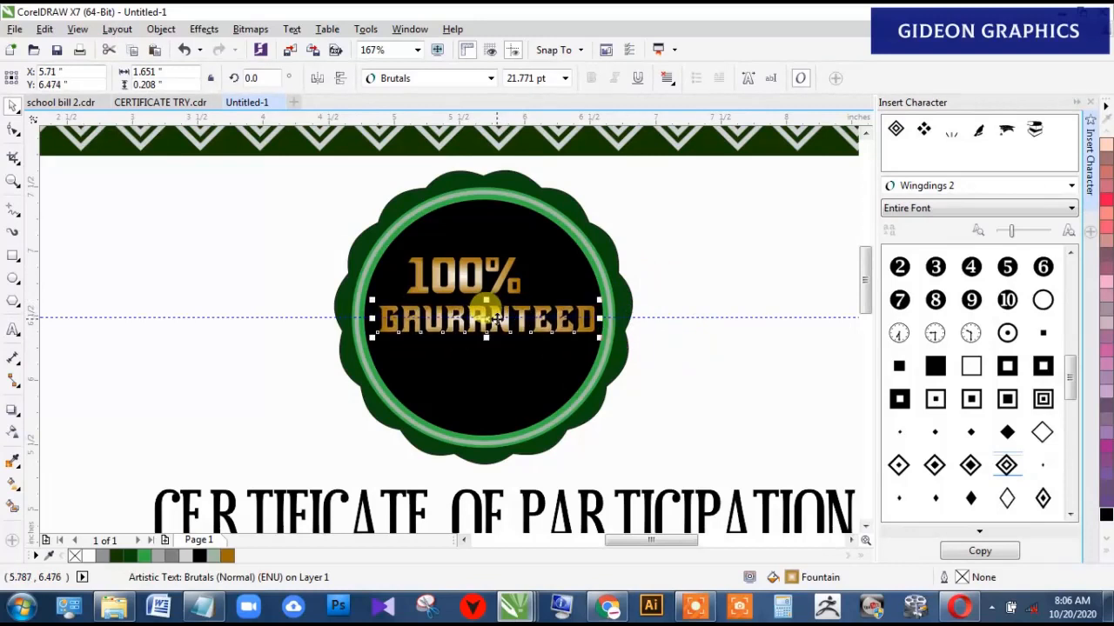
{"action": "left_click", "coordinate": [479, 280]}
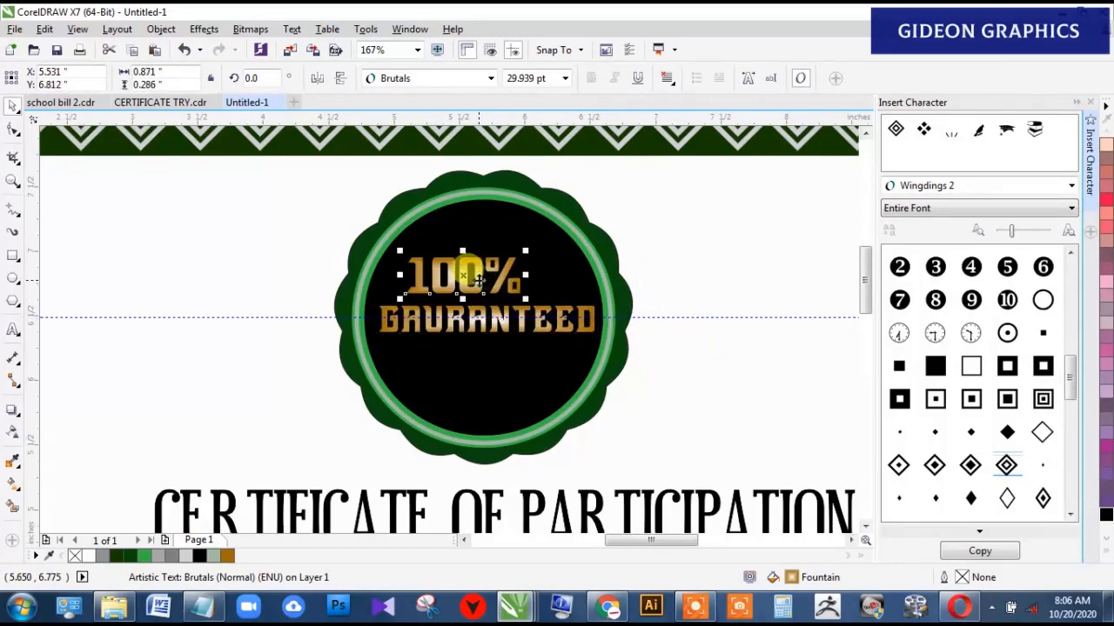
{"action": "left_click_drag", "start_coordinate": [477, 279], "coordinate": [493, 280]}
Step: Duplicate the "GAURANTEED" text so two overlapping lines are stacked, and change the upper one to read "SUCCESS"
{"action": "left_click", "coordinate": [493, 315]}
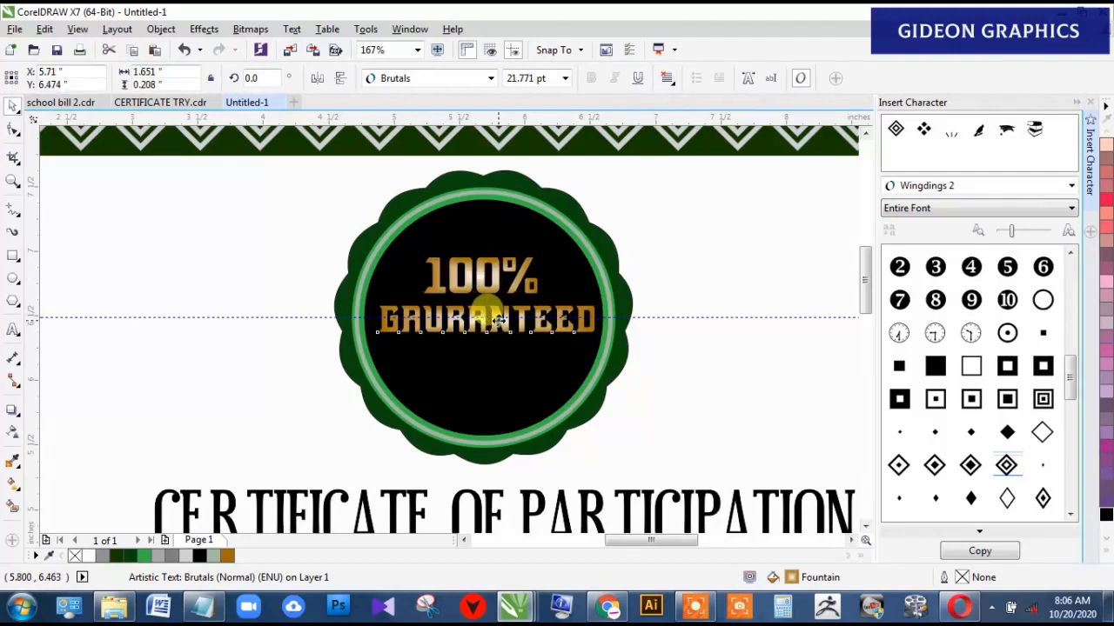
{"action": "mouse_move", "coordinate": [499, 321]}
{"action": "left_mouse_down"}
{"action": "mouse_move", "coordinate": [499, 346]}
{"action": "mouse_move", "coordinate": [499, 322]}
{"action": "left_mouse_up"}
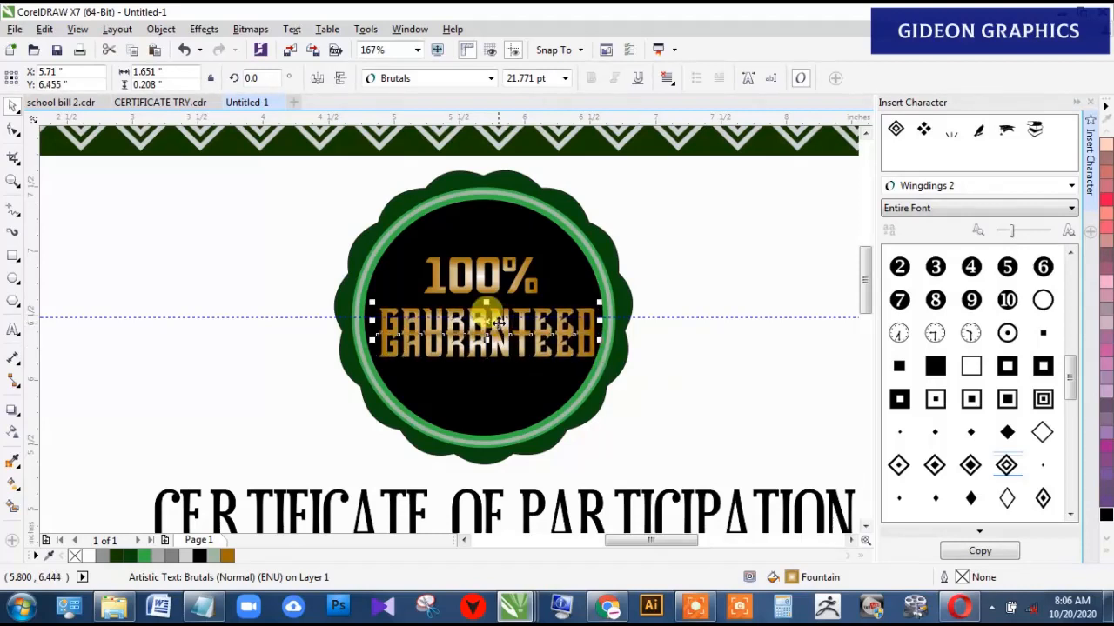
{"action": "double_click", "coordinate": [498, 322]}
{"action": "double_click", "coordinate": [498, 322]}
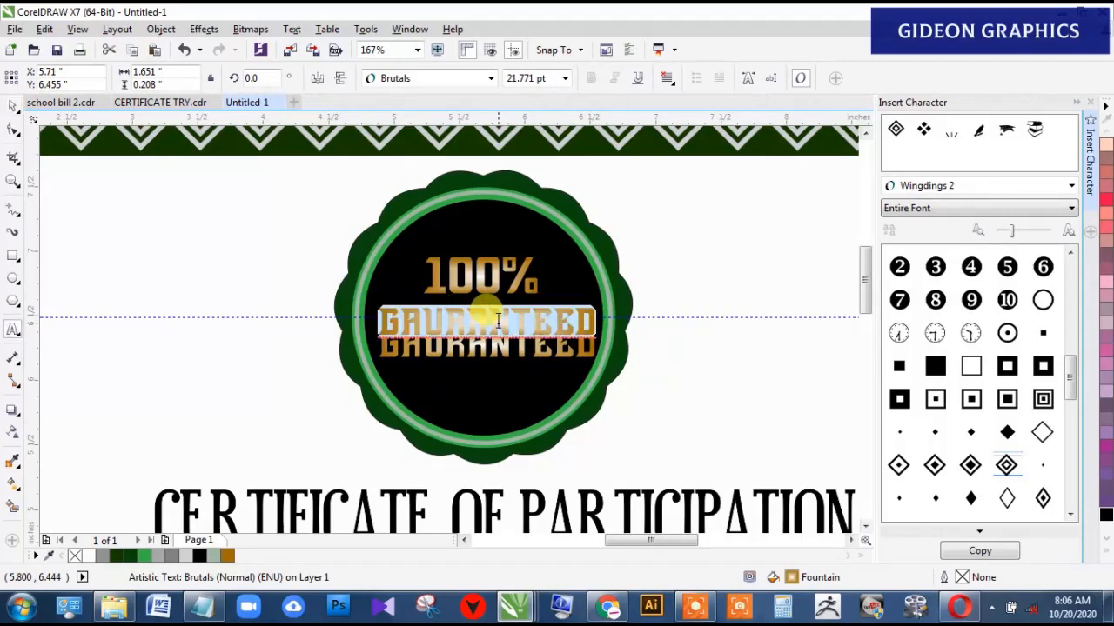
{"action": "type", "text": "SUCCESS"}
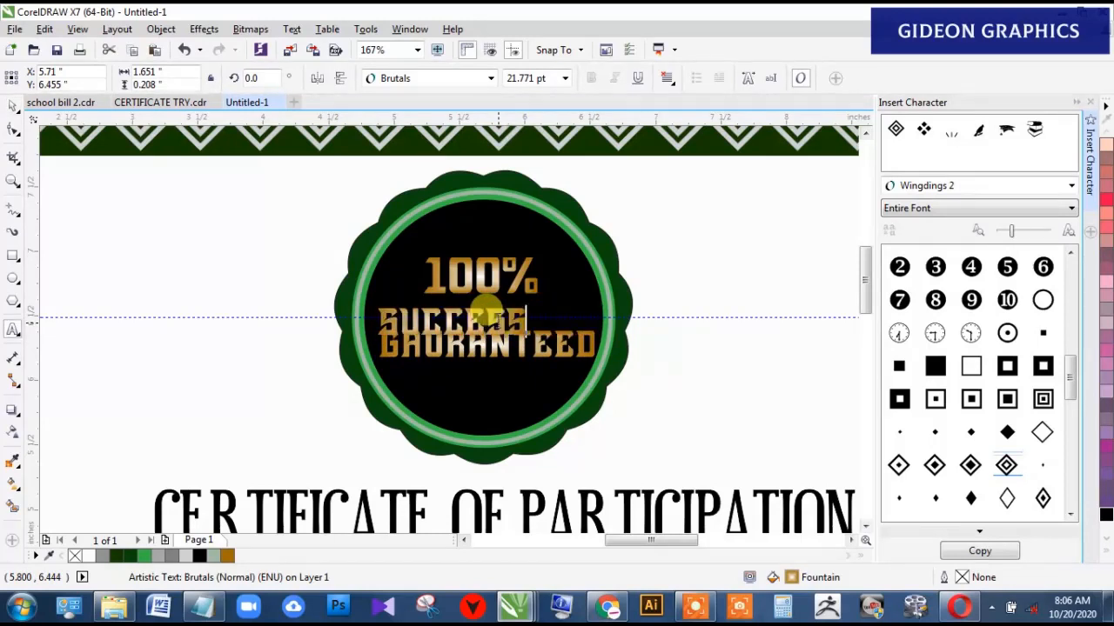
{"action": "key", "text": "ctrl+space"}
Step: Stack the three seal text lines closely, with "SUCCESS" reduced to about 16 pt between "100%" and "GAURANTEED"
{"action": "left_click", "coordinate": [490, 276]}
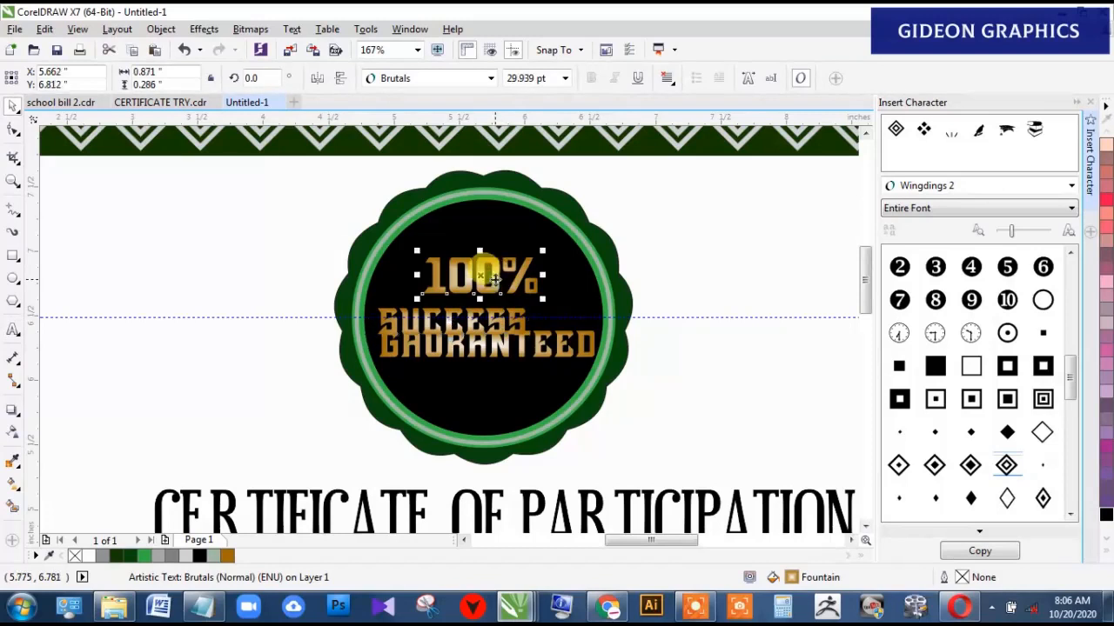
{"action": "key", "text": "Up"}
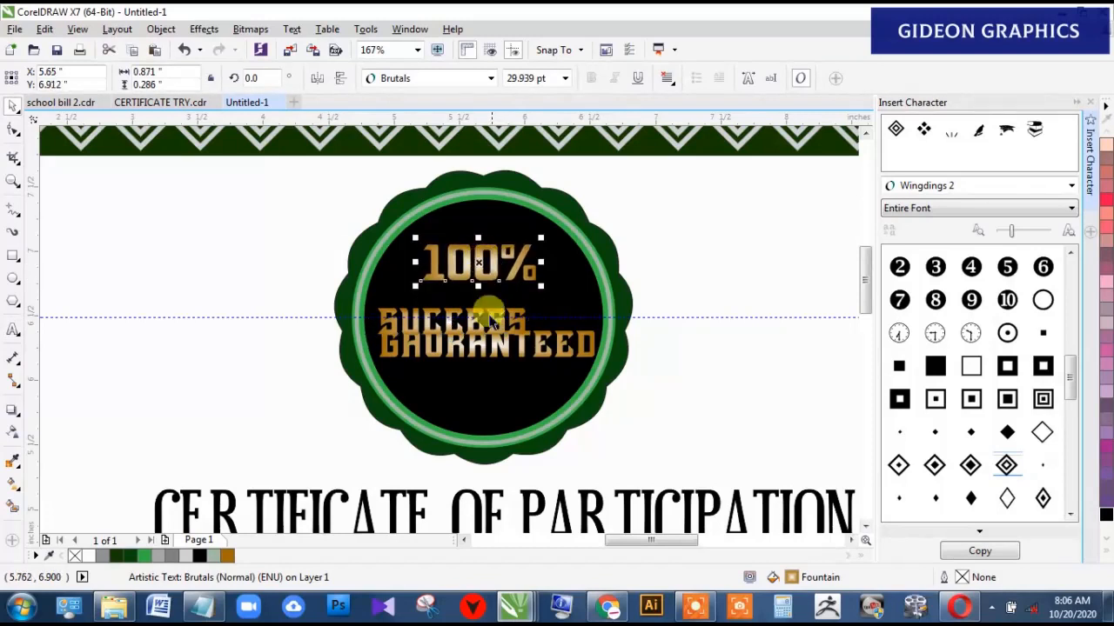
{"action": "left_click", "coordinate": [460, 309]}
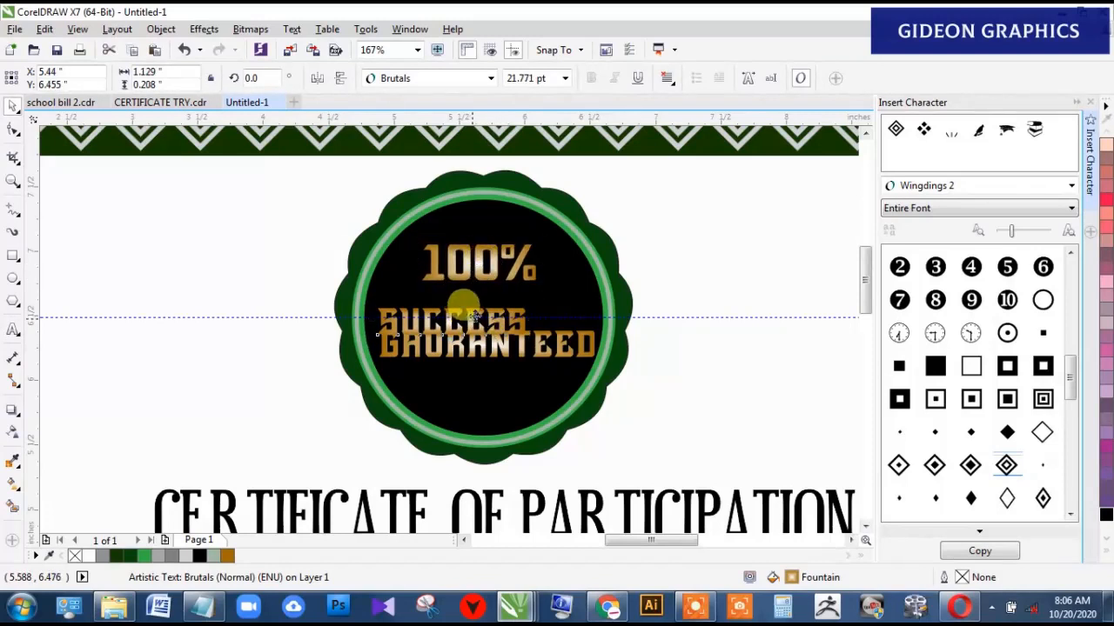
{"action": "left_click_drag", "start_coordinate": [474, 316], "coordinate": [522, 260]}
{"action": "left_click", "coordinate": [496, 331]}
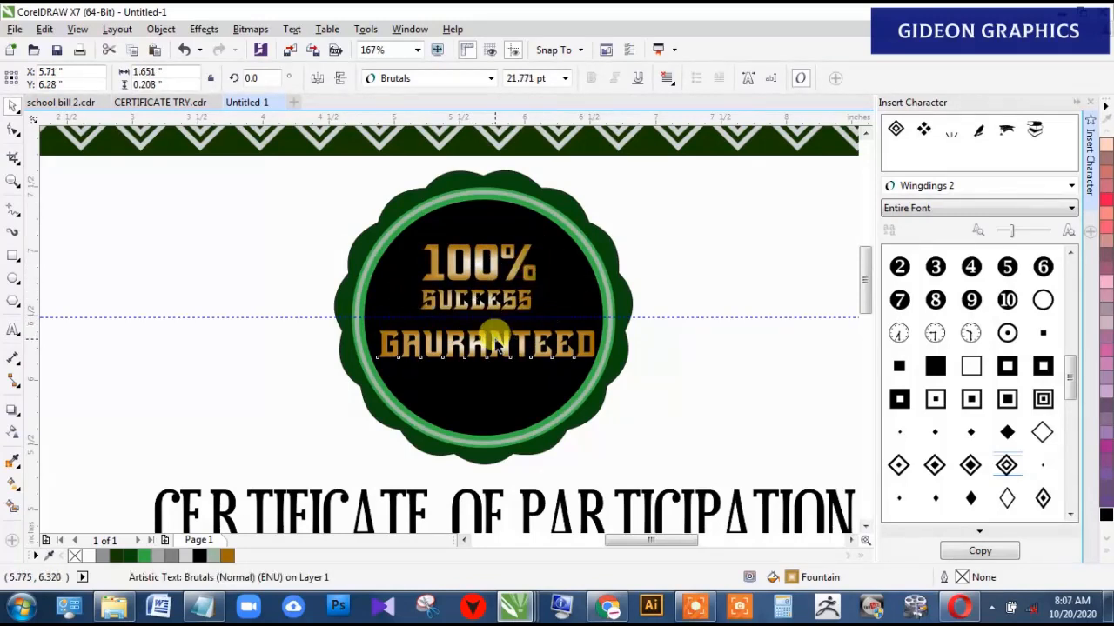
{"action": "left_click_drag", "start_coordinate": [497, 341], "coordinate": [496, 328]}
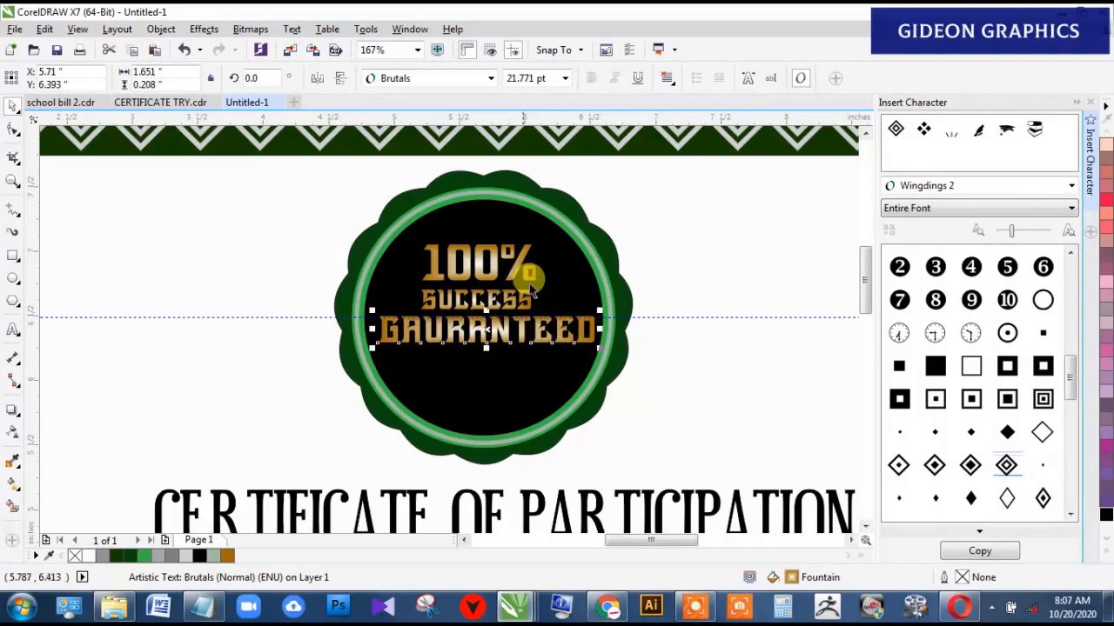
Step: Center "SUCCESS" horizontally on "GAURANTEED" and align "100%" to the same vertical centre line
{"action": "left_click", "coordinate": [474, 300]}
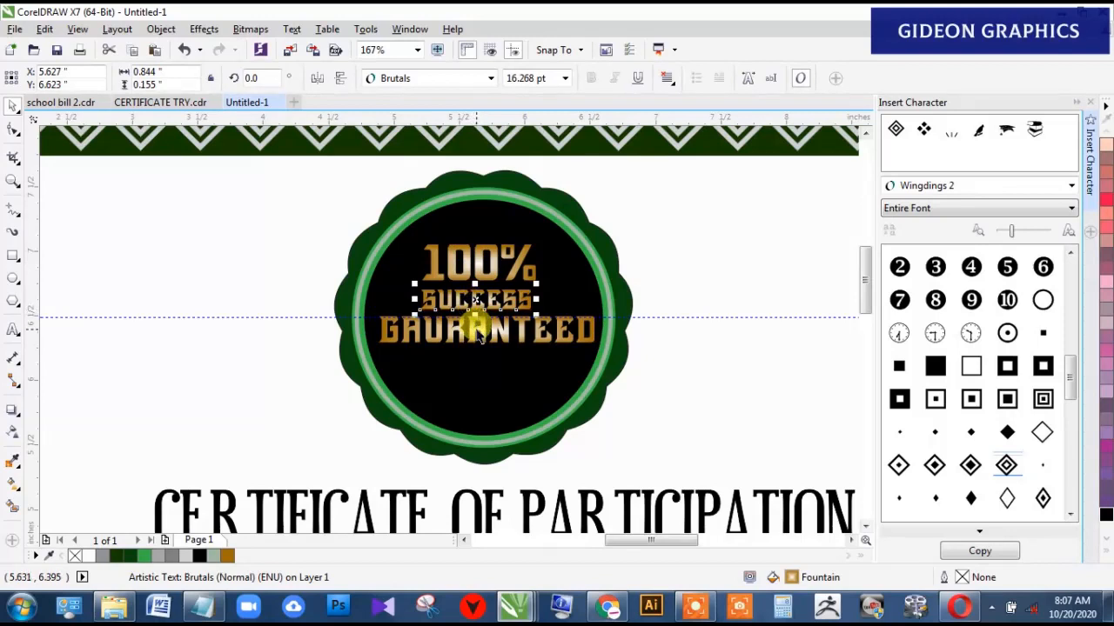
{"action": "left_click", "coordinate": [477, 331], "text": "shift"}
{"action": "key", "text": "c"}
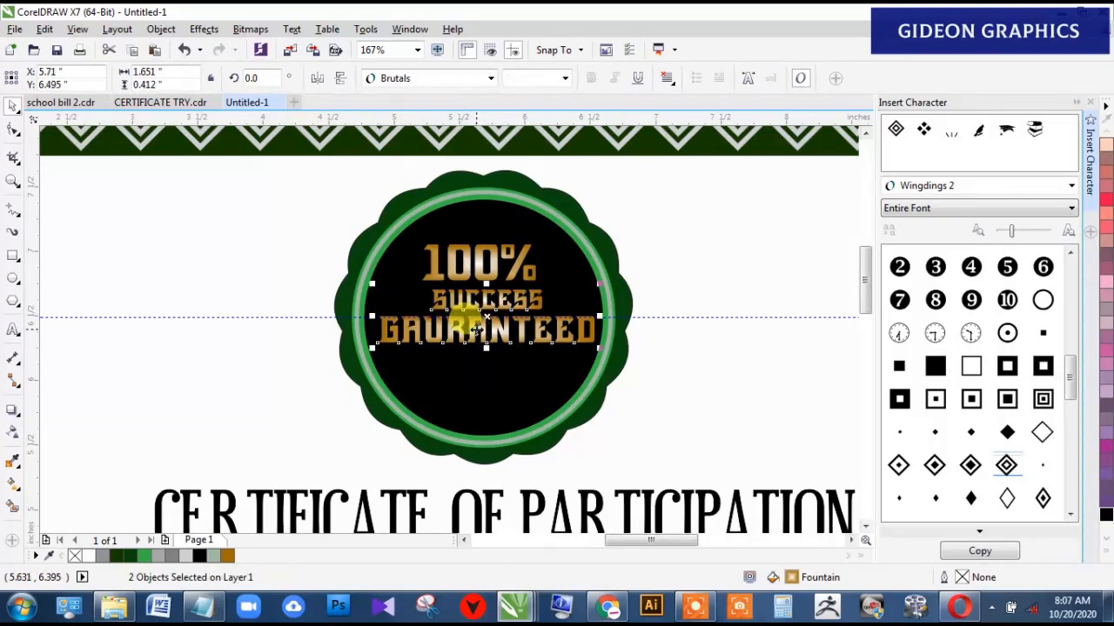
{"action": "left_click", "coordinate": [489, 268]}
{"action": "left_click", "coordinate": [485, 300], "text": "shift"}
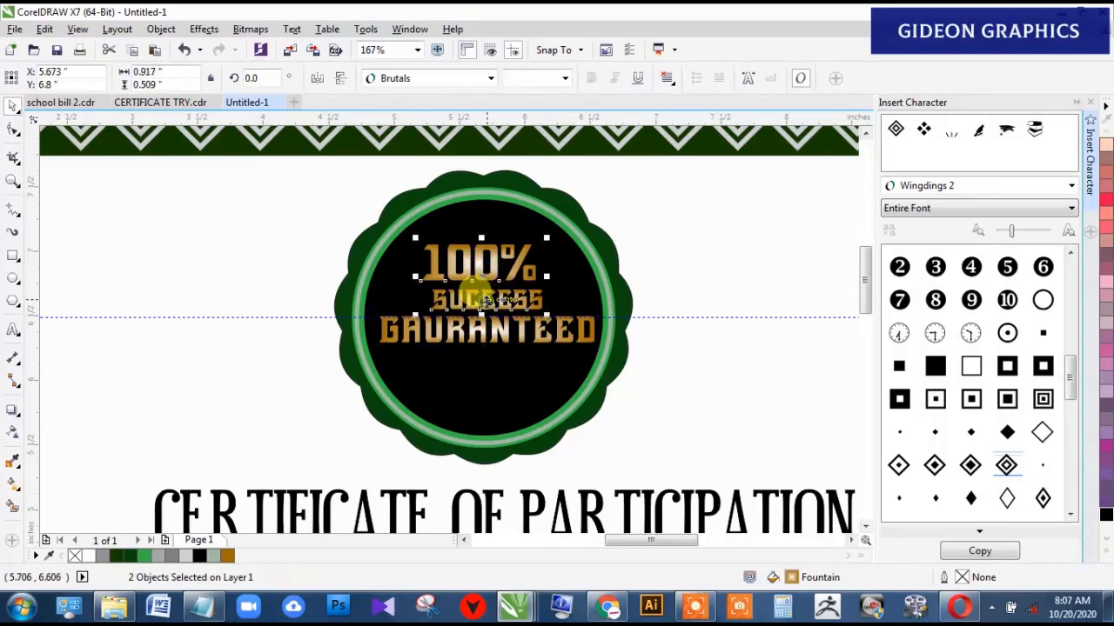
{"action": "key", "text": "c"}
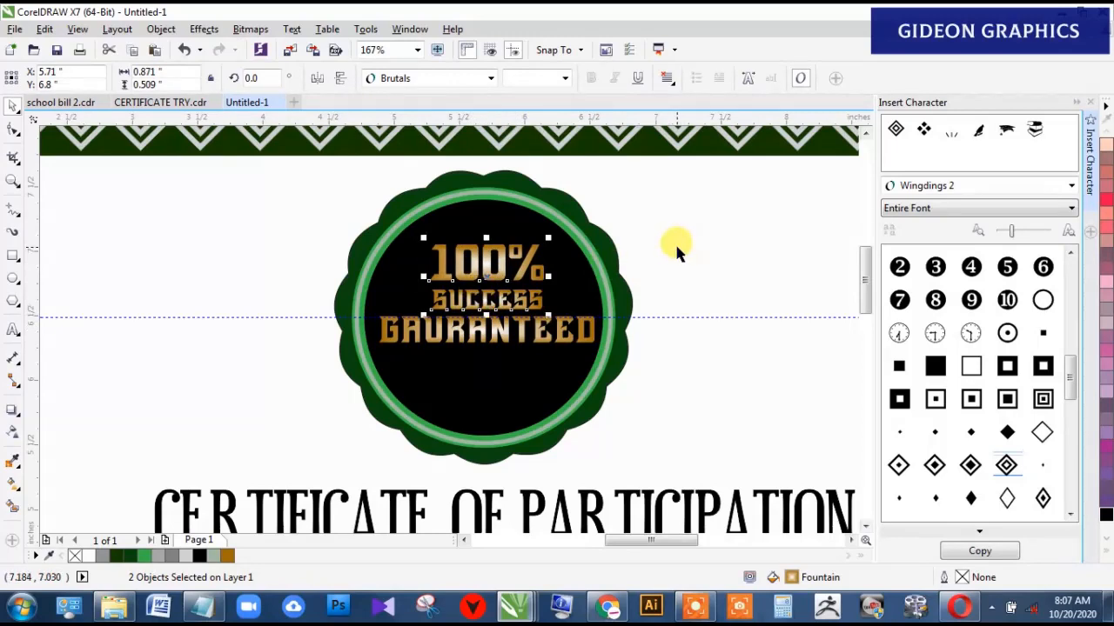
{"action": "left_click", "coordinate": [676, 247]}
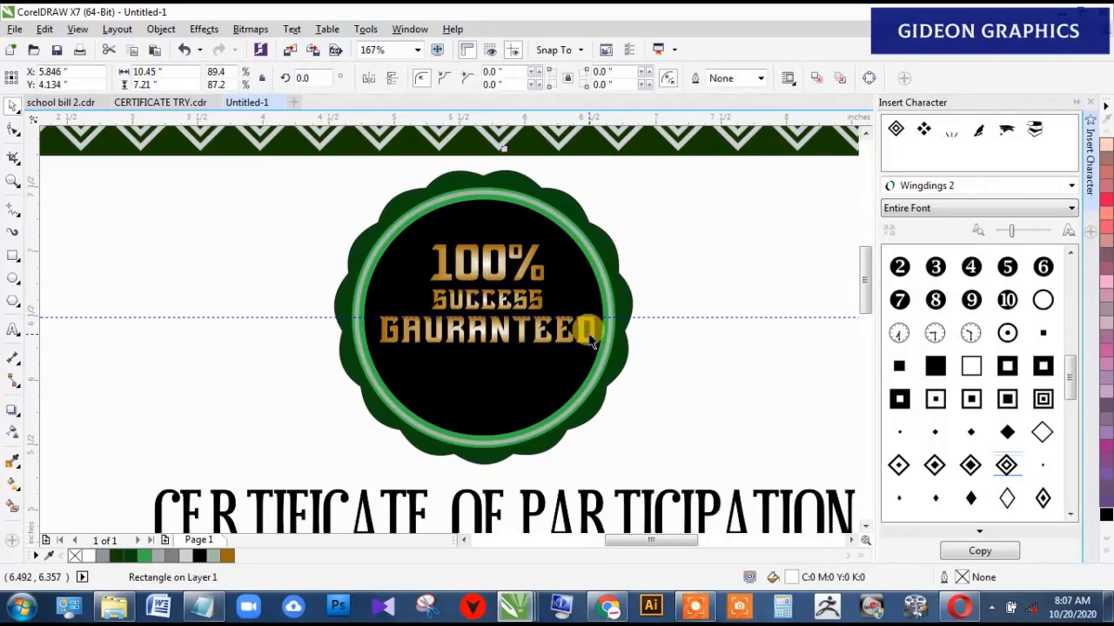
Step: Give the "100%" text a white 2.0 pt outline placed behind the fill and scaling with the object
{"action": "key", "text": "shift+F4"}
{"action": "left_click", "coordinate": [741, 185]}
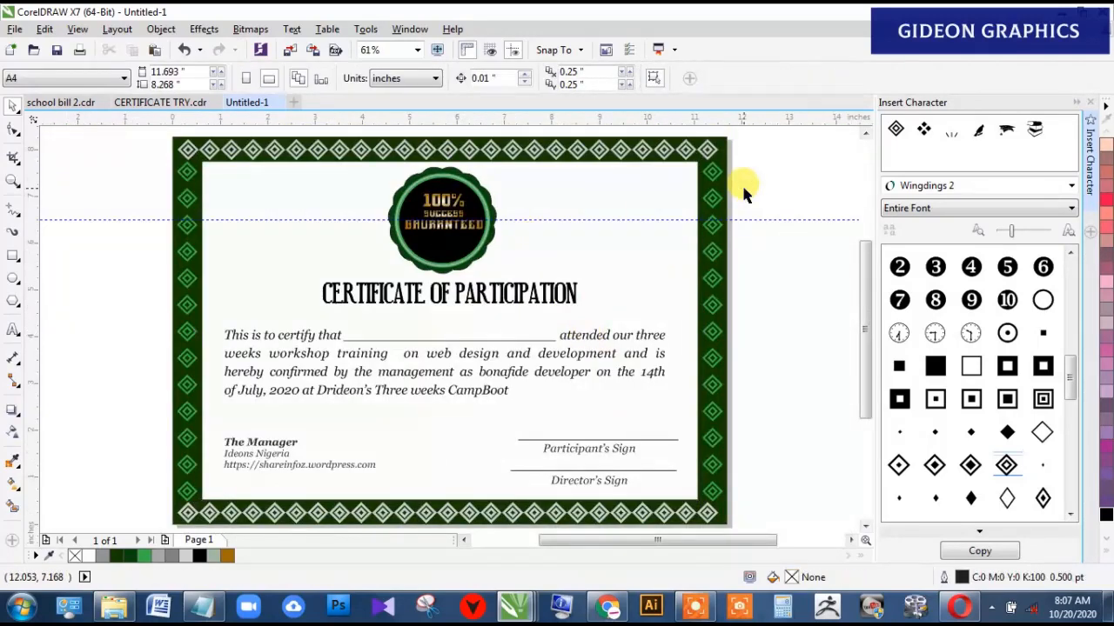
{"action": "key", "text": "F9"}
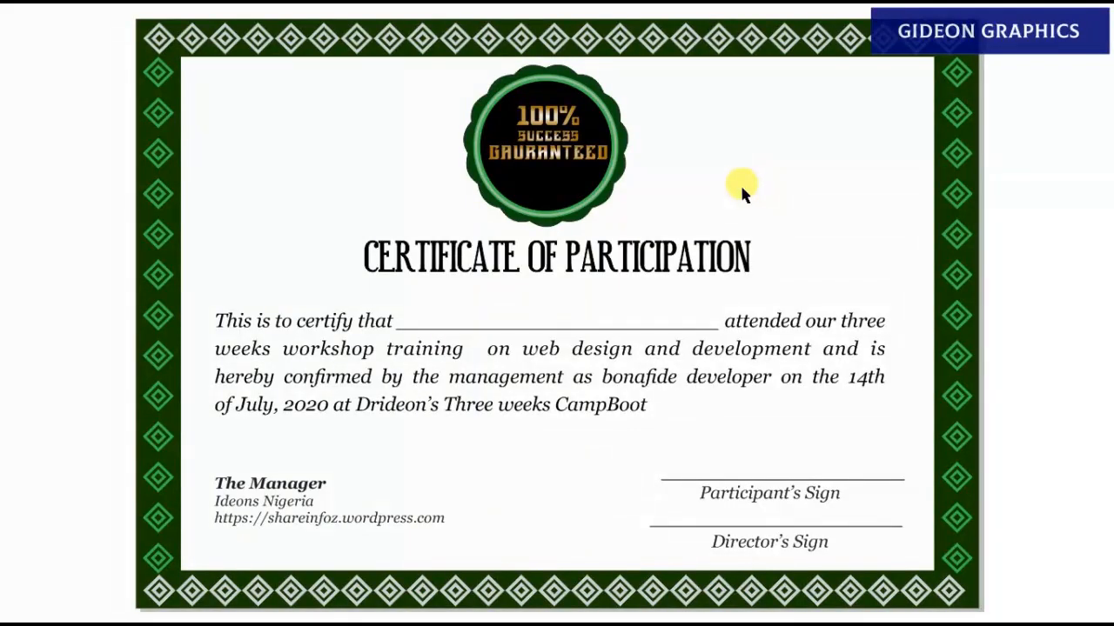
{"action": "left_click", "coordinate": [547, 120]}
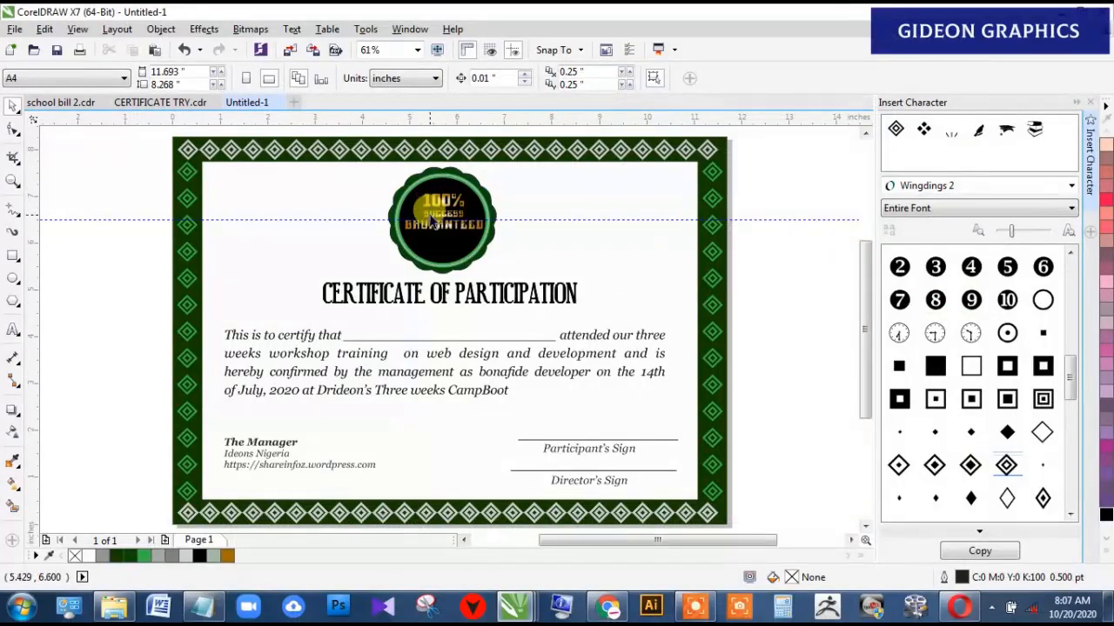
{"action": "left_click_drag", "start_coordinate": [365, 170], "coordinate": [538, 255]}
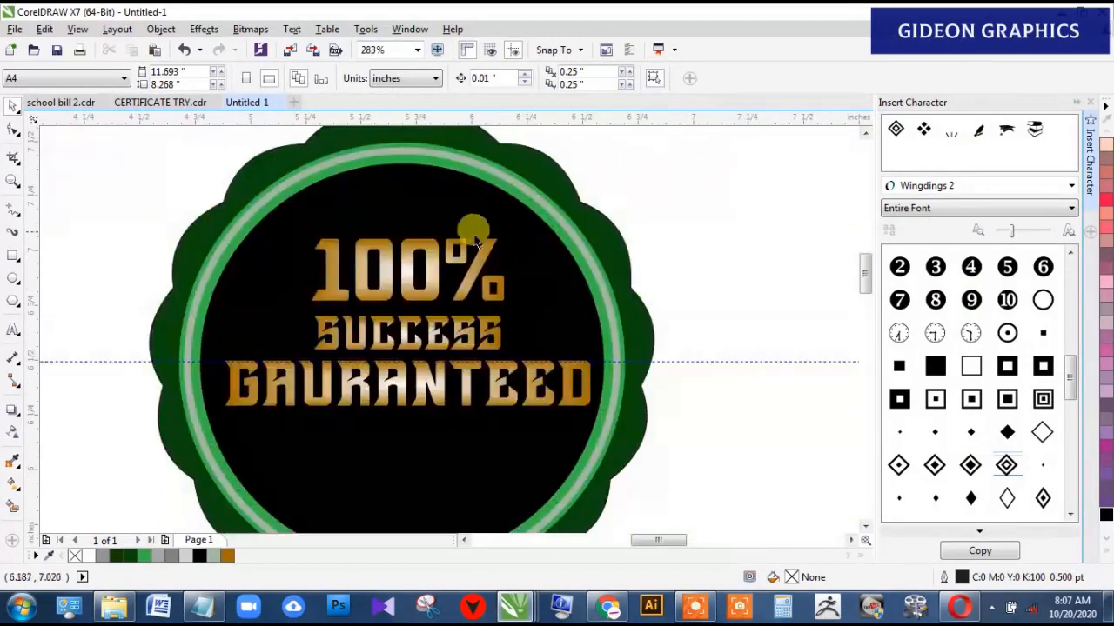
{"action": "key", "text": "space"}
{"action": "left_click", "coordinate": [425, 259]}
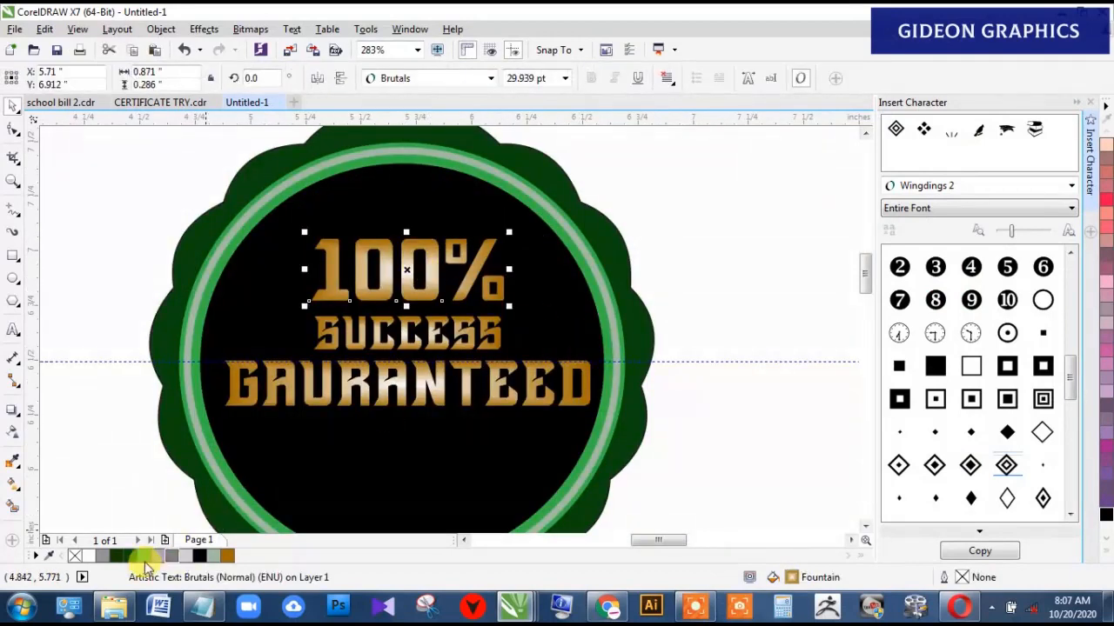
{"action": "right_click", "coordinate": [87, 560]}
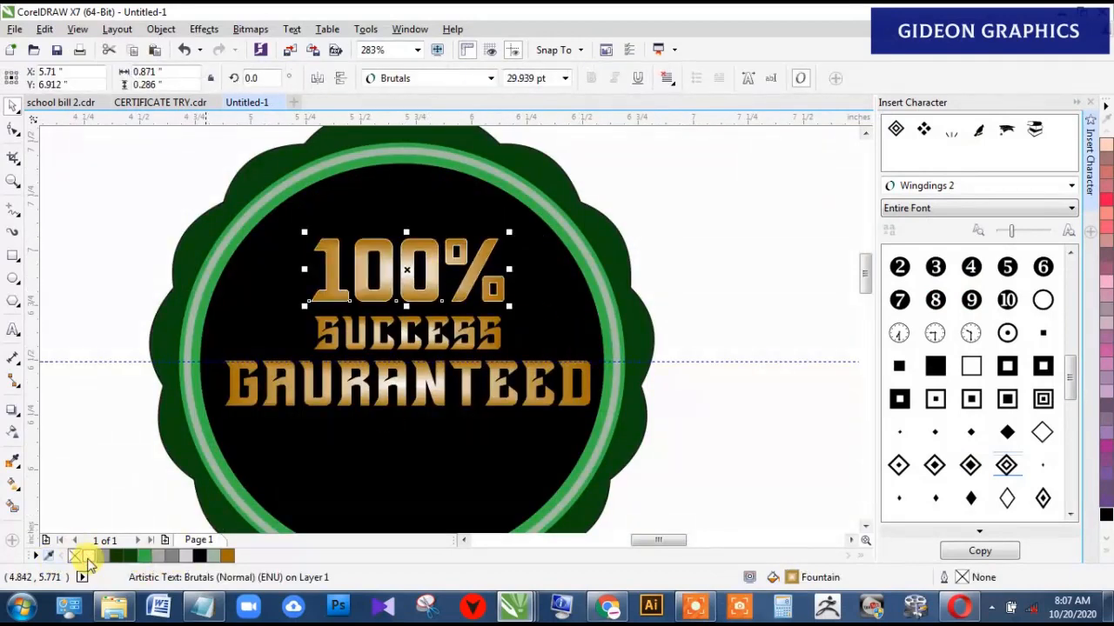
{"action": "key", "text": "F12"}
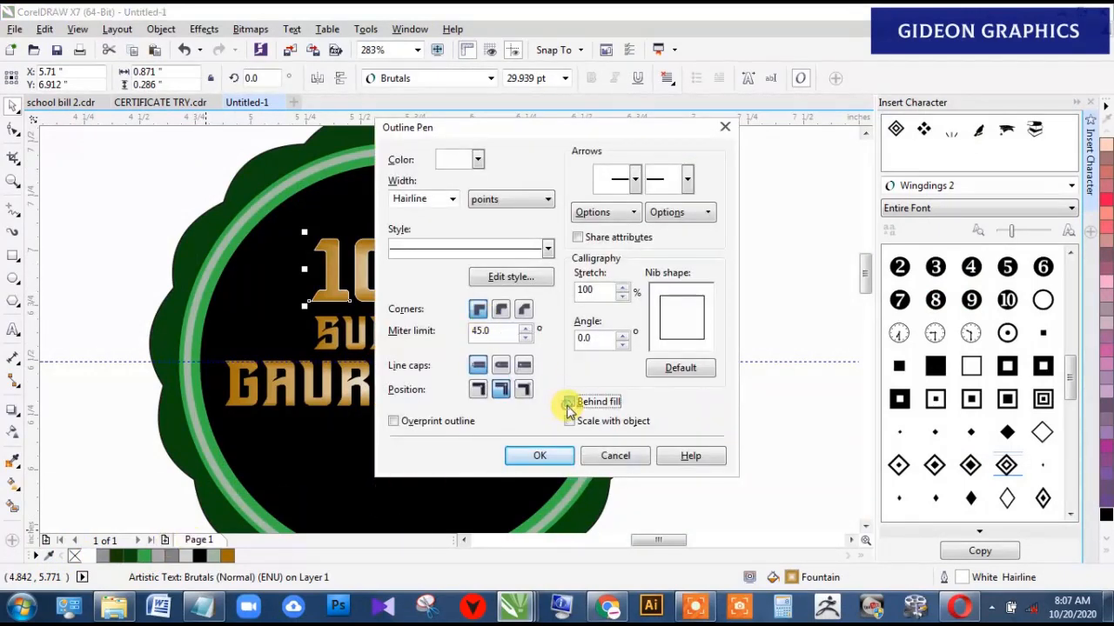
{"action": "left_click", "coordinate": [569, 402]}
{"action": "left_click", "coordinate": [569, 421]}
{"action": "left_click", "coordinate": [450, 200]}
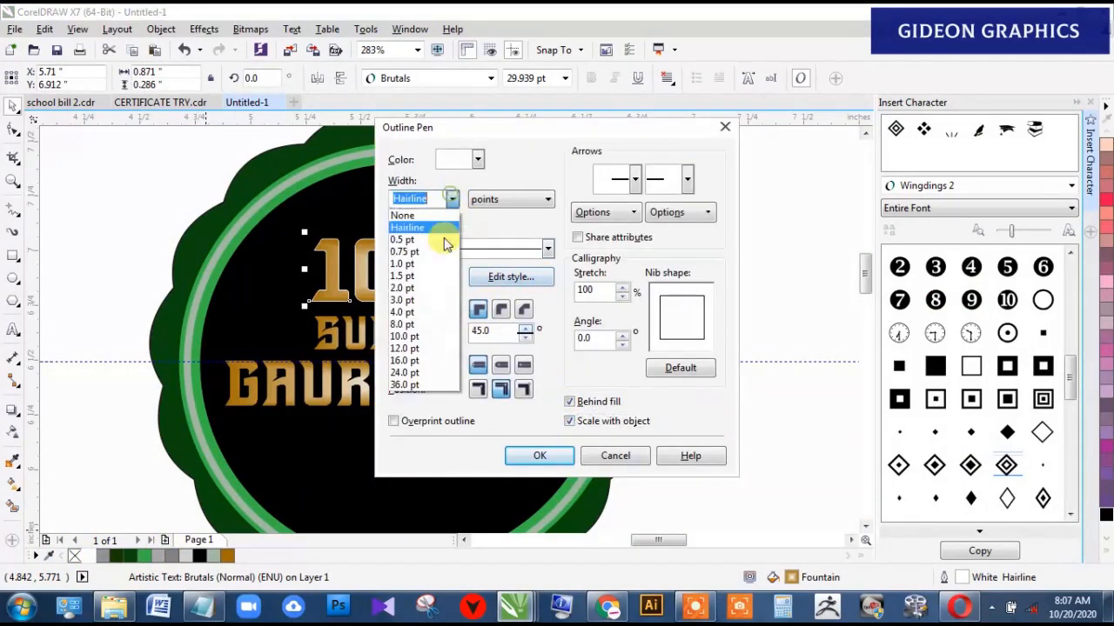
{"action": "left_click", "coordinate": [409, 288]}
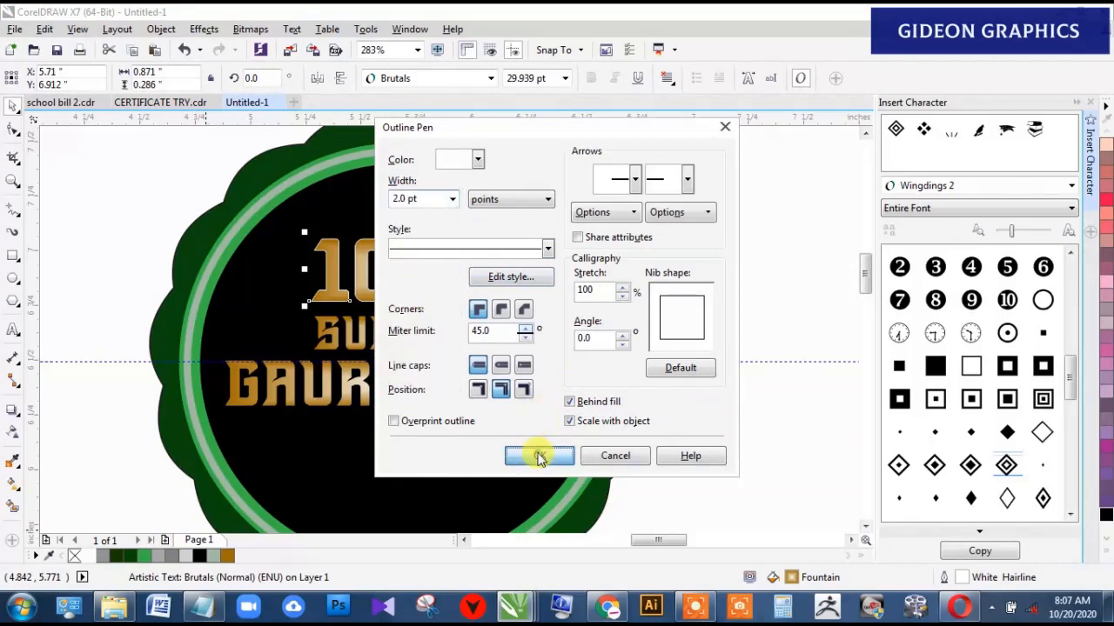
{"action": "left_click", "coordinate": [540, 456]}
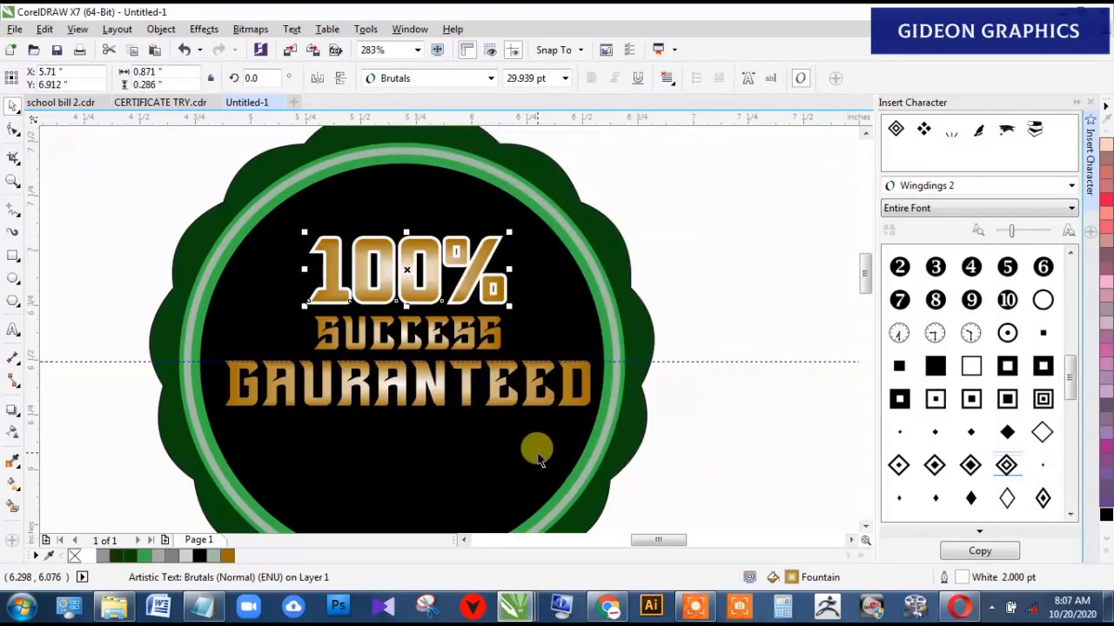
Step: Reduce the outline width of the "100%" text to 1.5 pt
{"action": "key", "text": "F12"}
{"action": "left_click", "coordinate": [451, 201]}
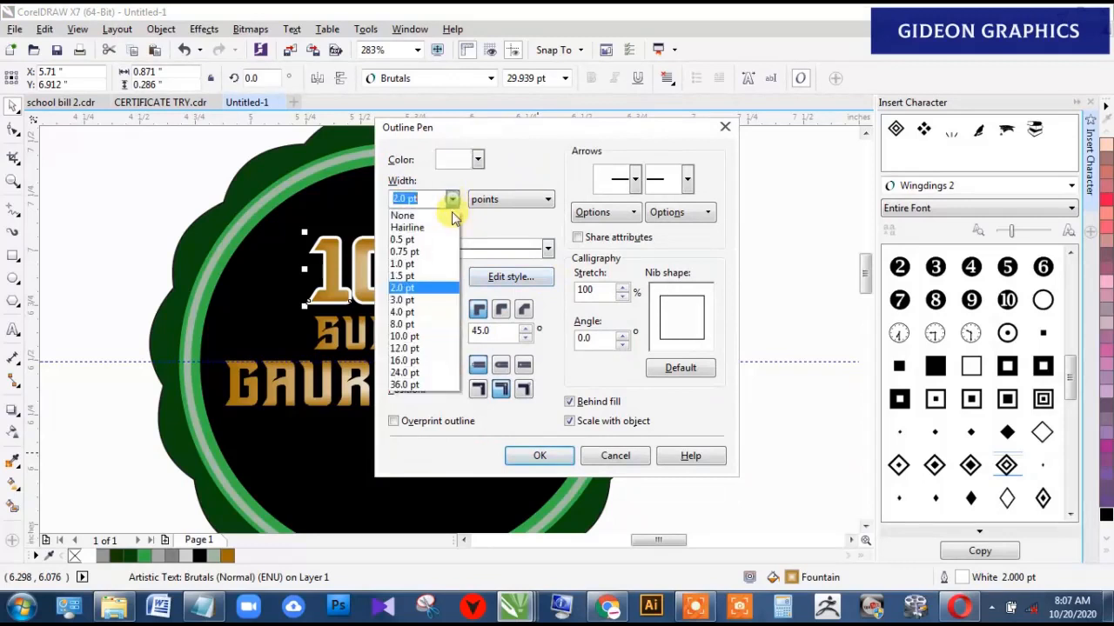
{"action": "left_click", "coordinate": [419, 276]}
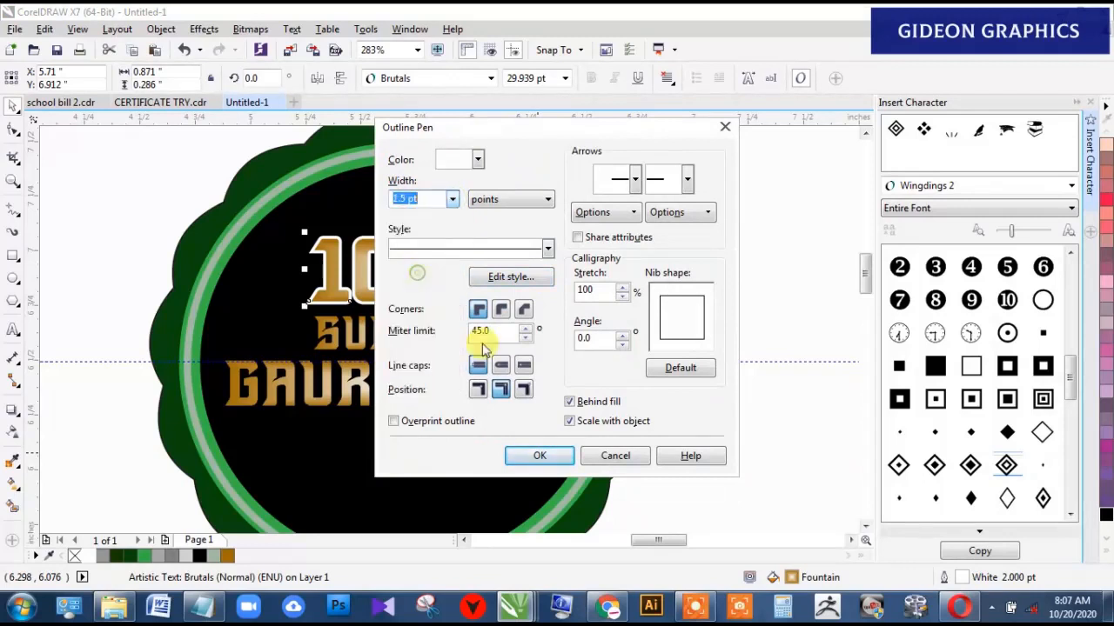
{"action": "left_click", "coordinate": [540, 456]}
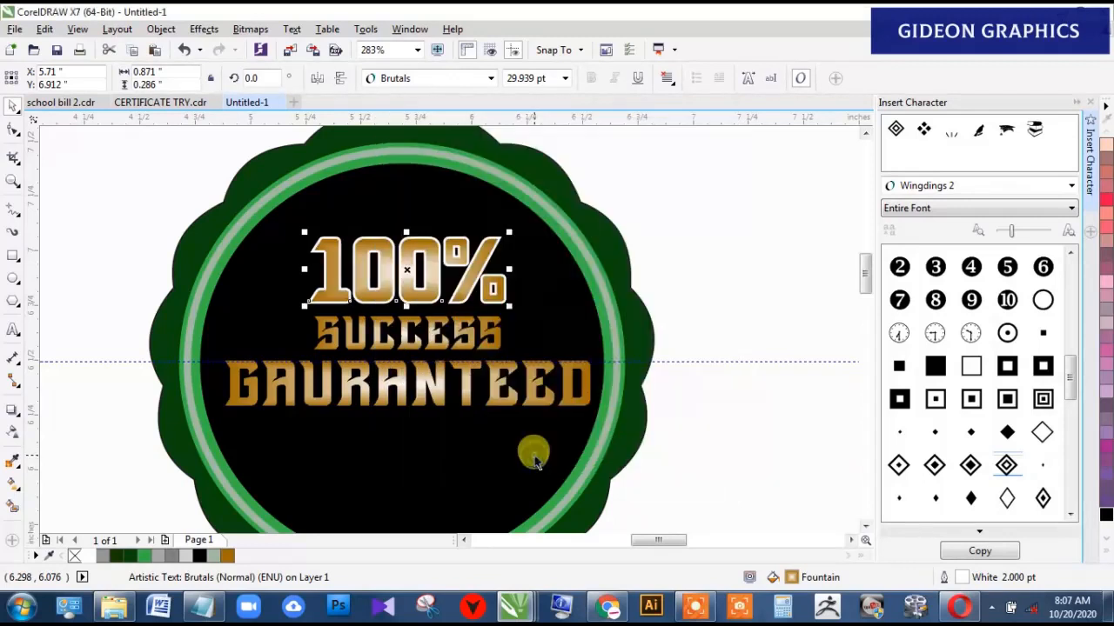
Step: Add a white 1.0 pt outline to the "SUCCESS" text, set behind the fill and scaling with the object
{"action": "left_click", "coordinate": [407, 330]}
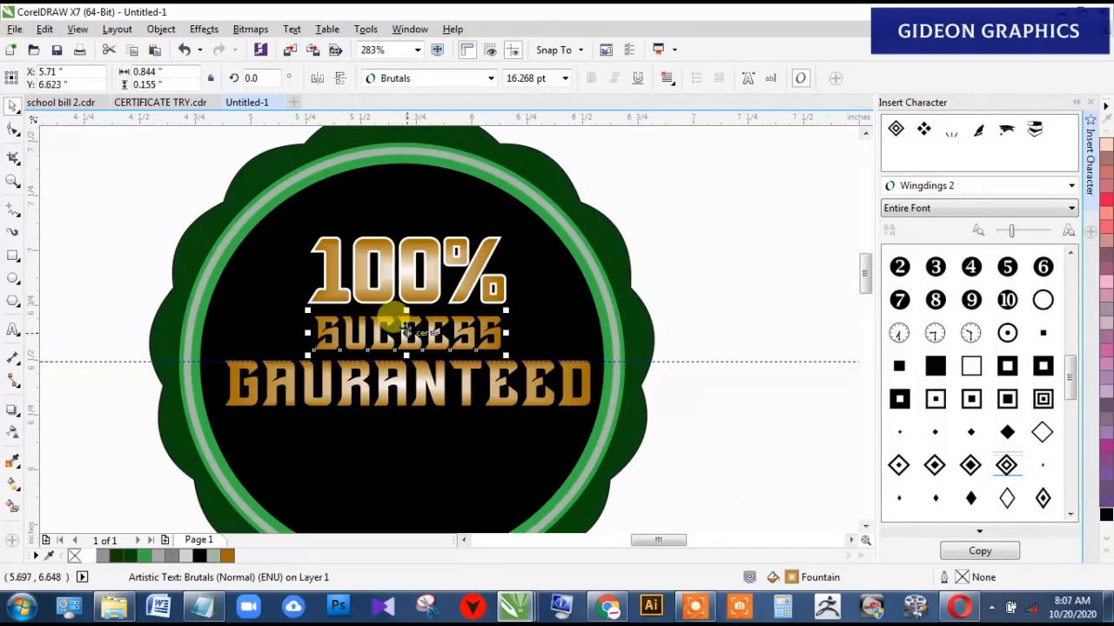
{"action": "key", "text": "F12"}
{"action": "left_click", "coordinate": [454, 201]}
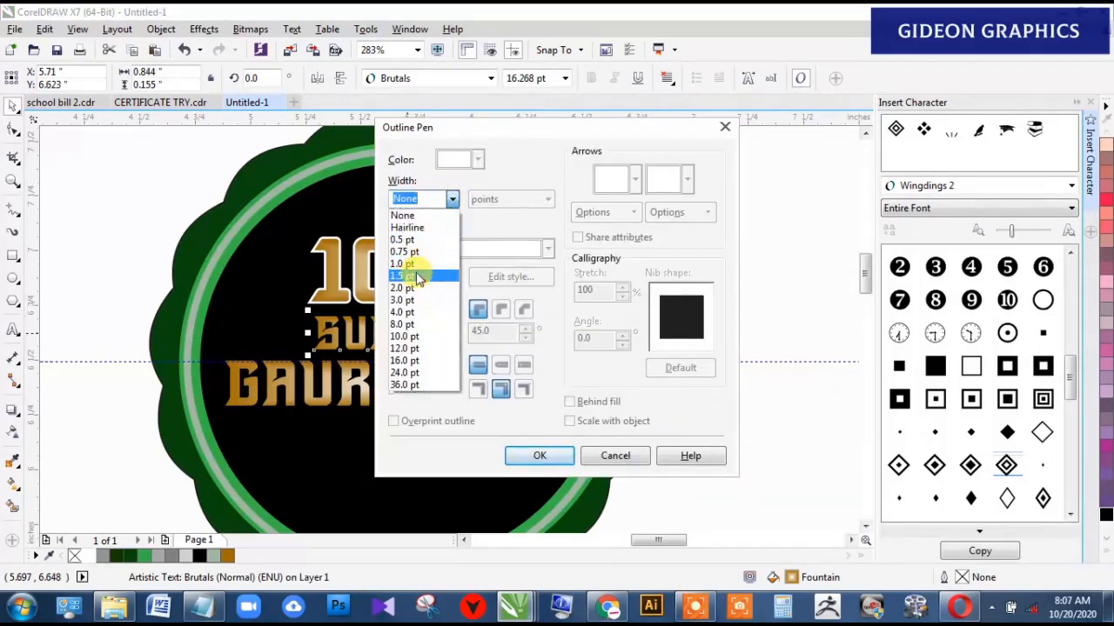
{"action": "left_click", "coordinate": [423, 284]}
{"action": "left_click", "coordinate": [477, 161]}
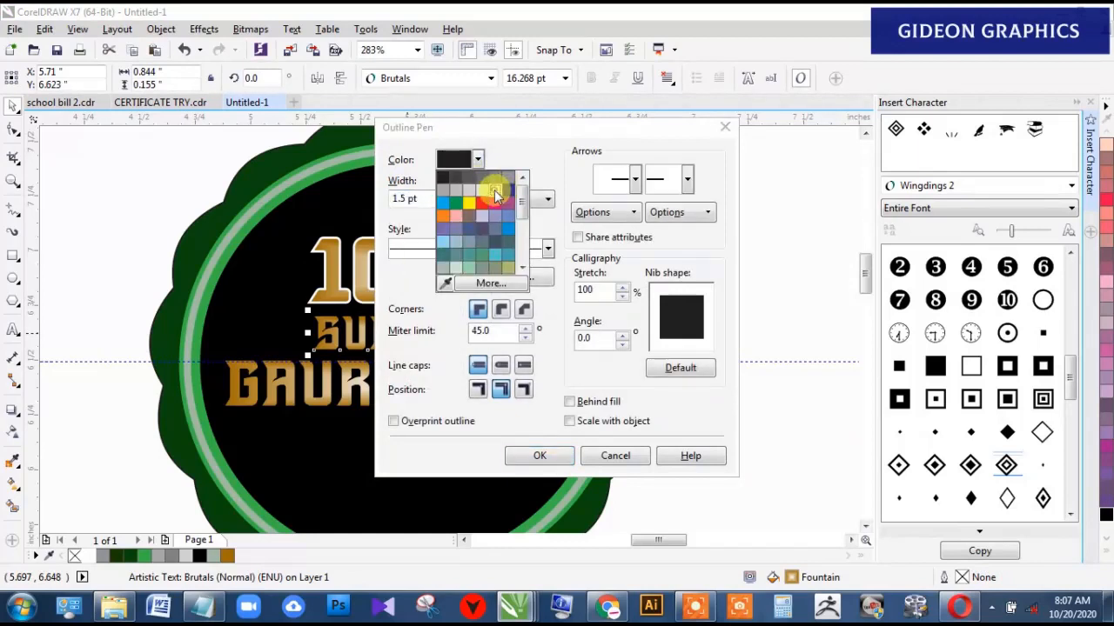
{"action": "left_click", "coordinate": [494, 191]}
{"action": "left_click", "coordinate": [570, 421]}
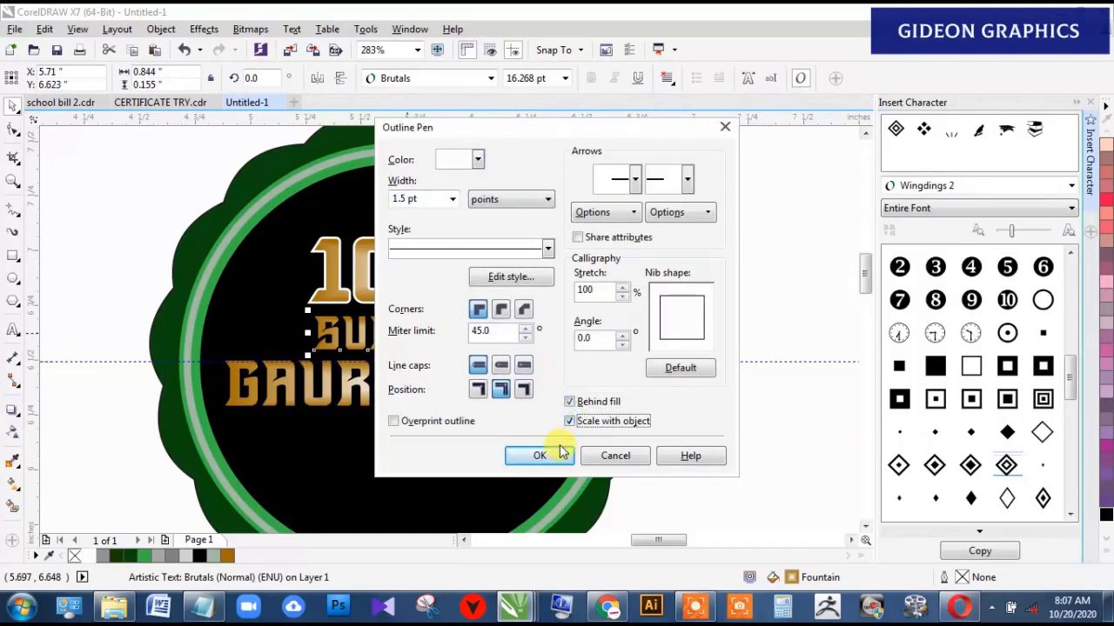
{"action": "left_click", "coordinate": [451, 199]}
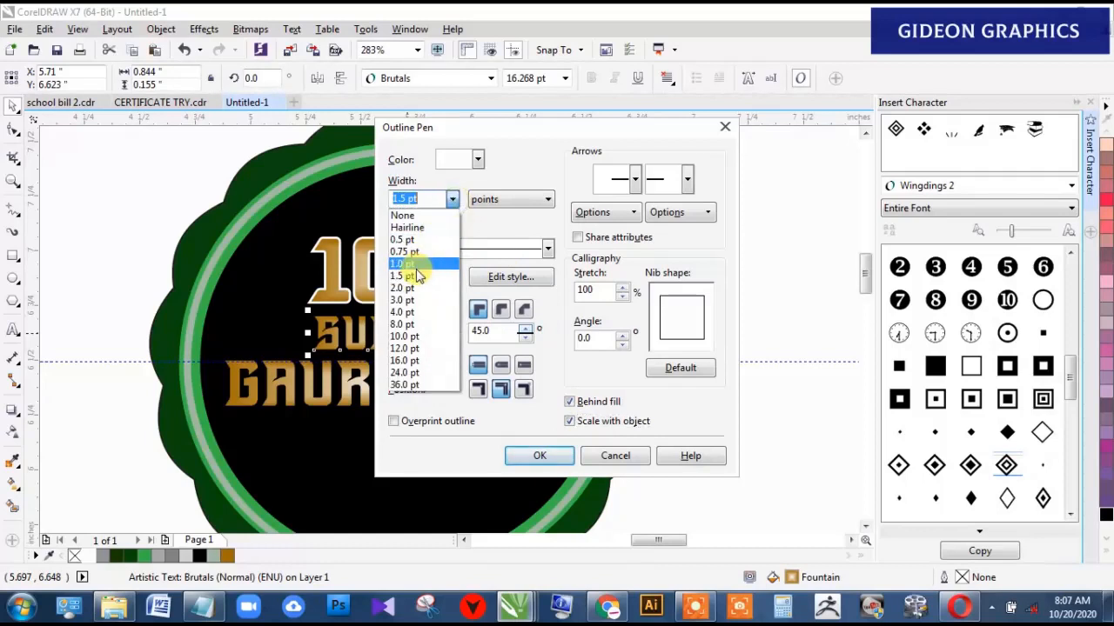
{"action": "left_click", "coordinate": [403, 264]}
{"action": "left_click", "coordinate": [542, 456]}
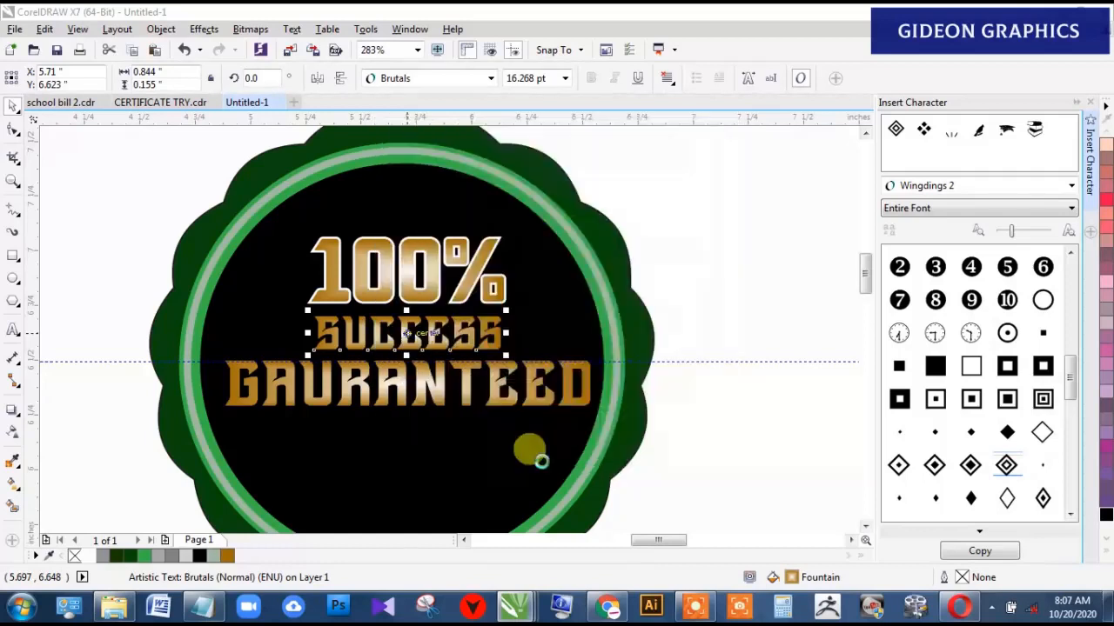
Step: Apply a white 1.0 pt outline, behind the fill and scaling with the object, to "GAURANTEED" and preview the whole certificate
{"action": "left_click", "coordinate": [397, 379]}
{"action": "key", "text": "F12"}
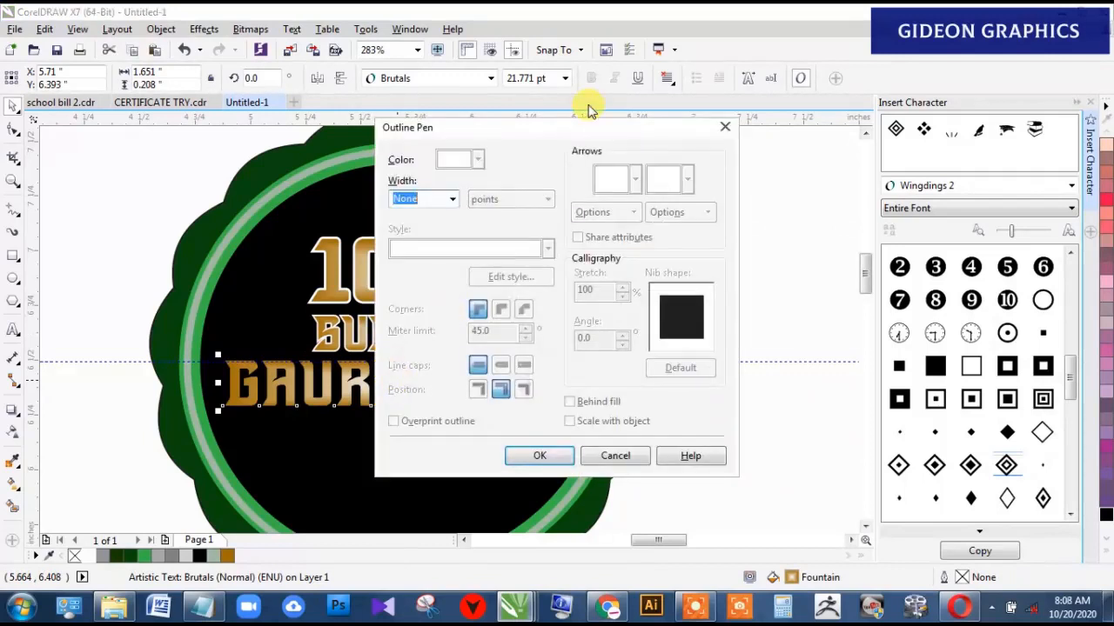
{"action": "left_click", "coordinate": [452, 199]}
{"action": "left_click", "coordinate": [418, 266]}
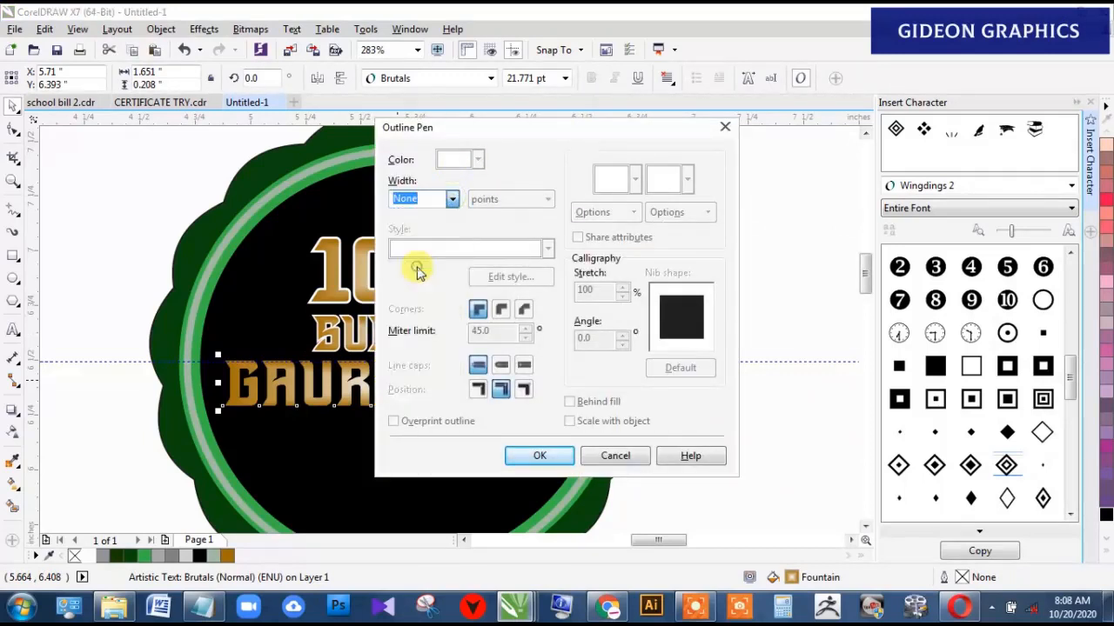
{"action": "left_click", "coordinate": [477, 159]}
{"action": "left_click", "coordinate": [492, 191]}
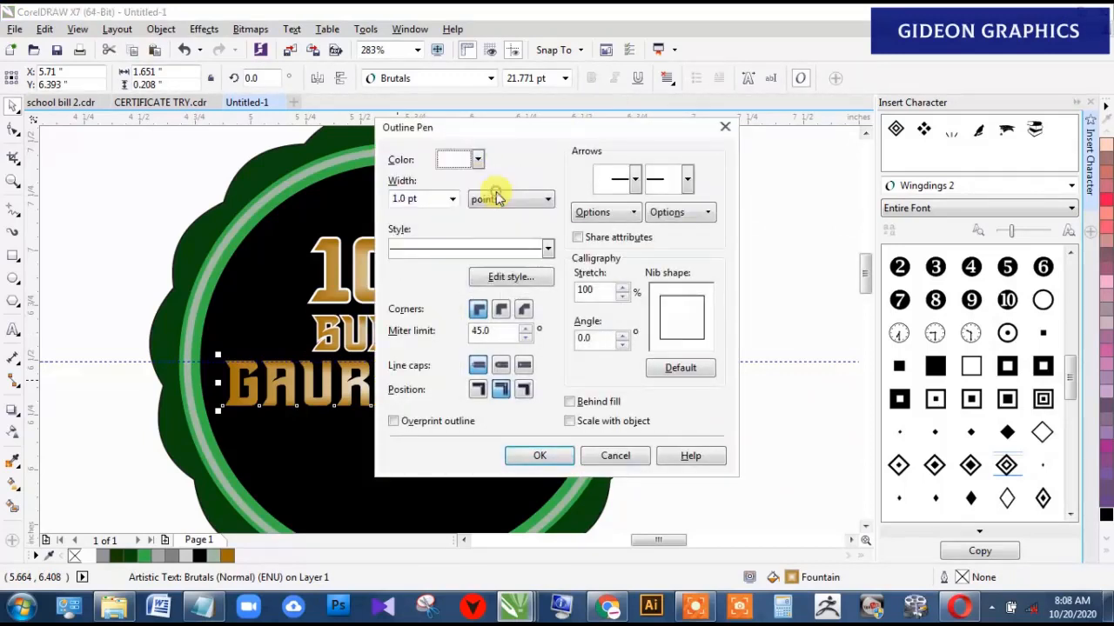
{"action": "left_click", "coordinate": [572, 421]}
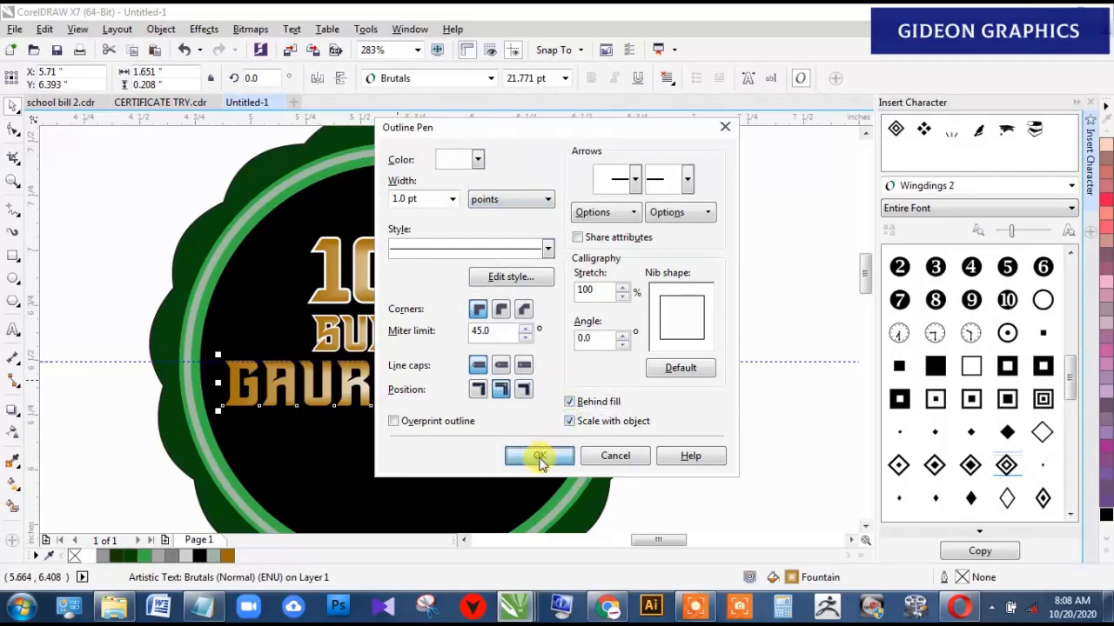
{"action": "left_click", "coordinate": [539, 457]}
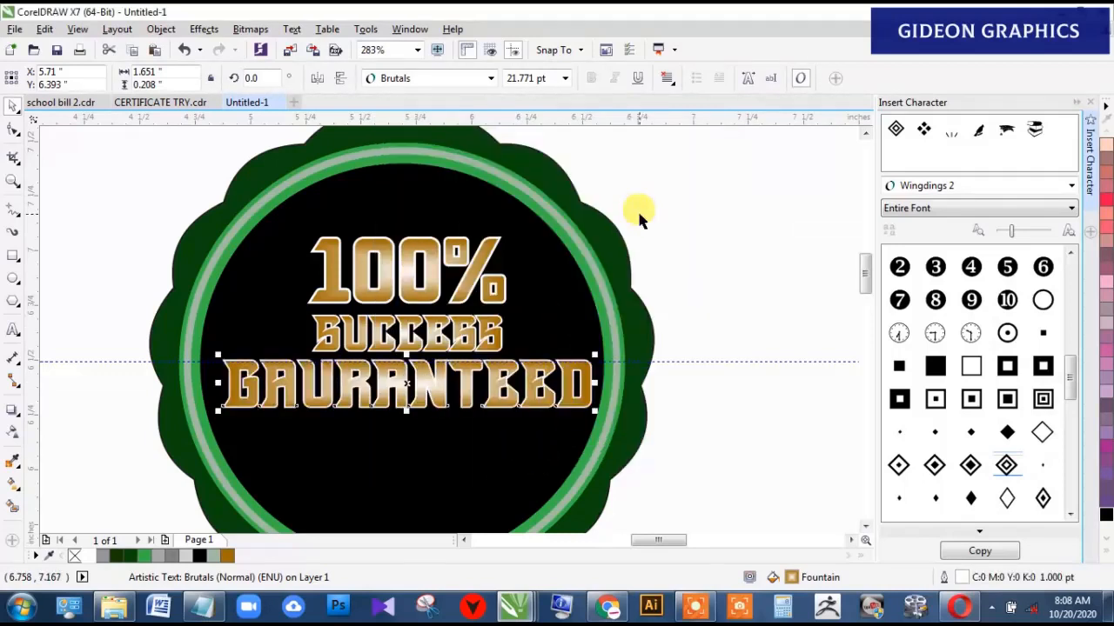
{"action": "key", "text": "shift+F4"}
{"action": "key", "text": "F9"}
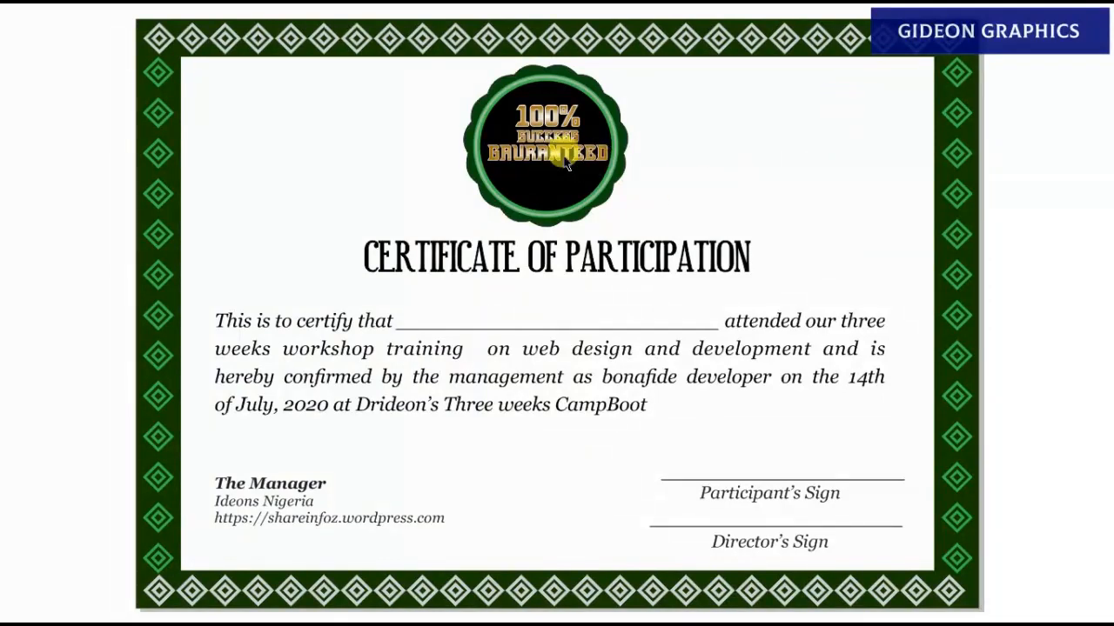
Step: Reduce the outline width of the seal's "100%" text to 0.75 pt and preview the whole certificate
{"action": "key", "text": "Escape"}
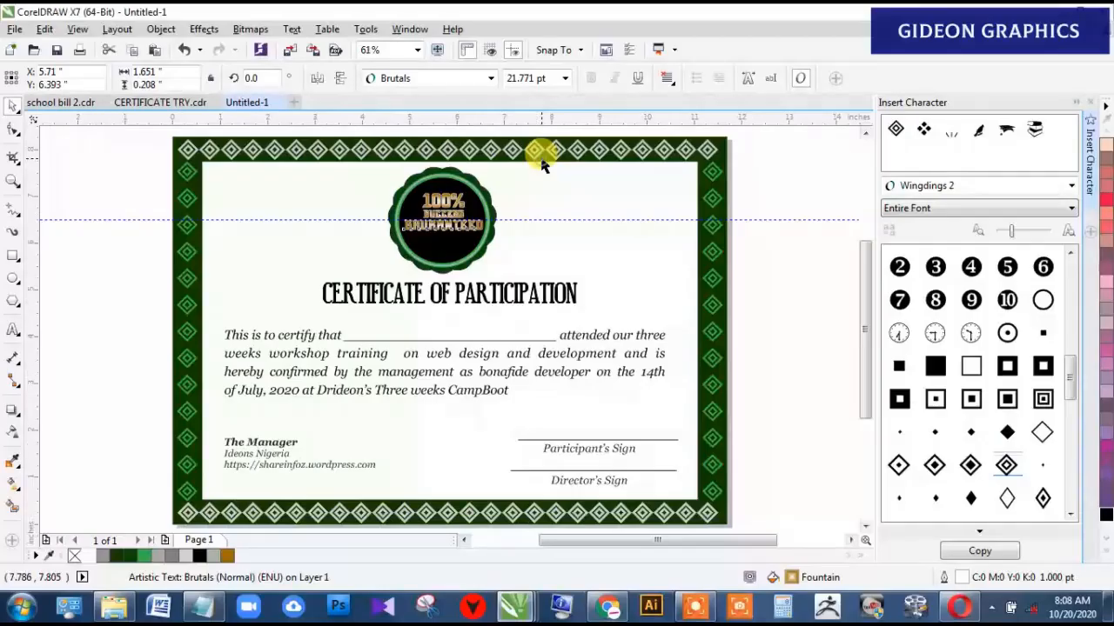
{"action": "key", "text": "F2"}
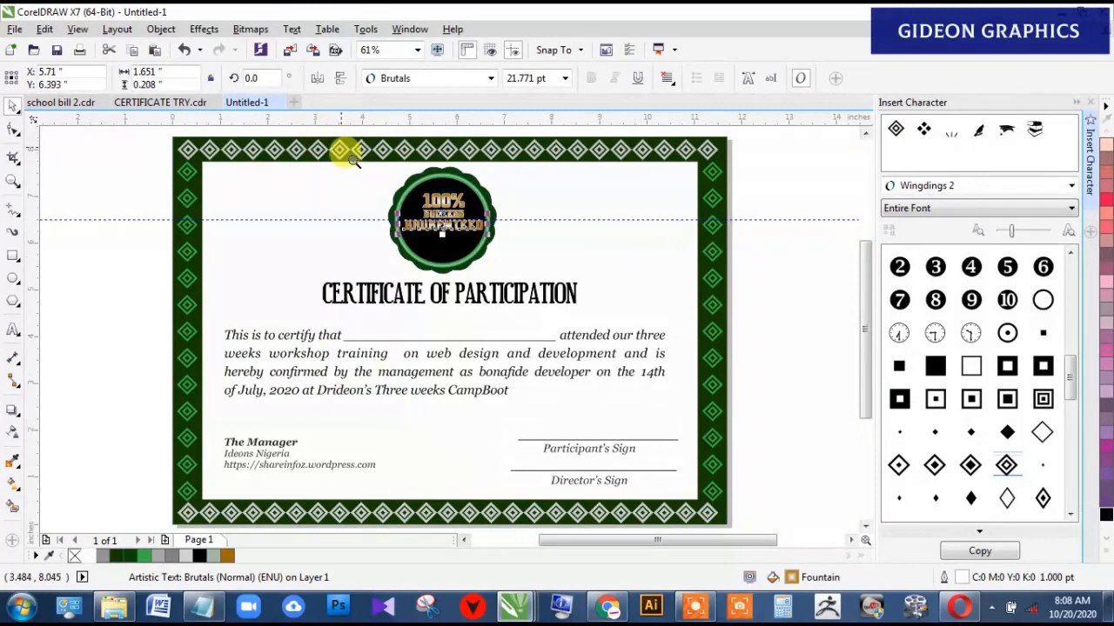
{"action": "left_click_drag", "start_coordinate": [343, 149], "coordinate": [522, 286]}
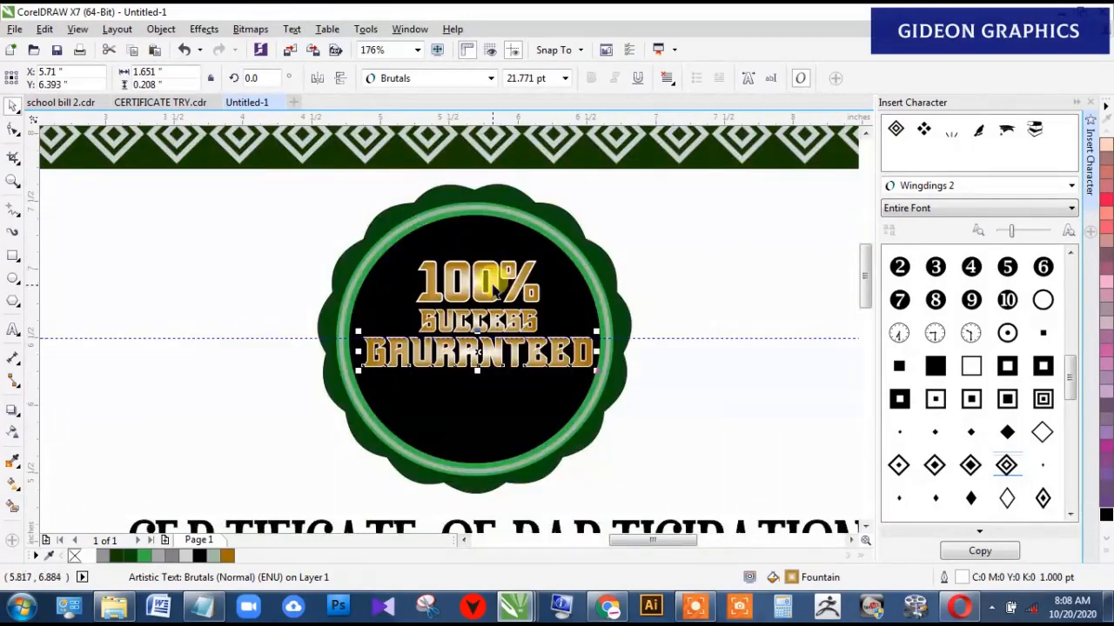
{"action": "left_click", "coordinate": [492, 284]}
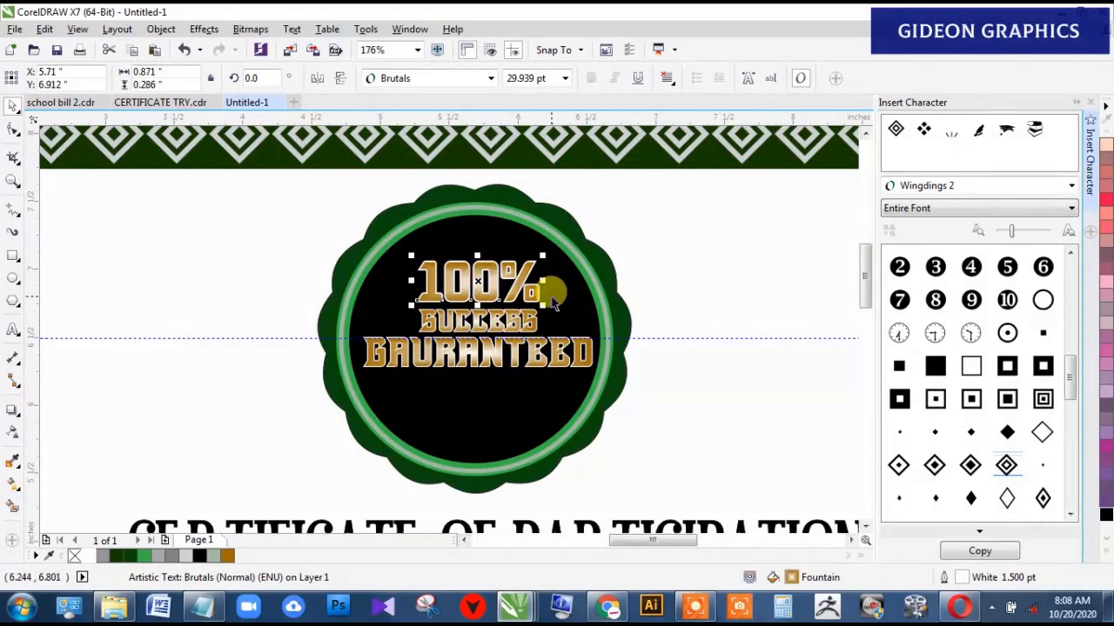
{"action": "key", "text": "F12"}
{"action": "left_click", "coordinate": [453, 200]}
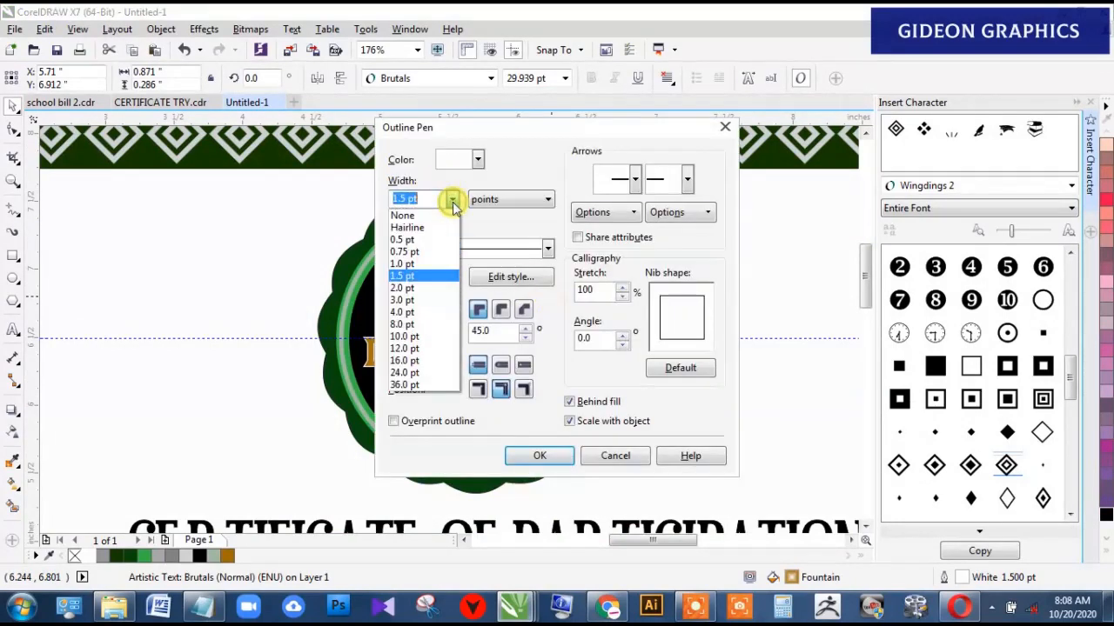
{"action": "left_click", "coordinate": [423, 251]}
{"action": "left_click", "coordinate": [531, 459]}
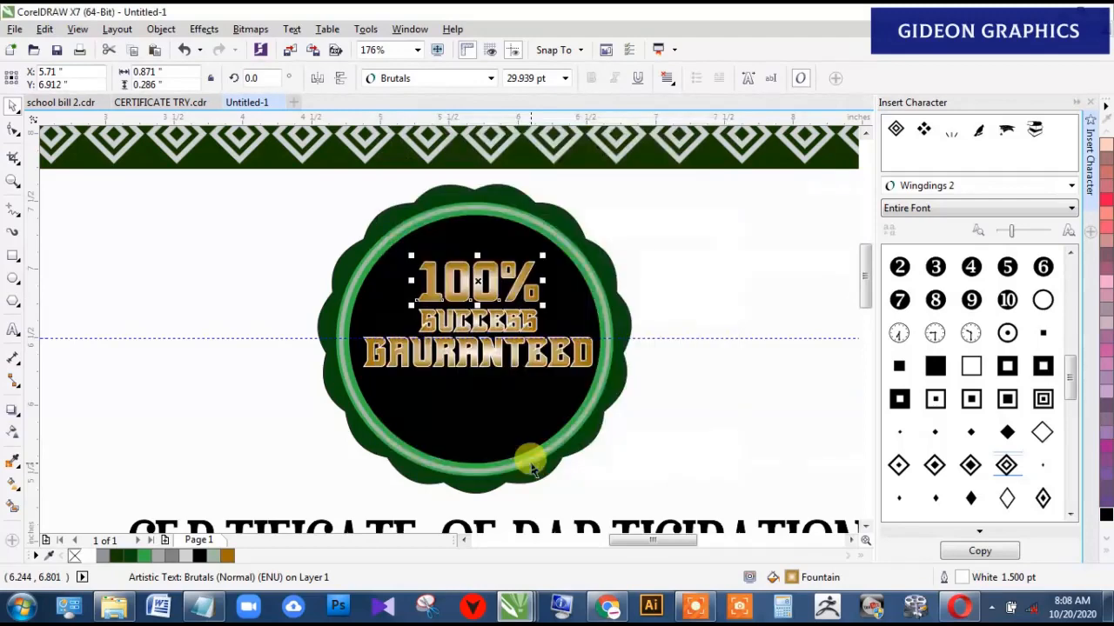
{"action": "key", "text": "shift+F4"}
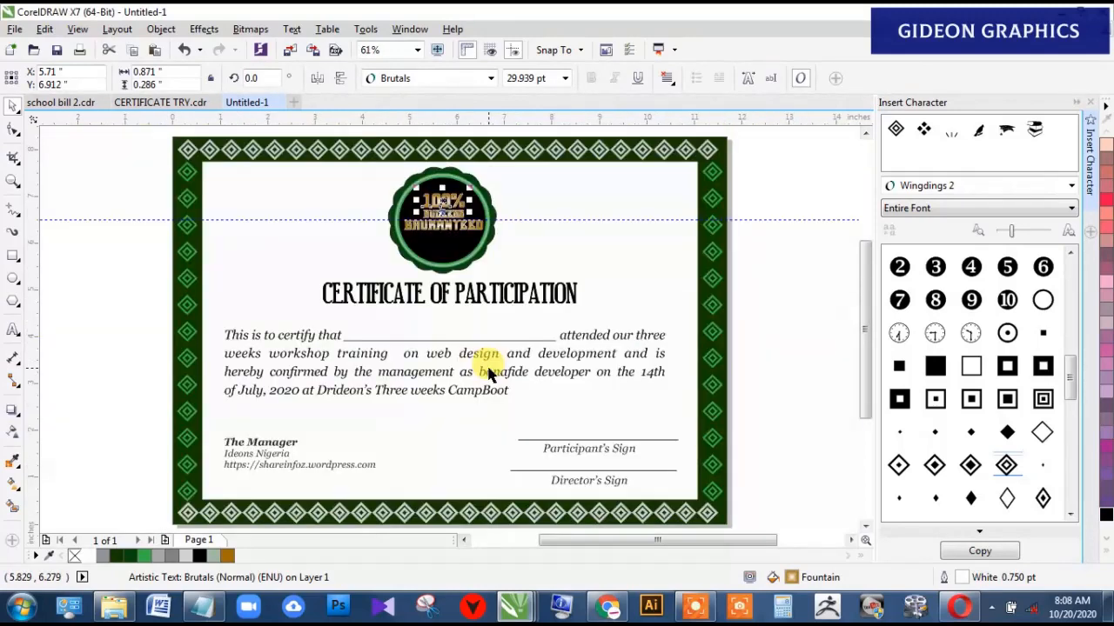
{"action": "key", "text": "F9"}
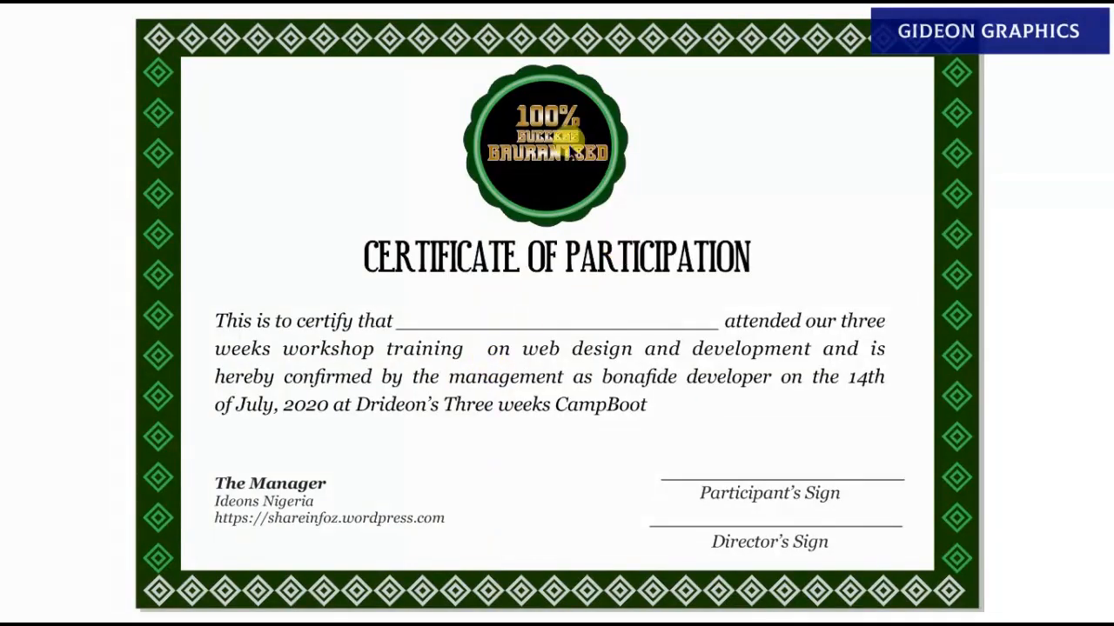
{"action": "key", "text": "F9"}
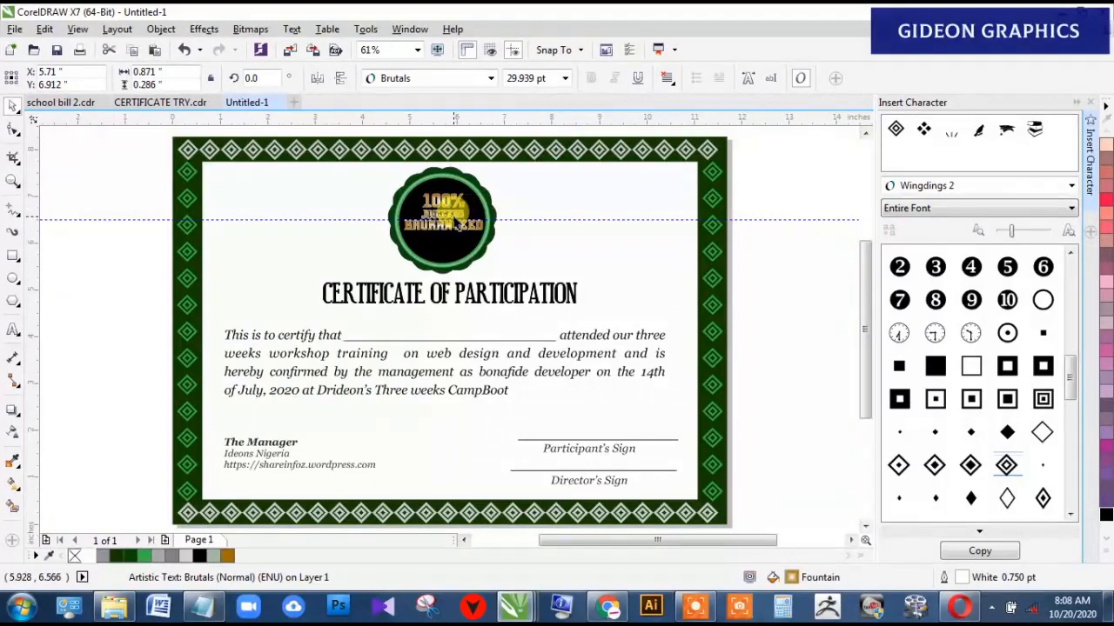
Step: Reduce the outline width of the seal's "SUCCESS" text to 0.75 pt and preview the certificate
{"action": "left_click", "coordinate": [461, 209]}
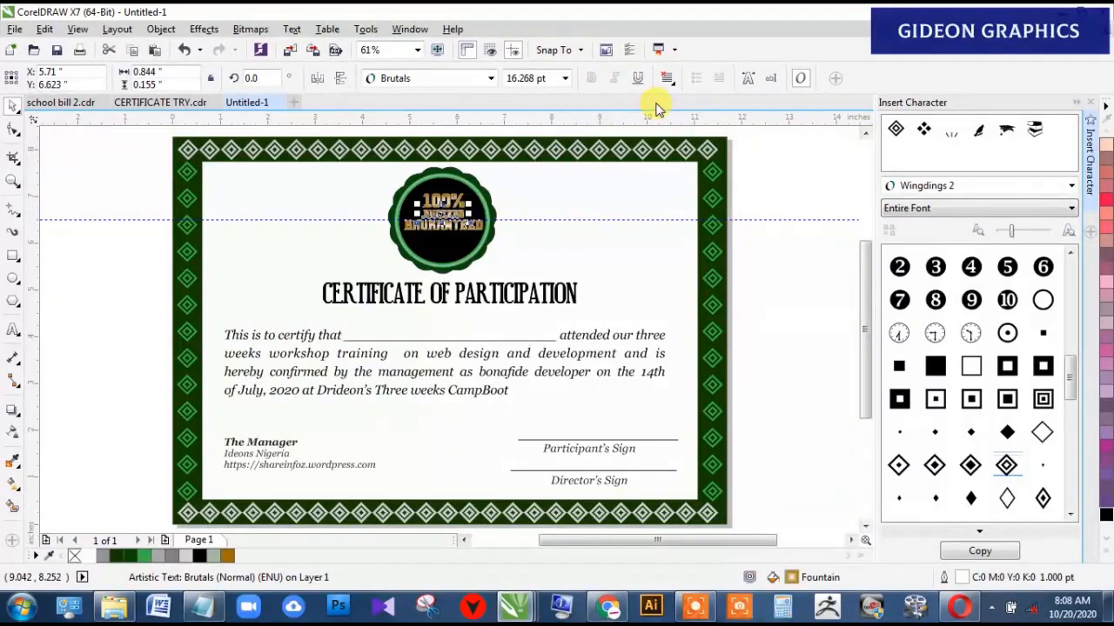
{"action": "key", "text": "F12"}
{"action": "left_click", "coordinate": [442, 200]}
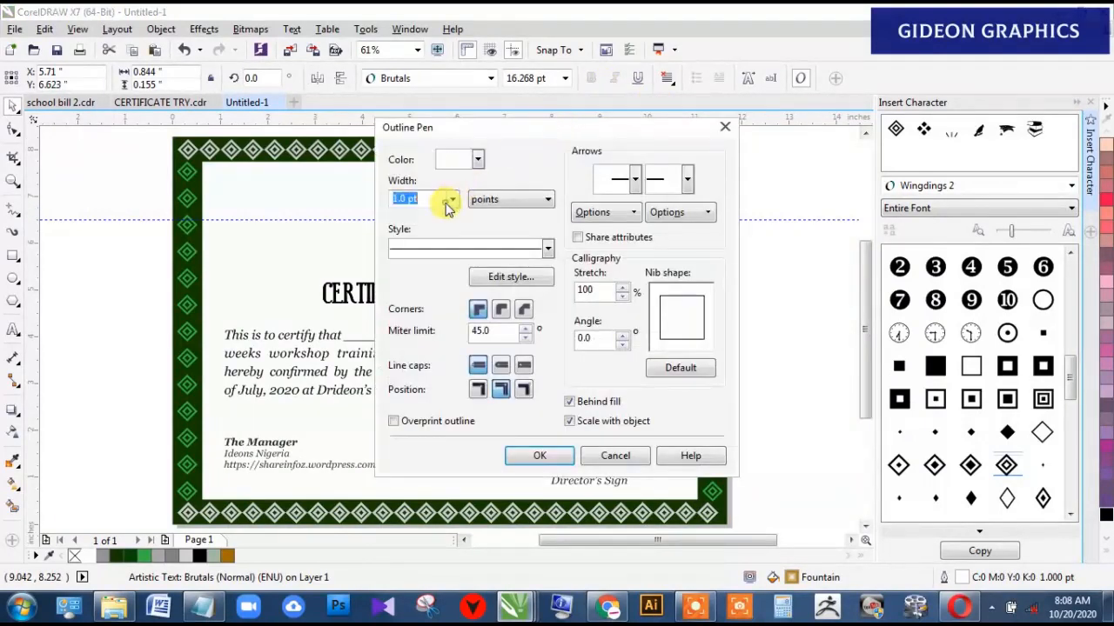
{"action": "left_click", "coordinate": [452, 201]}
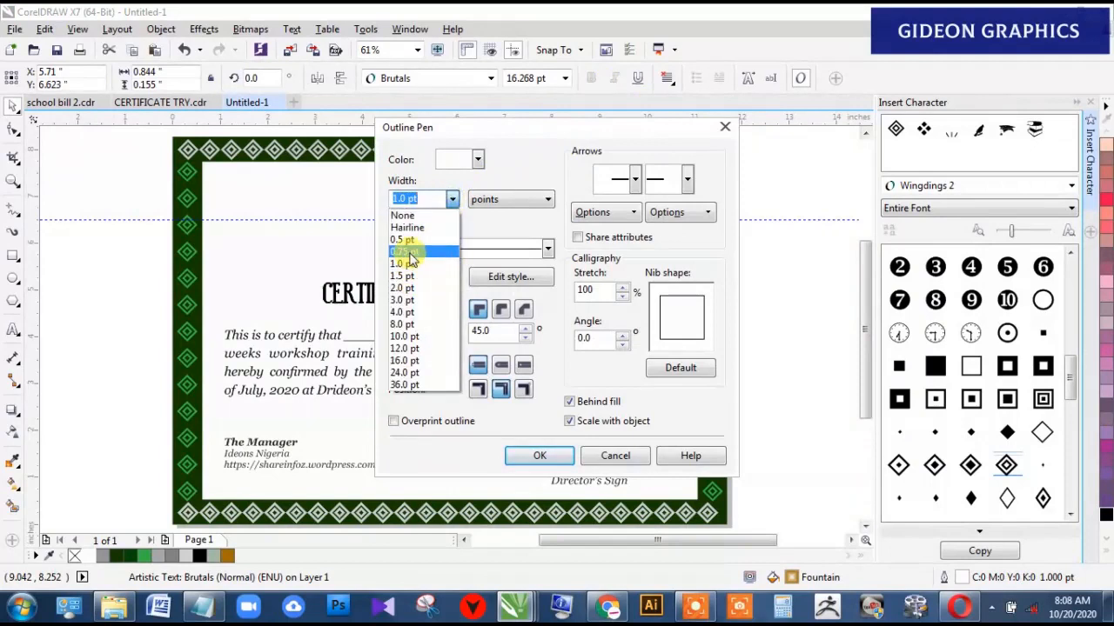
{"action": "left_click", "coordinate": [405, 250]}
{"action": "left_click", "coordinate": [539, 455]}
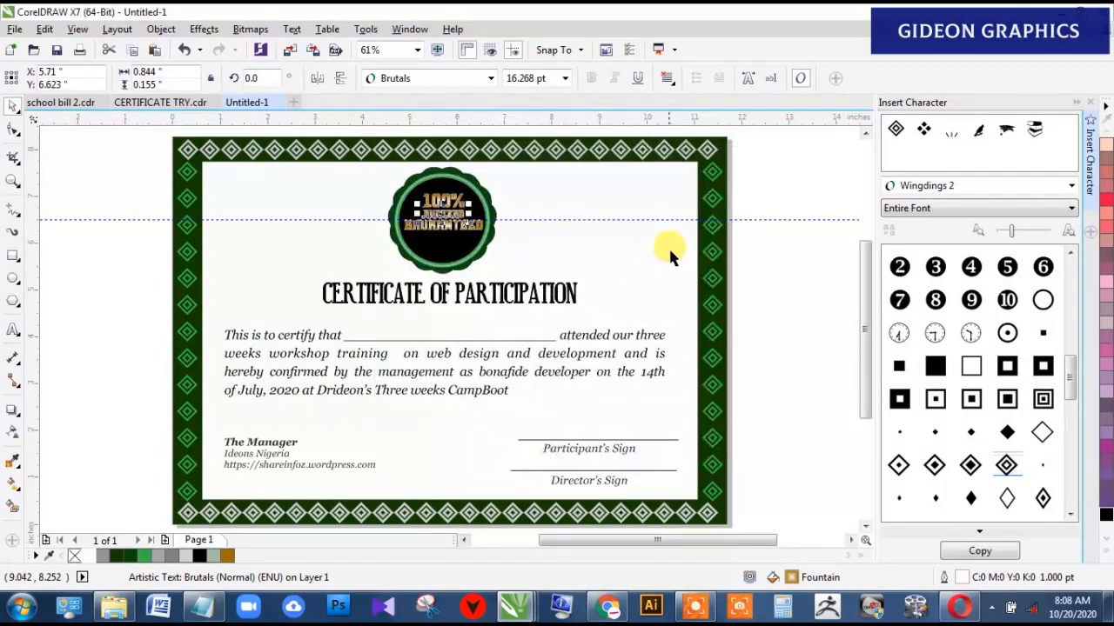
{"action": "left_click", "coordinate": [786, 190]}
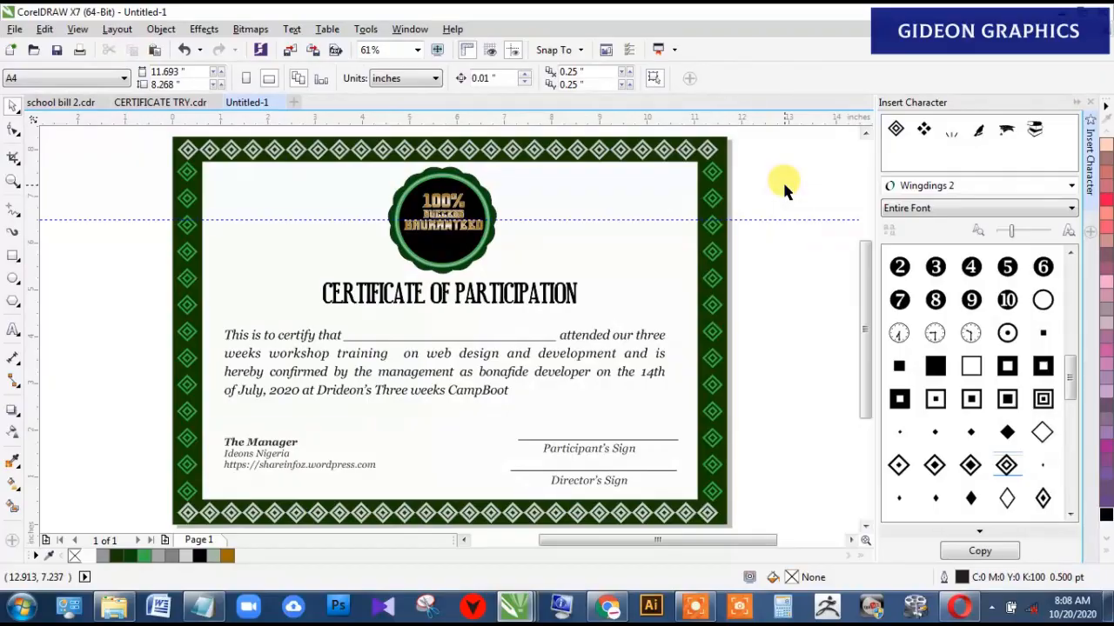
{"action": "key", "text": "F9"}
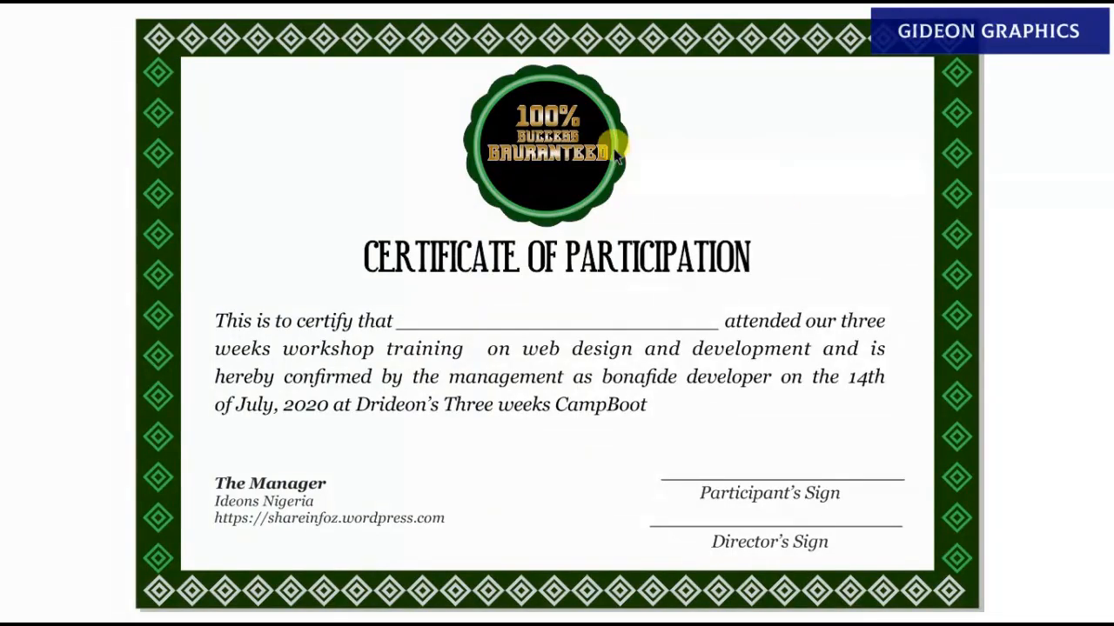
{"action": "key", "text": "F9"}
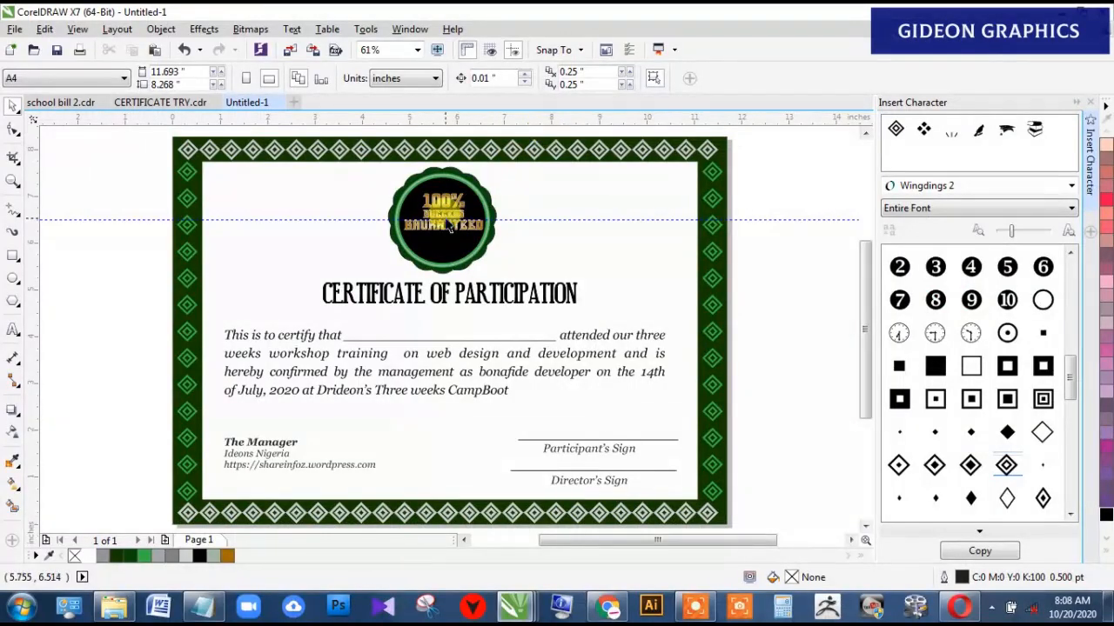
Step: Check which font the "100%" seal text uses in CERTIFICATE TRY.cdr, and return to the Untitled-1 document
{"action": "left_click", "coordinate": [444, 218]}
{"action": "left_click", "coordinate": [490, 81]}
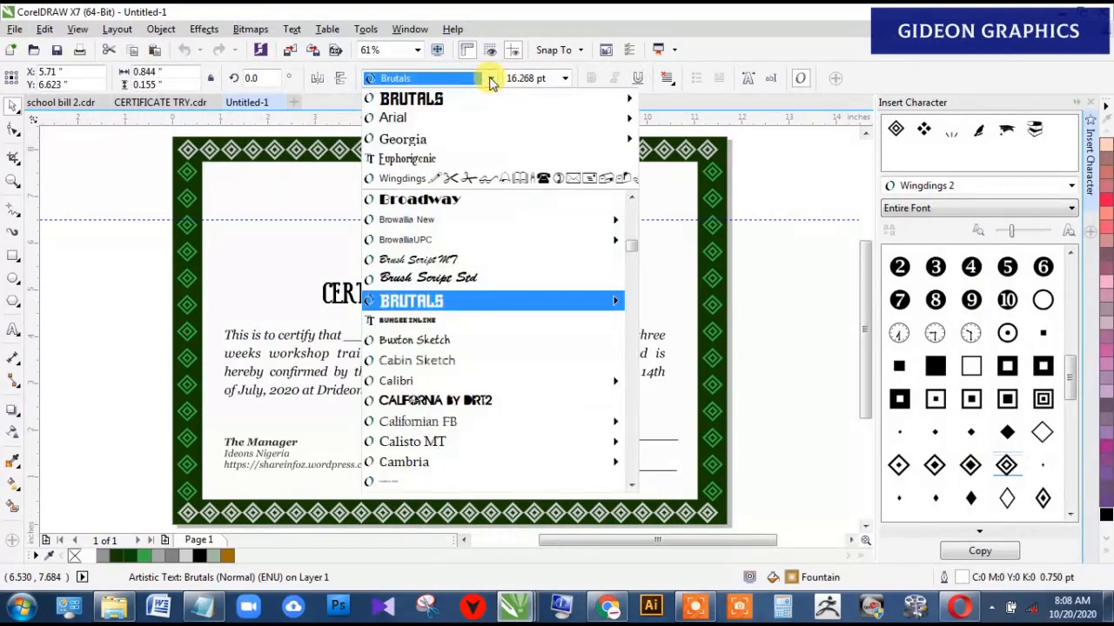
{"action": "key", "text": "Escape"}
{"action": "left_click", "coordinate": [167, 103]}
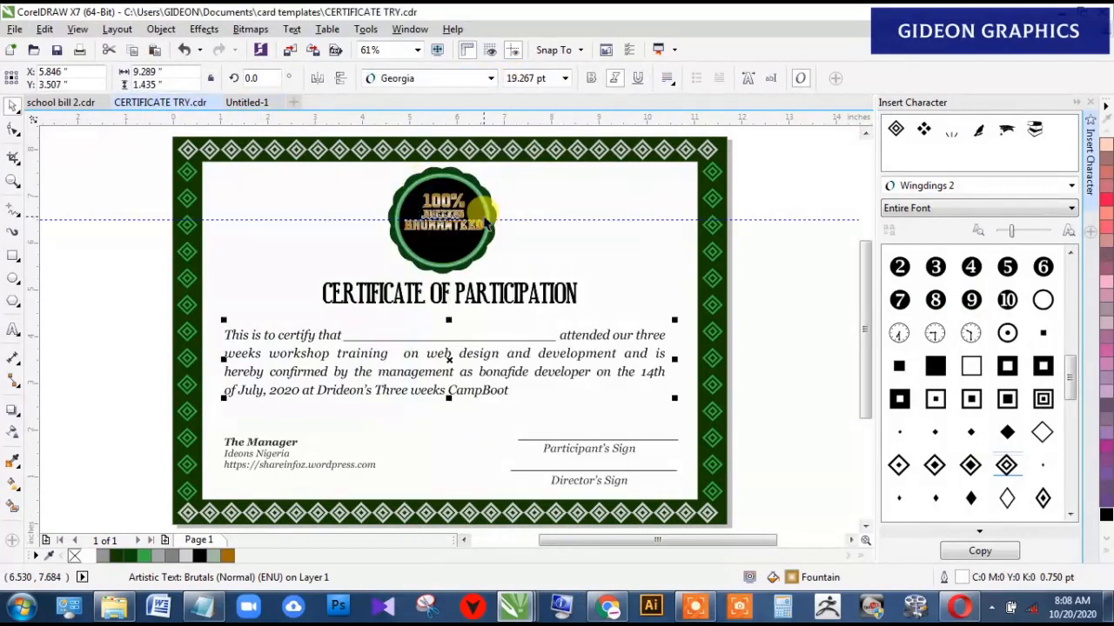
{"action": "left_click", "coordinate": [448, 202]}
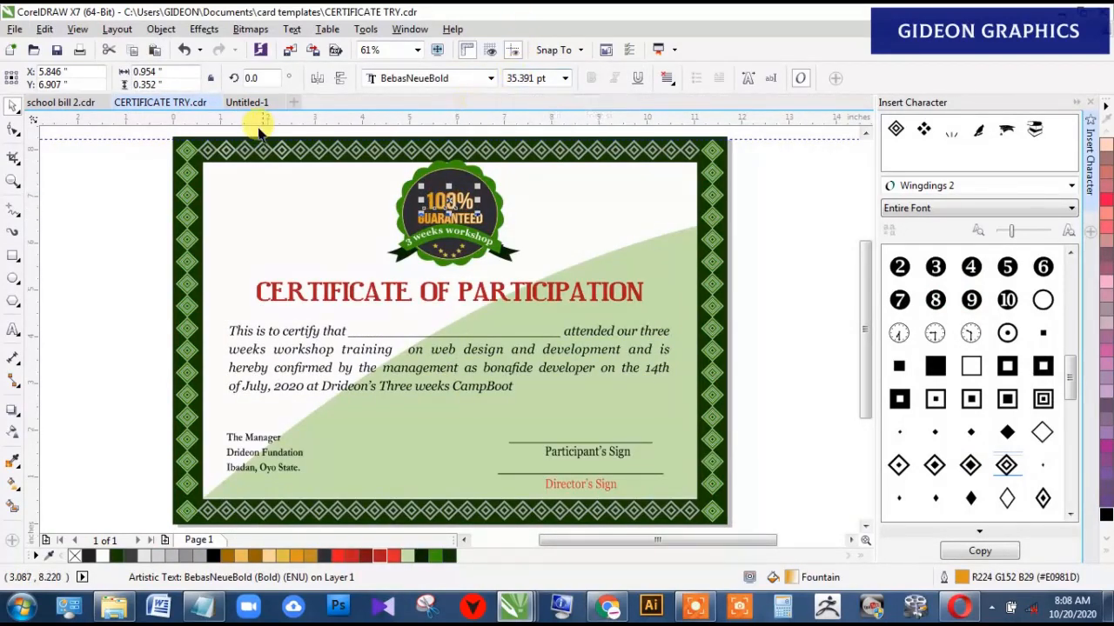
{"action": "left_click", "coordinate": [247, 102]}
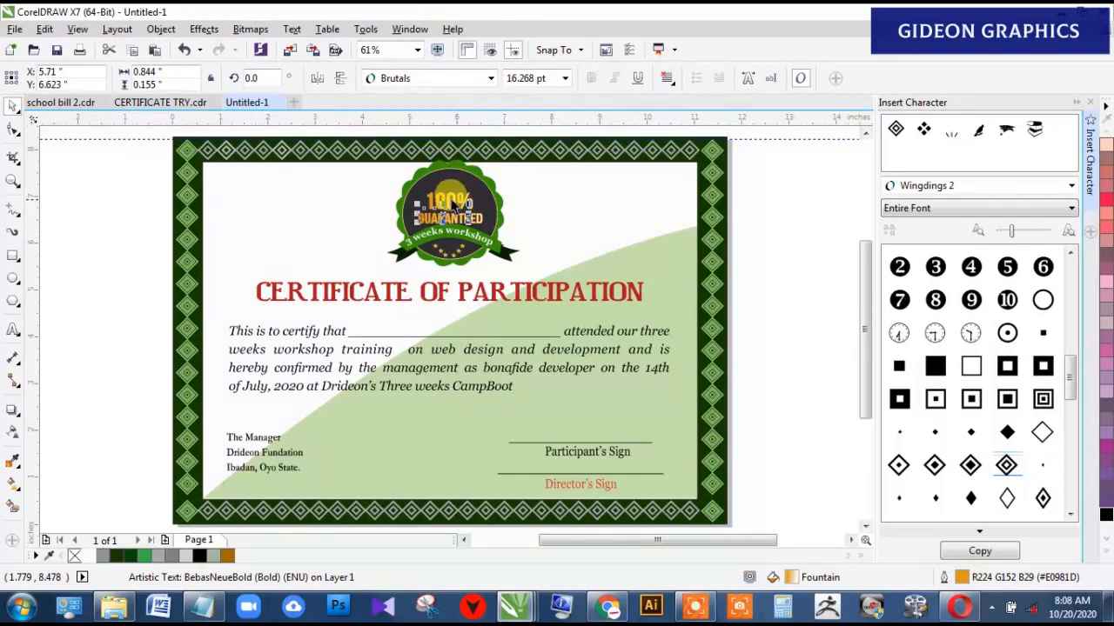
Step: Change the font of the seal's "100%" text to BebasNeueBold
{"action": "left_click", "coordinate": [491, 78]}
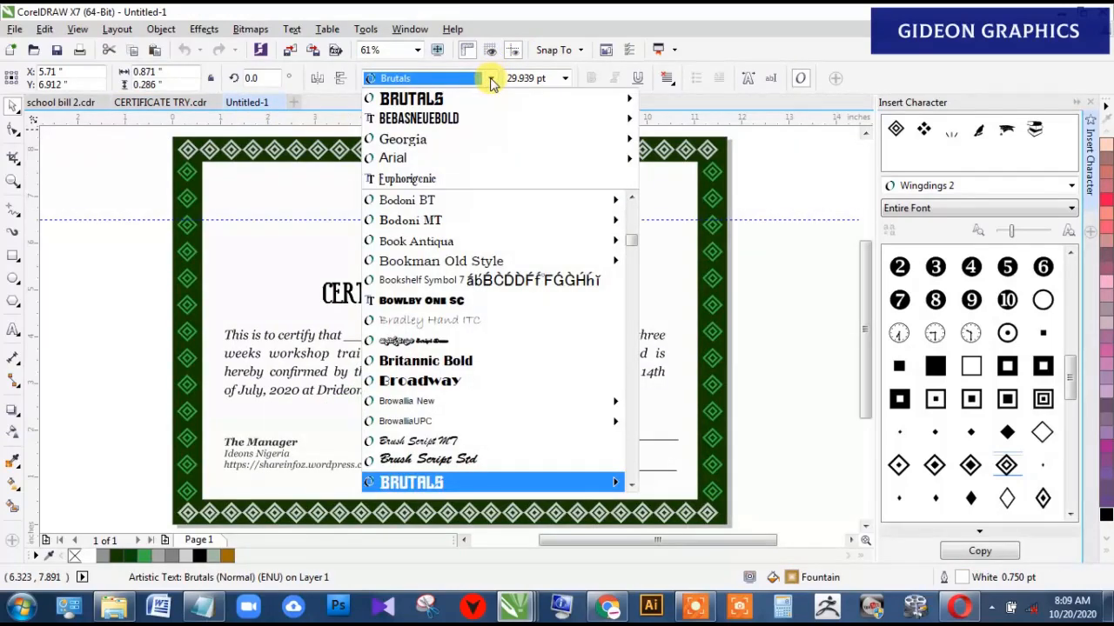
{"action": "key", "text": "Up"}
{"action": "key", "text": "Up"}
{"action": "key", "text": "Up"}
{"action": "key", "text": "Up"}
{"action": "key", "text": "Up"}
{"action": "key", "text": "Up"}
{"action": "key", "text": "Up"}
{"action": "key", "text": "Up"}
{"action": "key", "text": "Up"}
{"action": "key", "text": "Up"}
{"action": "key", "text": "Up"}
{"action": "key", "text": "Up"}
{"action": "key", "text": "Up"}
{"action": "key", "text": "Up"}
{"action": "key", "text": "Up"}
{"action": "key", "text": "Up"}
{"action": "key", "text": "Up"}
{"action": "key", "text": "Up"}
{"action": "key", "text": "Up"}
{"action": "key", "text": "Up"}
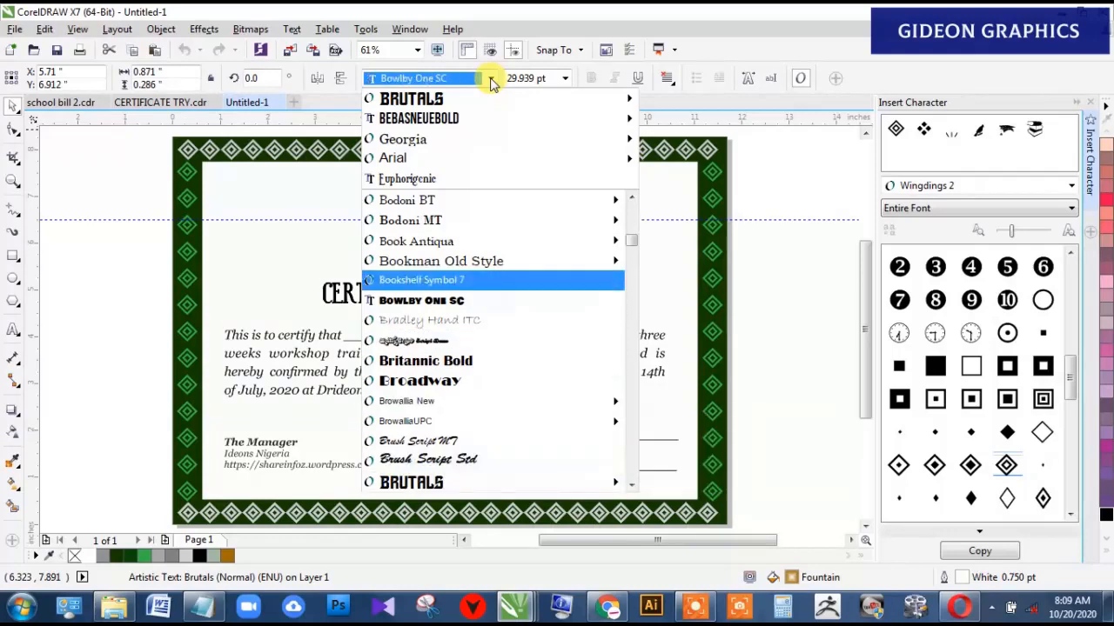
{"action": "key", "text": "Up"}
{"action": "key", "text": "Up"}
{"action": "key", "text": "Up"}
{"action": "key", "text": "Up"}
{"action": "key", "text": "Up"}
{"action": "key", "text": "Up"}
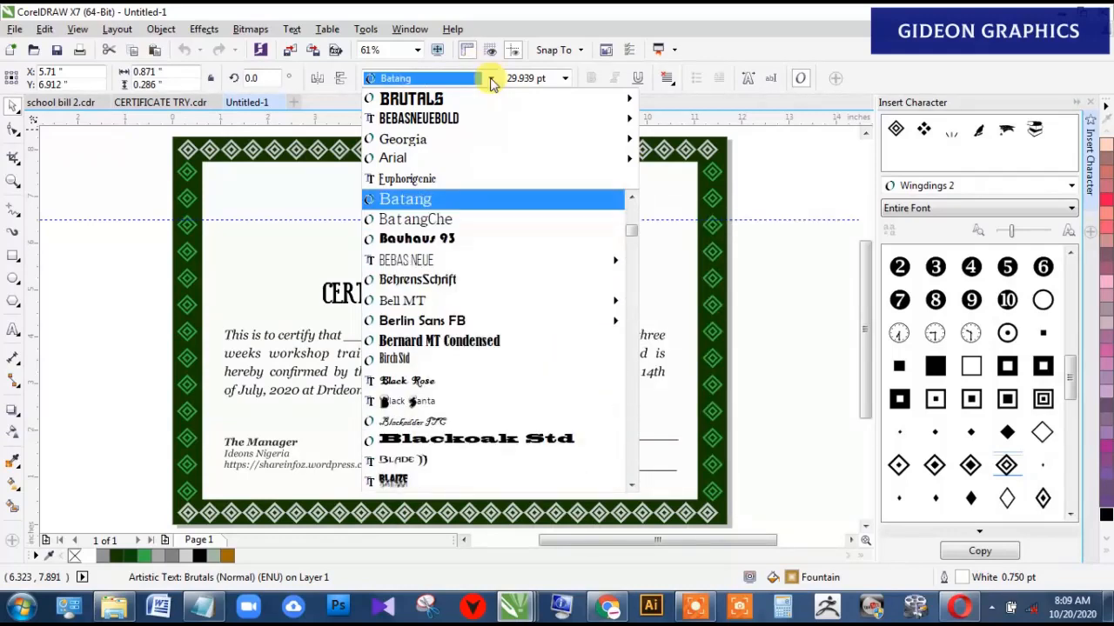
{"action": "key", "text": "Up"}
{"action": "key", "text": "Down"}
{"action": "key", "text": "Down"}
{"action": "key", "text": "Down"}
{"action": "key", "text": "Down"}
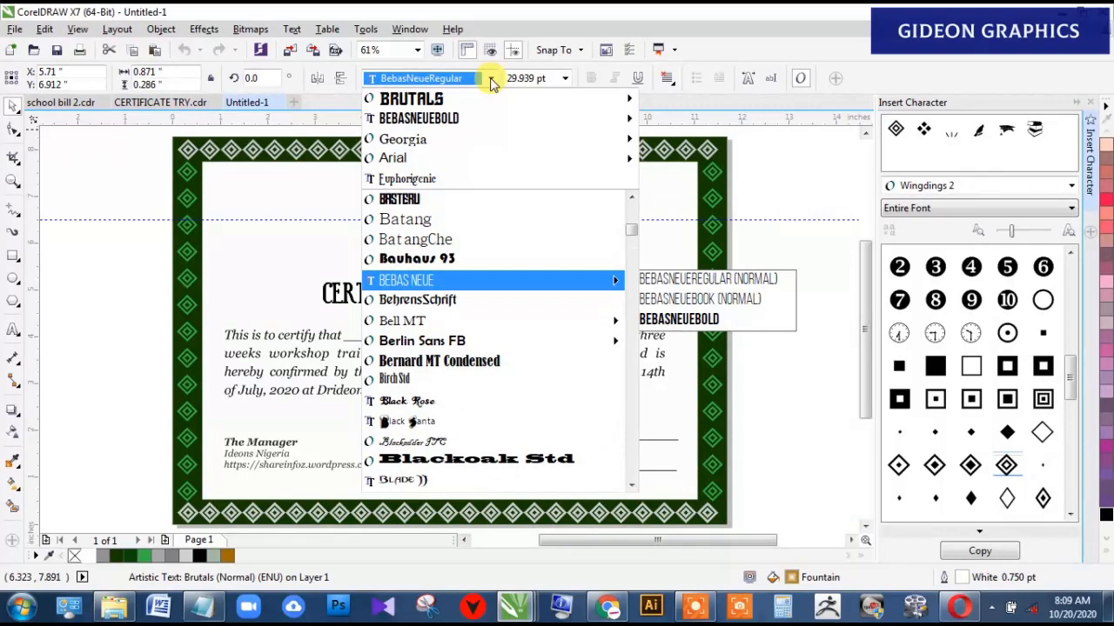
{"action": "key", "text": "Right"}
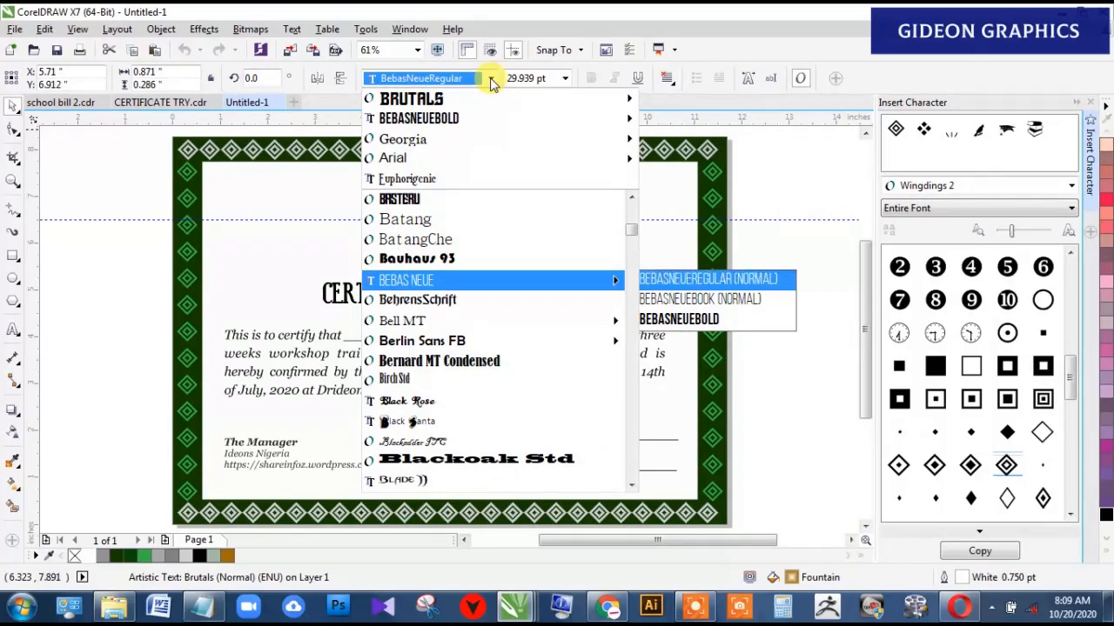
{"action": "key", "text": "Down"}
{"action": "key", "text": "Down"}
{"action": "key", "text": "Return"}
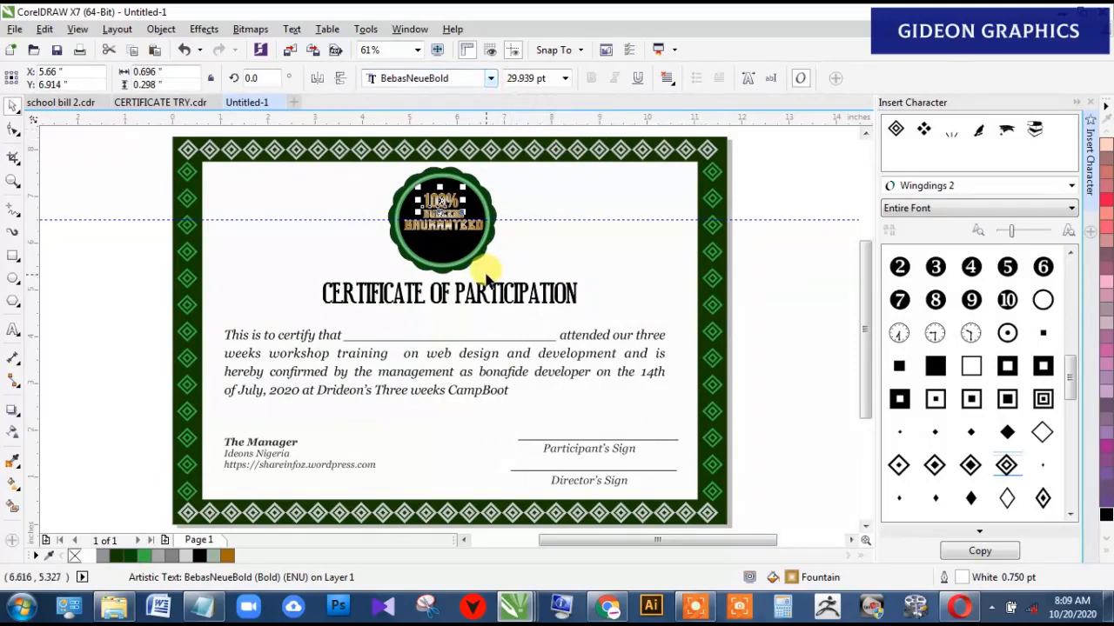
Step: Change the "SUCCESS" text to the BebasNeueBold font and scale it slightly to about 16.3 pt
{"action": "key", "text": "F2"}
{"action": "left_click_drag", "start_coordinate": [354, 158], "coordinate": [505, 267]}
{"action": "left_click", "coordinate": [506, 329]}
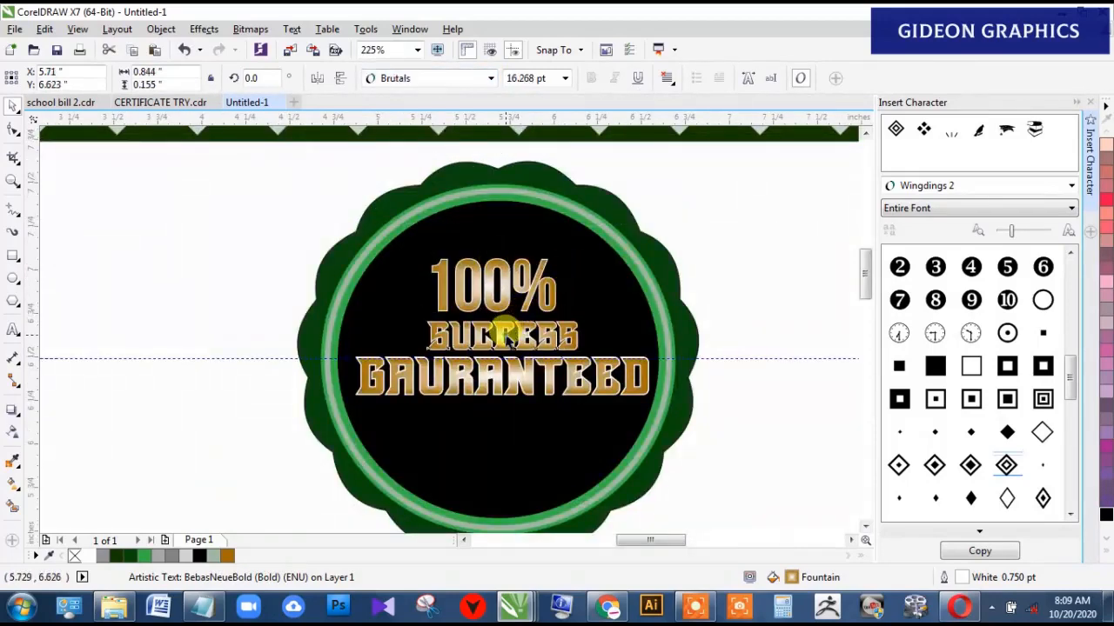
{"action": "left_click", "coordinate": [491, 78]}
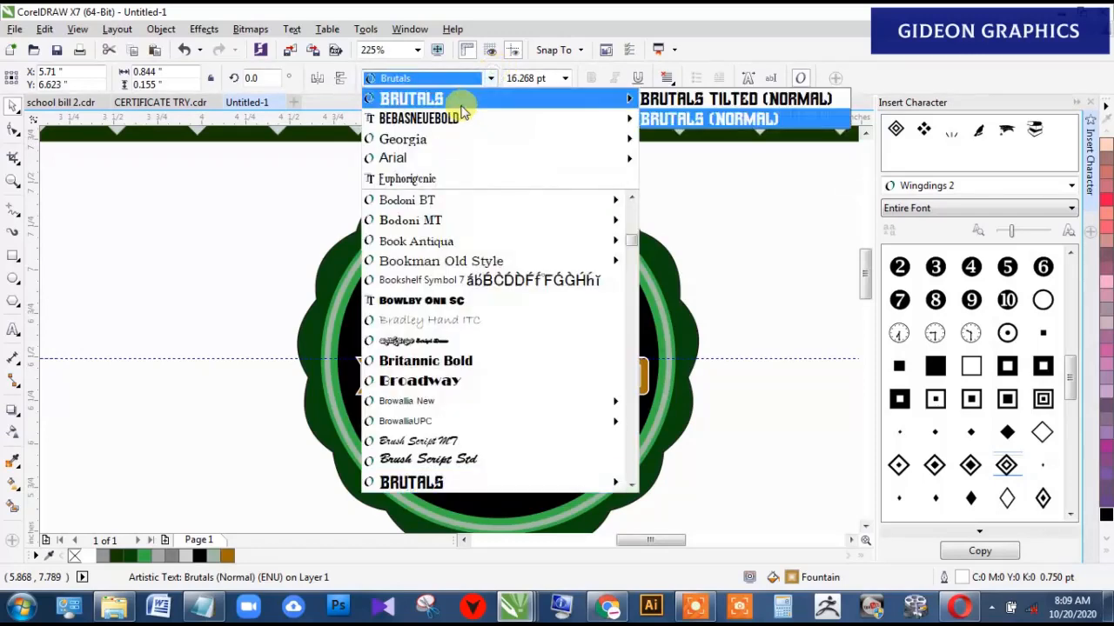
{"action": "left_click", "coordinate": [451, 127]}
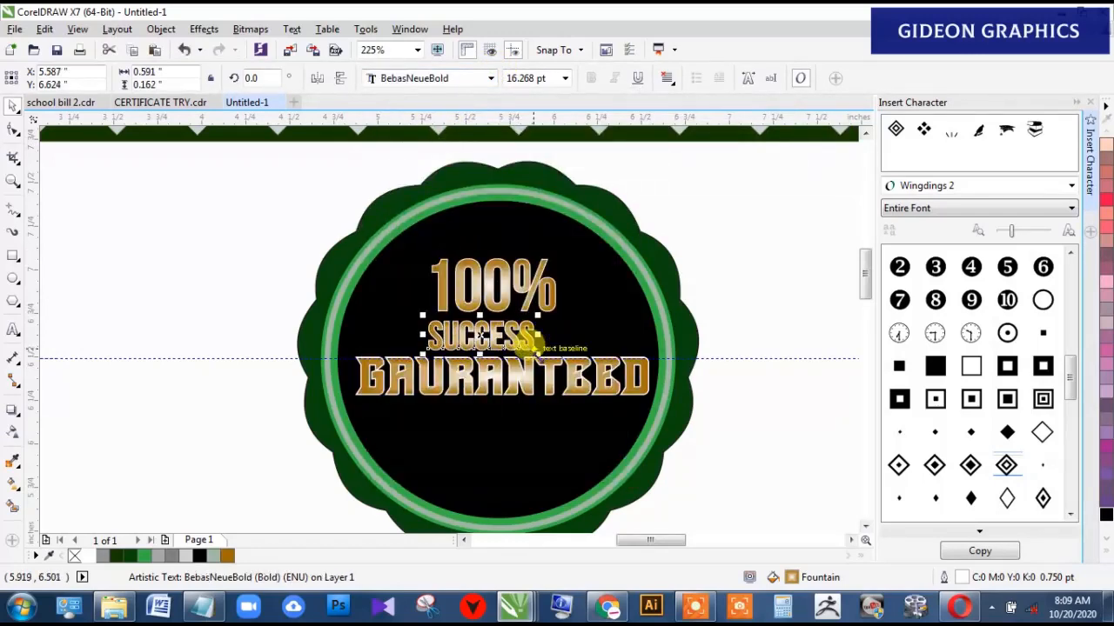
{"action": "left_click_drag", "start_coordinate": [529, 340], "coordinate": [545, 344]}
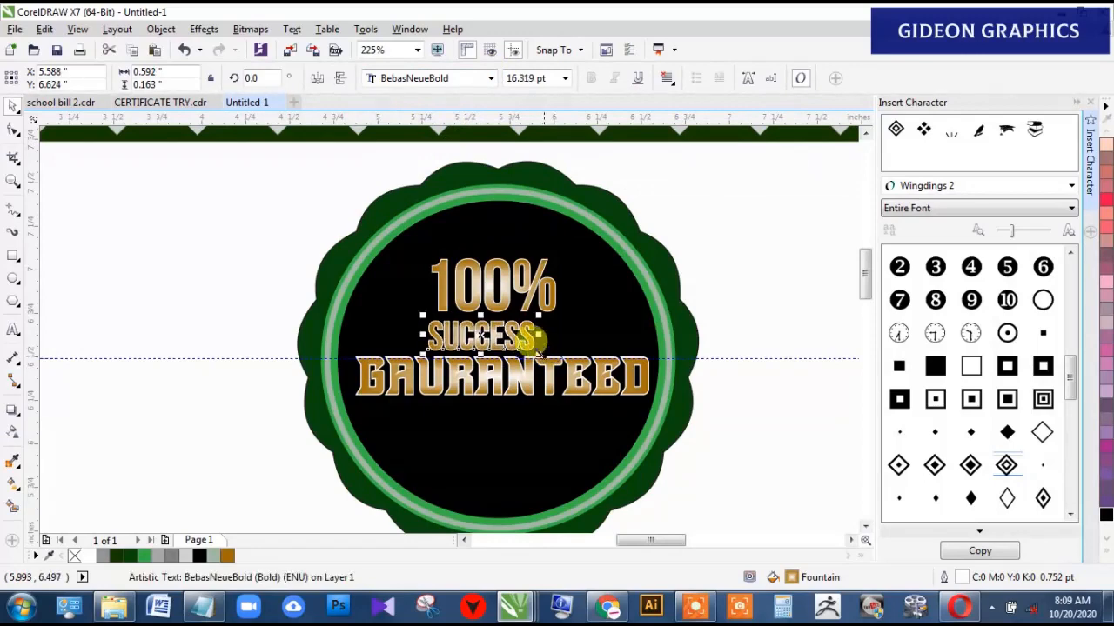
Step: Change the font of the seal's "GAURANTEED" text to BebasNeueBold
{"action": "left_click", "coordinate": [517, 374]}
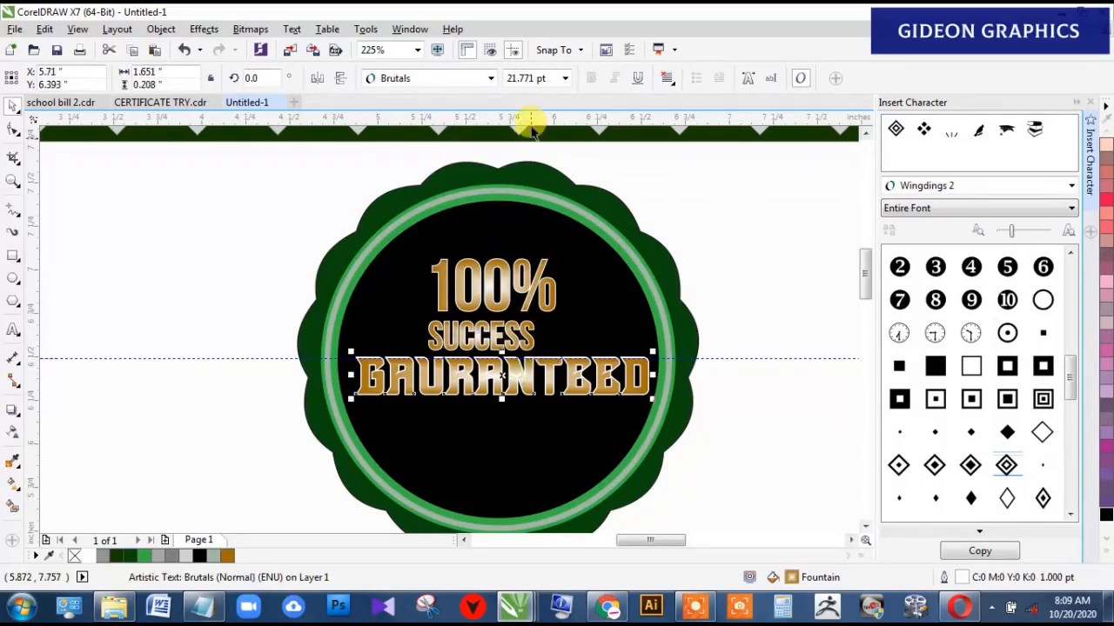
{"action": "left_click", "coordinate": [490, 77]}
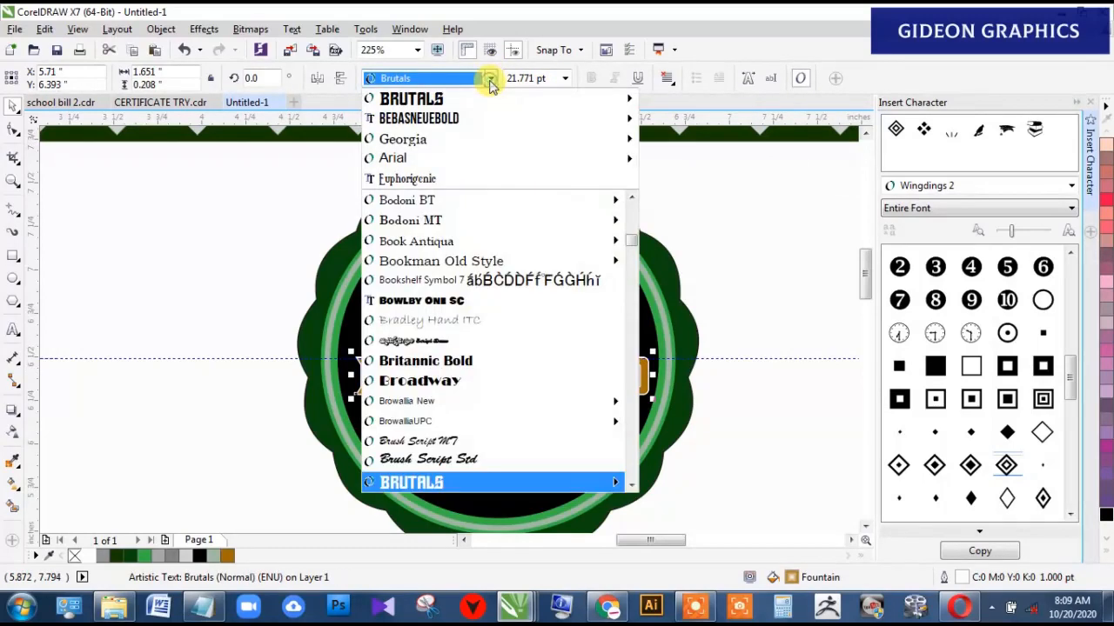
{"action": "left_click", "coordinate": [432, 127]}
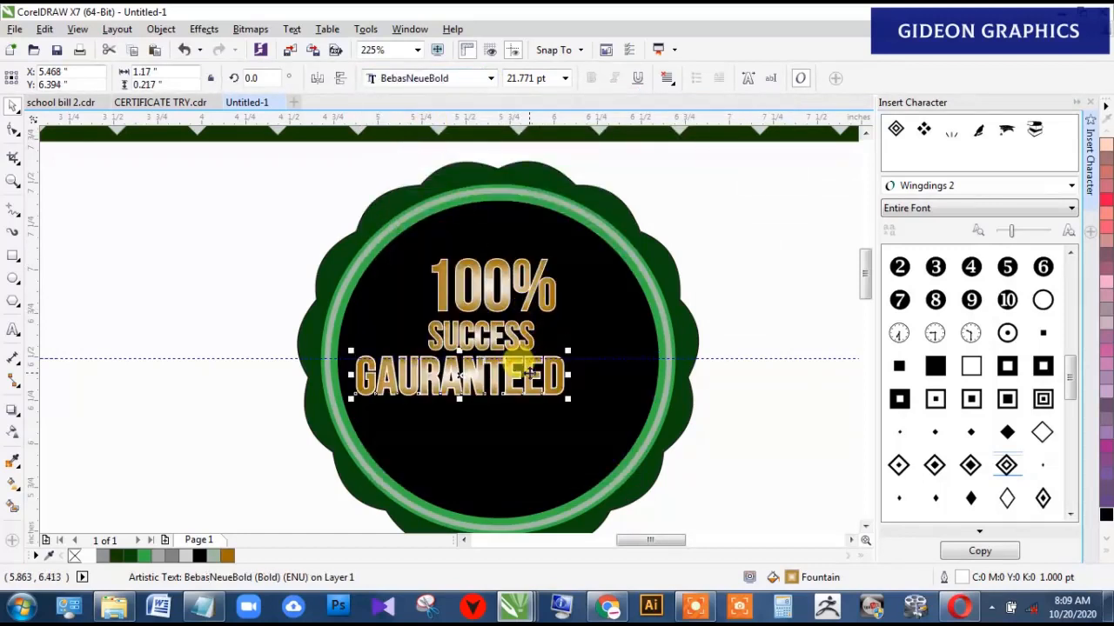
Step: Enlarge "GAURANTEED" and shift it and "SUCCESS" so both lines sit centred beneath "100%" in the seal
{"action": "left_click_drag", "start_coordinate": [527, 371], "coordinate": [613, 409]}
{"action": "left_click_drag", "start_coordinate": [608, 409], "coordinate": [607, 402]}
{"action": "left_click_drag", "start_coordinate": [539, 373], "coordinate": [553, 380]}
{"action": "left_click", "coordinate": [516, 334]}
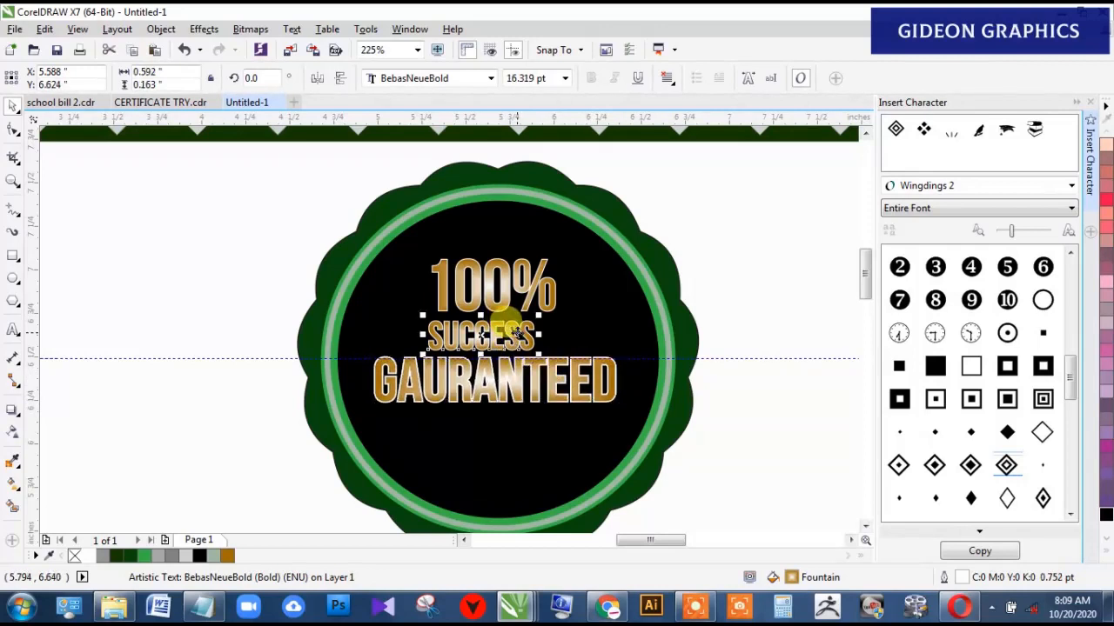
{"action": "left_click_drag", "start_coordinate": [516, 334], "coordinate": [530, 335]}
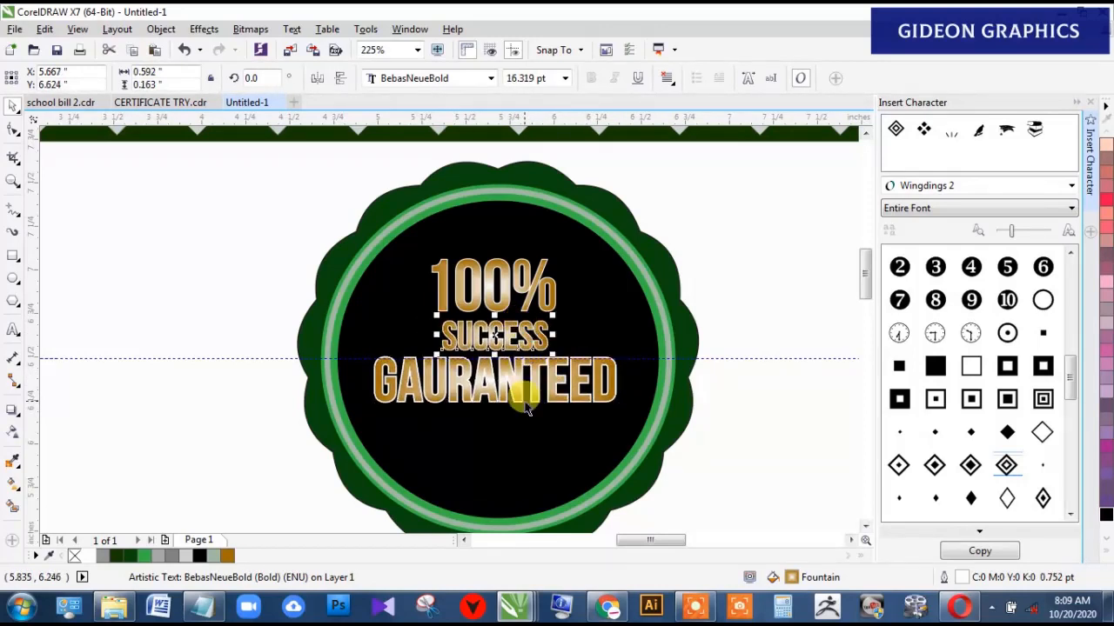
Step: Add a horizontal drop shadow across the seal's "GAURANTEED" text, colour it light yellow, and undo the last opacity change
{"action": "left_click", "coordinate": [509, 381]}
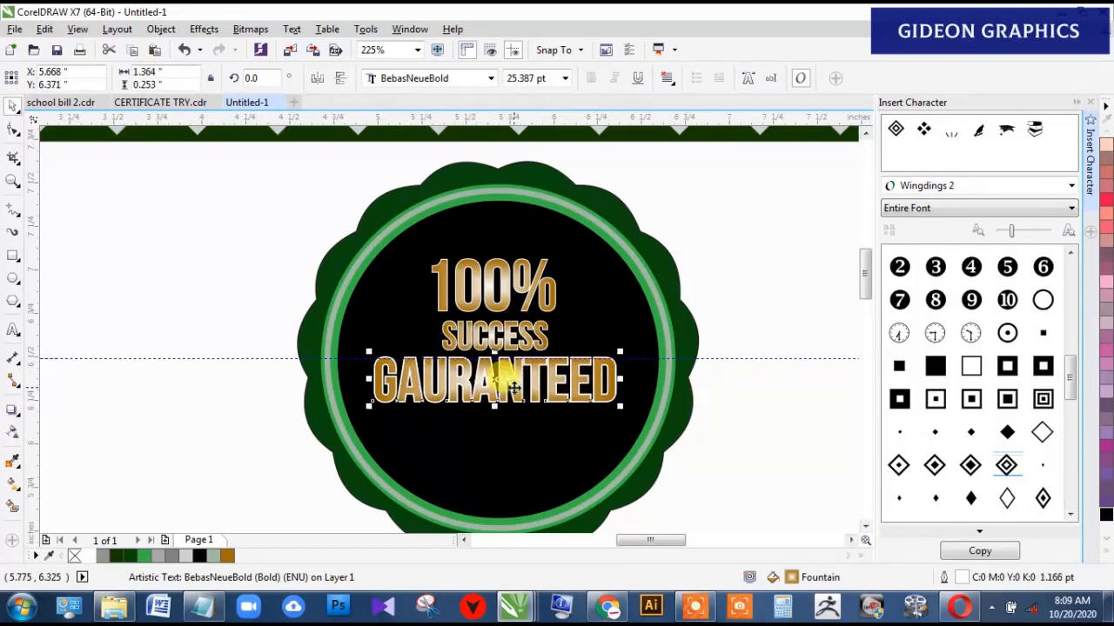
{"action": "left_click", "coordinate": [12, 411]}
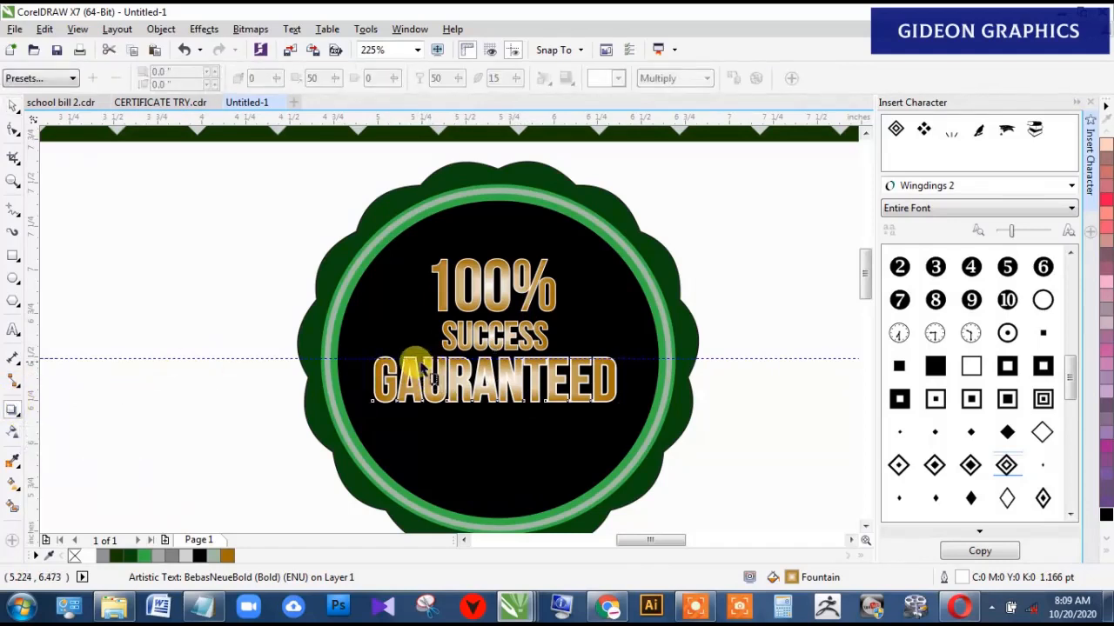
{"action": "left_click_drag", "start_coordinate": [414, 361], "coordinate": [614, 378]}
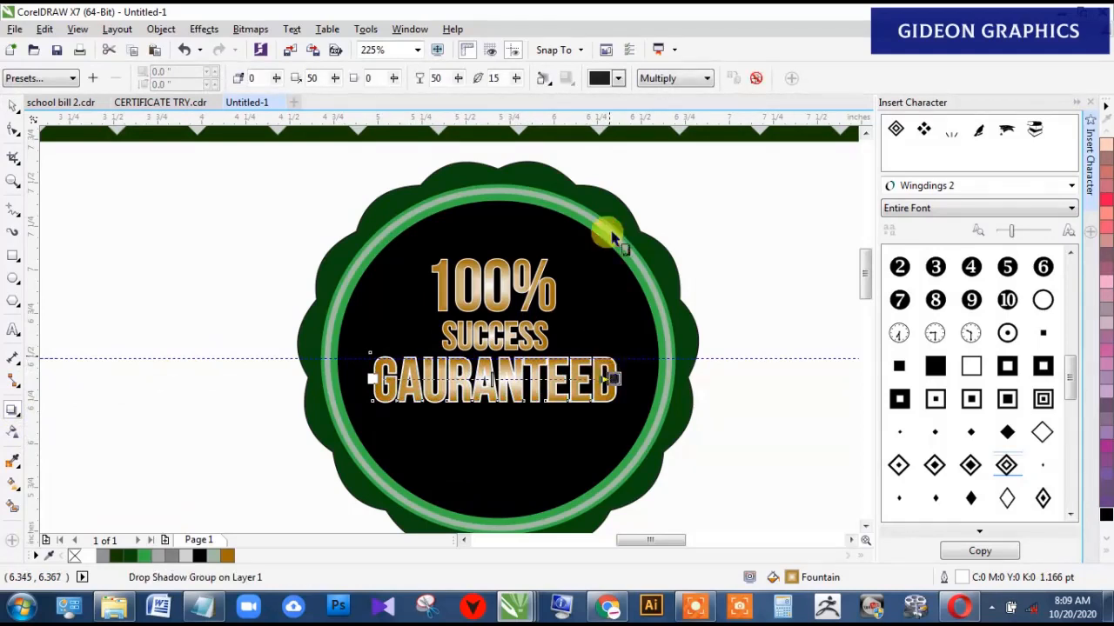
{"action": "left_click", "coordinate": [617, 78]}
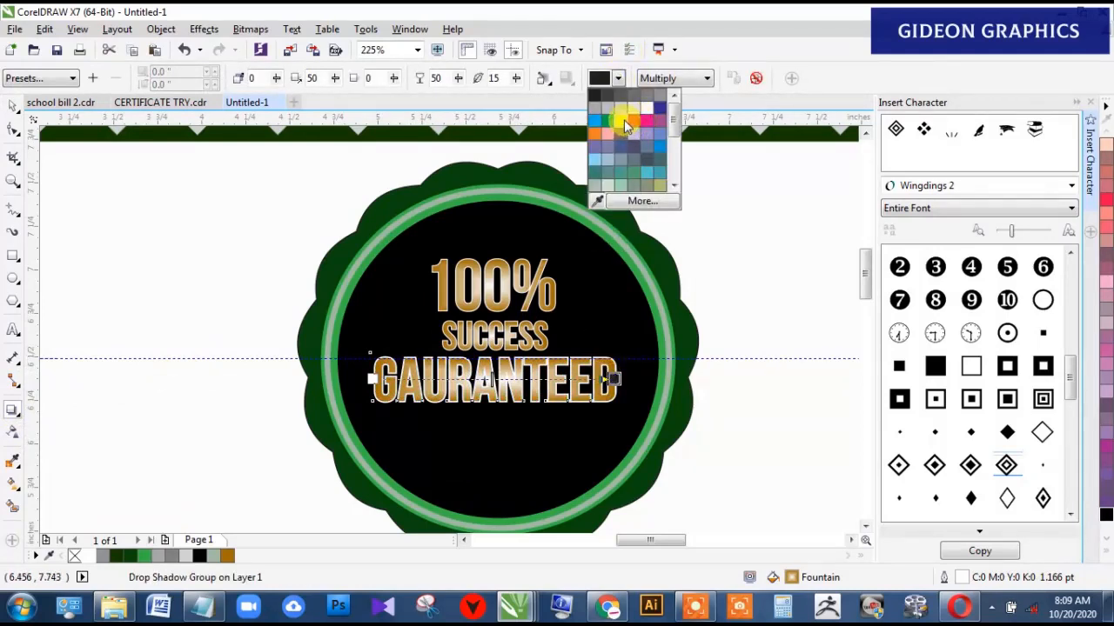
{"action": "left_click_drag", "start_coordinate": [671, 118], "coordinate": [681, 167]}
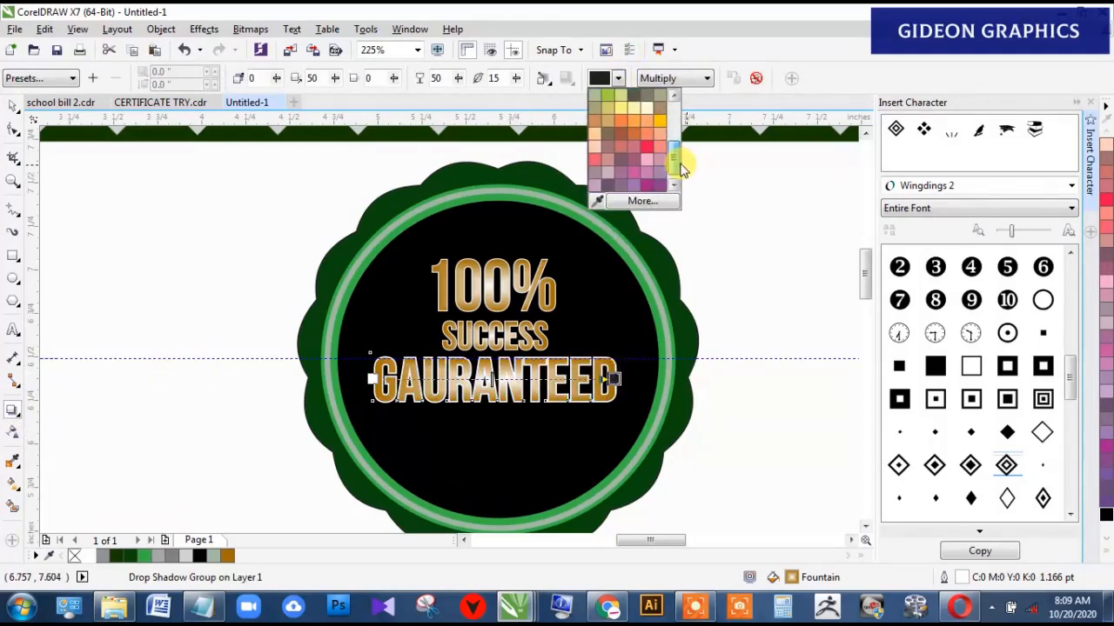
{"action": "left_click", "coordinate": [624, 112]}
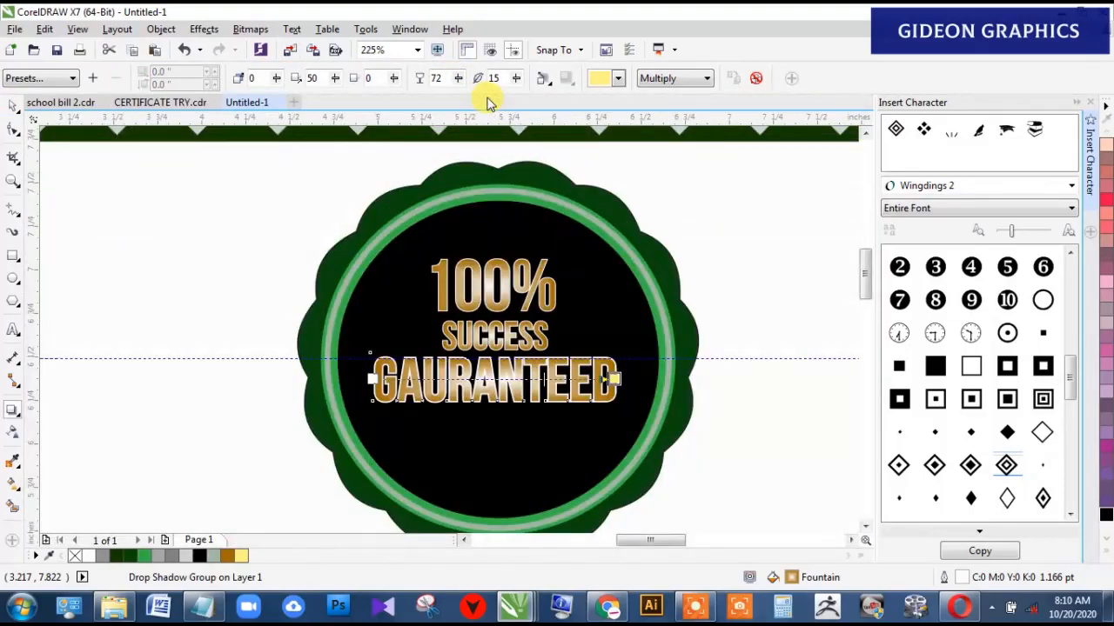
{"action": "key", "text": "ctrl+z"}
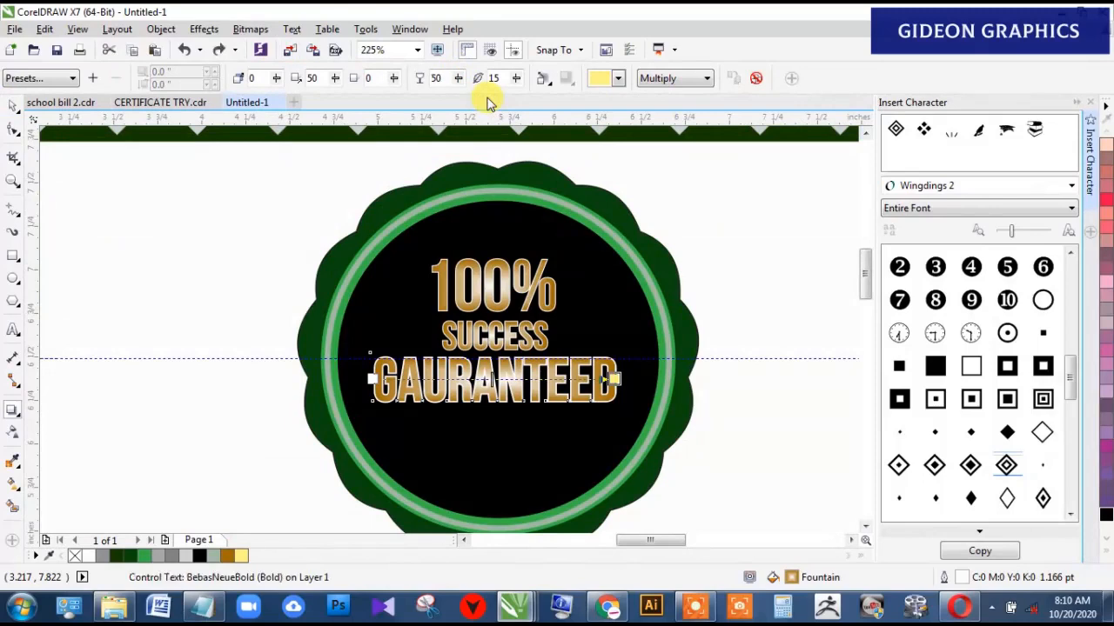
{"action": "left_click", "coordinate": [16, 108]}
{"action": "key", "text": "F4"}
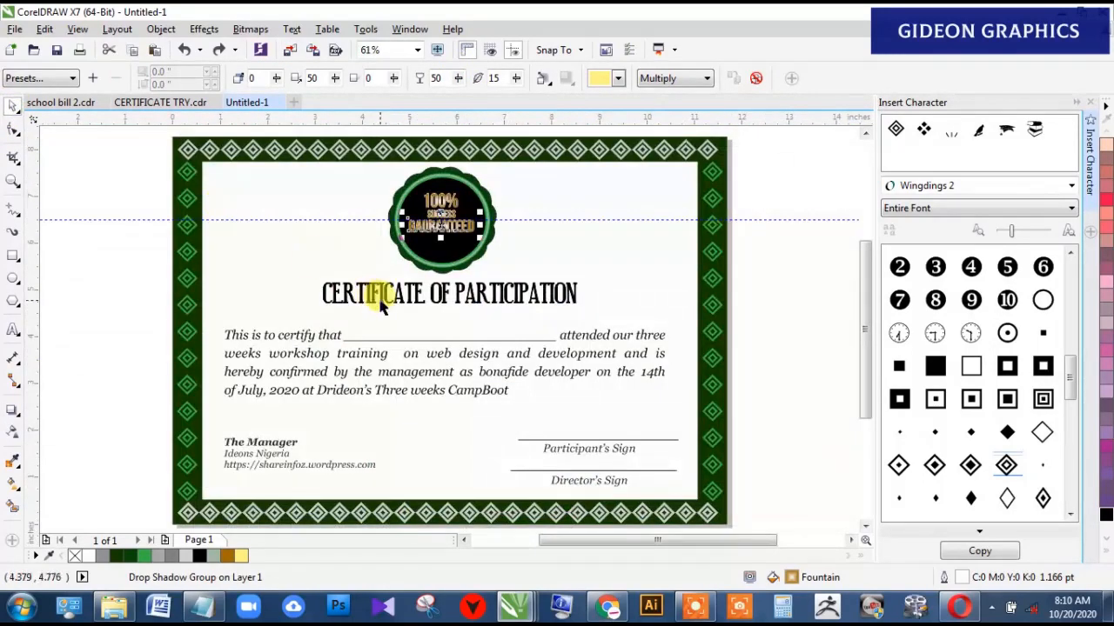
{"action": "left_click", "coordinate": [795, 303]}
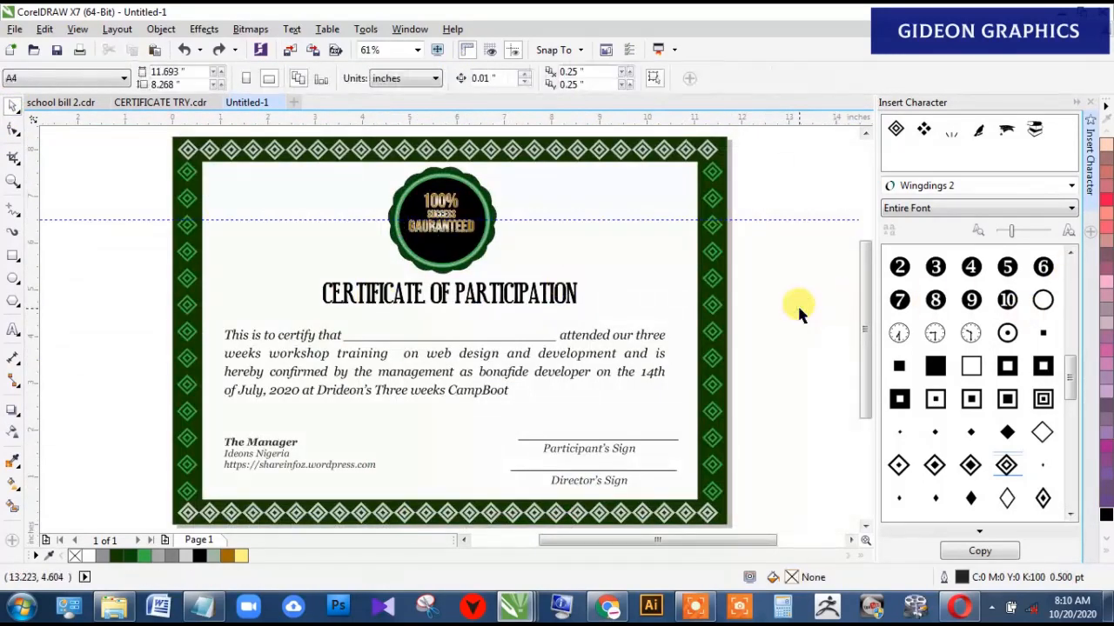
Step: Check the fill colour of the seal's "GUARANTEED" text in CERTIFICATE TRY.cdr, and return to the Untitled-1 document
{"action": "left_click", "coordinate": [160, 102]}
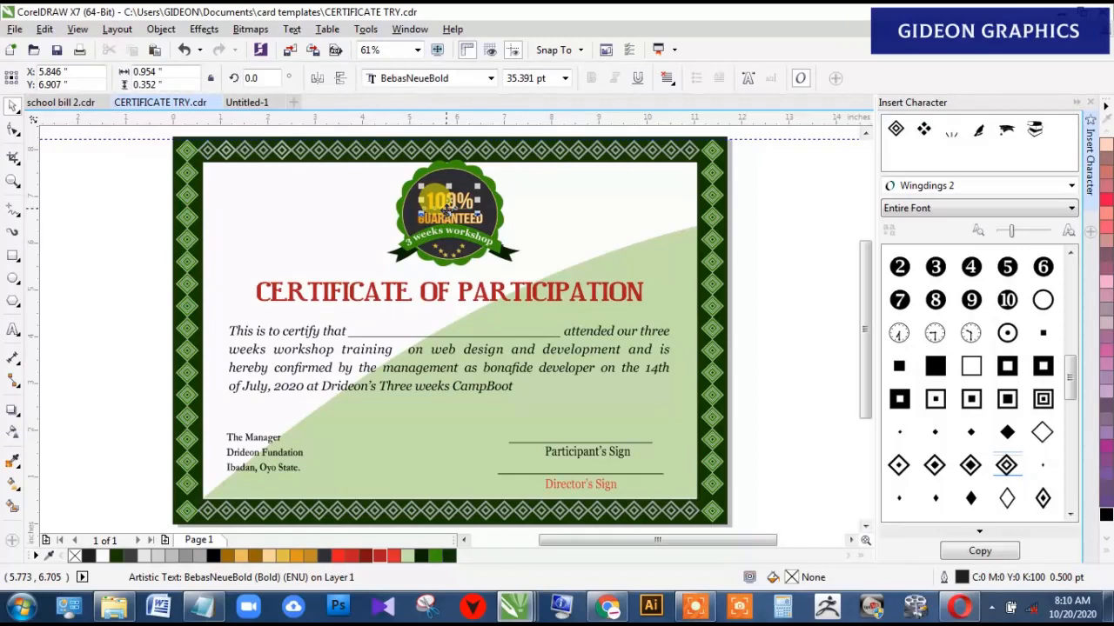
{"action": "left_click", "coordinate": [441, 217]}
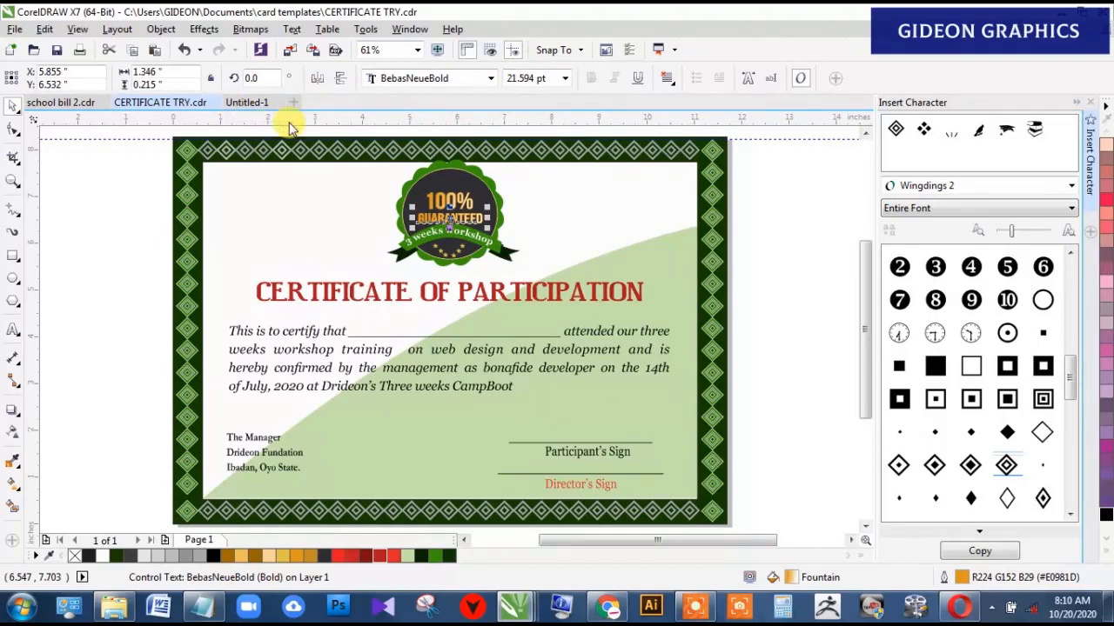
{"action": "left_click", "coordinate": [424, 80]}
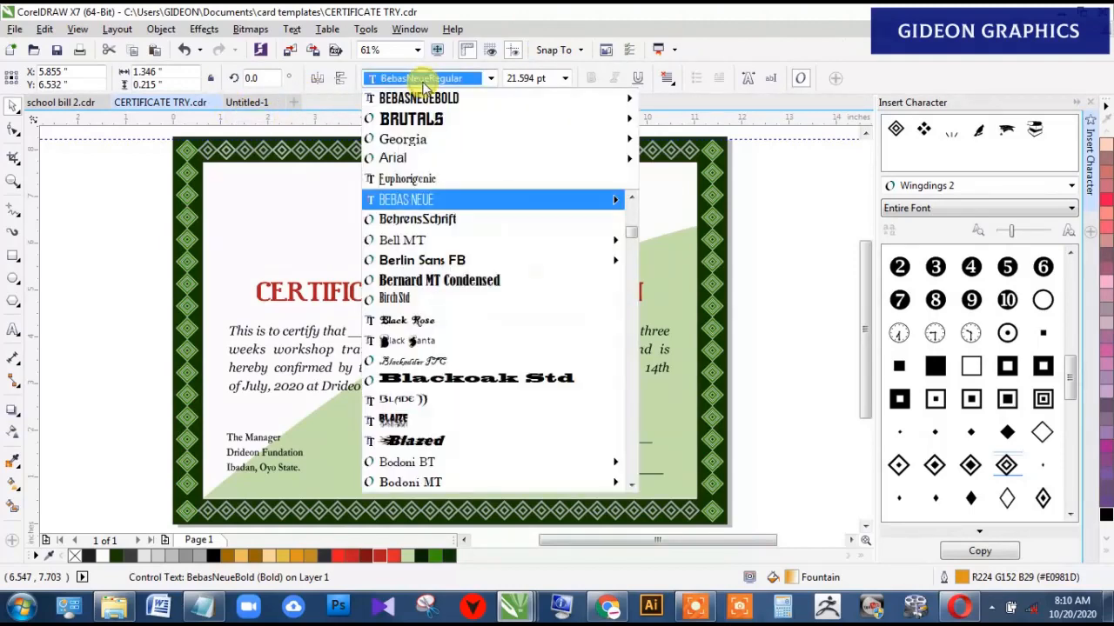
{"action": "left_click", "coordinate": [424, 84]}
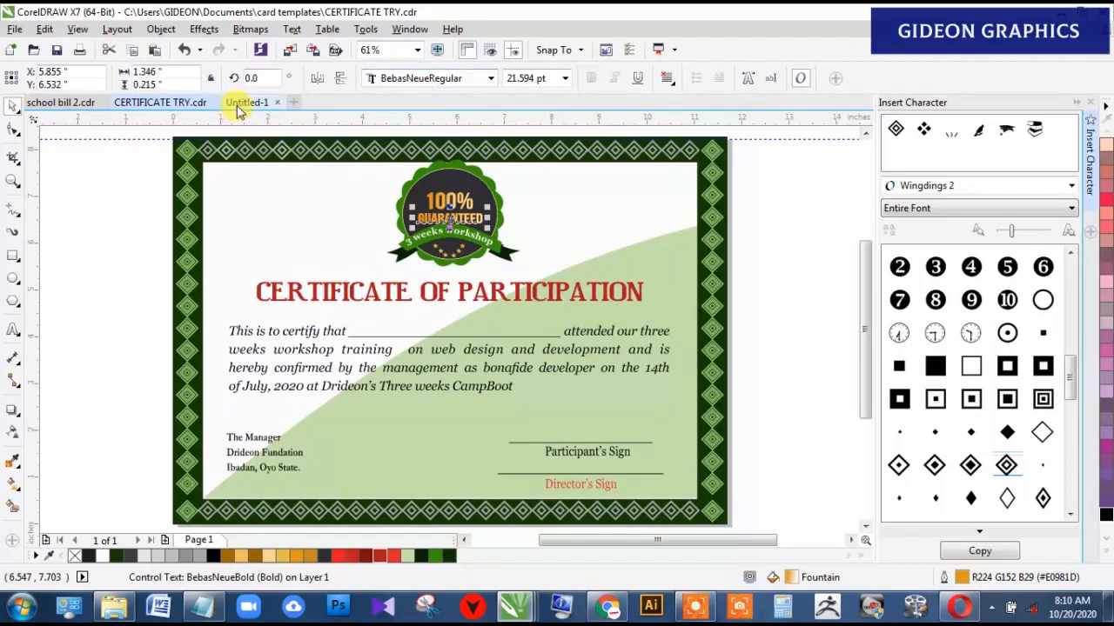
{"action": "left_click", "coordinate": [240, 102]}
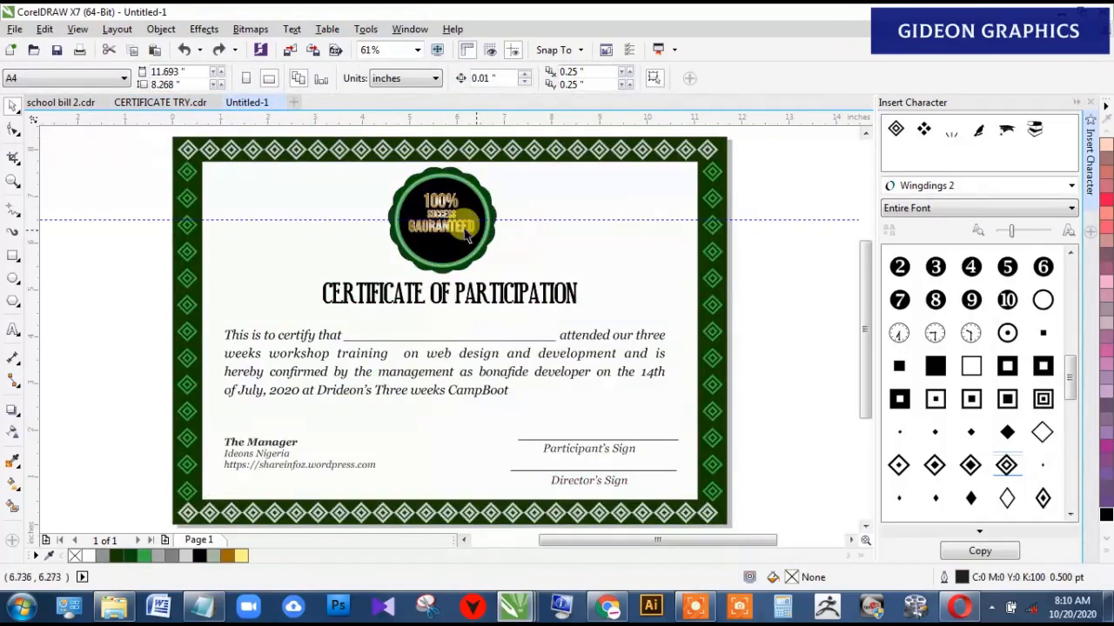
Step: Fill the seal's "100%" text with the light yellow from the document palette
{"action": "left_click", "coordinate": [443, 199]}
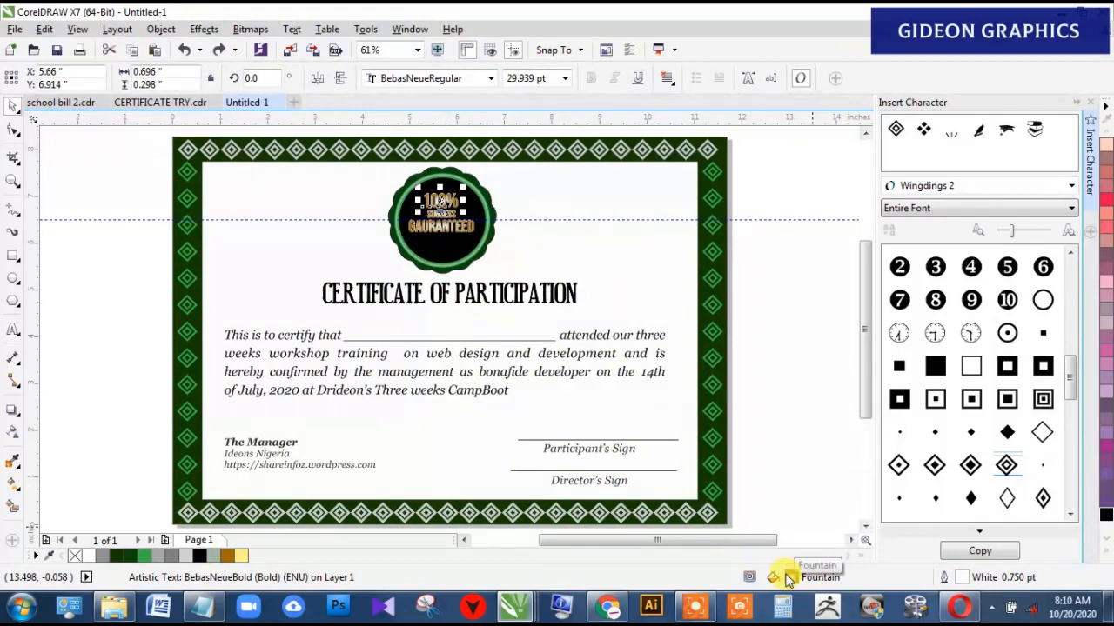
{"action": "double_click", "coordinate": [242, 556]}
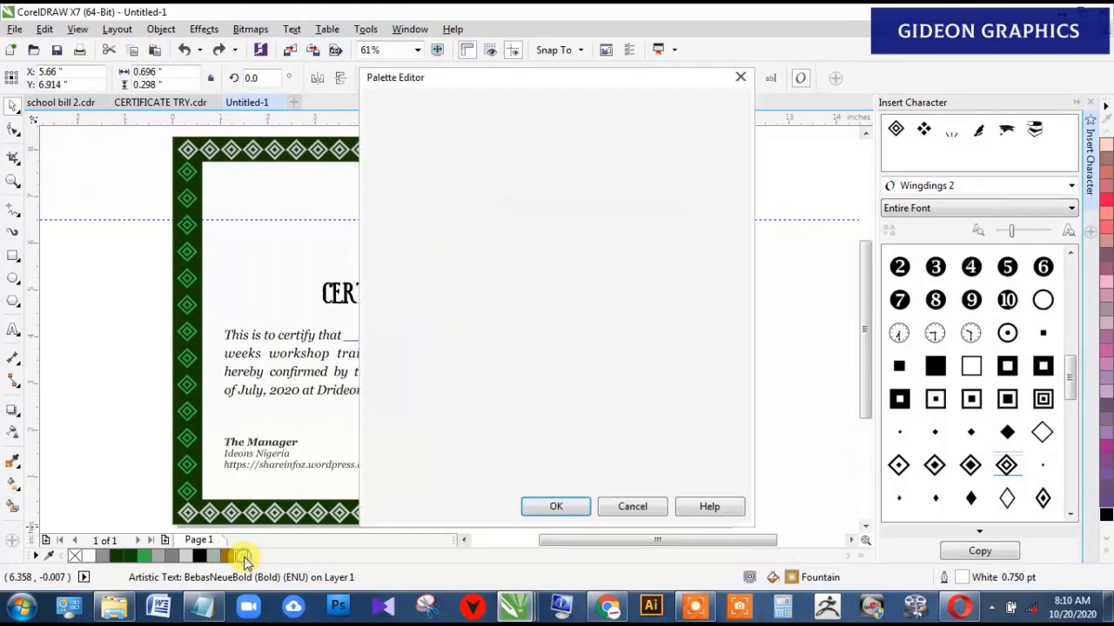
{"action": "left_click", "coordinate": [623, 508]}
{"action": "left_click", "coordinate": [243, 557]}
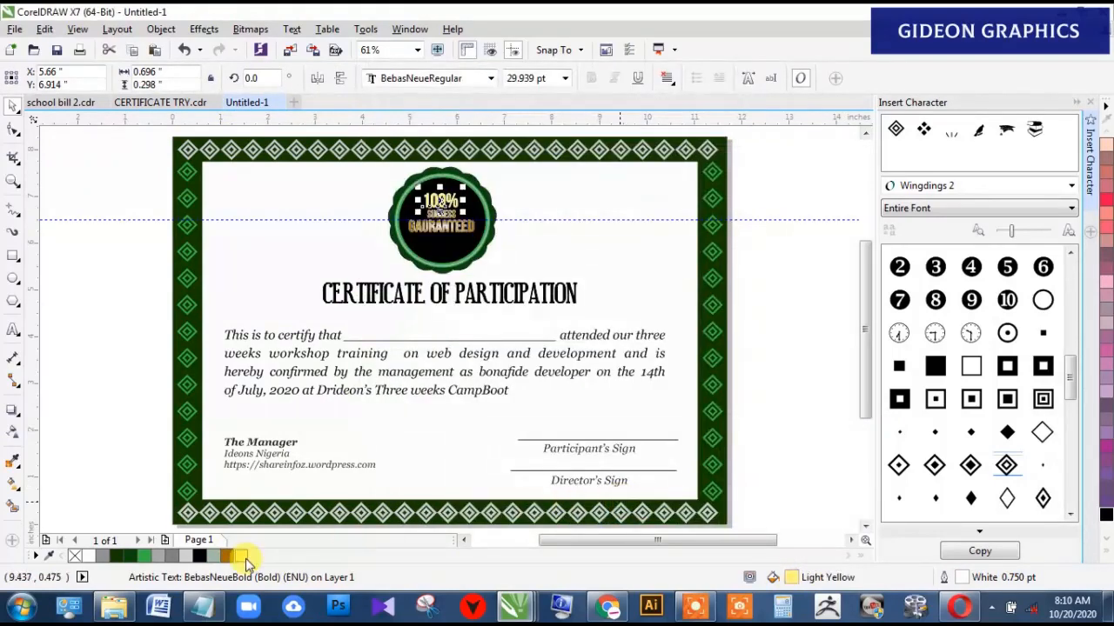
{"action": "double_click", "coordinate": [225, 559]}
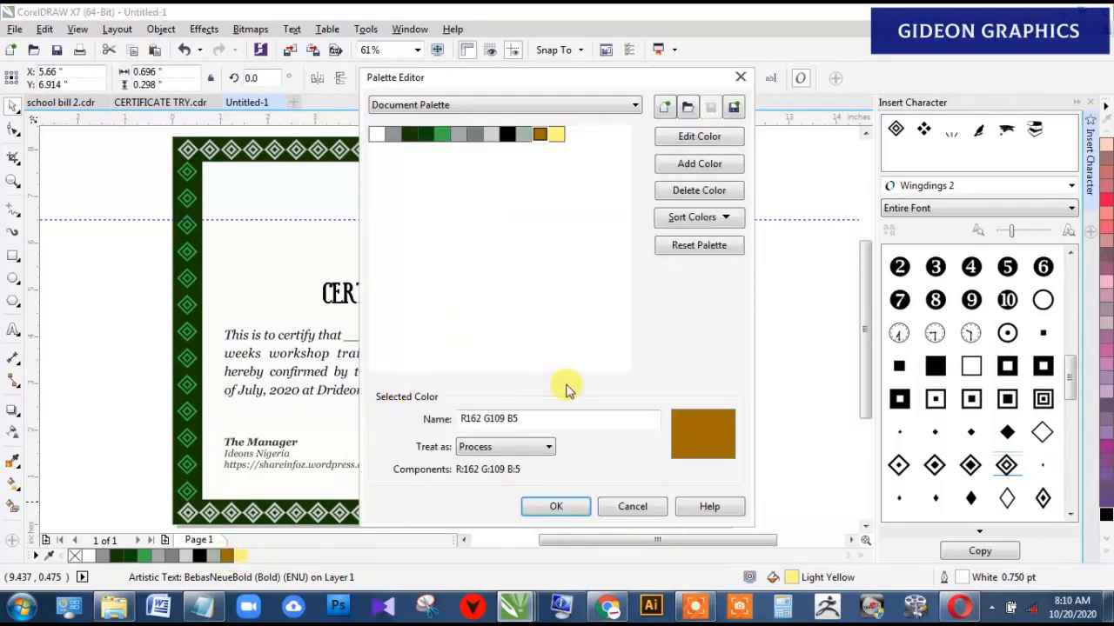
{"action": "left_click", "coordinate": [632, 506]}
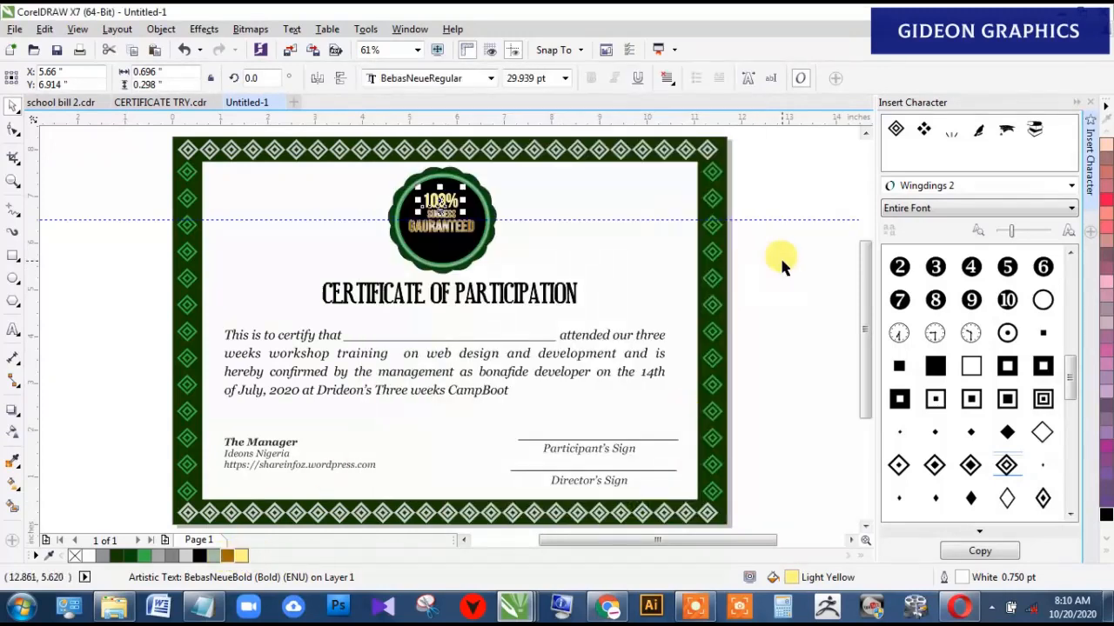
{"action": "left_click", "coordinate": [781, 260]}
{"action": "double_click", "coordinate": [231, 557]}
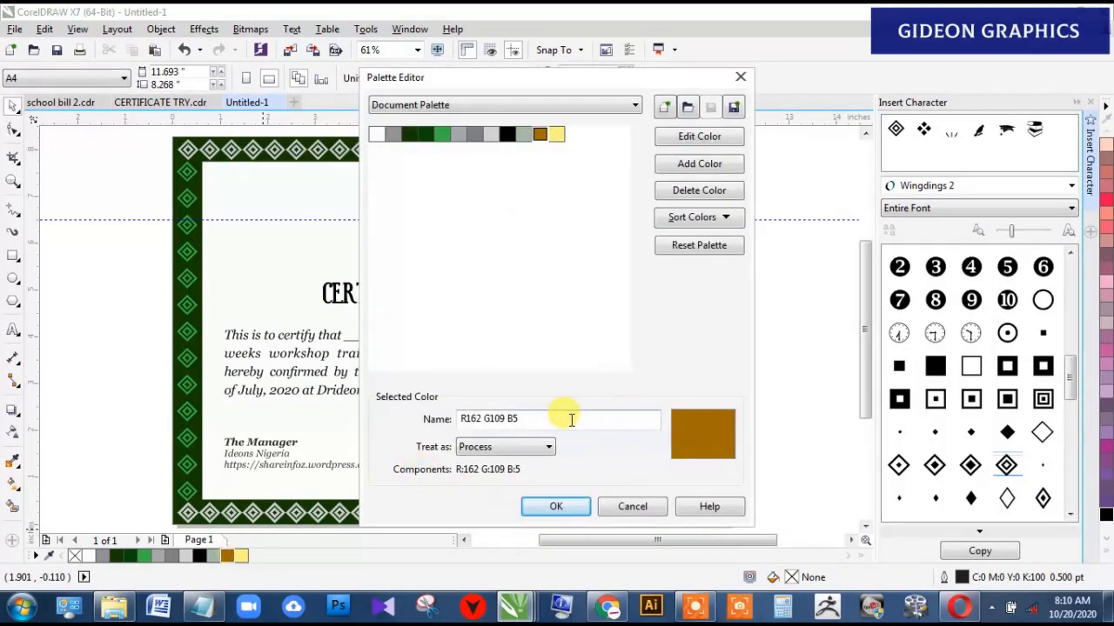
{"action": "left_click", "coordinate": [740, 78]}
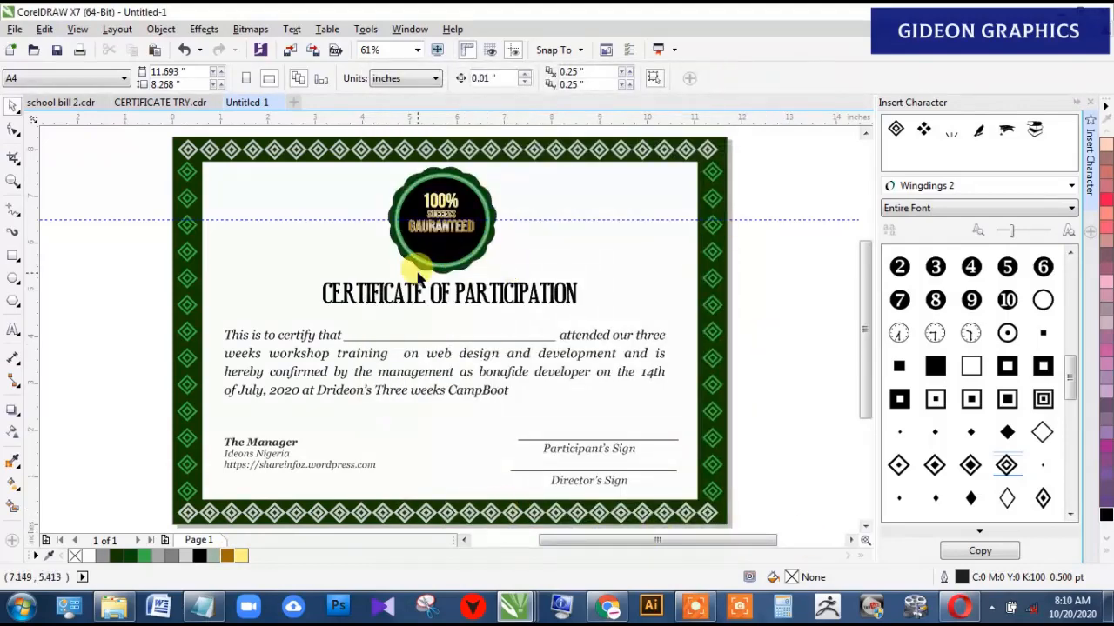
Step: Draw a rectangle about 0.88 by 0.91 inches in the blank area left of the certificate and fill it black
{"action": "left_click", "coordinate": [13, 259]}
{"action": "left_click_drag", "start_coordinate": [76, 241], "coordinate": [124, 287]}
{"action": "left_click", "coordinate": [11, 102]}
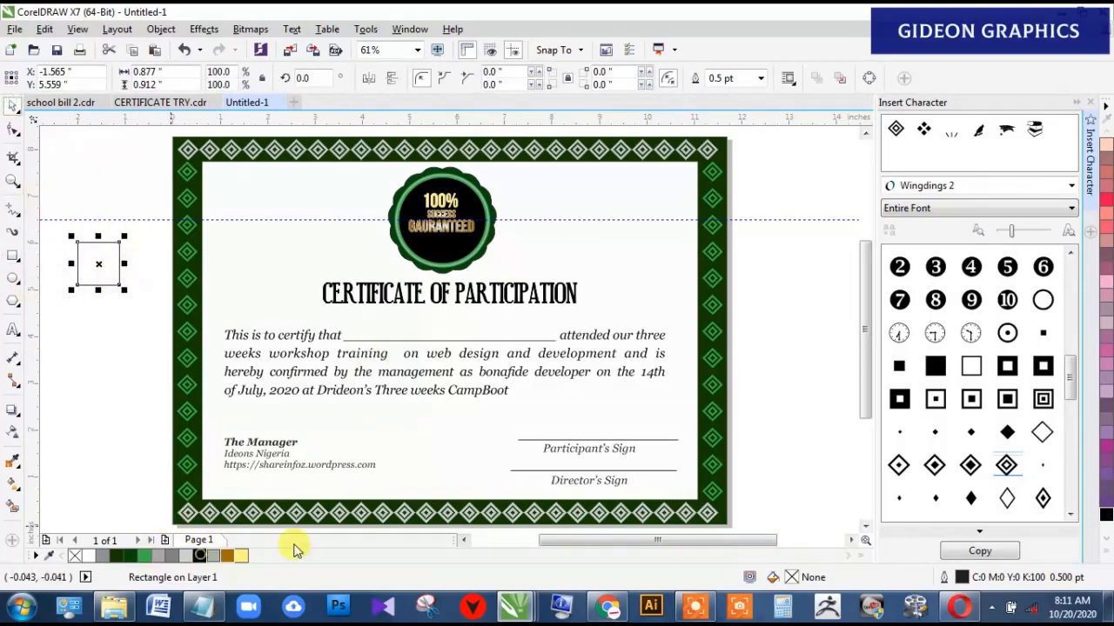
{"action": "left_click", "coordinate": [199, 557]}
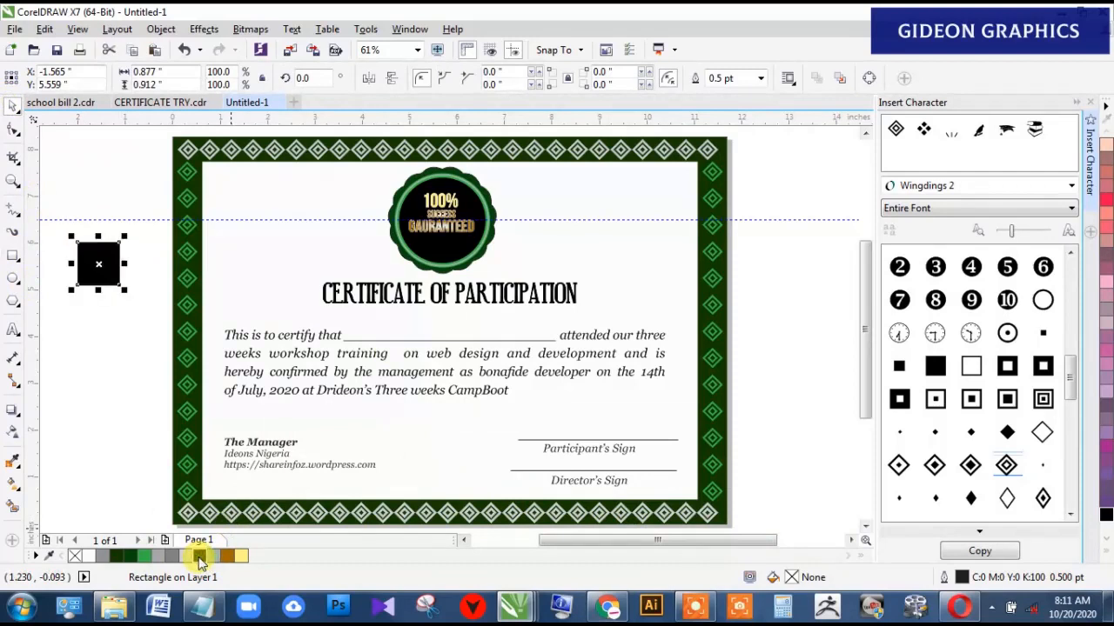
Step: Change the small rectangle's fill to the RGB colour R 224, G 152, B 29
{"action": "double_click", "coordinate": [790, 578]}
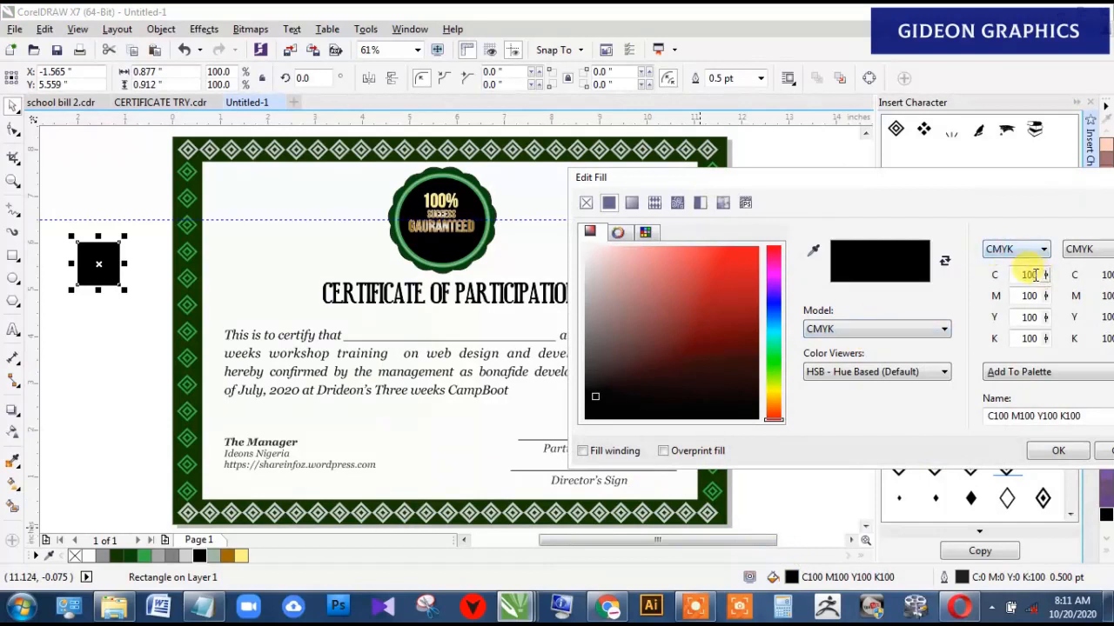
{"action": "left_click", "coordinate": [1022, 249]}
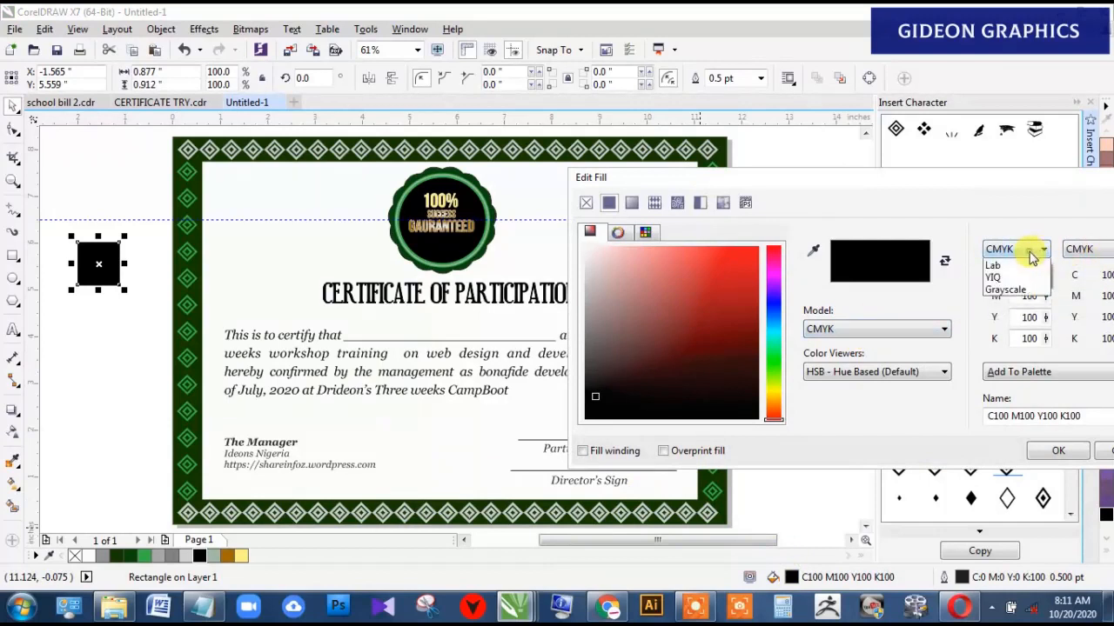
{"action": "left_click", "coordinate": [1012, 291]}
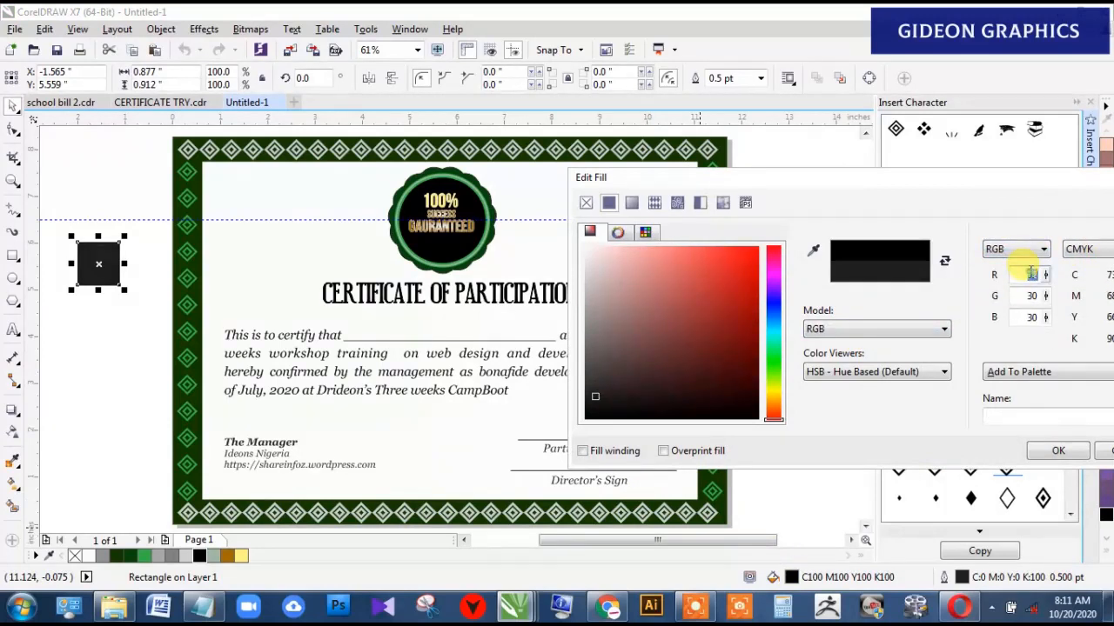
{"action": "type", "text": "224"}
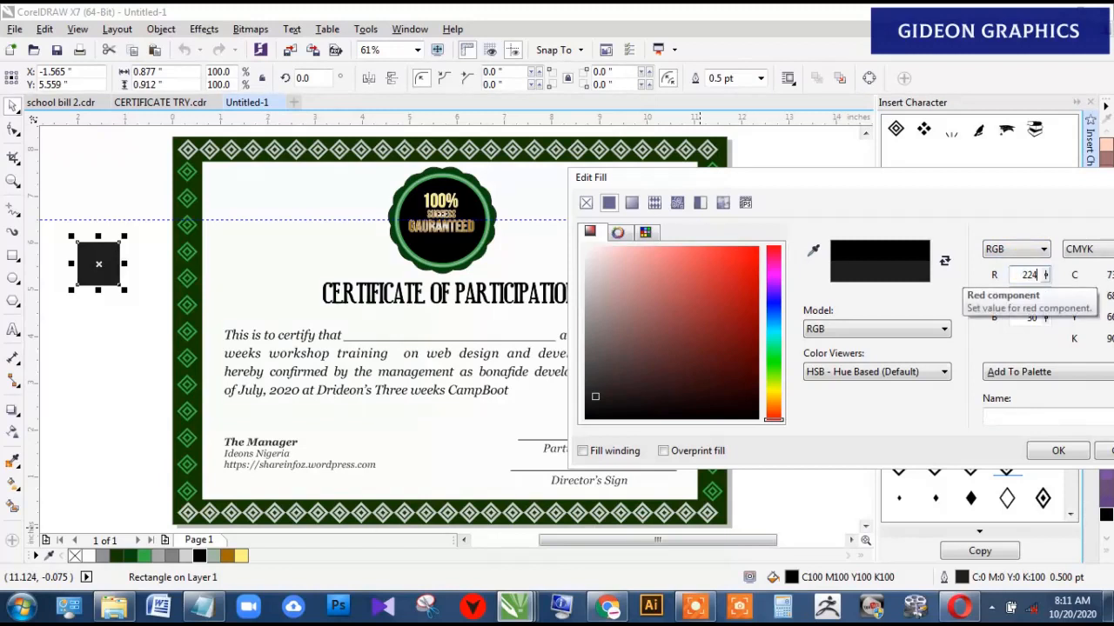
{"action": "left_click", "coordinate": [1031, 275]}
{"action": "left_click", "coordinate": [1031, 295]}
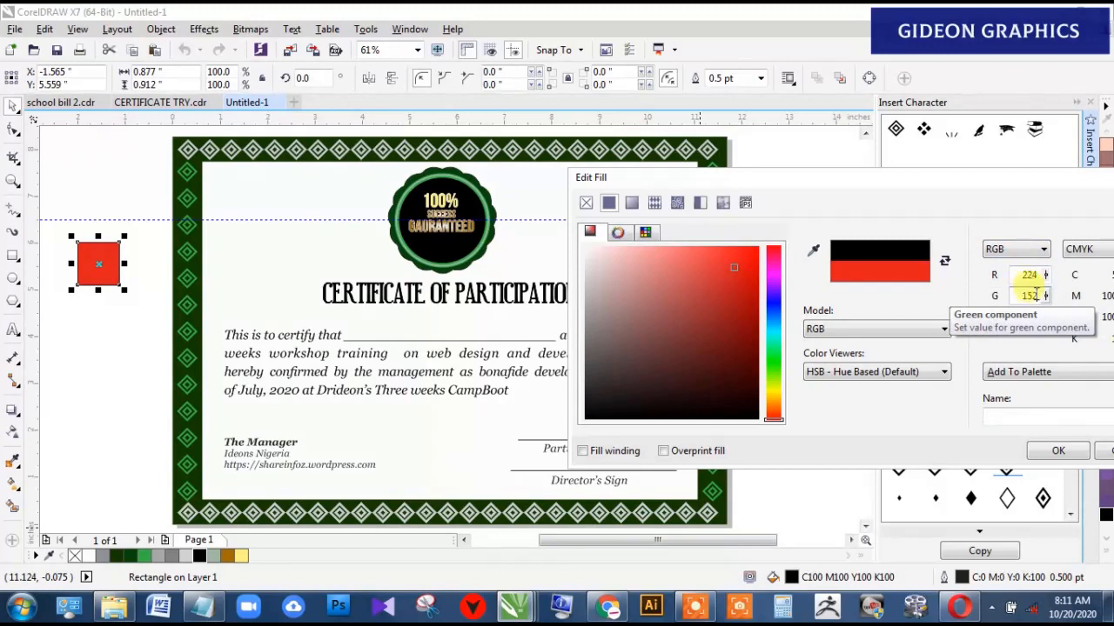
{"action": "left_click", "coordinate": [1023, 294]}
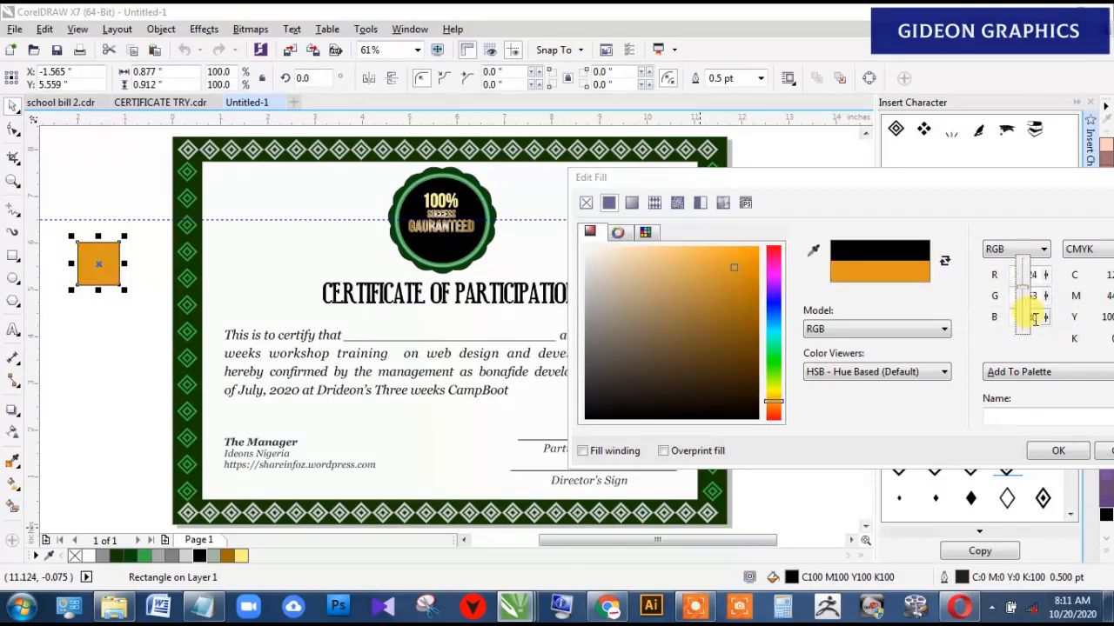
{"action": "double_click", "coordinate": [1032, 318]}
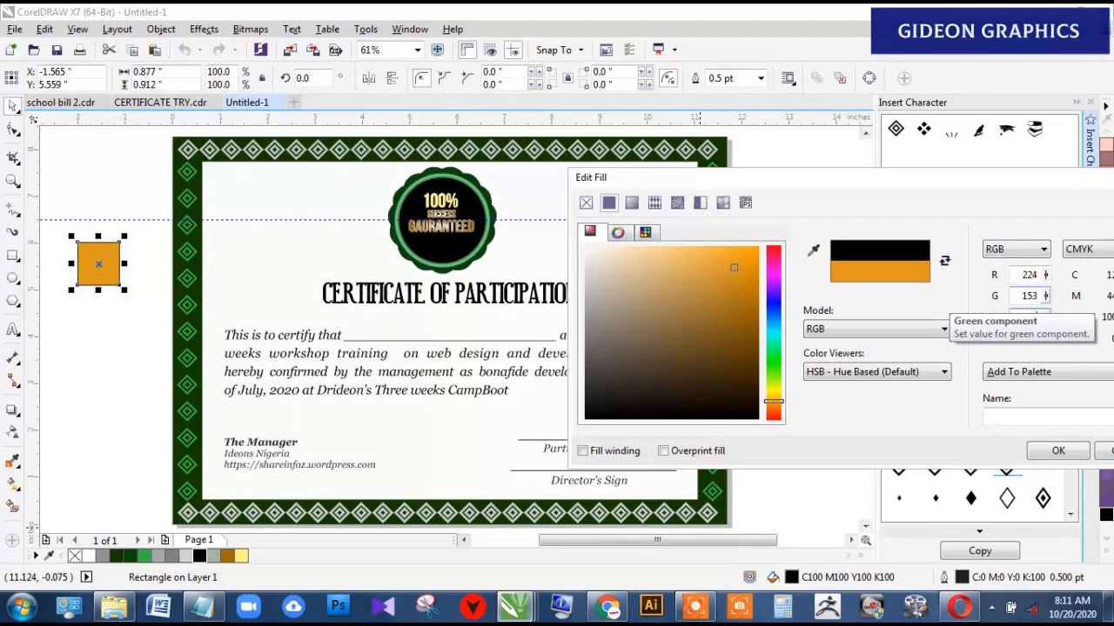
{"action": "type", "text": "29"}
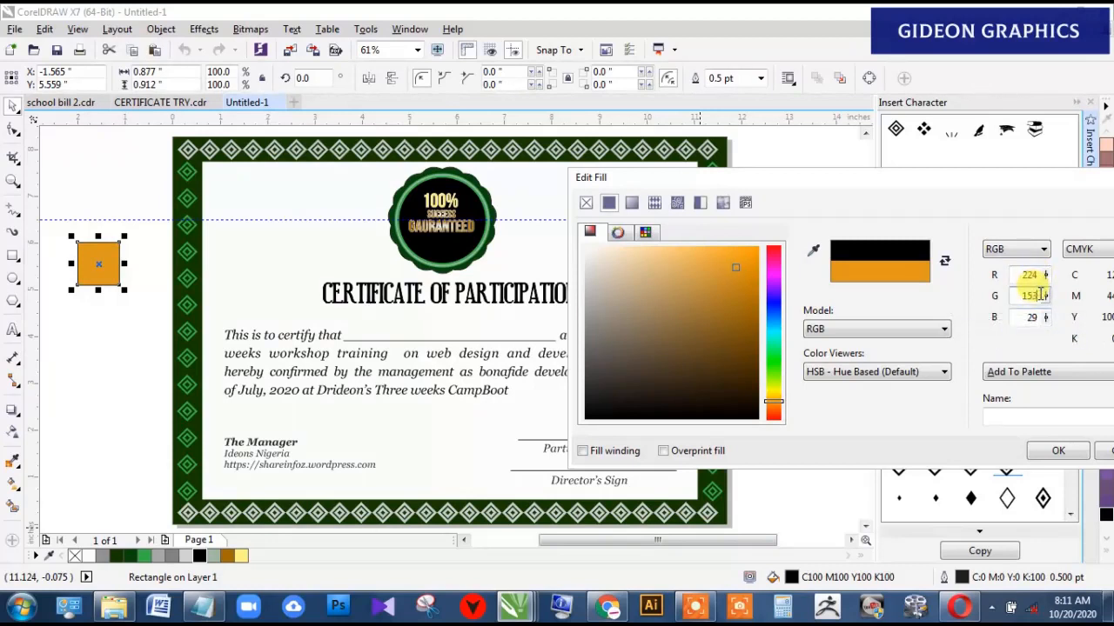
{"action": "left_click", "coordinate": [1033, 275]}
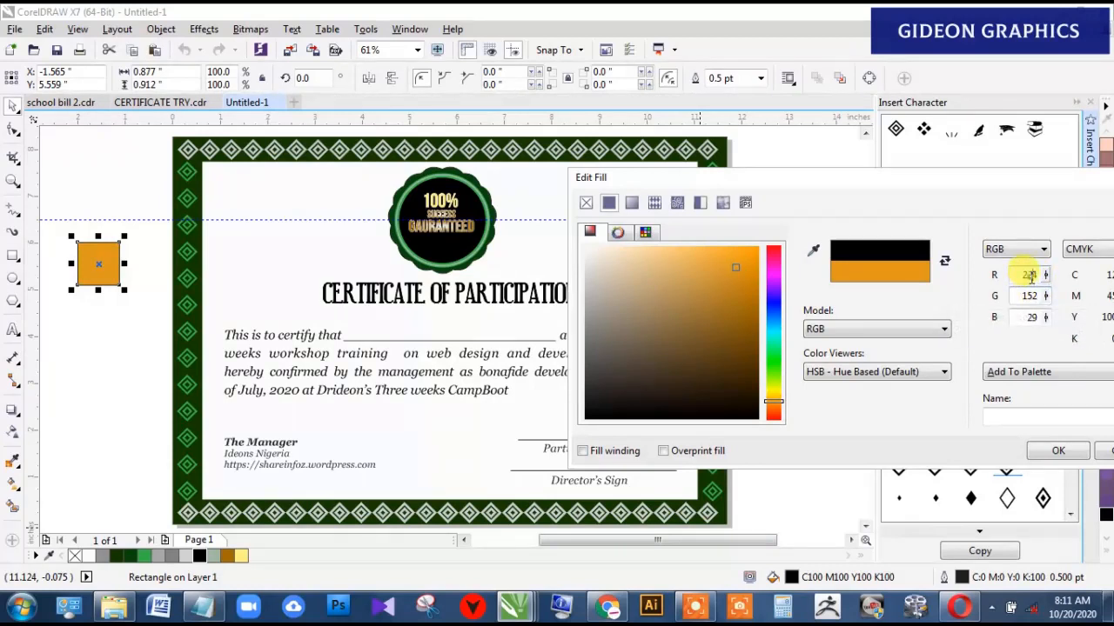
{"action": "left_click", "coordinate": [1056, 452]}
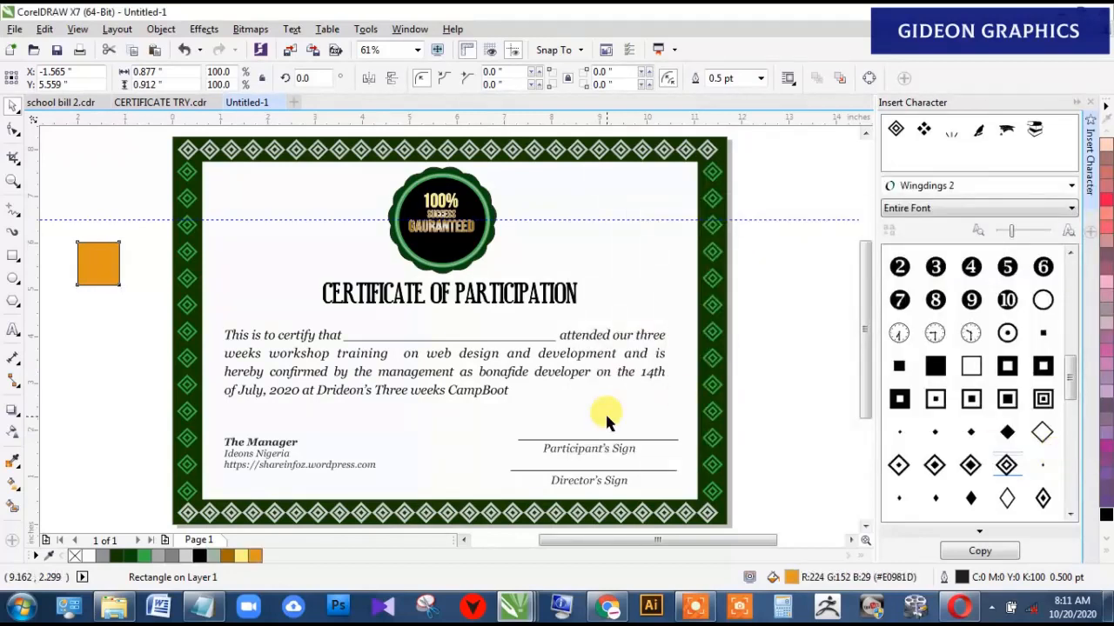
Step: Fill the seal's "100%" text with the orange R224 G152 B29 from the document palette
{"action": "left_click", "coordinate": [440, 209]}
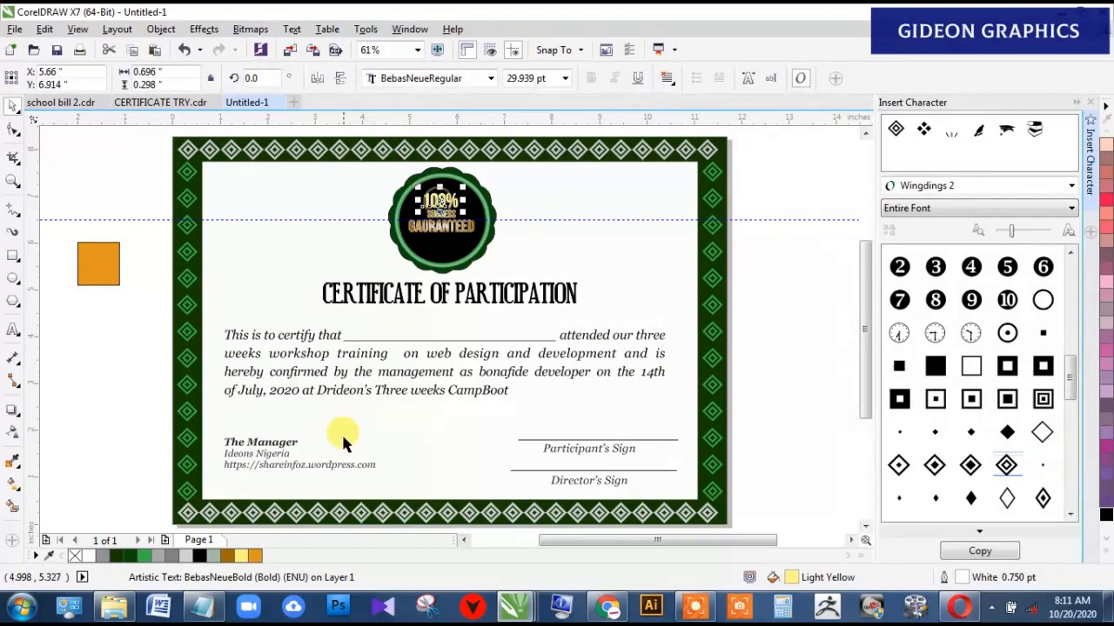
{"action": "left_click", "coordinate": [258, 556]}
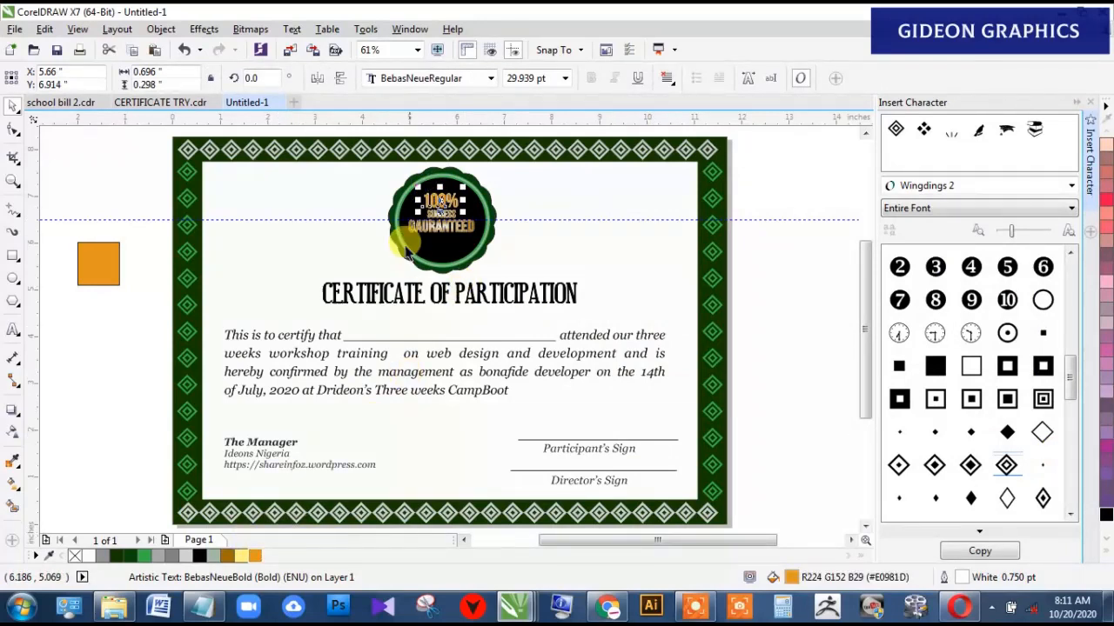
Step: Widen the seal's "100%" text to about 0.80 by 0.30 inches and centre it above "SUCCESS"
{"action": "key", "text": "F2"}
{"action": "left_click_drag", "start_coordinate": [342, 146], "coordinate": [563, 291]}
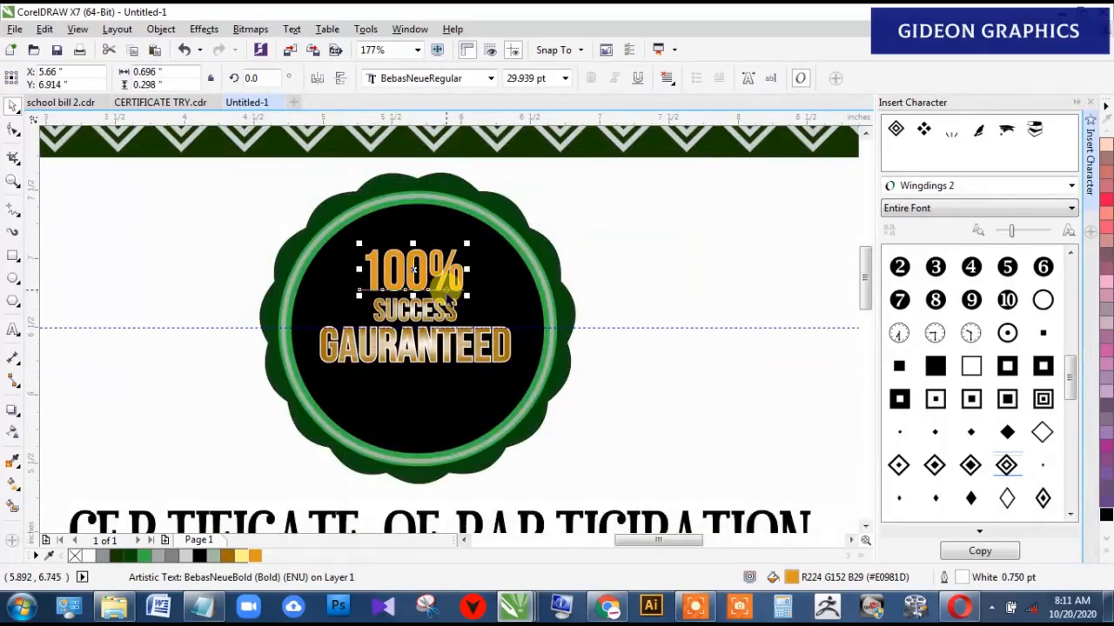
{"action": "mouse_move", "coordinate": [459, 273]}
{"action": "left_mouse_down"}
{"action": "mouse_move", "coordinate": [407, 292]}
{"action": "mouse_move", "coordinate": [474, 293]}
{"action": "mouse_move", "coordinate": [443, 279]}
{"action": "left_mouse_up"}
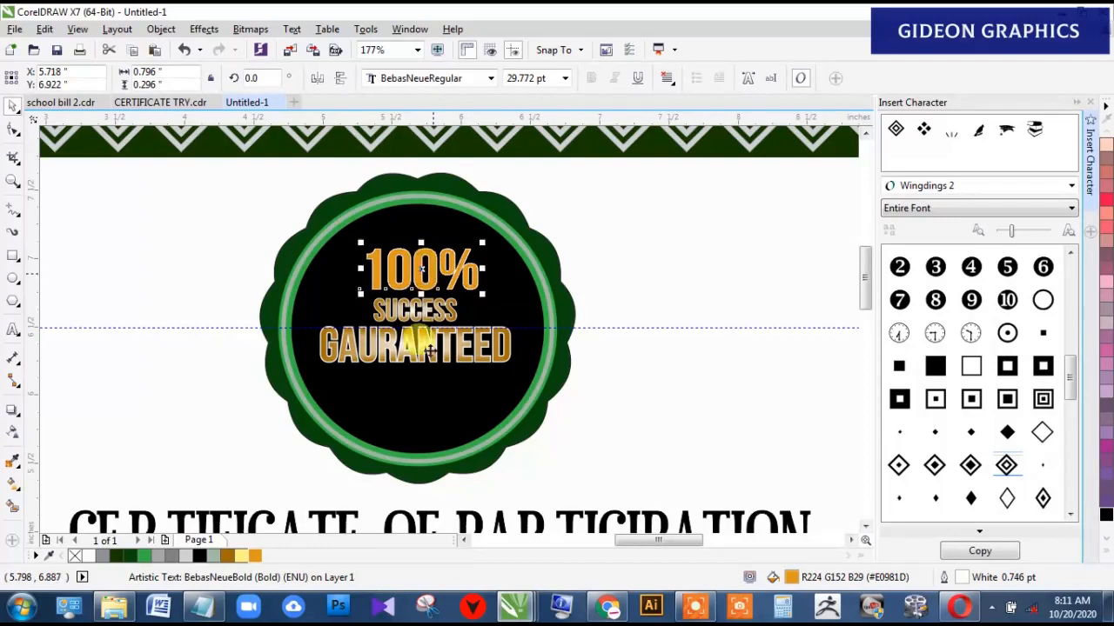
Step: Fill "SUCCESS" and "GAURANTEED" with the orange R224 G152 B29, then enlarge "GAURANTEED" to about 1.40 by 0.26 inches and lower it slightly
{"action": "left_click", "coordinate": [404, 313]}
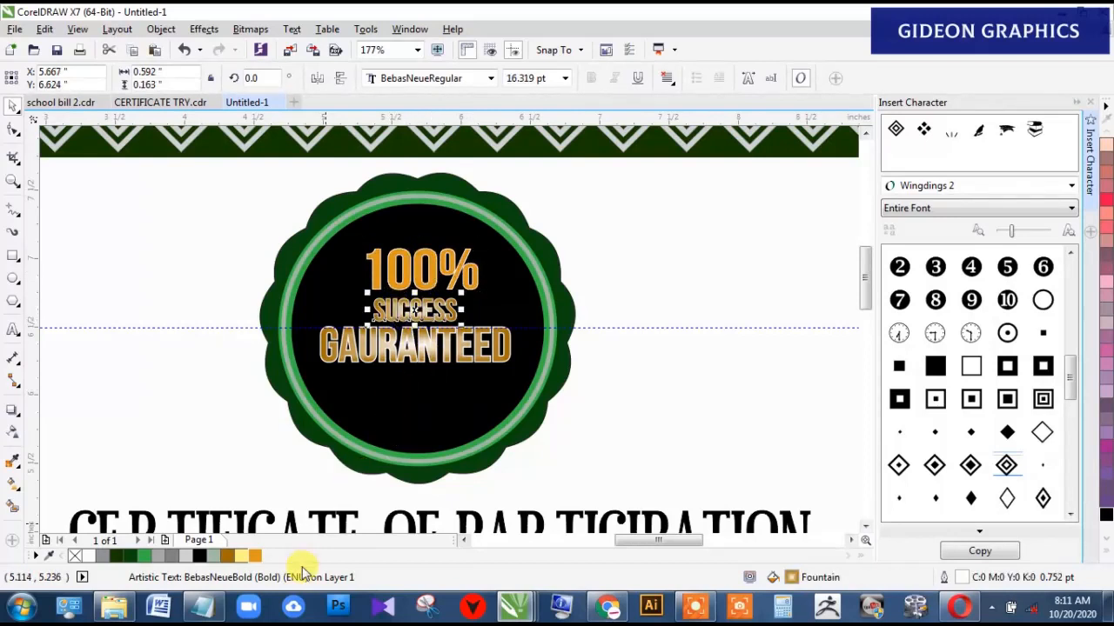
{"action": "left_click_drag", "start_coordinate": [261, 556], "coordinate": [418, 356]}
{"action": "left_click_drag", "start_coordinate": [255, 559], "coordinate": [470, 348]}
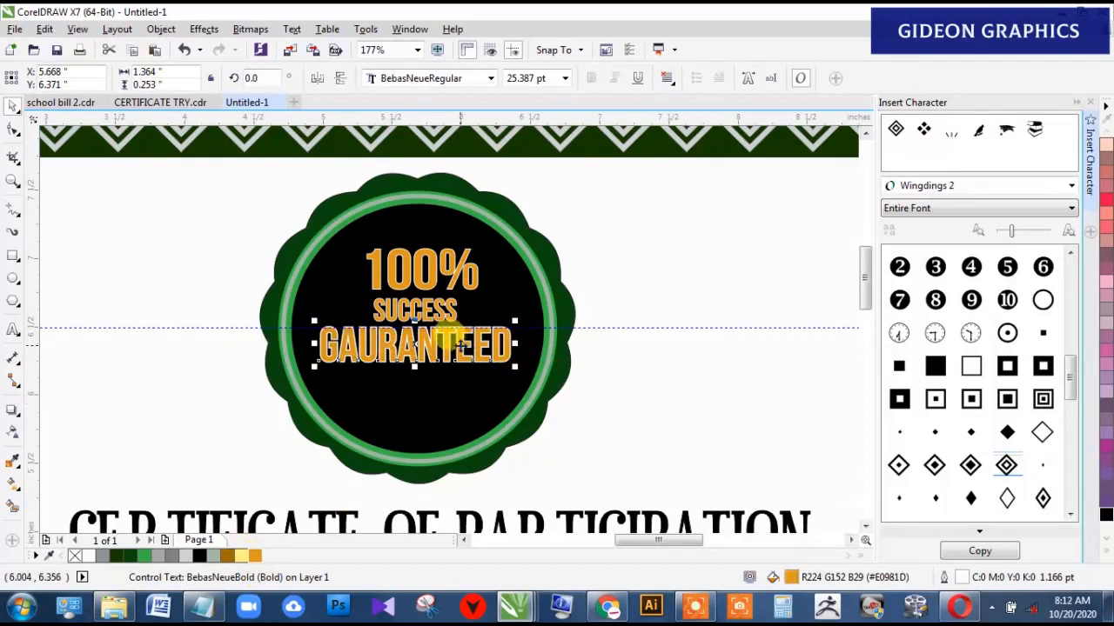
{"action": "left_click_drag", "start_coordinate": [515, 367], "coordinate": [512, 366]}
{"action": "left_click_drag", "start_coordinate": [450, 345], "coordinate": [447, 350]}
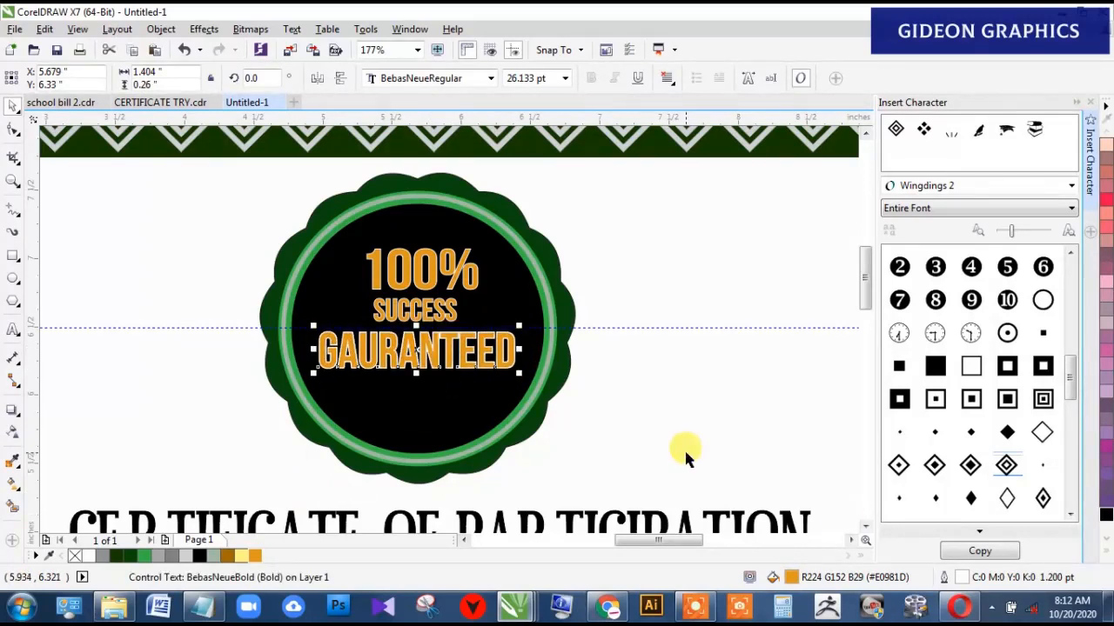
Step: Give "GAURANTEED" a linear fountain fill from orange to white, running nearly vertically, with the midpoint at 91%
{"action": "double_click", "coordinate": [793, 581]}
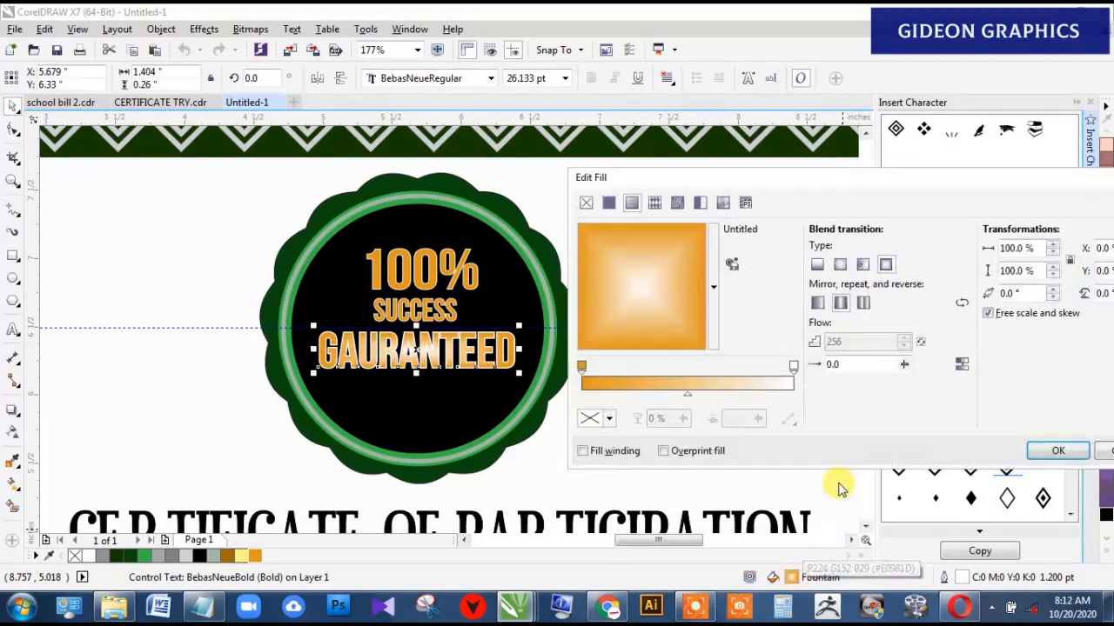
{"action": "left_click", "coordinate": [840, 269]}
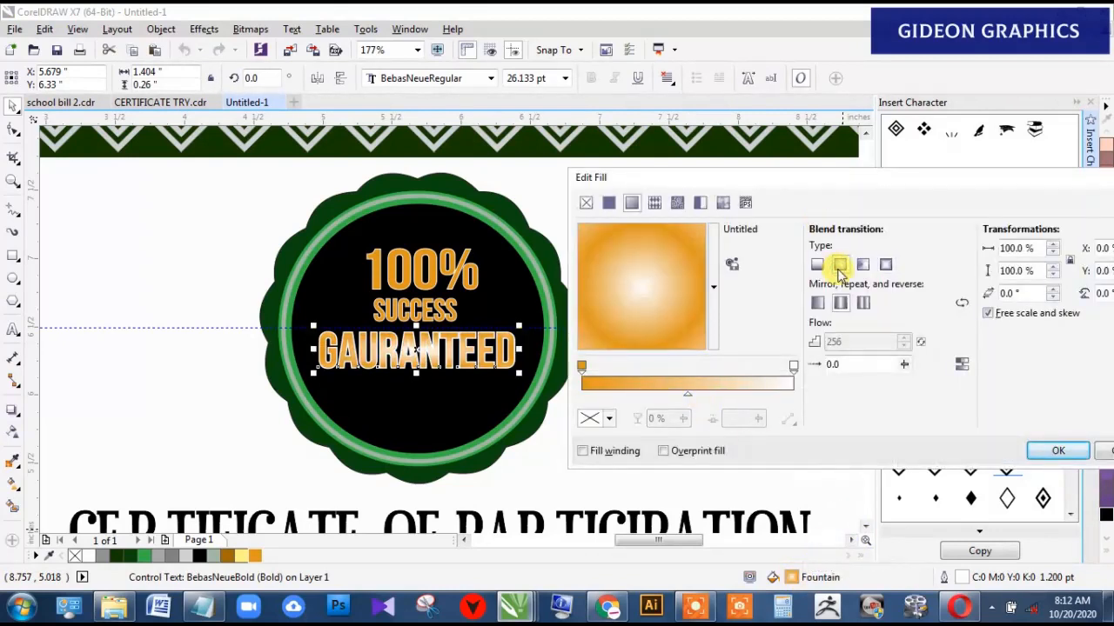
{"action": "left_click_drag", "start_coordinate": [661, 295], "coordinate": [653, 269]}
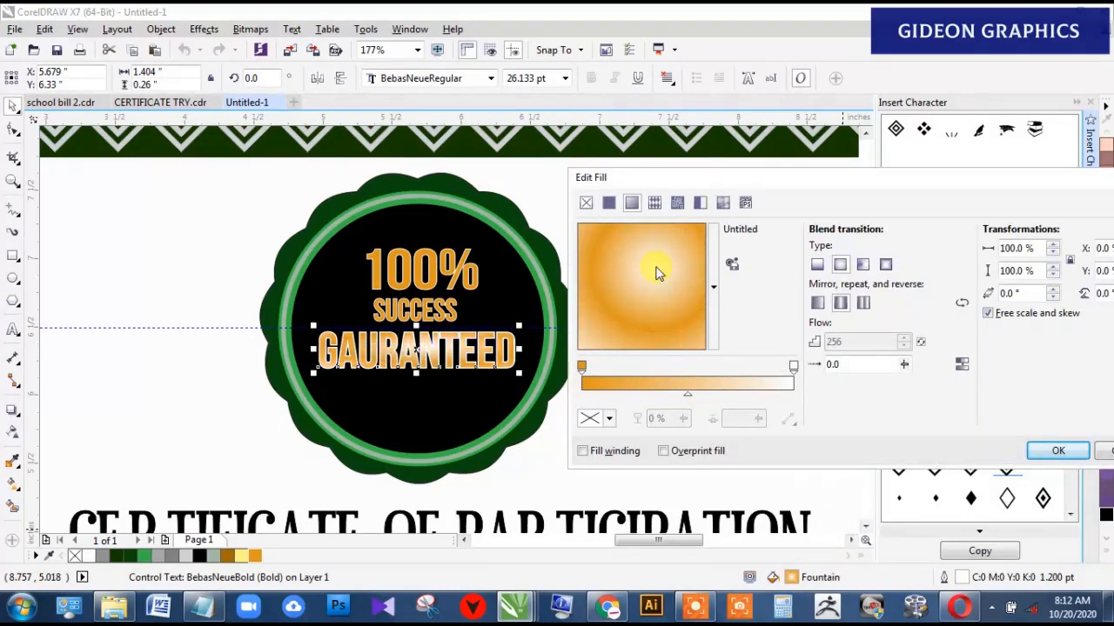
{"action": "left_click", "coordinate": [816, 264]}
{"action": "left_click_drag", "start_coordinate": [678, 294], "coordinate": [636, 250]}
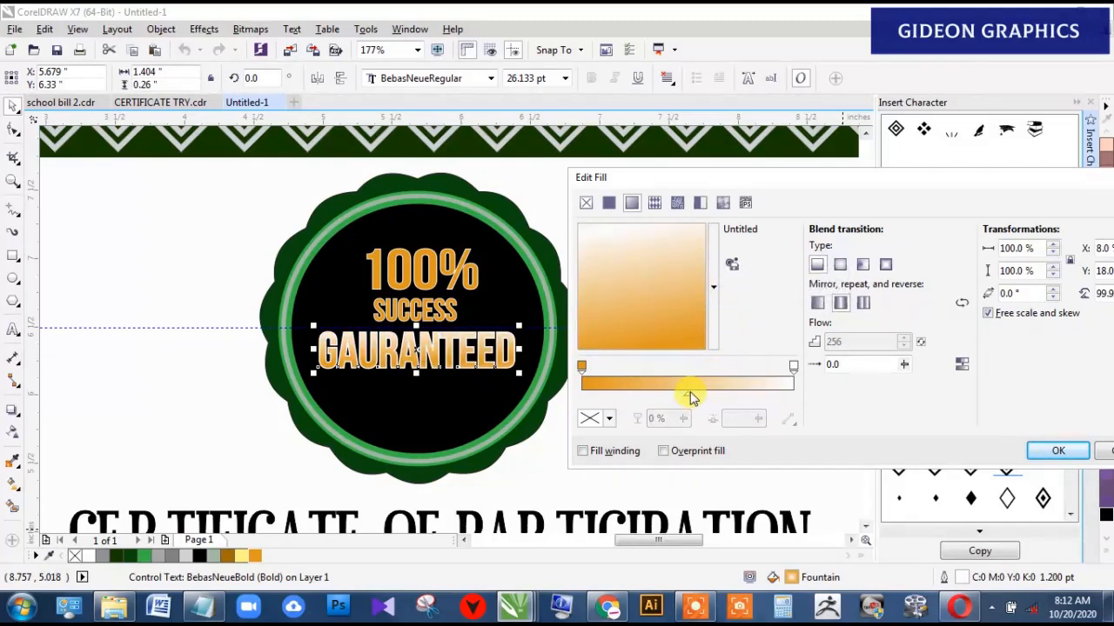
{"action": "left_click_drag", "start_coordinate": [690, 396], "coordinate": [755, 398]}
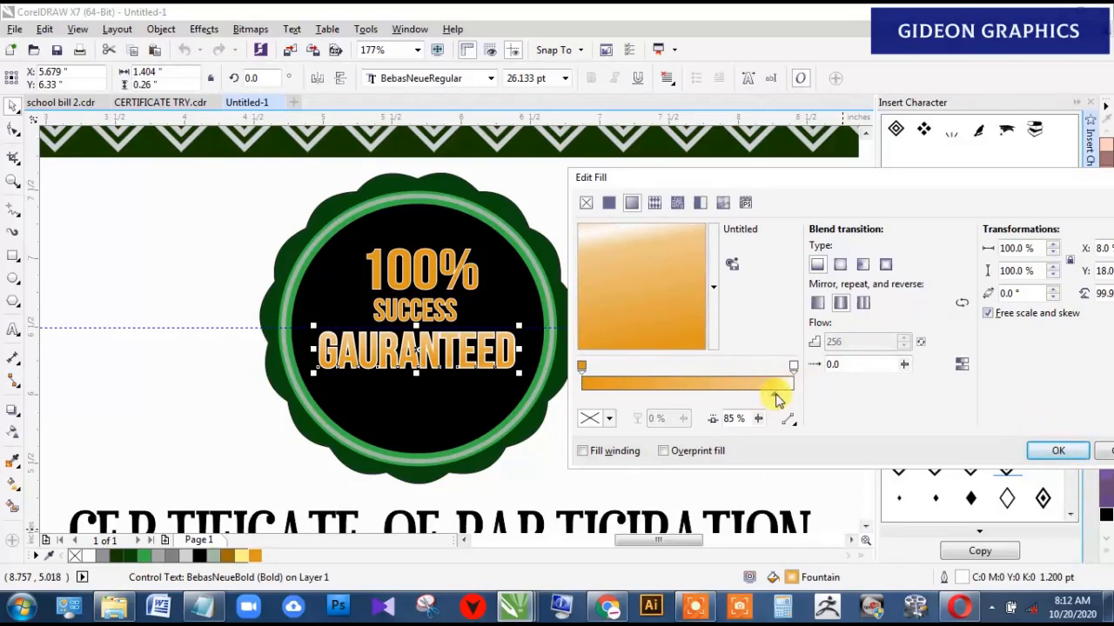
{"action": "left_click_drag", "start_coordinate": [777, 400], "coordinate": [778, 399]}
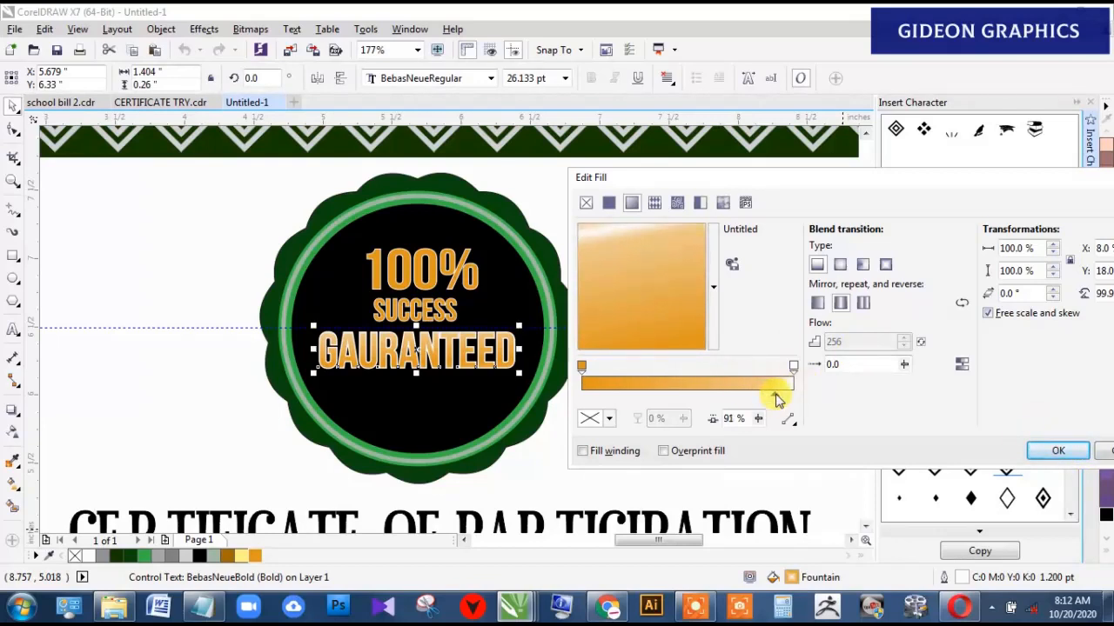
{"action": "left_click", "coordinate": [1058, 451]}
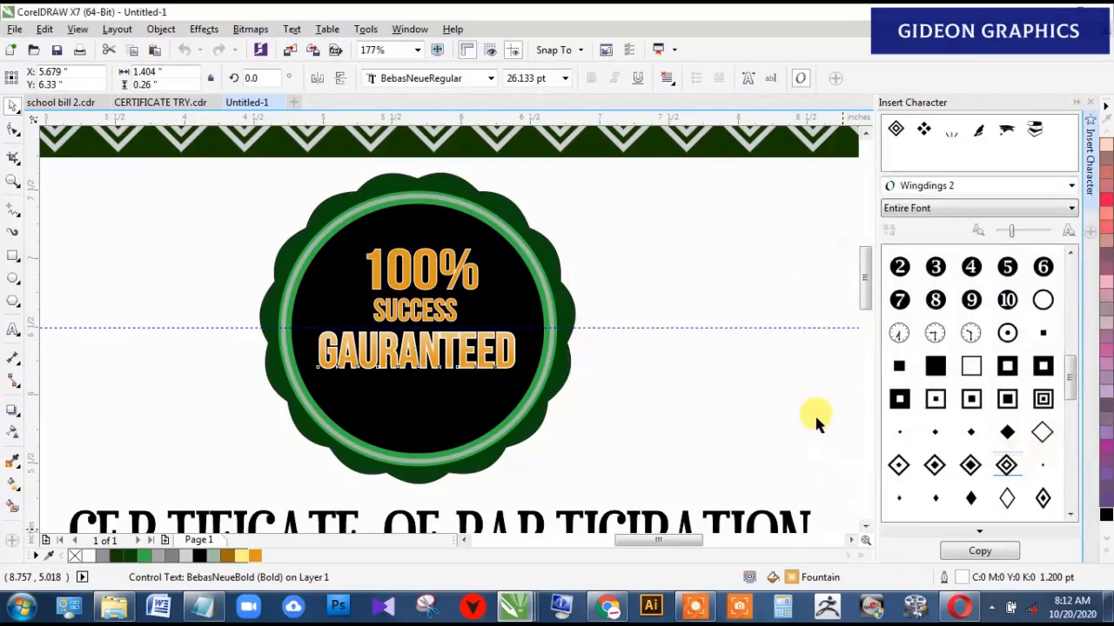
Step: Copy the fountain fill of "GAURANTEED" to the "SUCCESS" text, and from there to the "100%" text
{"action": "left_click", "coordinate": [420, 306]}
{"action": "left_click", "coordinate": [426, 307]}
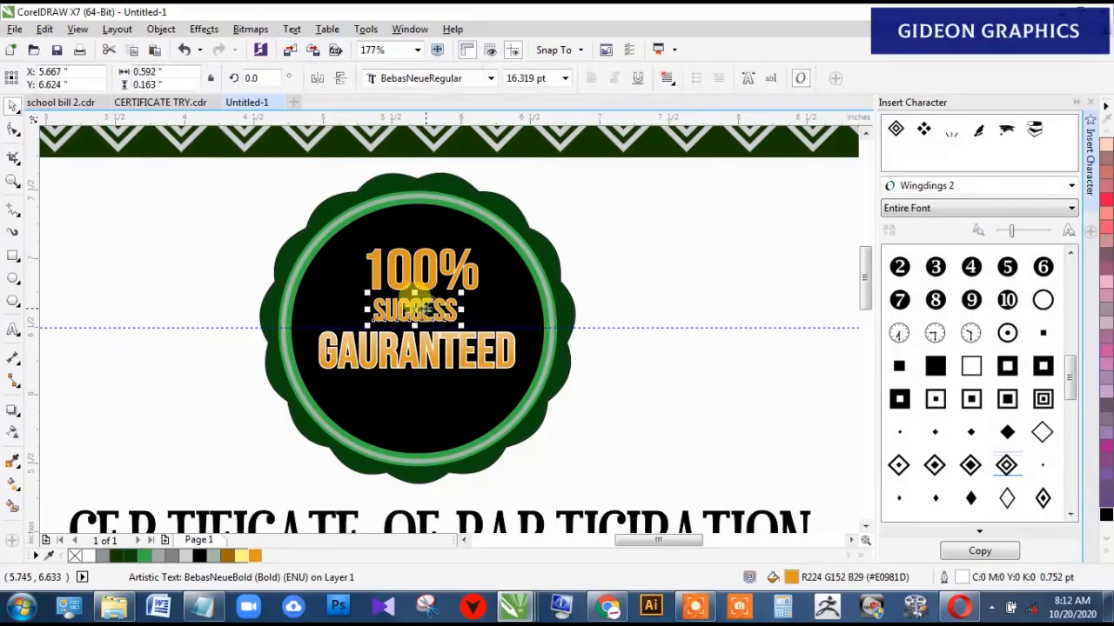
{"action": "left_click", "coordinate": [416, 354]}
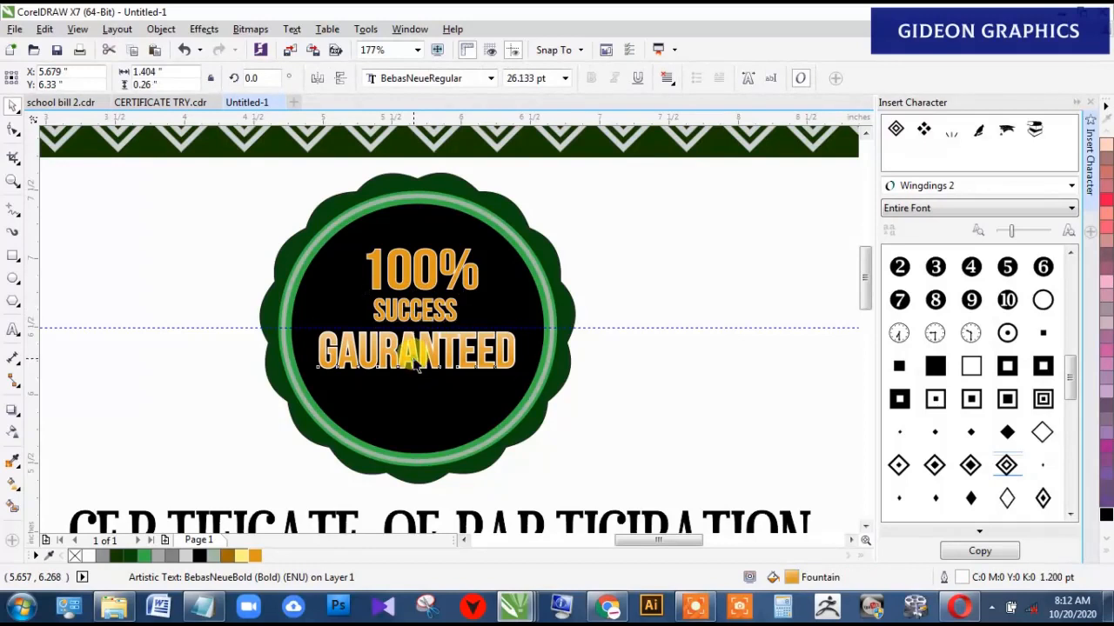
{"action": "left_click_drag", "start_coordinate": [415, 354], "coordinate": [416, 302]}
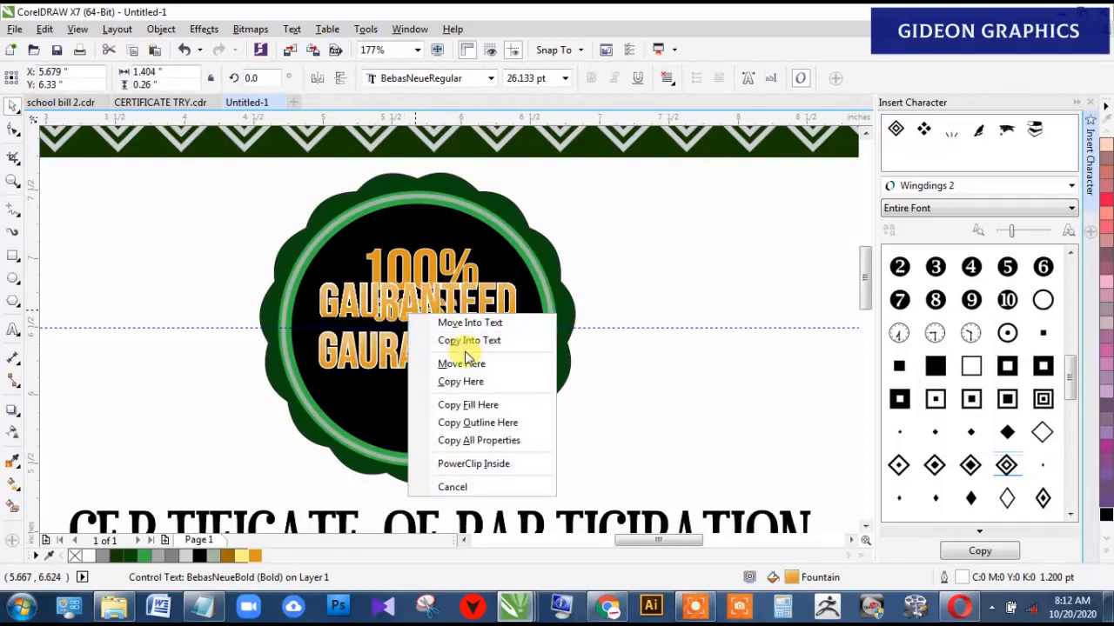
{"action": "left_click", "coordinate": [468, 405]}
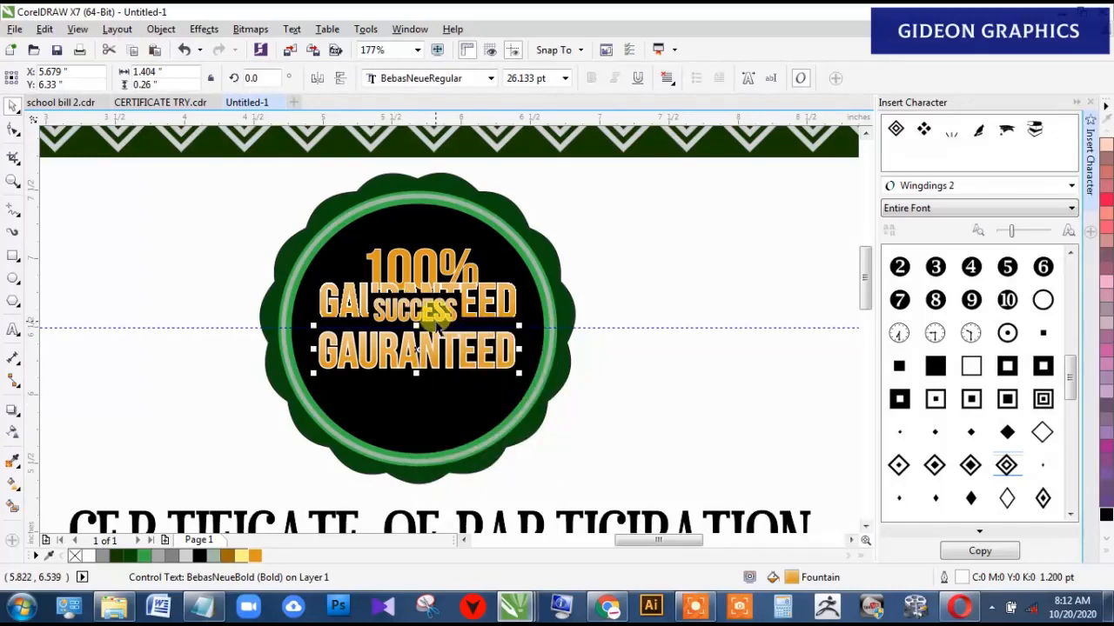
{"action": "left_click", "coordinate": [425, 254]}
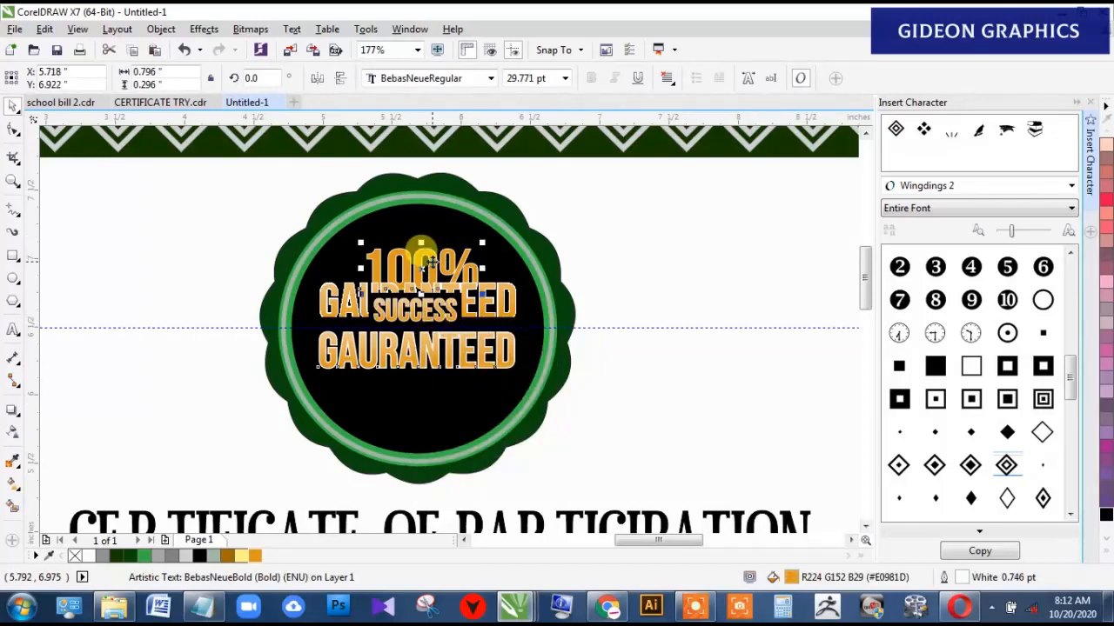
{"action": "left_click_drag", "start_coordinate": [426, 312], "coordinate": [422, 272]}
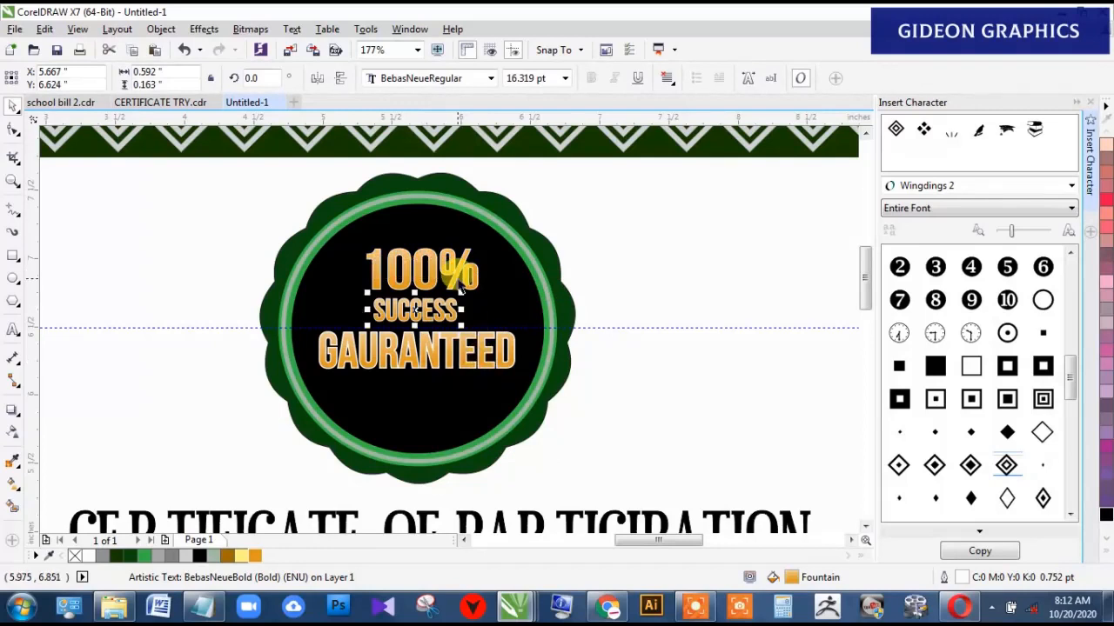
Step: Enlarge the seal's "SUCCESS" text to about 0.69 by 0.19 inches and check the whole certificate in full-screen preview
{"action": "left_click", "coordinate": [425, 314]}
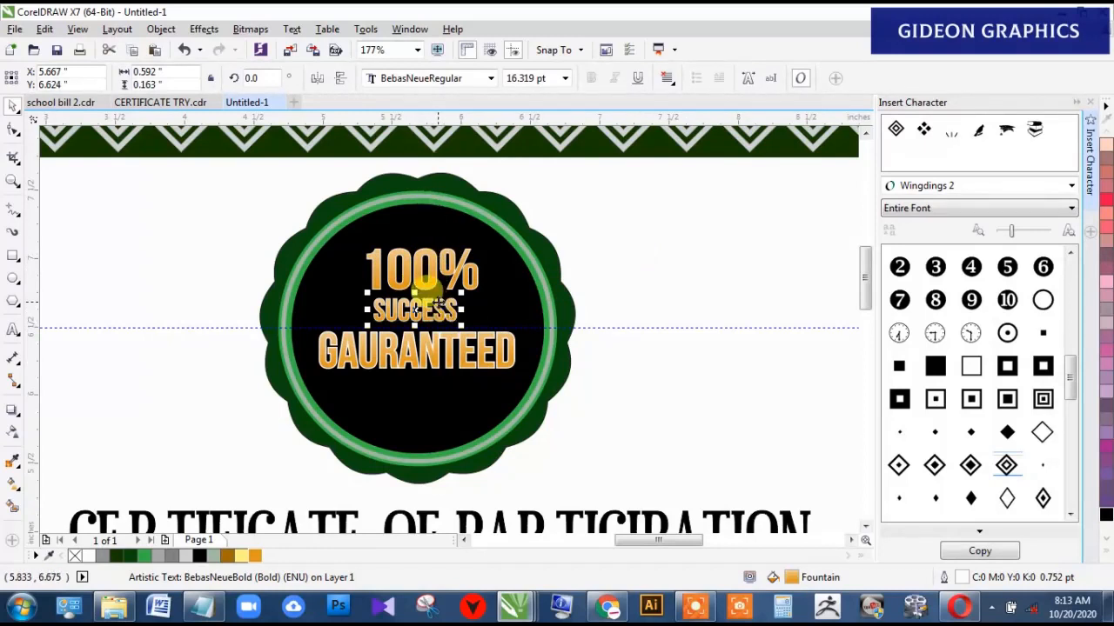
{"action": "left_click_drag", "start_coordinate": [462, 325], "coordinate": [474, 329]}
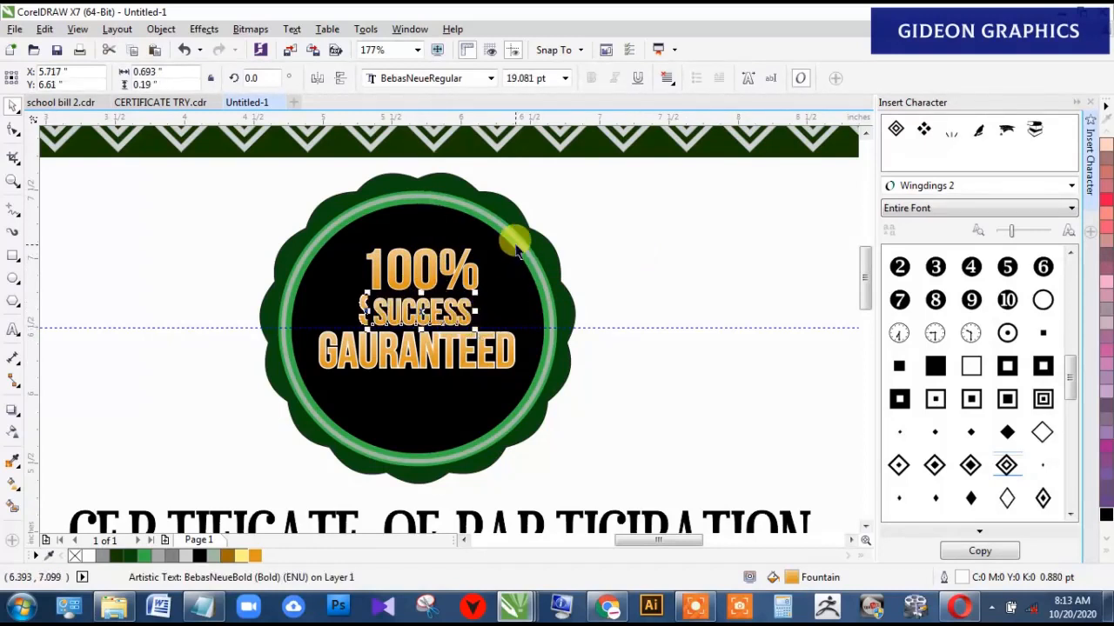
{"action": "key", "text": "F4"}
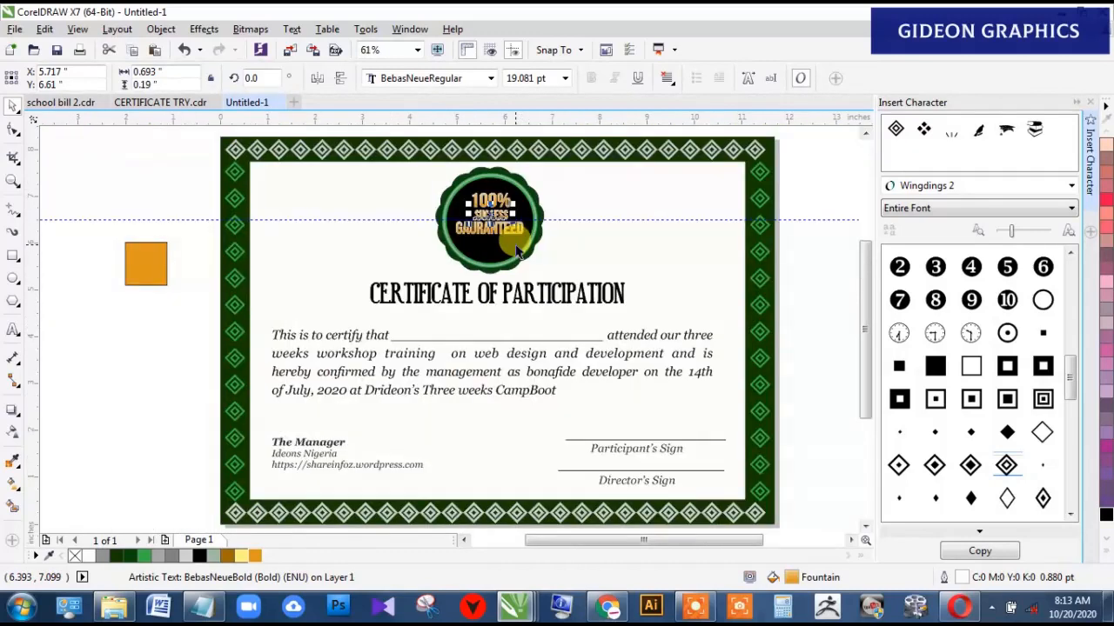
{"action": "key", "text": "F9"}
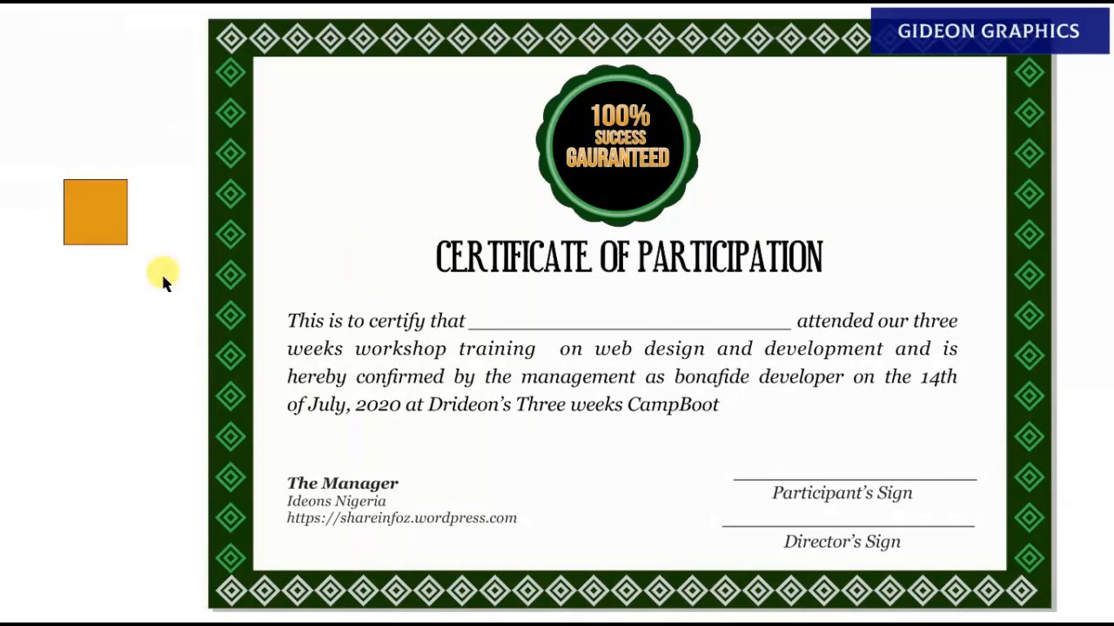
{"action": "key", "text": "F9"}
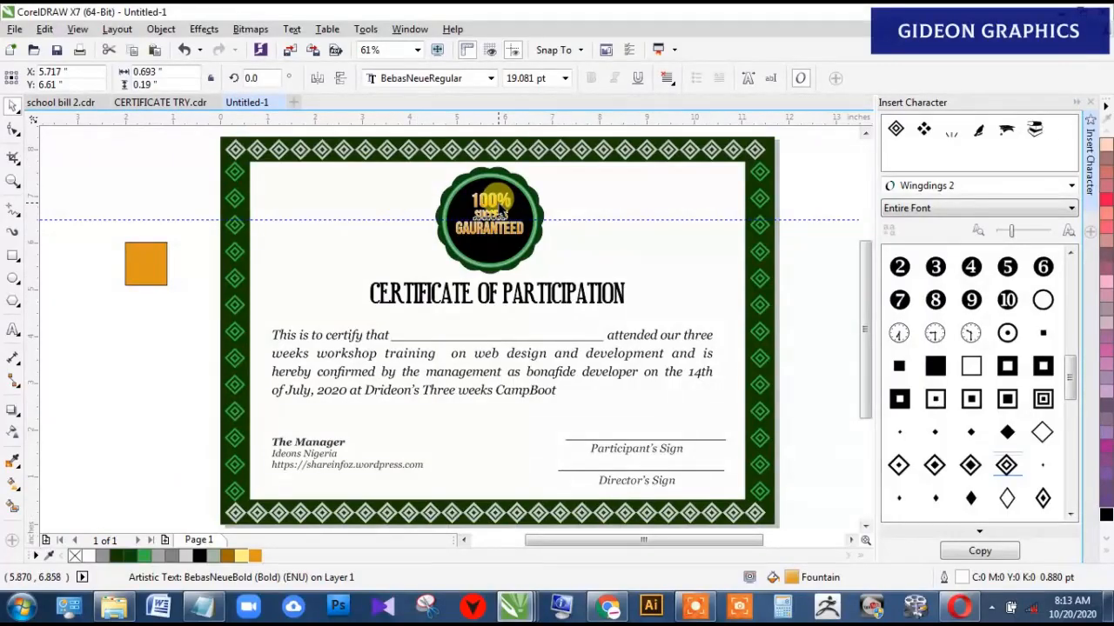
{"action": "left_click", "coordinate": [492, 201]}
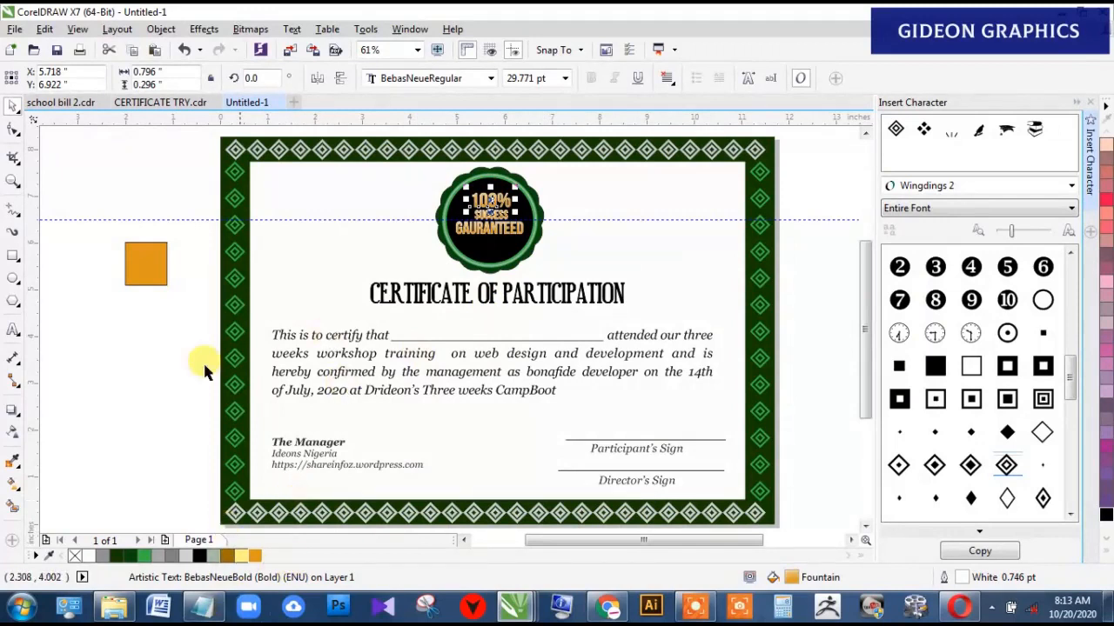
{"action": "left_click", "coordinate": [179, 369]}
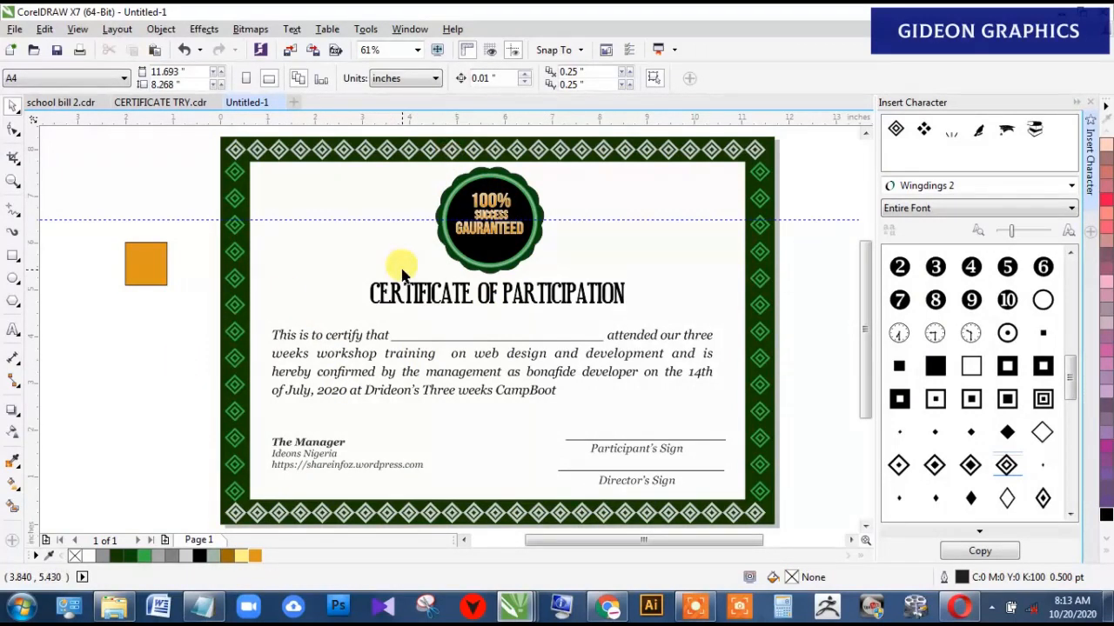
{"action": "key", "text": "F9"}
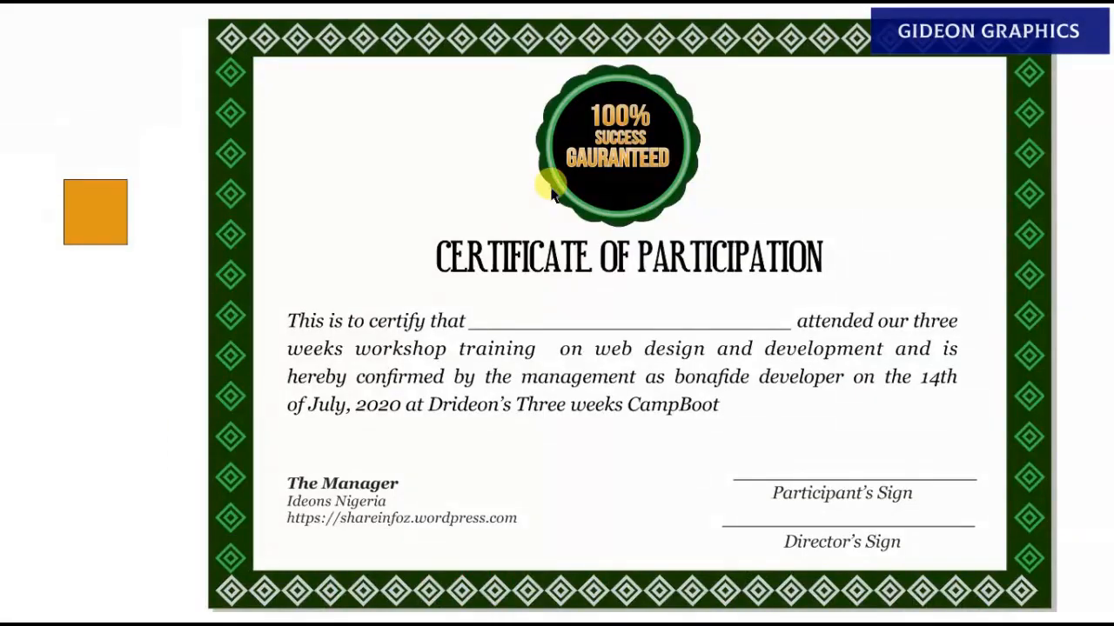
{"action": "left_click", "coordinate": [633, 168]}
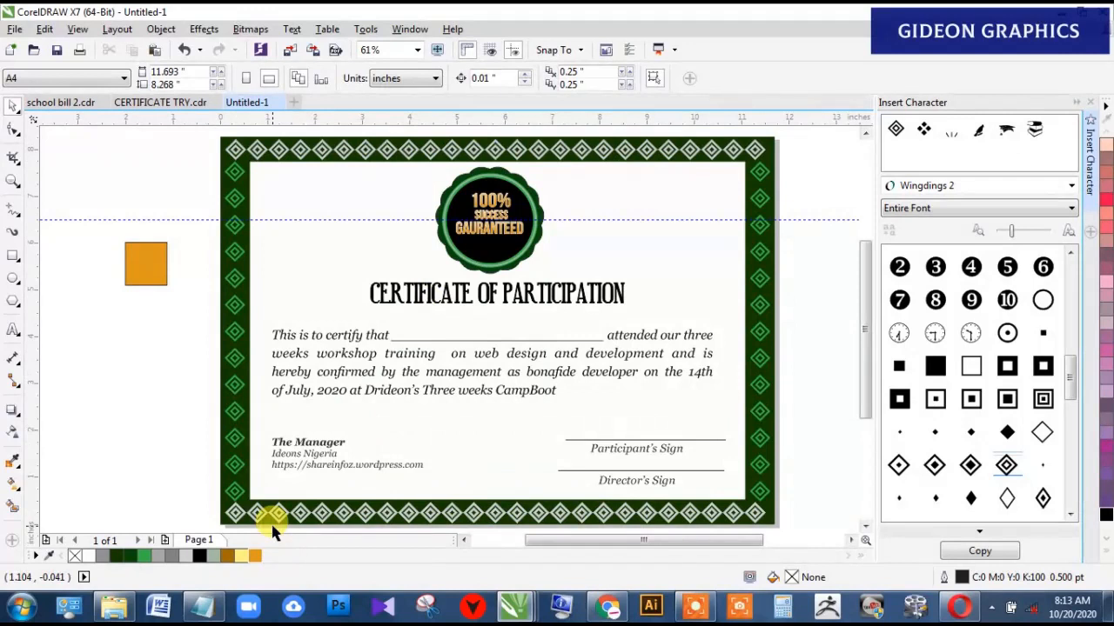
Step: Remove the outlines from the seal's "100%", "SUCCESS" and "GAURANTEED" texts and preview the certificate full screen
{"action": "left_click", "coordinate": [489, 199]}
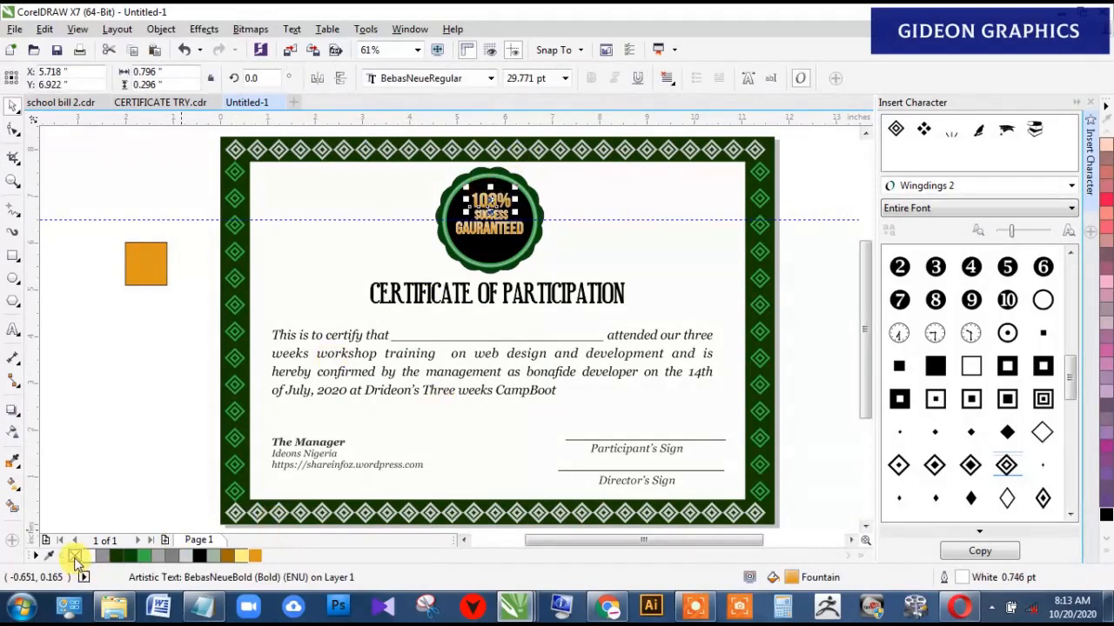
{"action": "left_click", "coordinate": [154, 399]}
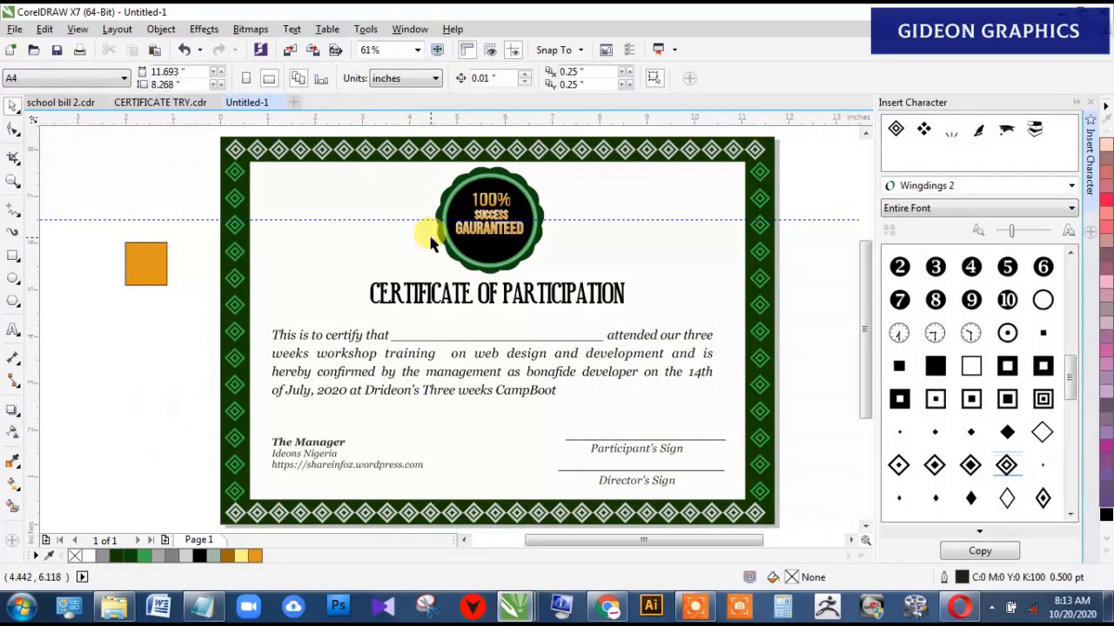
{"action": "left_click", "coordinate": [492, 215]}
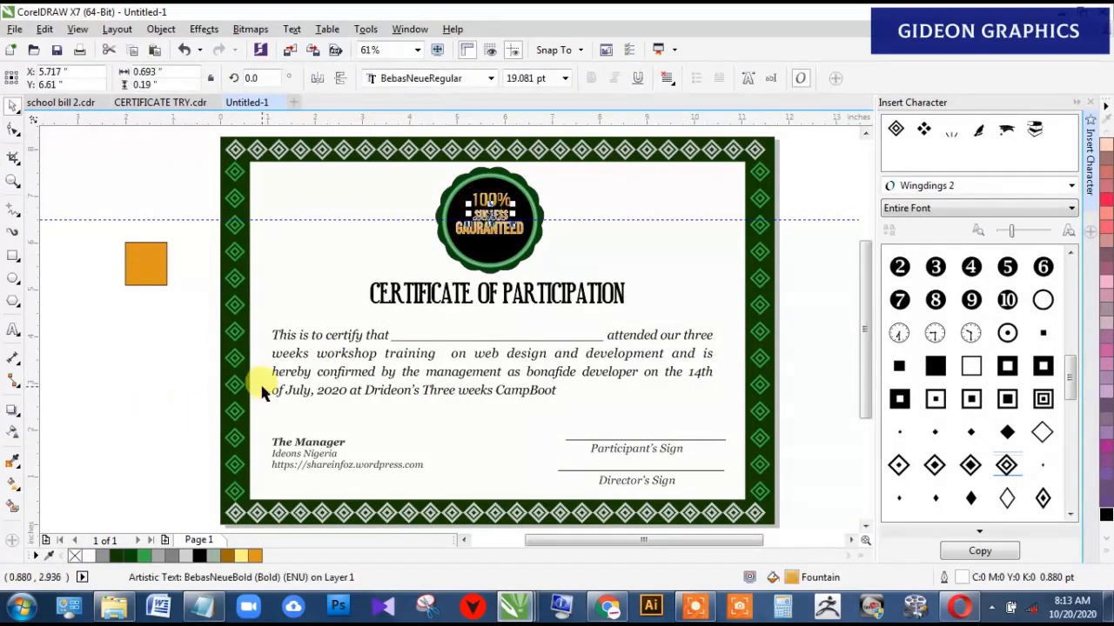
{"action": "right_click", "coordinate": [73, 557]}
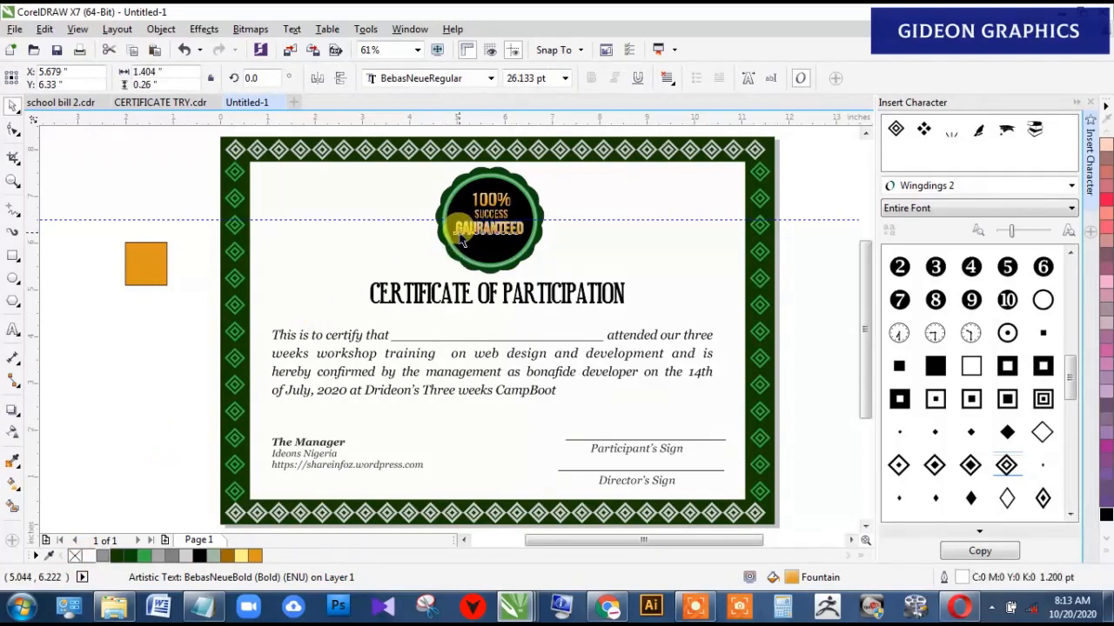
{"action": "left_click", "coordinate": [459, 233]}
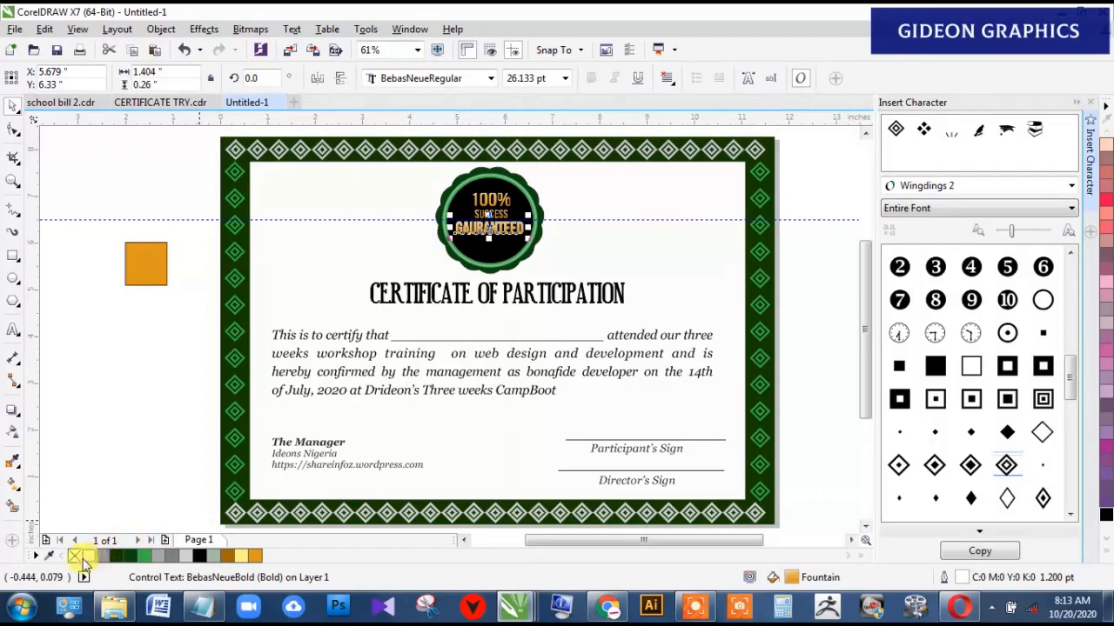
{"action": "right_click", "coordinate": [73, 557]}
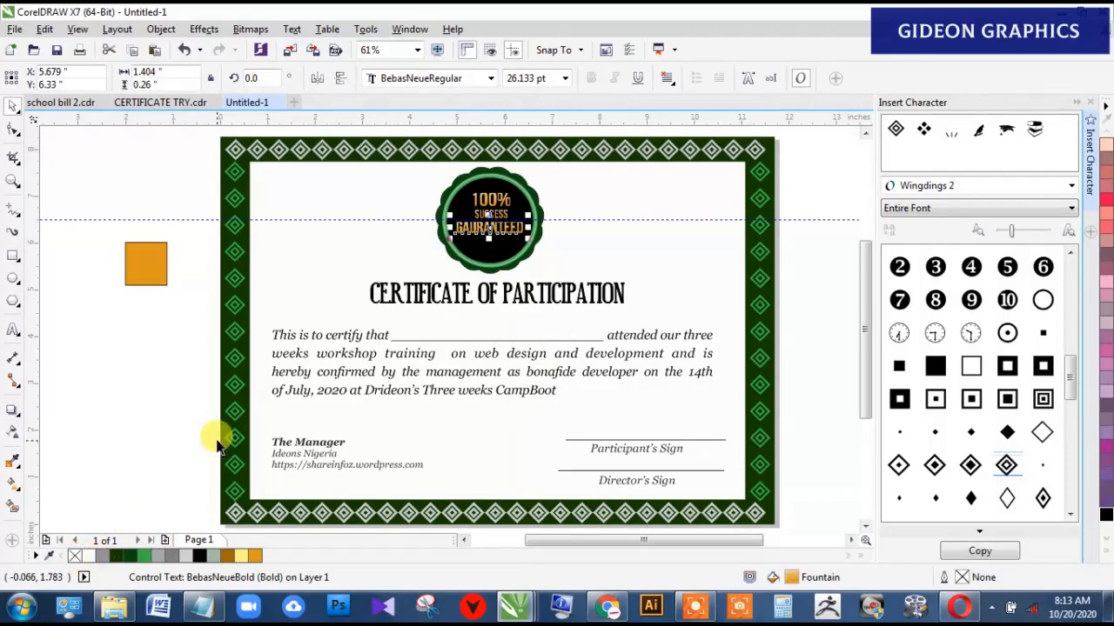
{"action": "key", "text": "F9"}
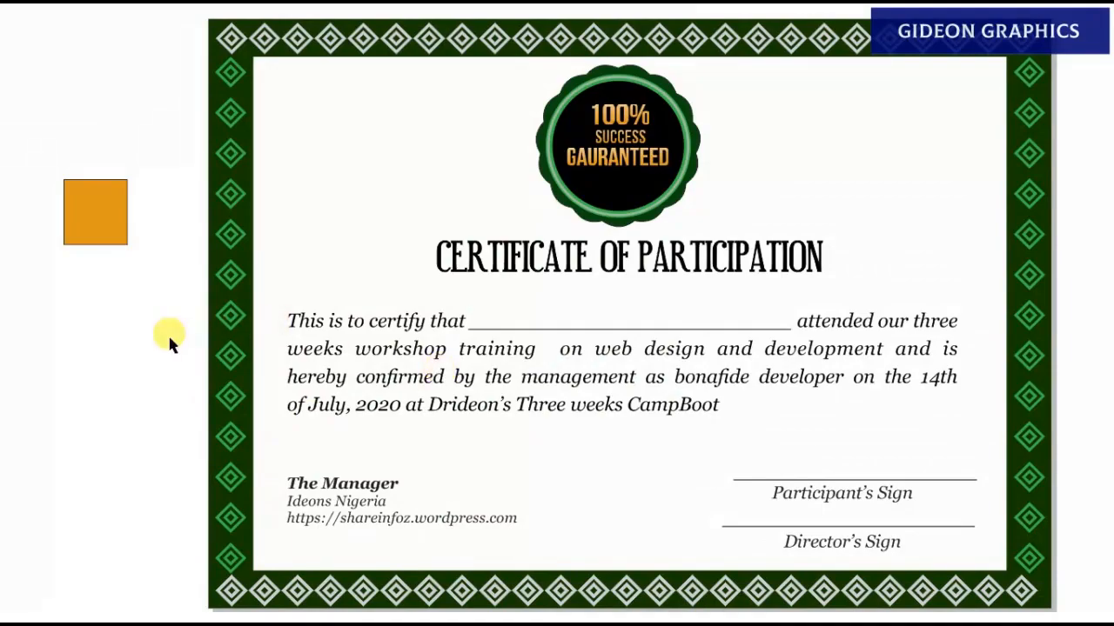
{"action": "key", "text": "F9"}
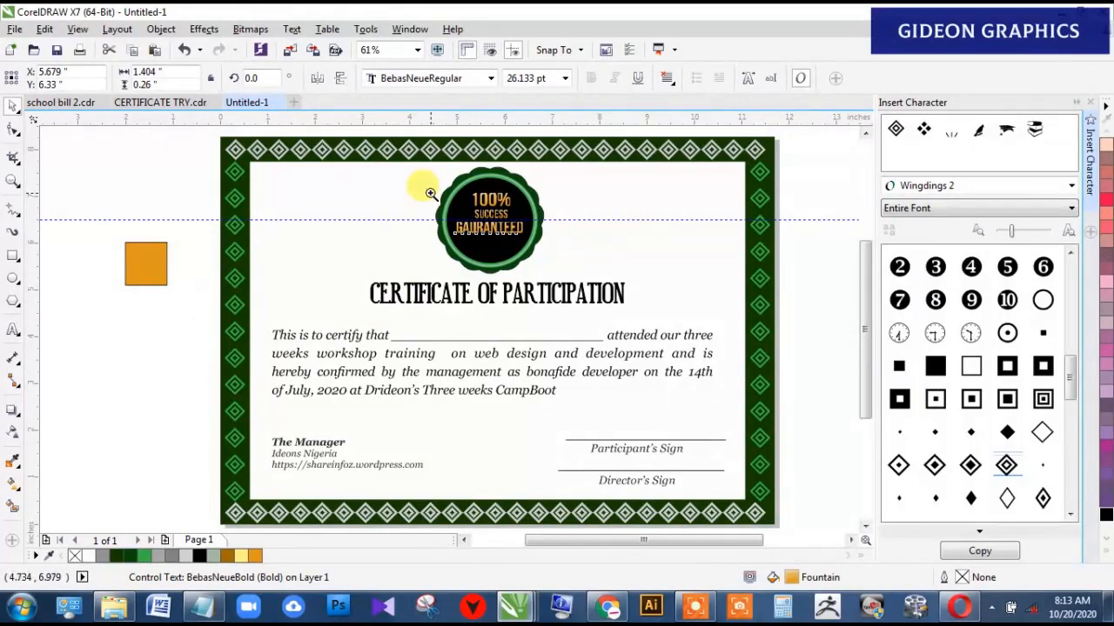
Step: Draw a banner rectangle about 3.26 by 0.36 inches across the seal's lower part, filled green C75 M0 Y100 K0 without outline
{"action": "left_click_drag", "start_coordinate": [233, 146], "coordinate": [774, 321]}
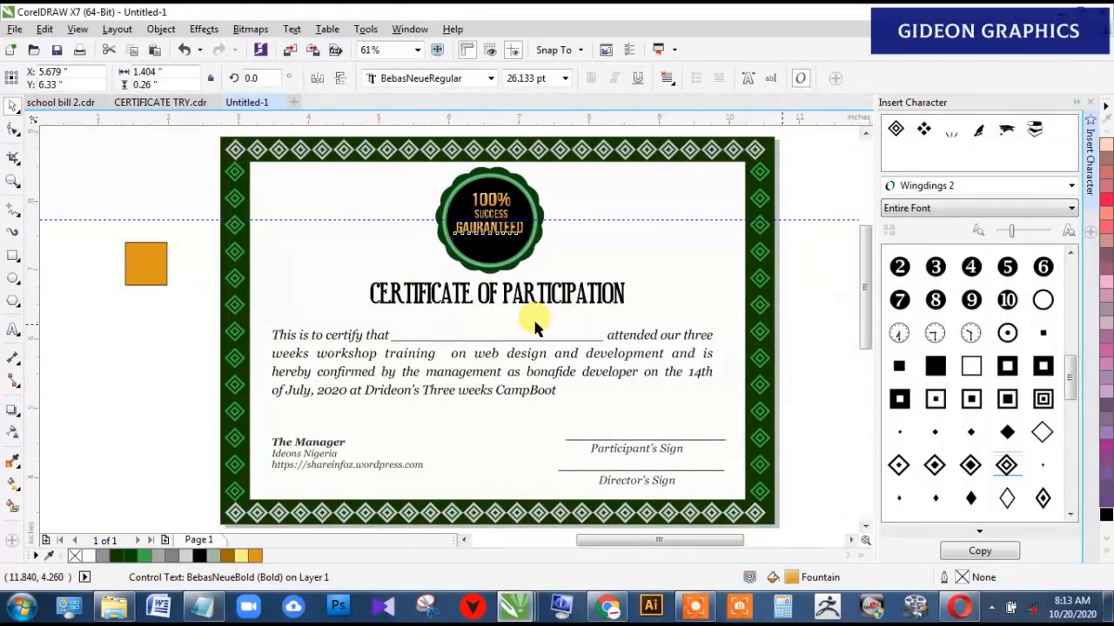
{"action": "left_click", "coordinate": [11, 258]}
{"action": "left_click_drag", "start_coordinate": [311, 338], "coordinate": [539, 364]}
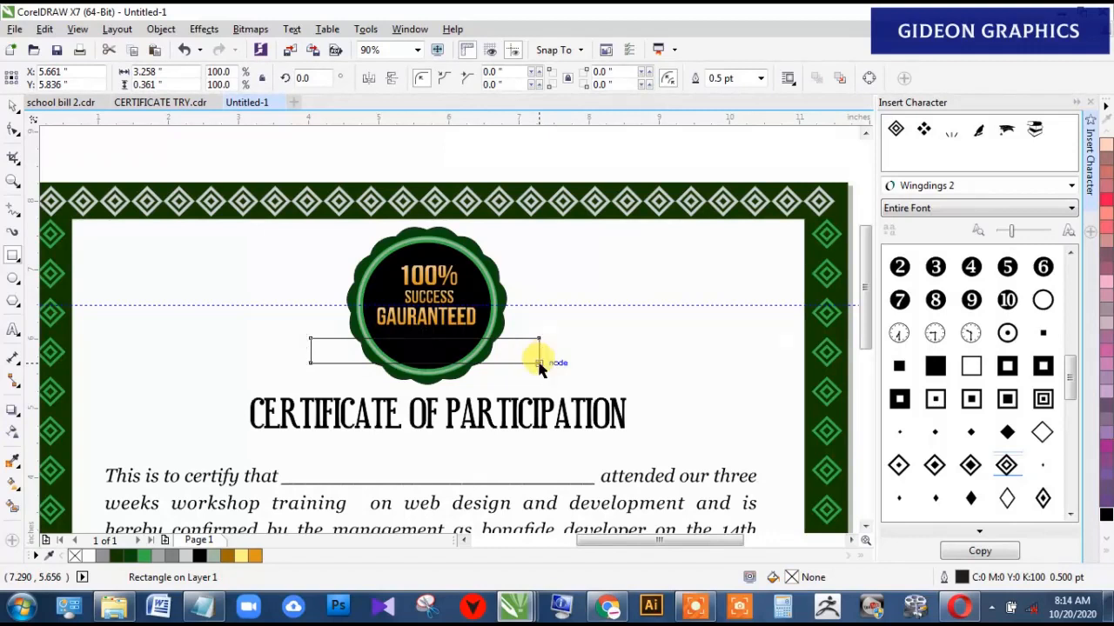
{"action": "left_click", "coordinate": [146, 556]}
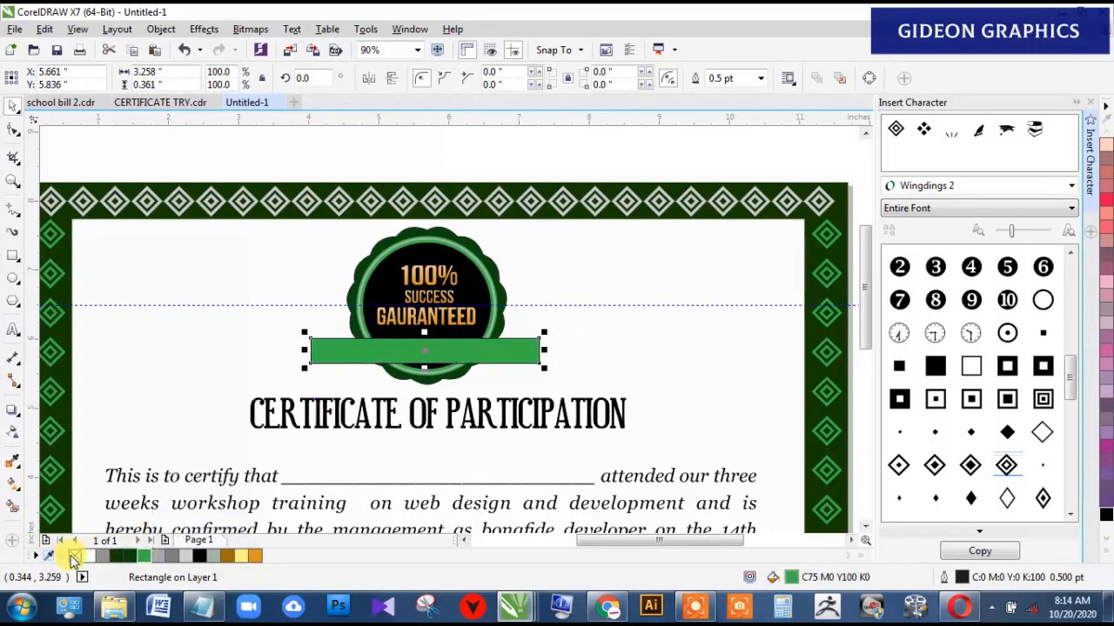
{"action": "right_click", "coordinate": [74, 559]}
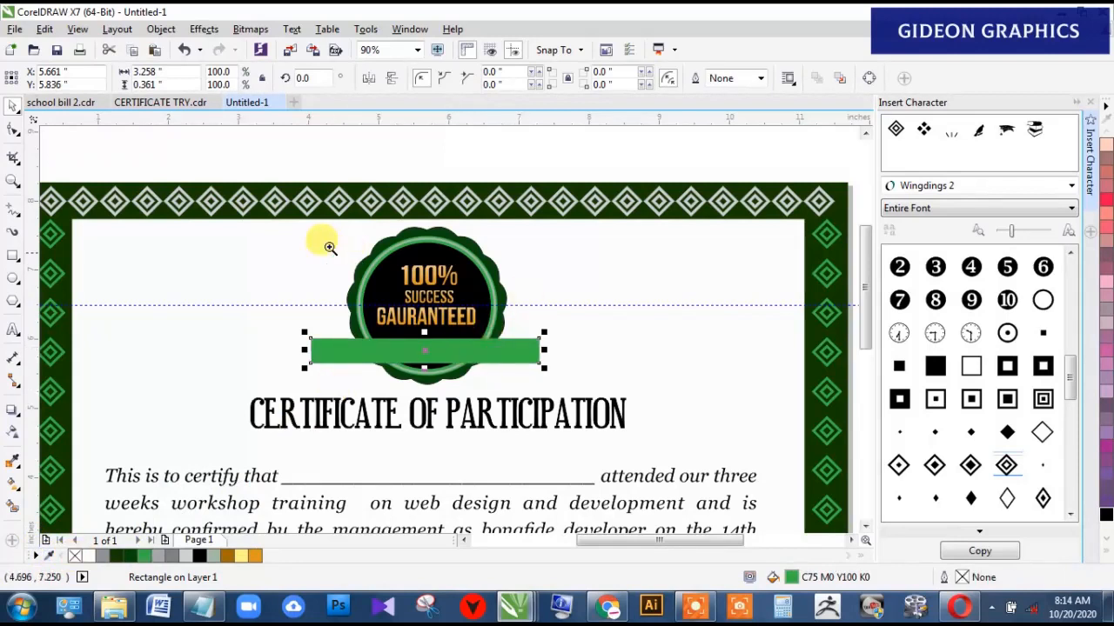
Step: Create a mirrored copy of the banner about 0.68 inches wide at its right end, filled darker green C84 M10 Y100 K2
{"action": "left_click_drag", "start_coordinate": [260, 216], "coordinate": [627, 429]}
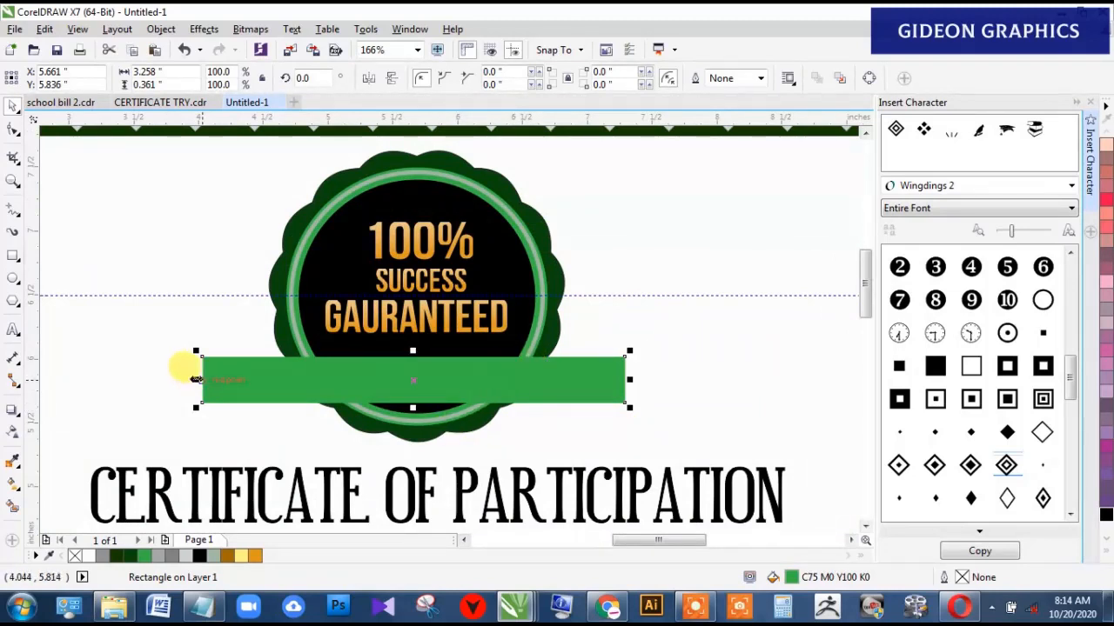
{"action": "left_click_drag", "start_coordinate": [195, 378], "coordinate": [712, 357]}
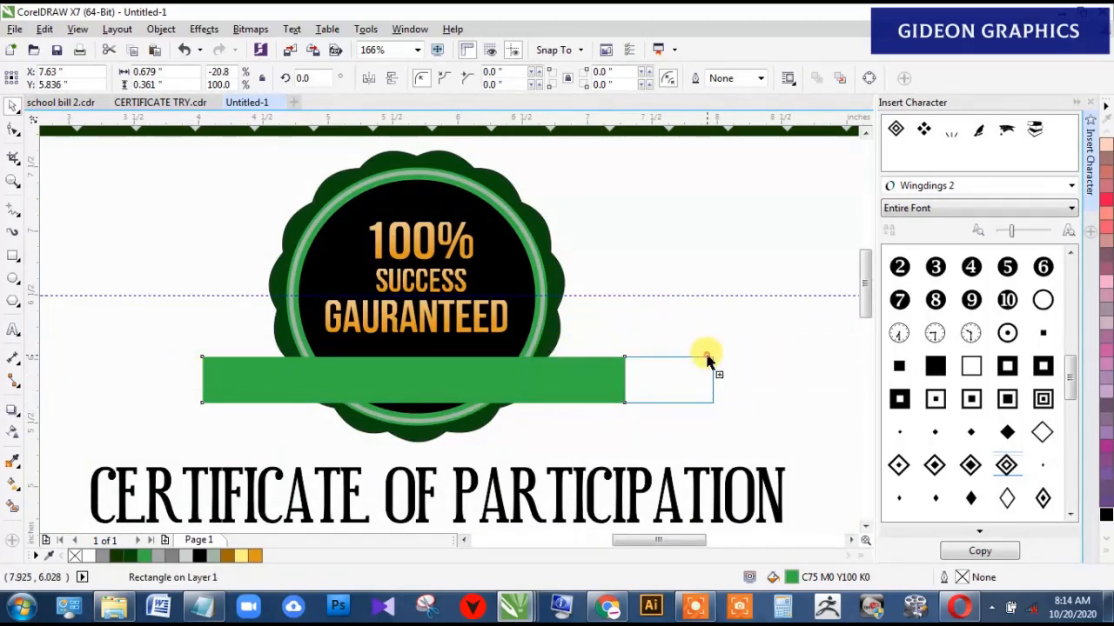
{"action": "double_click", "coordinate": [792, 577]}
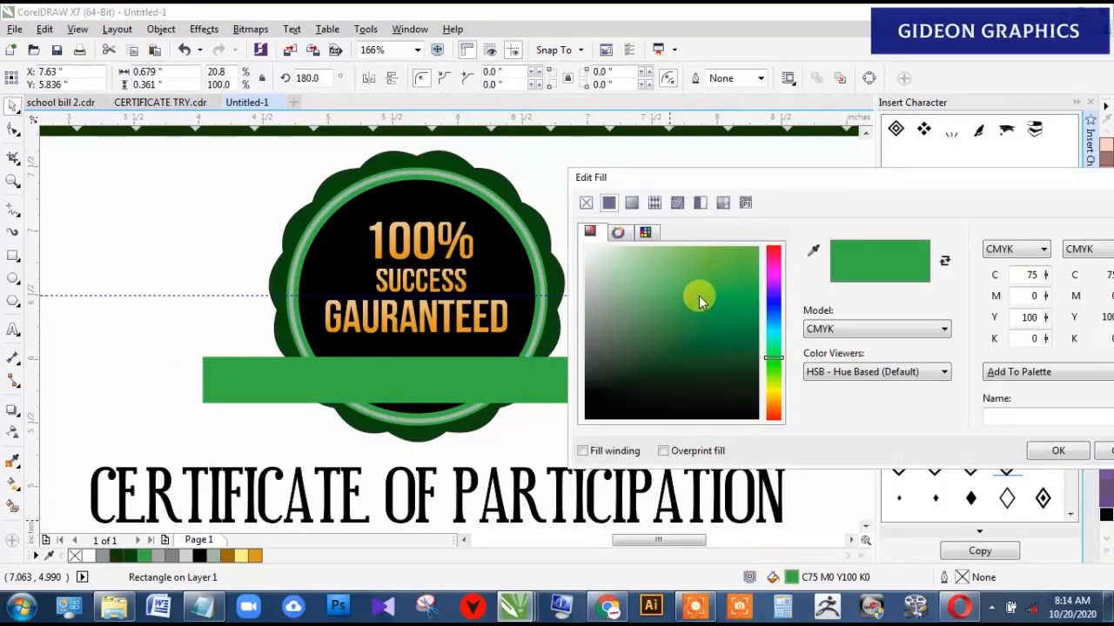
{"action": "left_click_drag", "start_coordinate": [700, 300], "coordinate": [716, 307]}
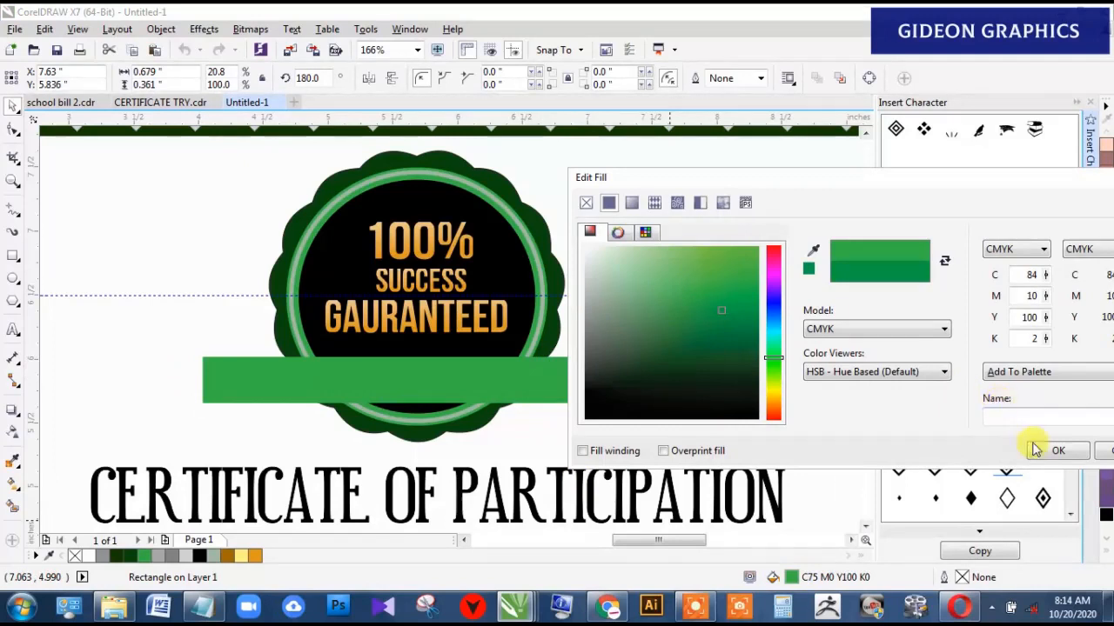
{"action": "left_click", "coordinate": [1039, 451]}
Step: Overlap the darker green piece with the banner's right end, convert it to curves and notch its outer edge inward with a new midpoint node
{"action": "left_click_drag", "start_coordinate": [652, 383], "coordinate": [638, 390]}
{"action": "key", "text": "ctrl+q"}
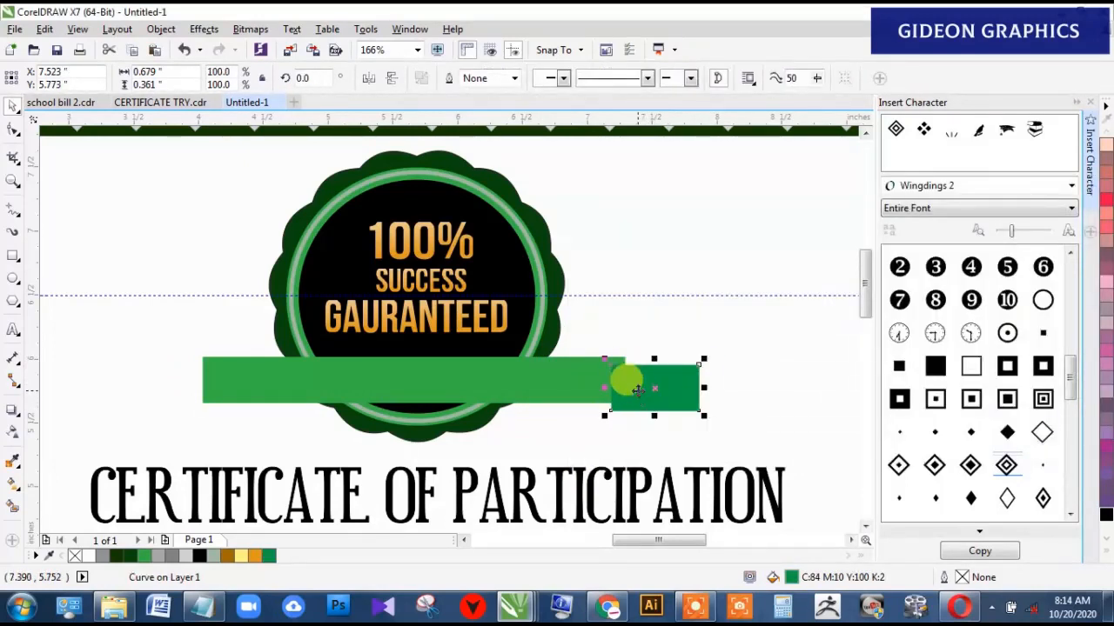
{"action": "key", "text": "F10"}
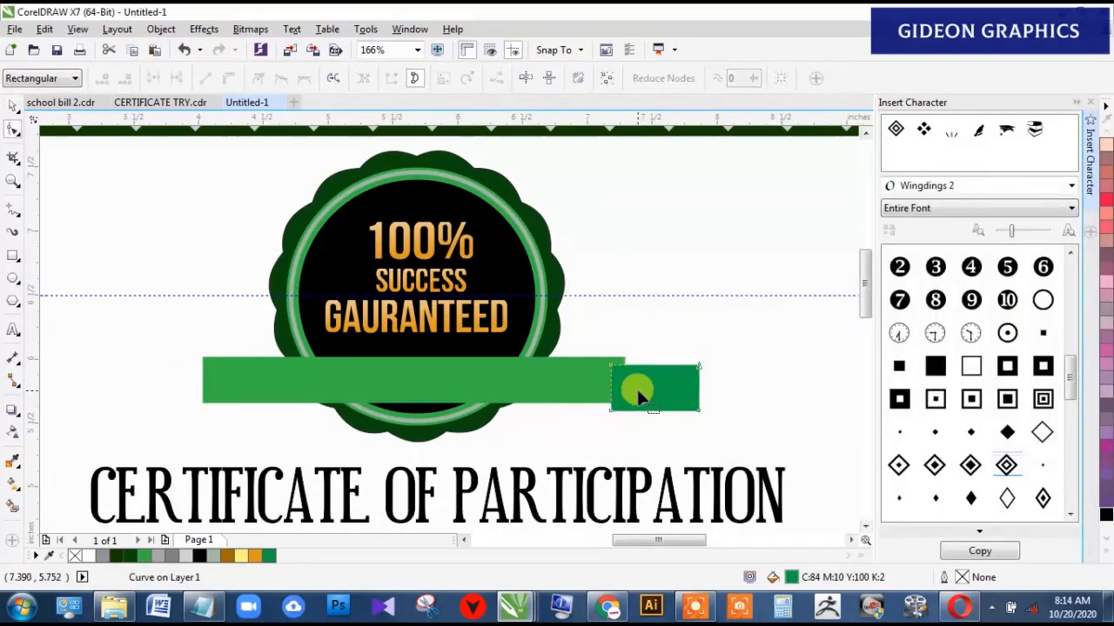
{"action": "double_click", "coordinate": [698, 388]}
{"action": "left_click_drag", "start_coordinate": [697, 387], "coordinate": [639, 378]}
{"action": "key", "text": "space"}
{"action": "key", "text": "space"}
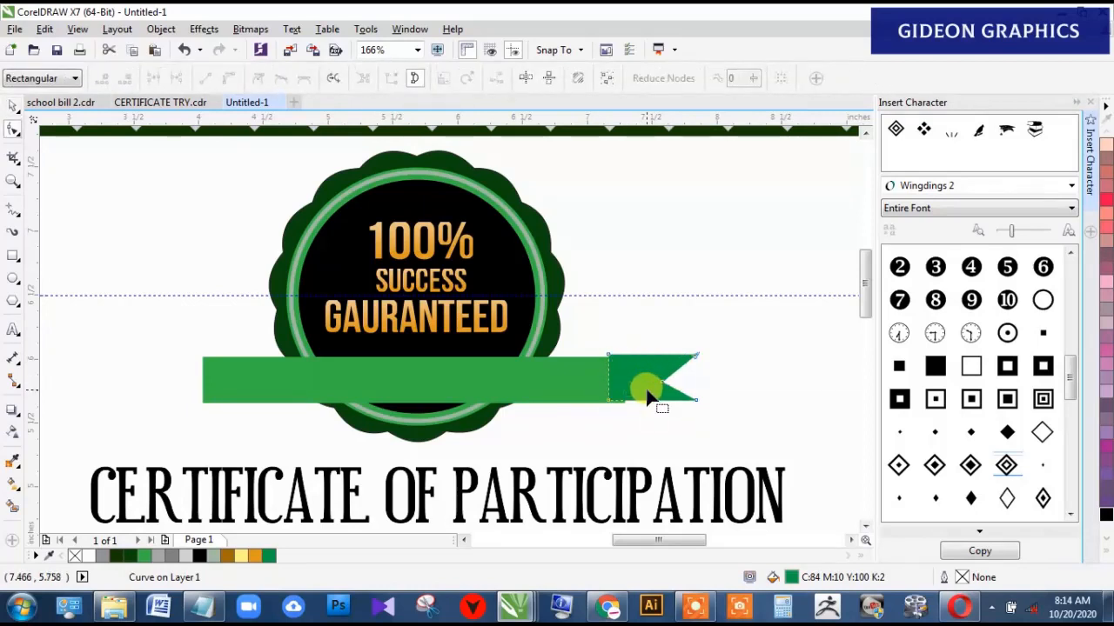
{"action": "key", "text": "space"}
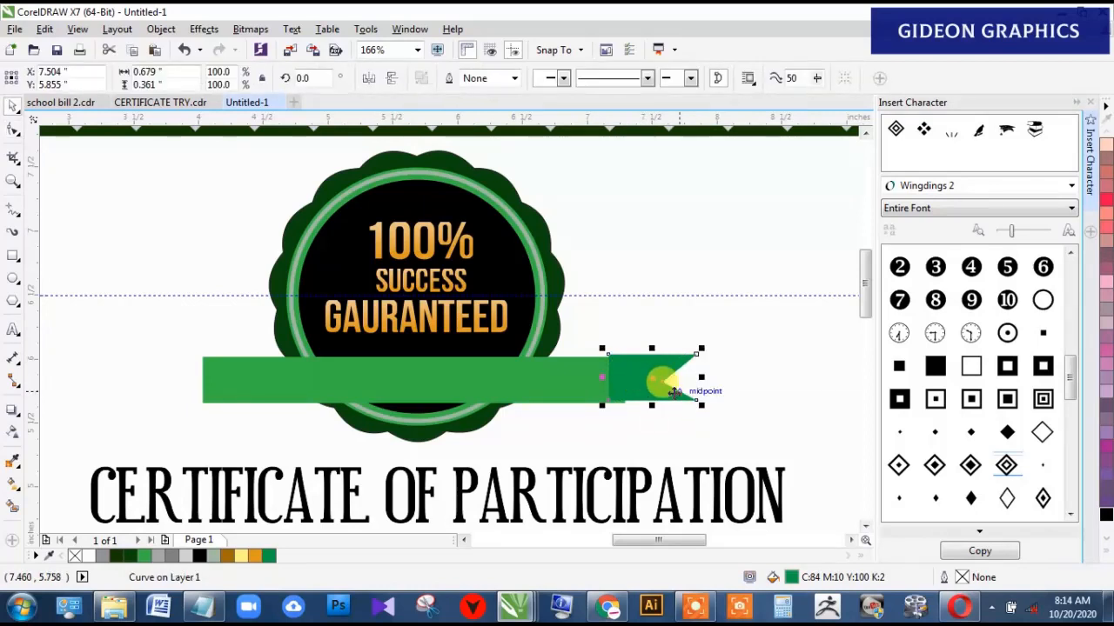
Step: Rotate the notched ribbon tail about 11 degrees clockwise and tuck it behind the banner's right end
{"action": "left_click", "coordinate": [650, 380]}
{"action": "left_click_drag", "start_coordinate": [700, 409], "coordinate": [703, 422]}
{"action": "left_click", "coordinate": [639, 374]}
{"action": "left_click_drag", "start_coordinate": [639, 374], "coordinate": [642, 378]}
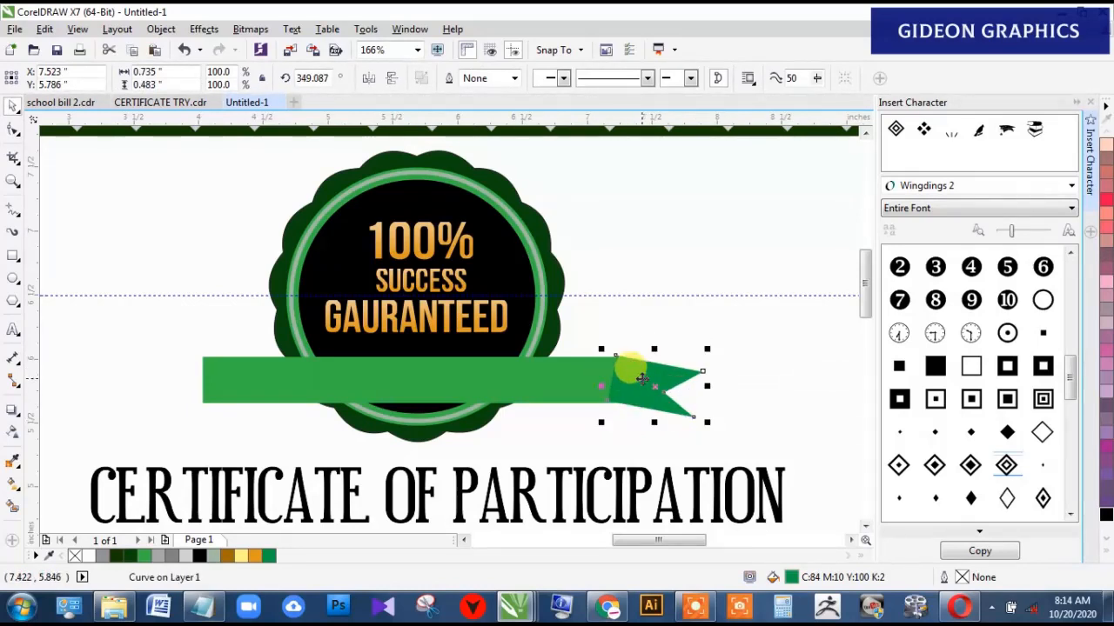
{"action": "left_click", "coordinate": [574, 375]}
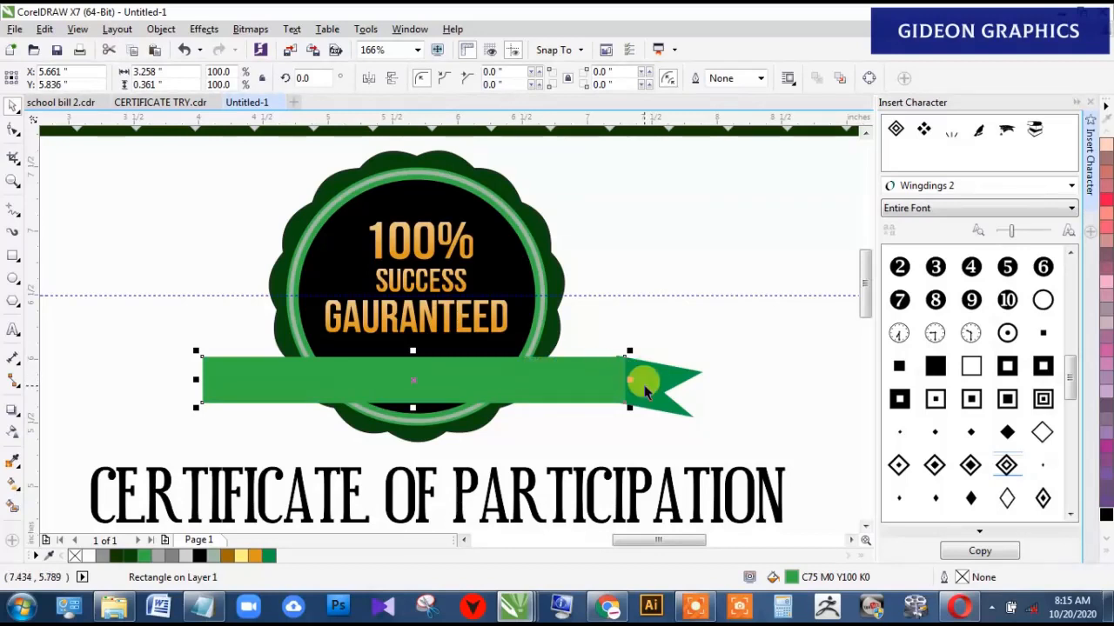
Step: Copy the ribbon tail to the banner's left end and mirror the copy horizontally
{"action": "left_click", "coordinate": [635, 374]}
{"action": "key", "text": "F10"}
{"action": "key", "text": "space"}
{"action": "left_click", "coordinate": [397, 407]}
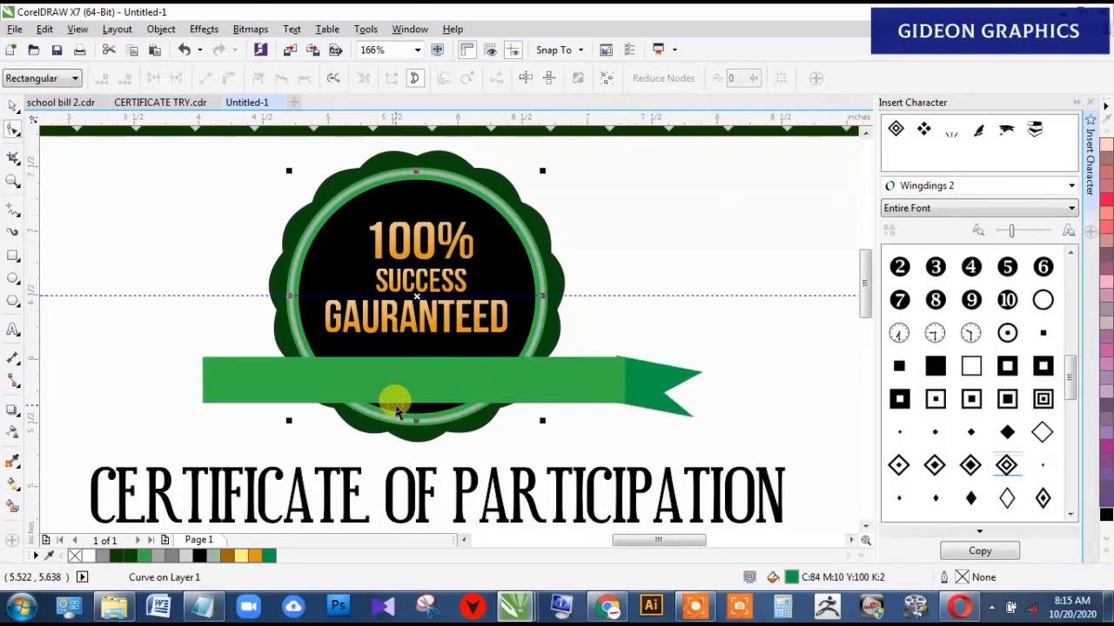
{"action": "left_click_drag", "start_coordinate": [644, 385], "coordinate": [235, 409]}
{"action": "left_click", "coordinate": [370, 79]}
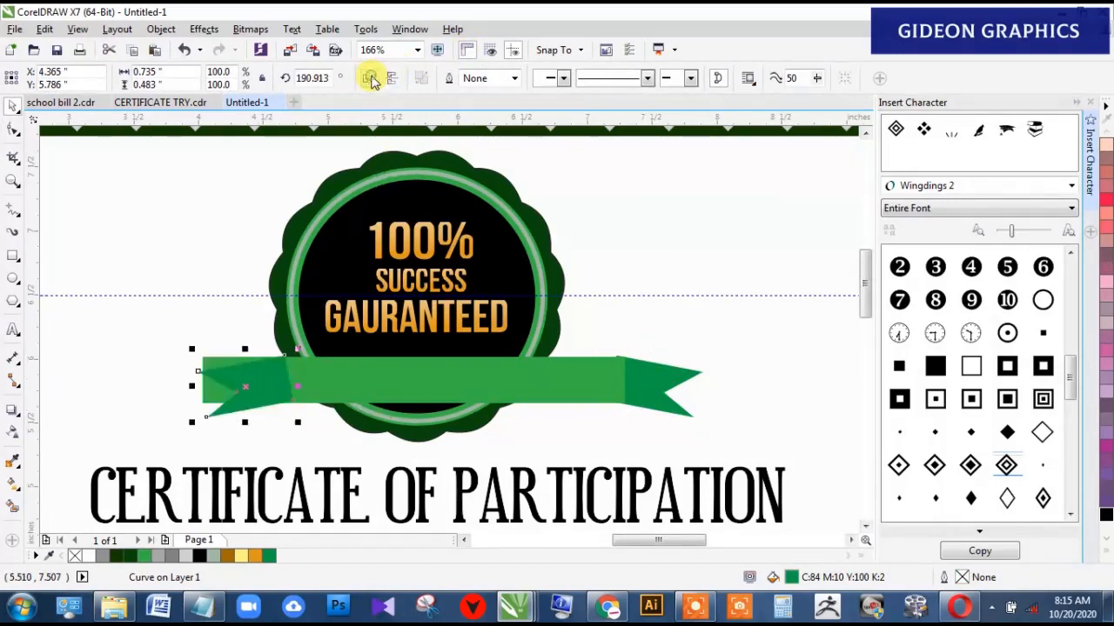